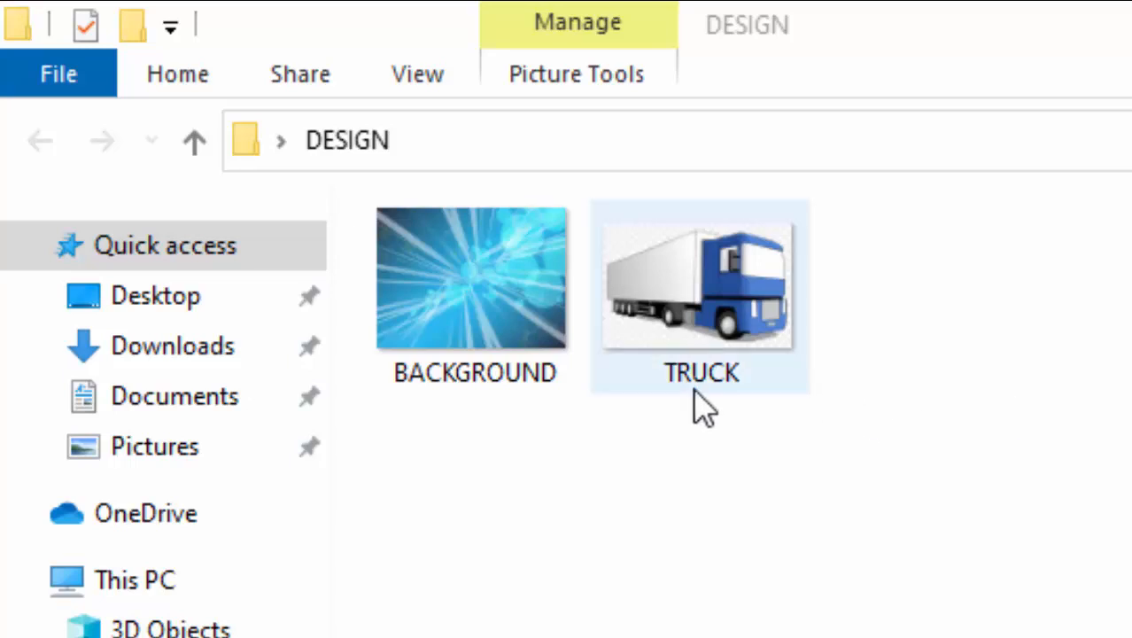
{"action": "left_click", "coordinate": [506, 329]}
{"action": "left_click", "coordinate": [725, 319]}
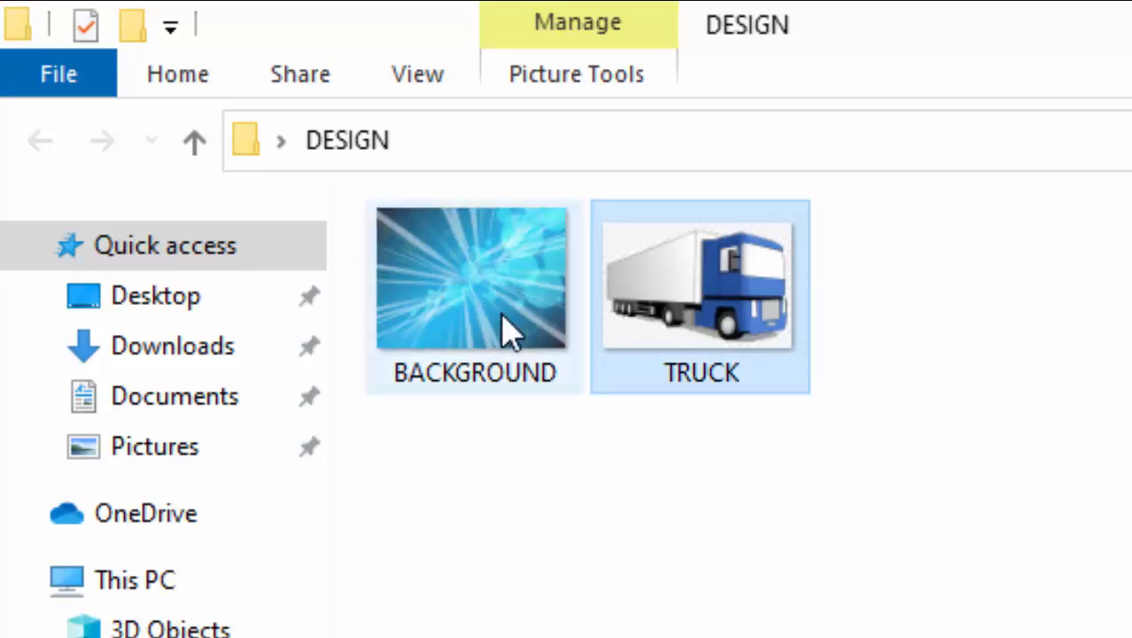
{"action": "left_click", "coordinate": [511, 324]}
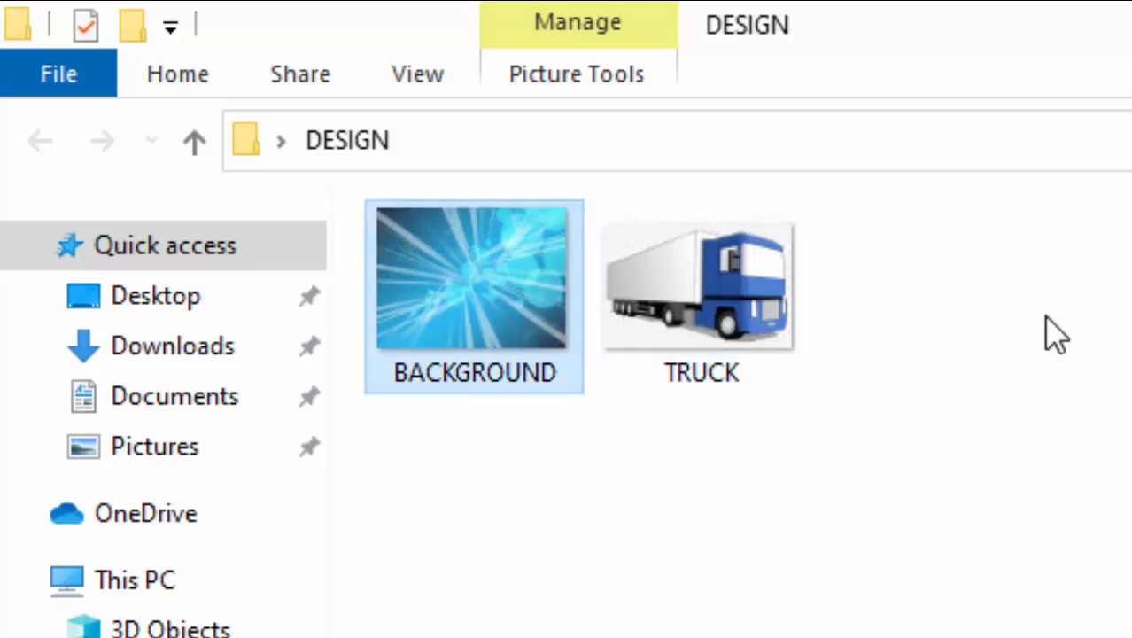
{"action": "left_click", "coordinate": [760, 325]}
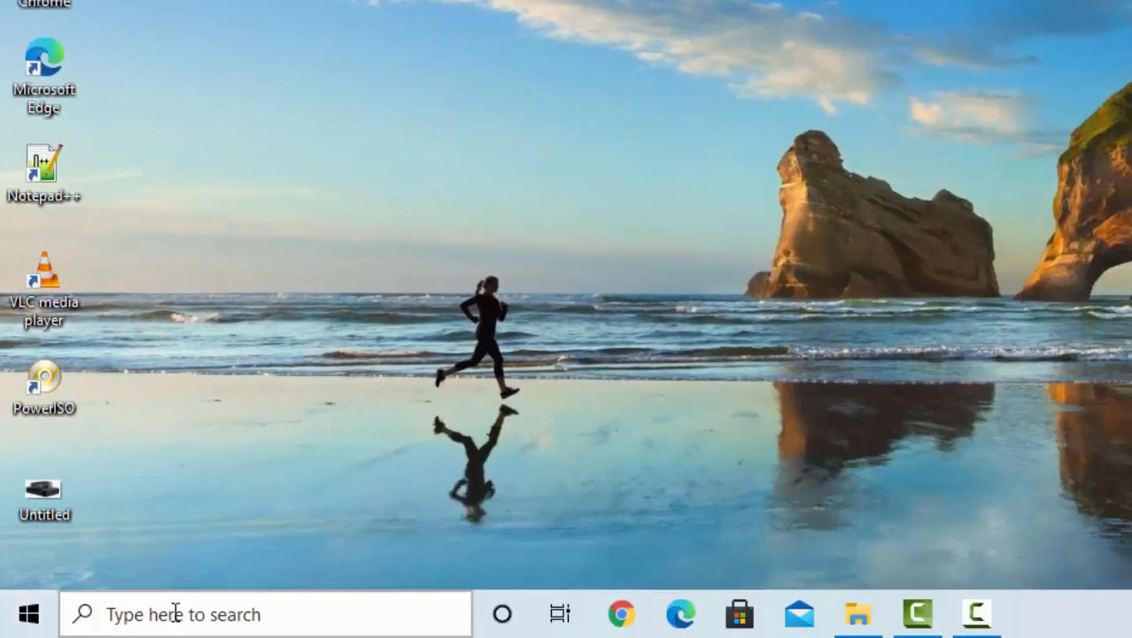
Search for Word 2013, switch to it and create a blank document.
{"action": "left_click", "coordinate": [175, 613]}
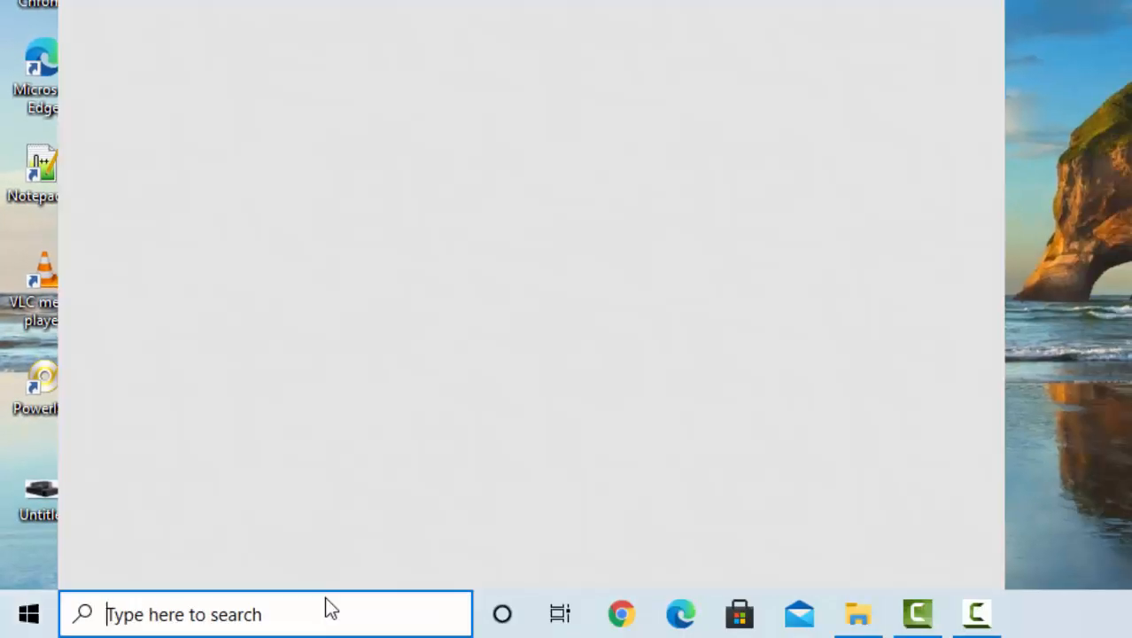
{"action": "type", "text": "word"}
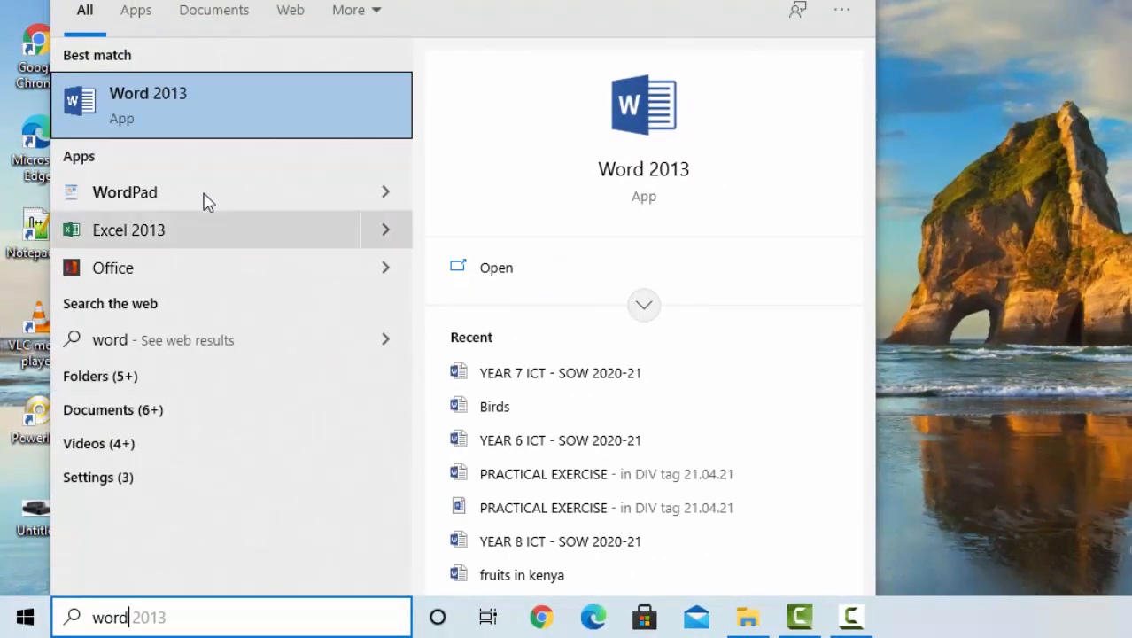
{"action": "left_click", "coordinate": [238, 110]}
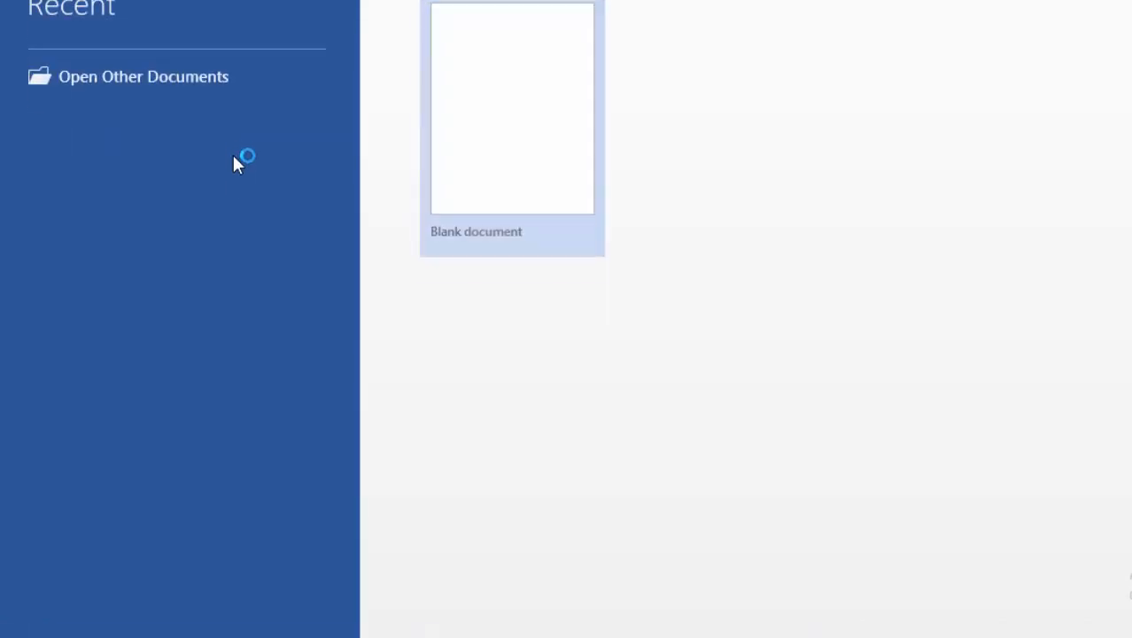
{"action": "left_click", "coordinate": [523, 230]}
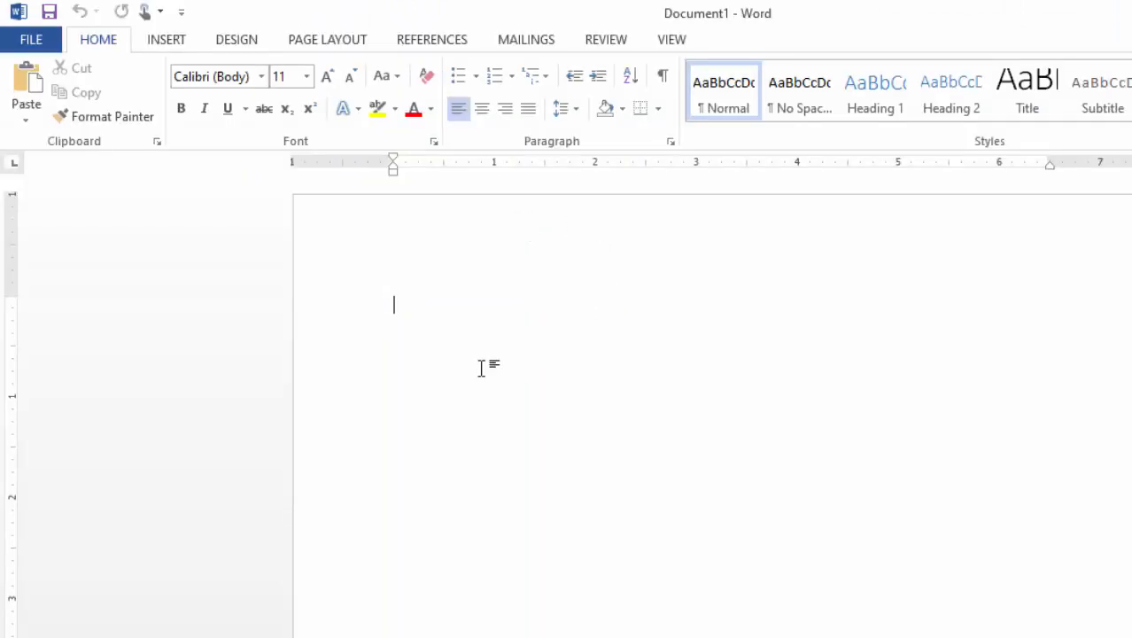
Insert the TRUCK picture from the DESIGN folder on the Desktop and scale it down to about 4.3 inches wide.
{"action": "left_click", "coordinate": [178, 44]}
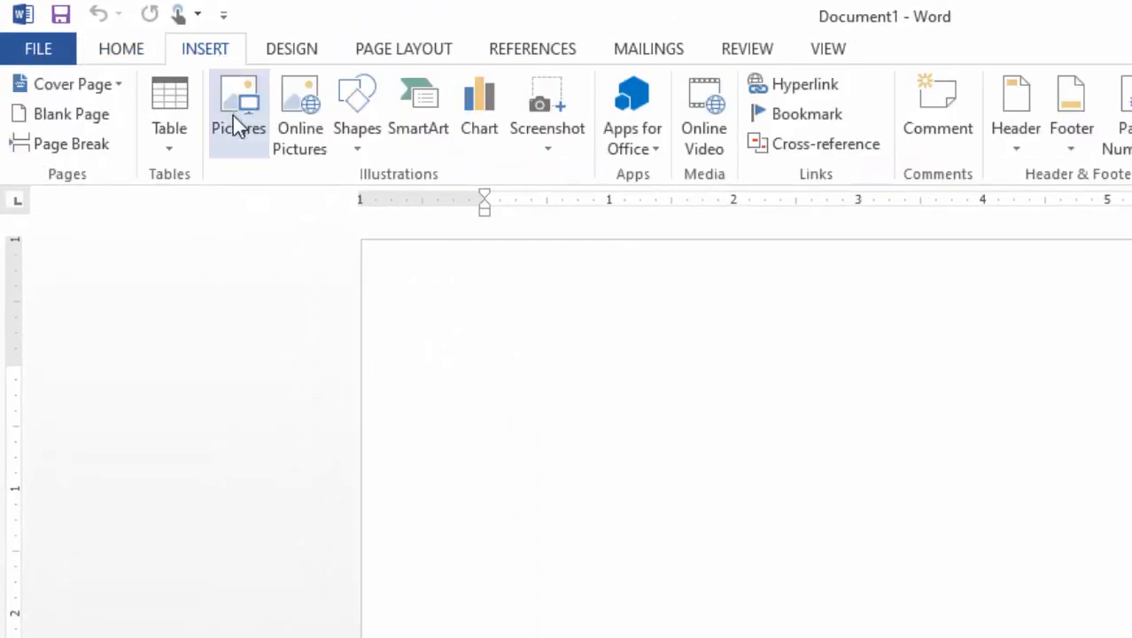
{"action": "left_click", "coordinate": [233, 115]}
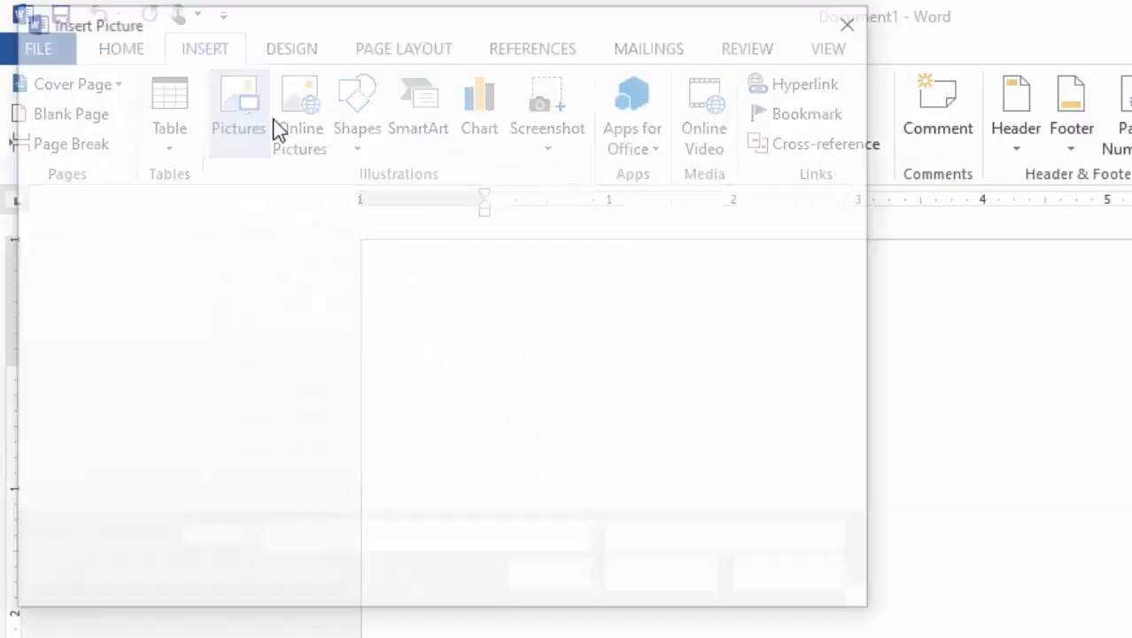
{"action": "left_click", "coordinate": [117, 234]}
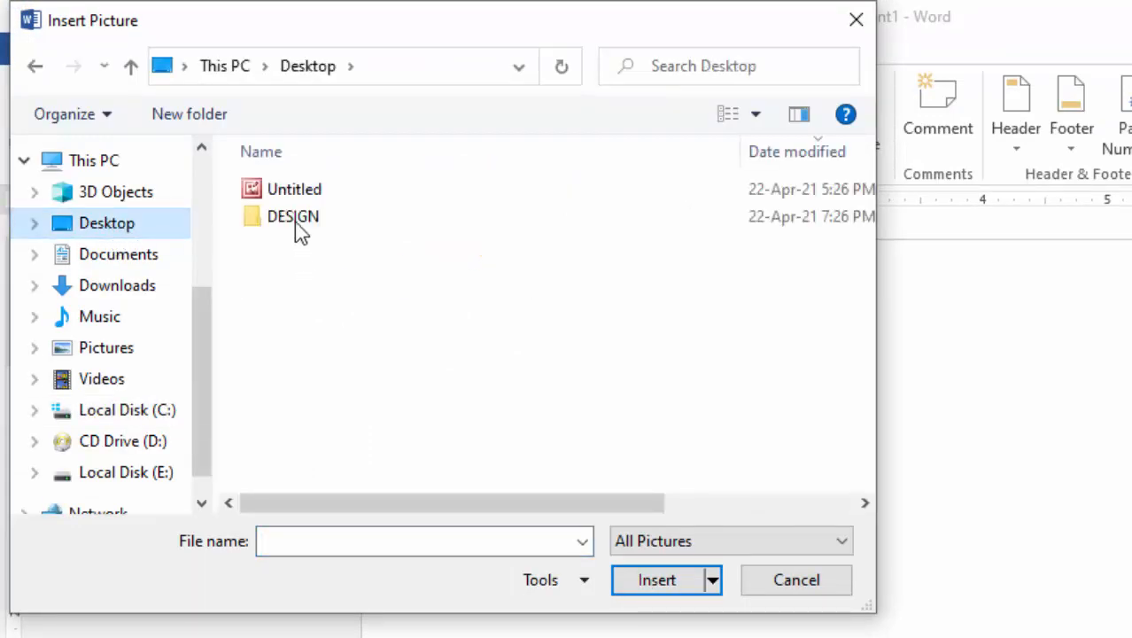
{"action": "double_click", "coordinate": [291, 220]}
{"action": "left_click", "coordinate": [496, 227]}
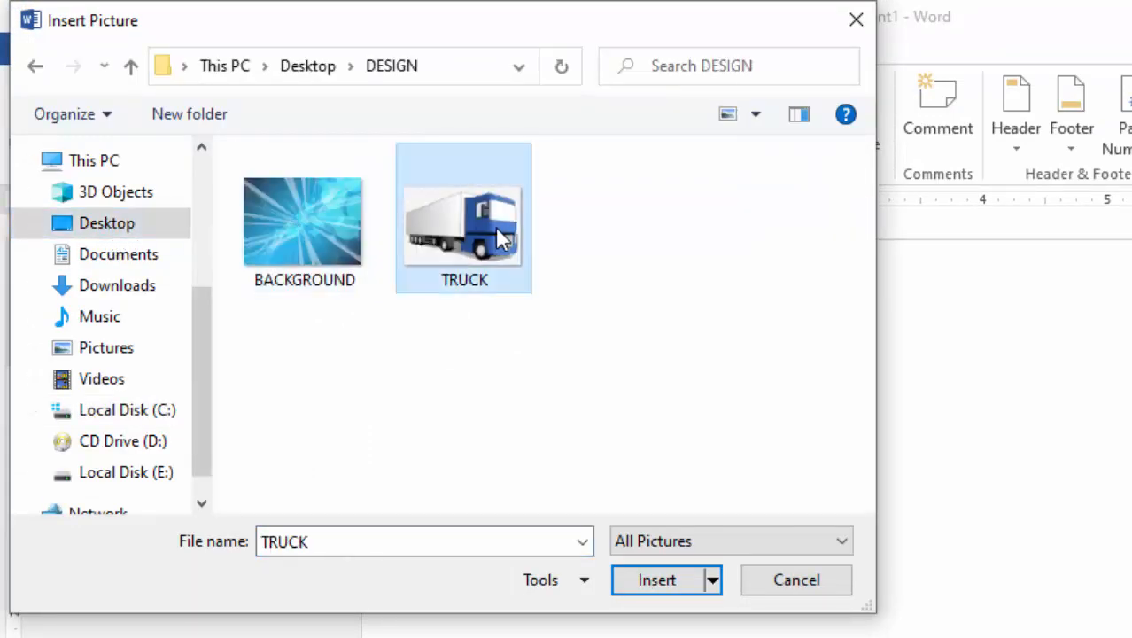
{"action": "left_click", "coordinate": [657, 580]}
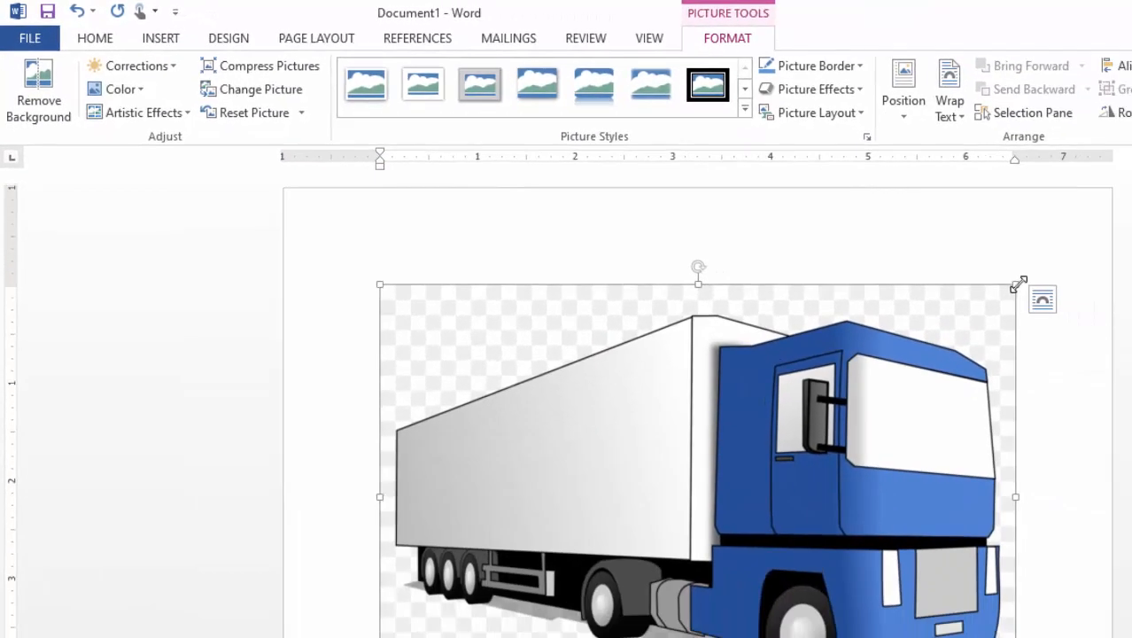
{"action": "left_click_drag", "start_coordinate": [1017, 284], "coordinate": [791, 431]}
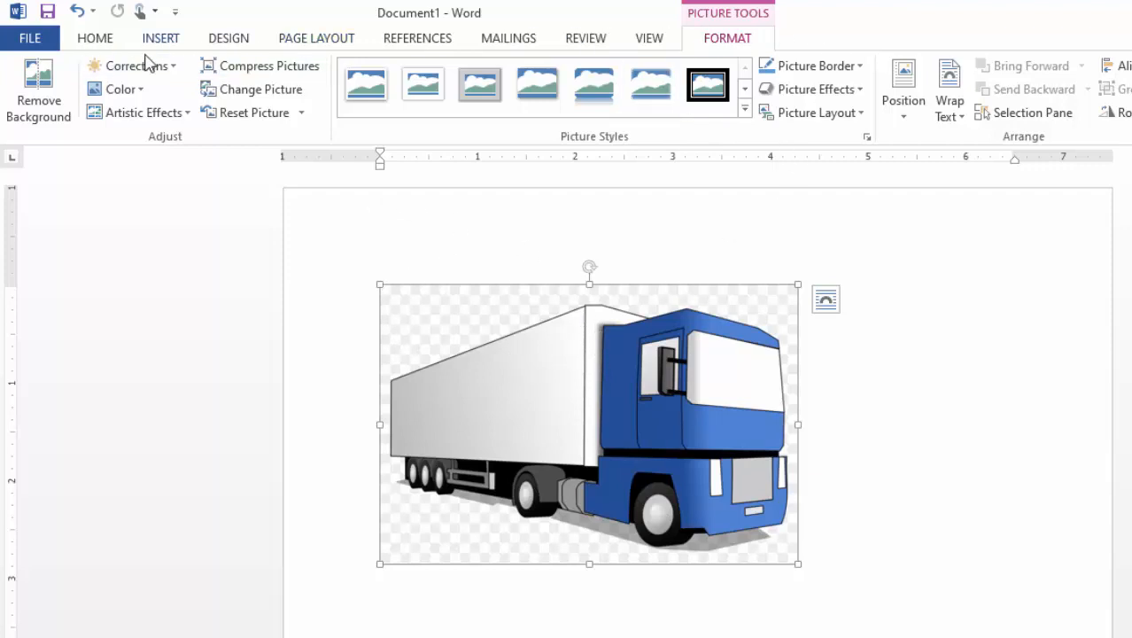
Apply the highest-contrast picture correction at neutral brightness to the truck picture.
{"action": "left_click", "coordinate": [173, 68]}
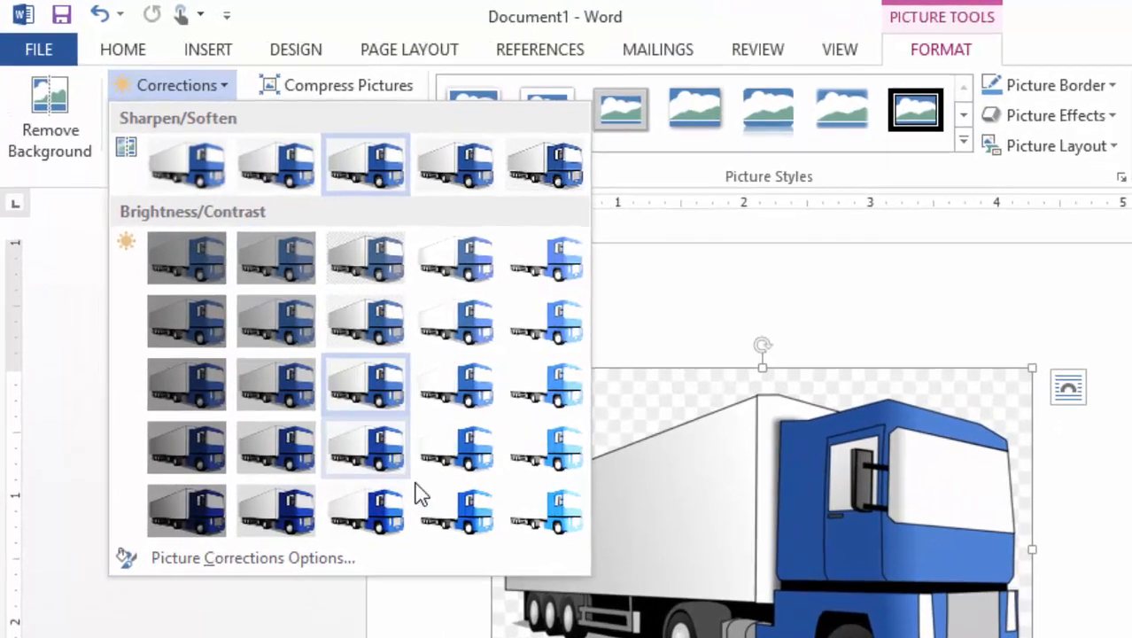
{"action": "left_click", "coordinate": [381, 521]}
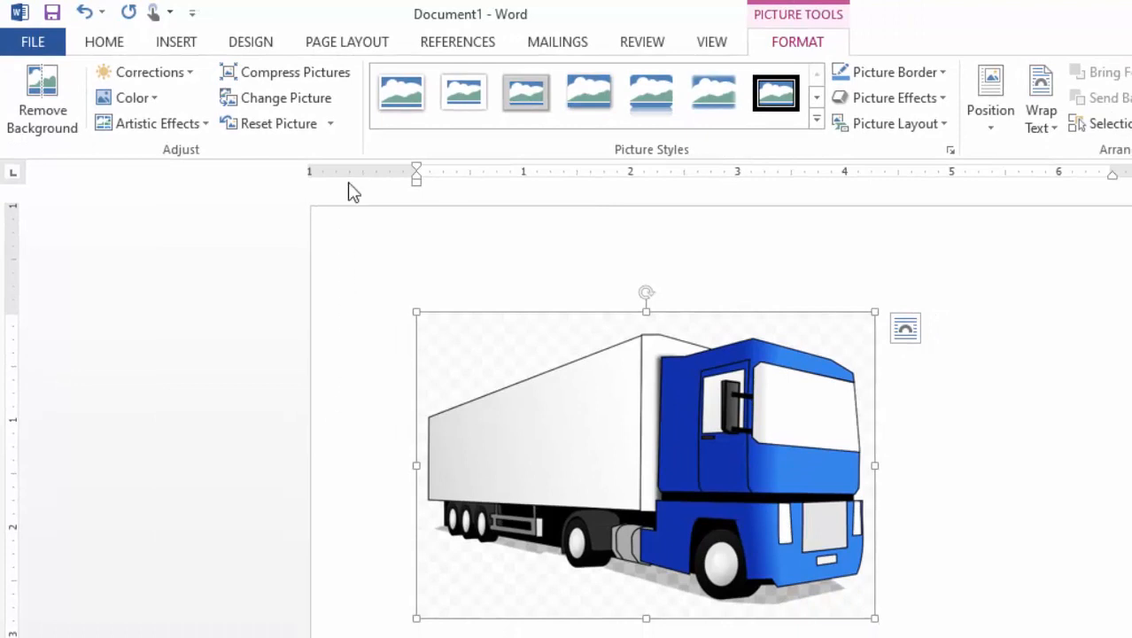
{"action": "left_click", "coordinate": [972, 415]}
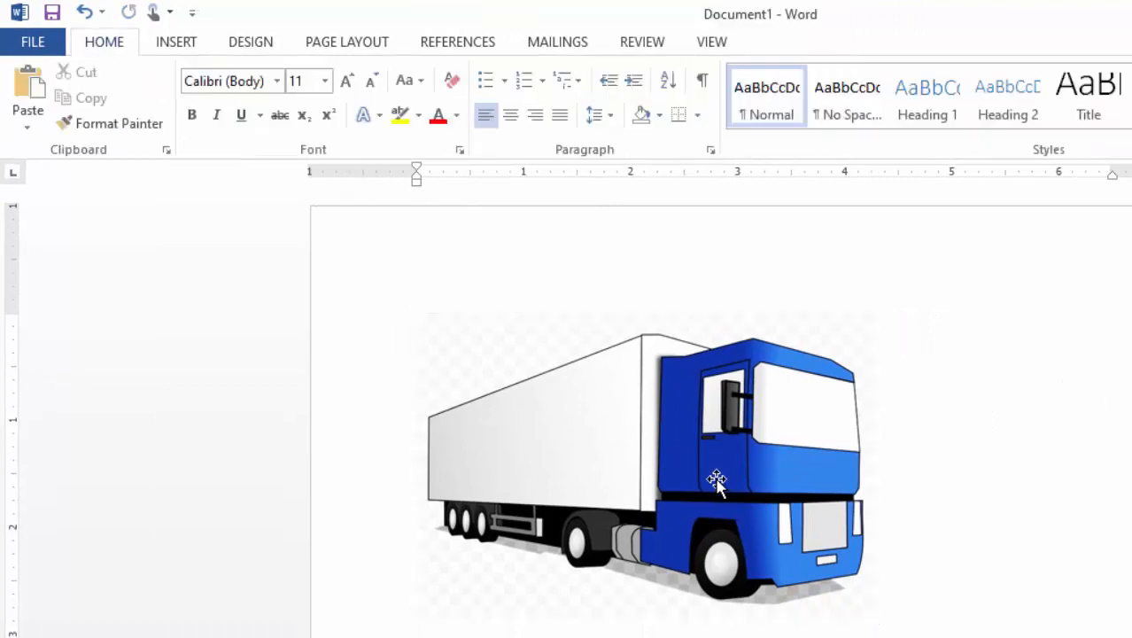
Shrink the truck picture proportionally to about 1.2 inches wide.
{"action": "left_click", "coordinate": [642, 483]}
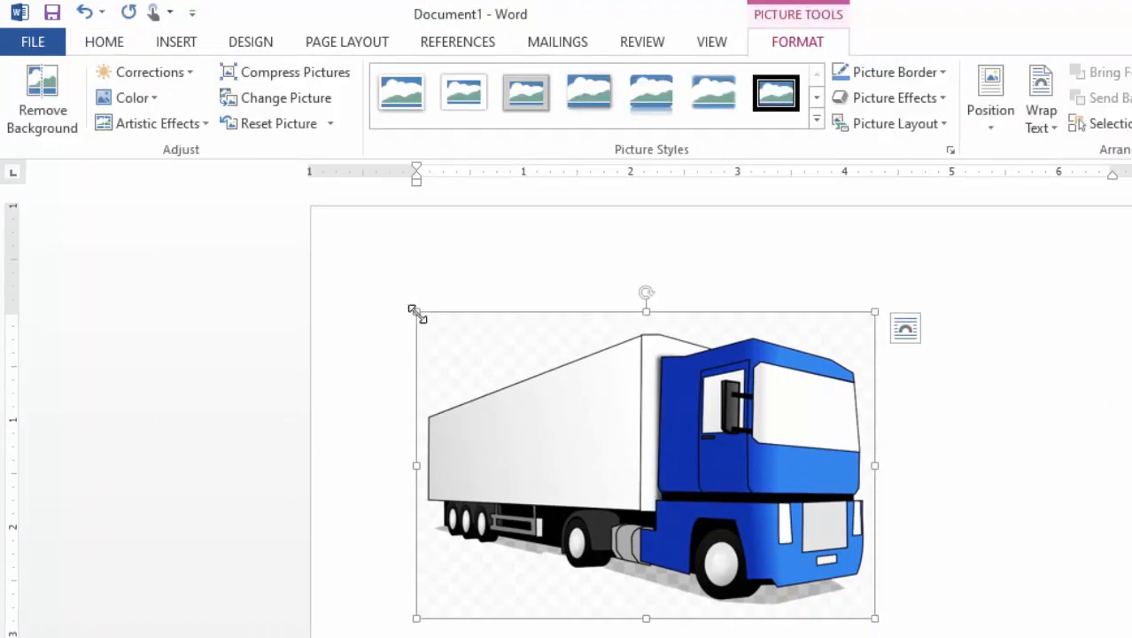
{"action": "left_click_drag", "start_coordinate": [874, 617], "coordinate": [654, 489]}
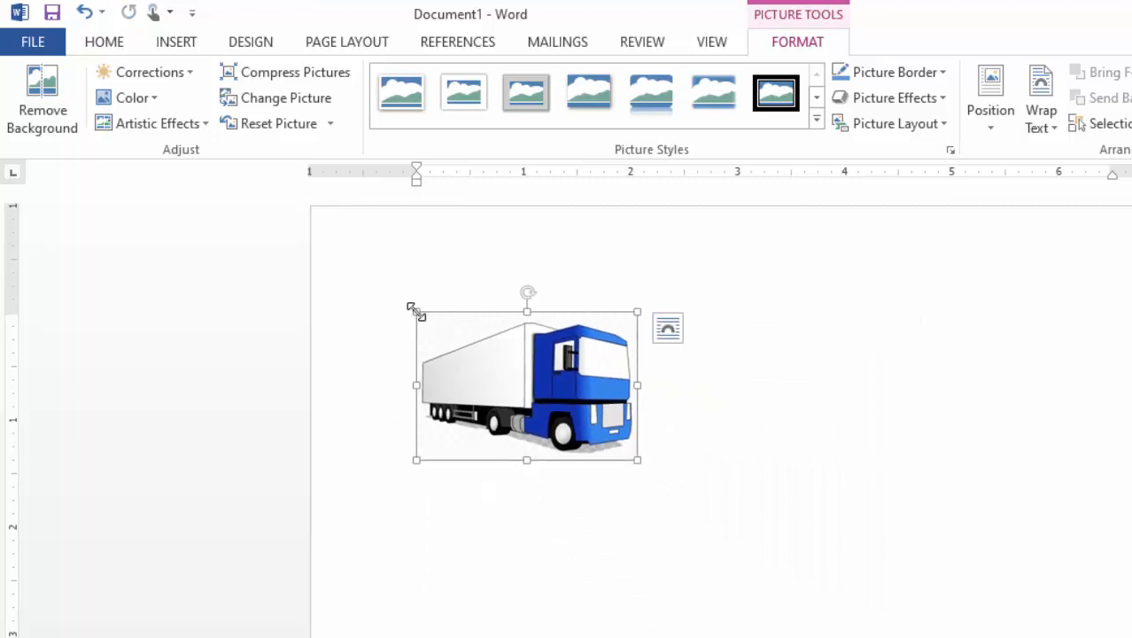
{"action": "left_click_drag", "start_coordinate": [416, 312], "coordinate": [510, 374]}
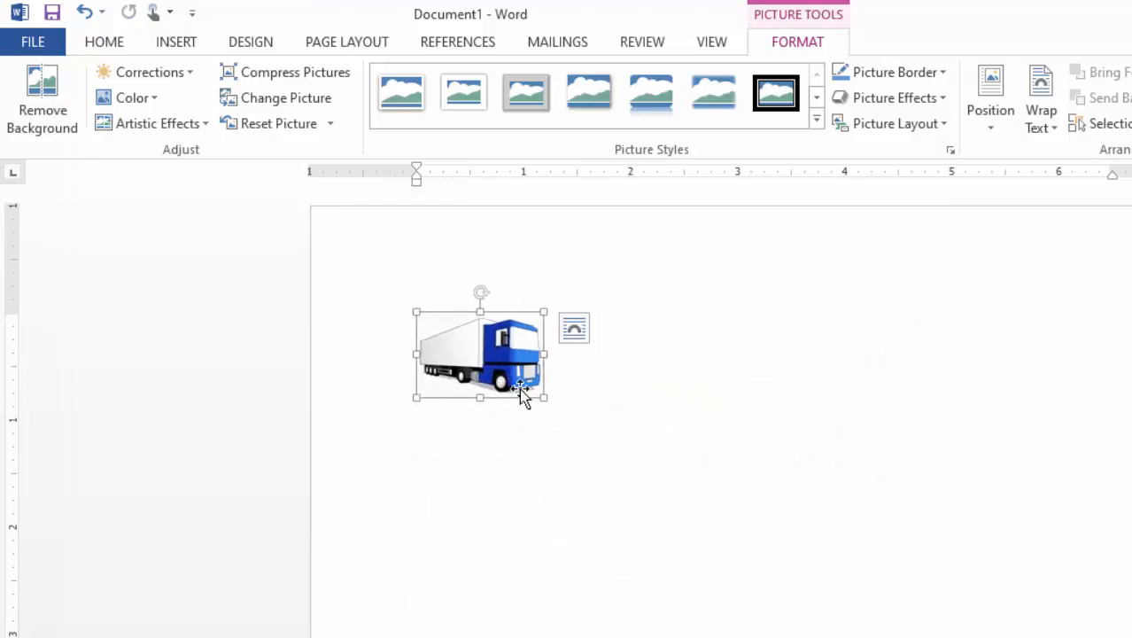
{"action": "left_click", "coordinate": [696, 372]}
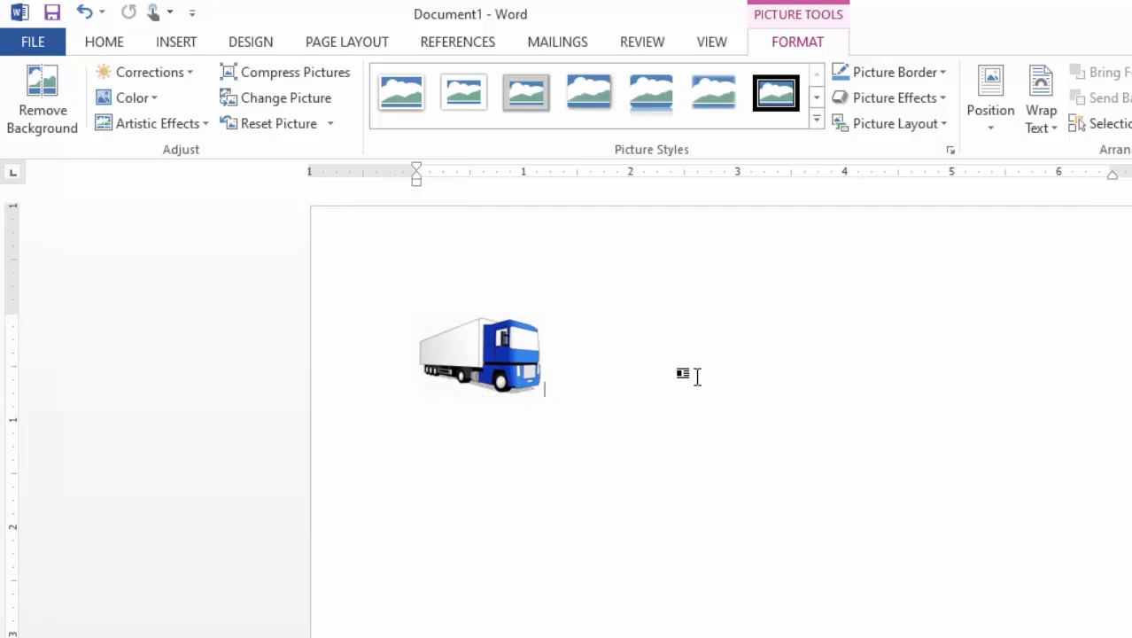
Set the truck picture's text wrapping to Tight and move it to about 2.4 inches right of the left margin.
{"action": "left_click", "coordinate": [458, 346]}
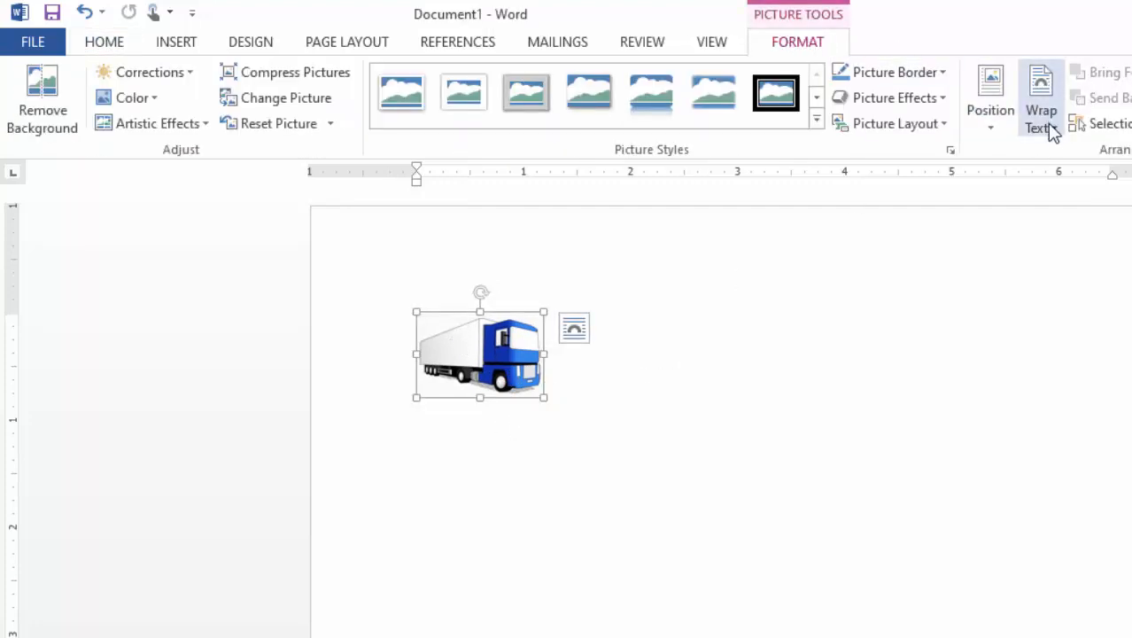
{"action": "left_click", "coordinate": [1055, 129]}
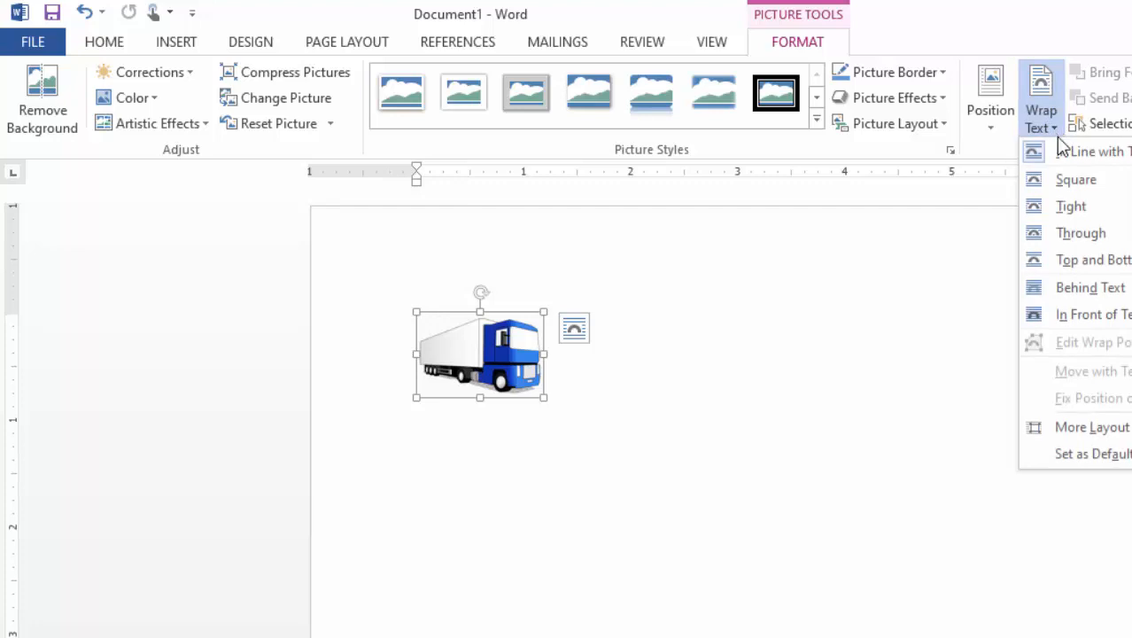
{"action": "left_click", "coordinate": [1071, 206]}
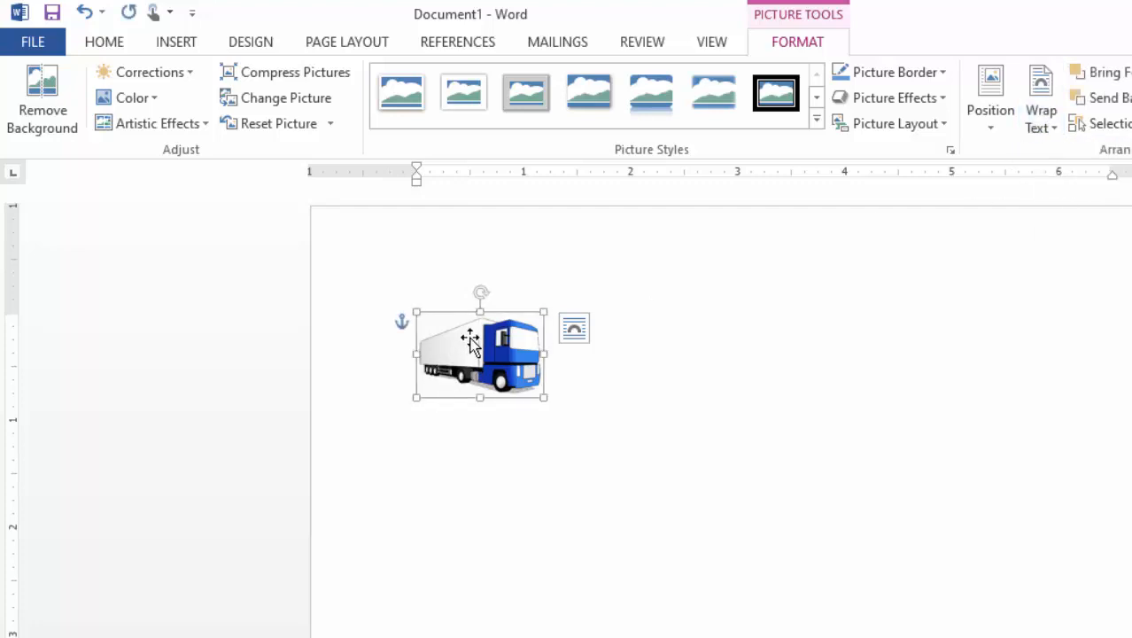
{"action": "left_click_drag", "start_coordinate": [470, 336], "coordinate": [643, 513]}
{"action": "left_click_drag", "start_coordinate": [723, 591], "coordinate": [711, 472]}
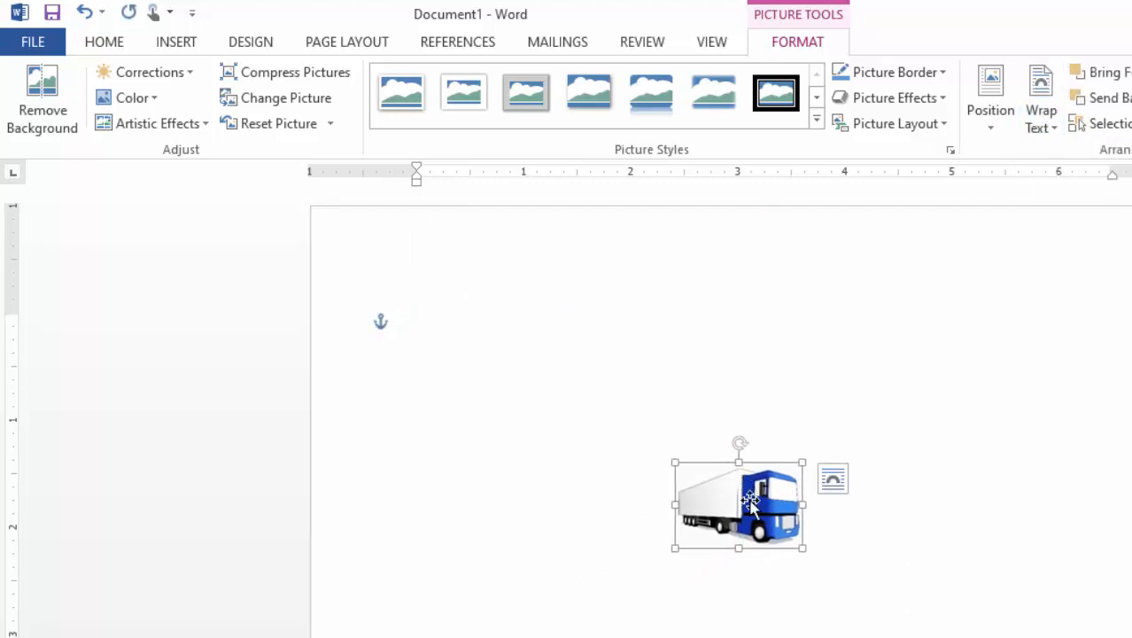
{"action": "left_click", "coordinate": [551, 326]}
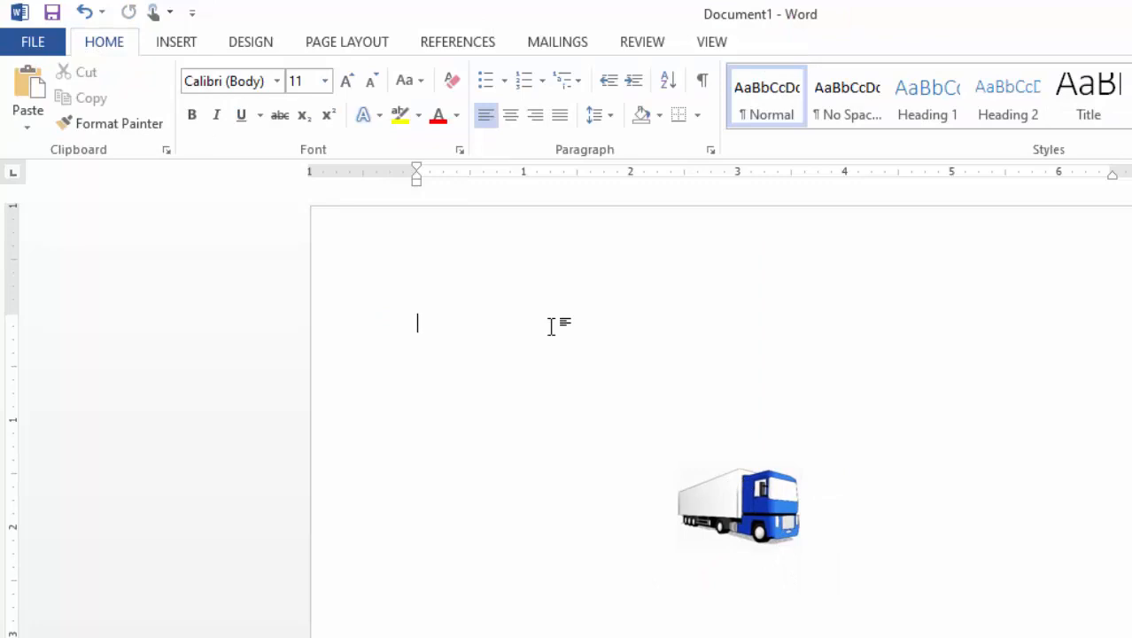
Draw a teardrop shape about 1.6 inches wide and position it over the truck picture.
{"action": "left_click", "coordinate": [179, 44]}
{"action": "left_click", "coordinate": [311, 125]}
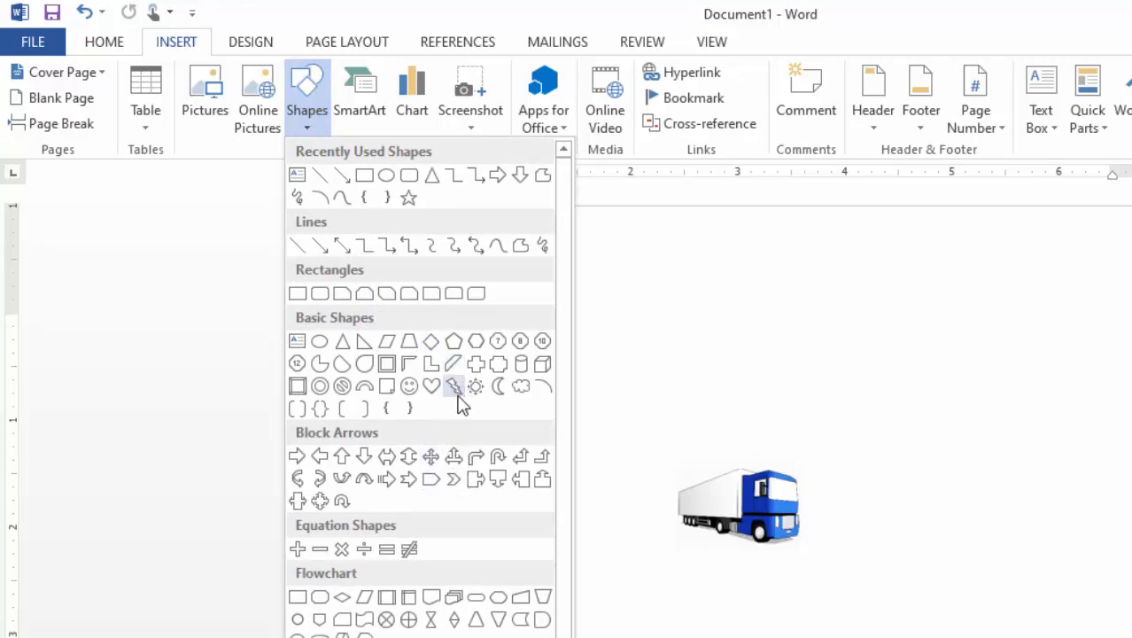
{"action": "left_click", "coordinate": [367, 368]}
{"action": "mouse_move", "coordinate": [625, 423]}
{"action": "left_mouse_down"}
{"action": "mouse_move", "coordinate": [843, 564]}
{"action": "mouse_move", "coordinate": [809, 584]}
{"action": "mouse_move", "coordinate": [810, 556]}
{"action": "mouse_move", "coordinate": [796, 545]}
{"action": "left_mouse_up"}
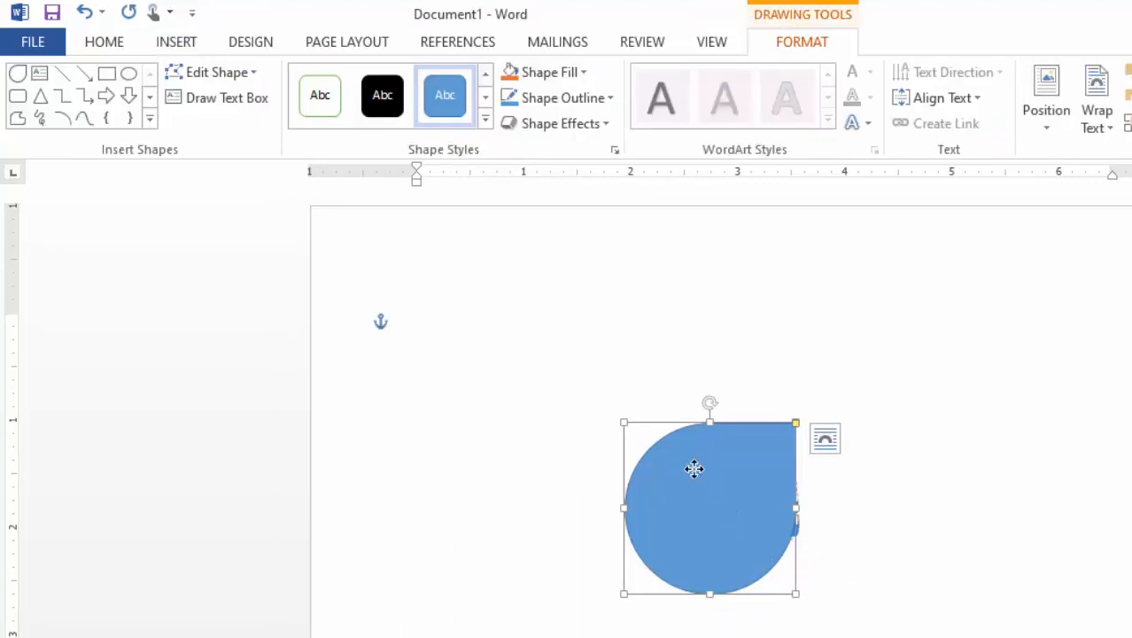
{"action": "mouse_move", "coordinate": [705, 469]}
{"action": "left_mouse_down"}
{"action": "mouse_move", "coordinate": [749, 483]}
{"action": "mouse_move", "coordinate": [739, 489]}
{"action": "left_mouse_up"}
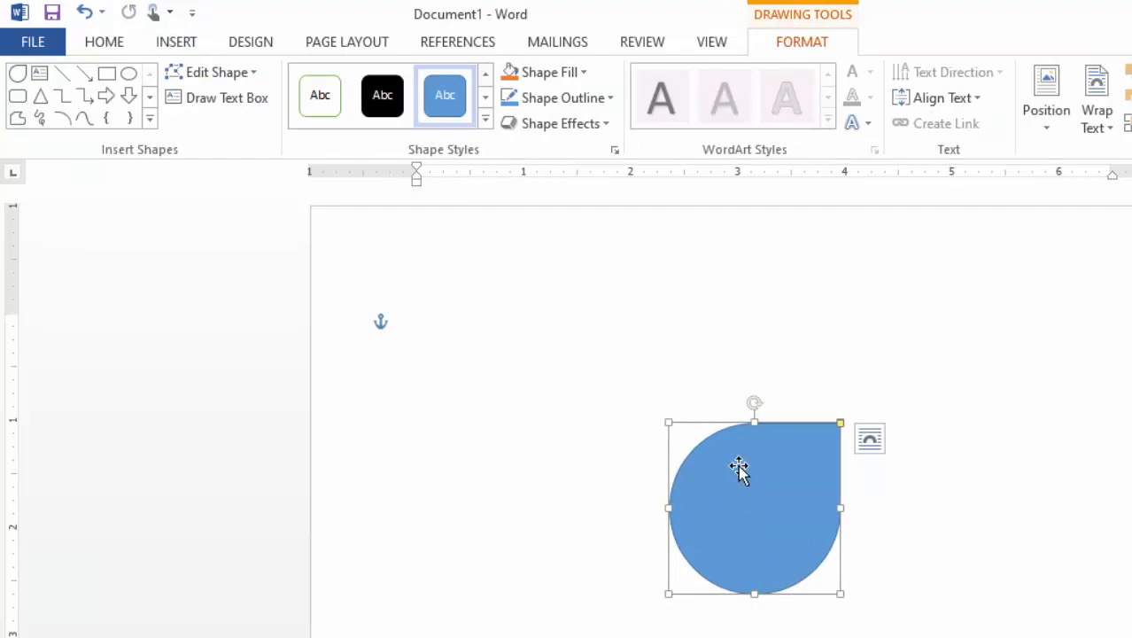
Remove the teardrop's fill and set its outline weight to 3 pt.
{"action": "left_click", "coordinate": [583, 73]}
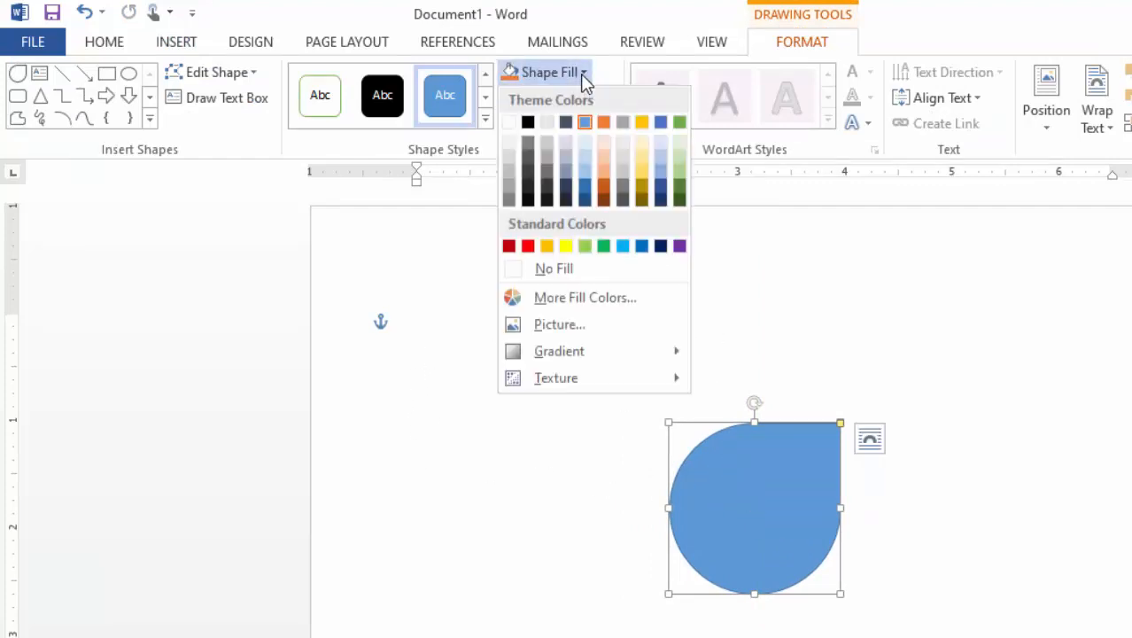
{"action": "left_click", "coordinate": [569, 272]}
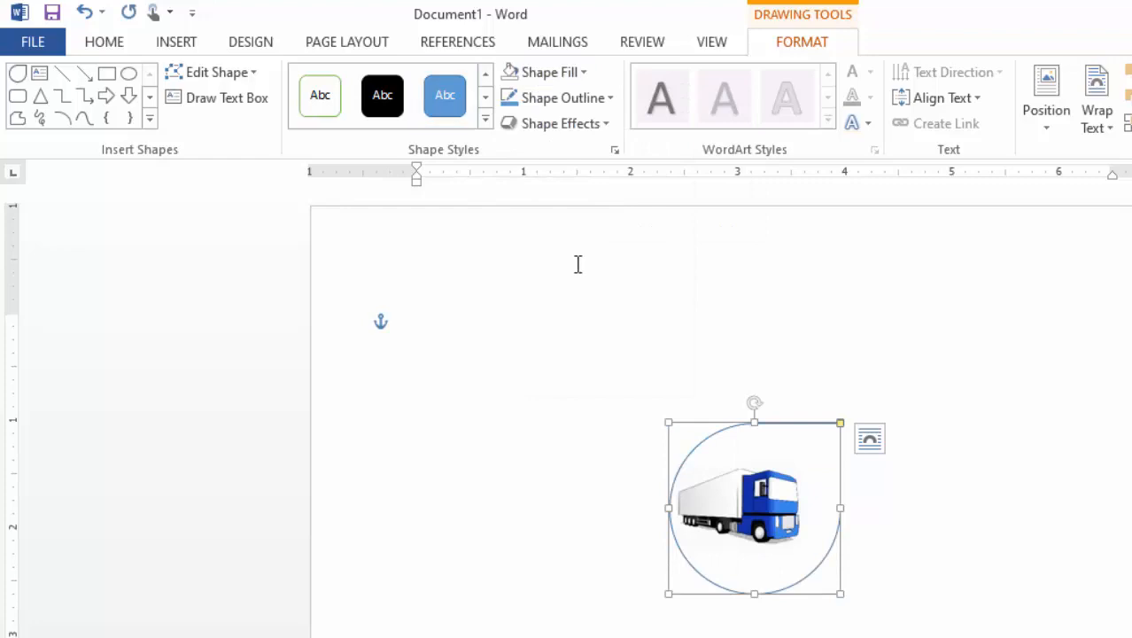
{"action": "left_click", "coordinate": [613, 99]}
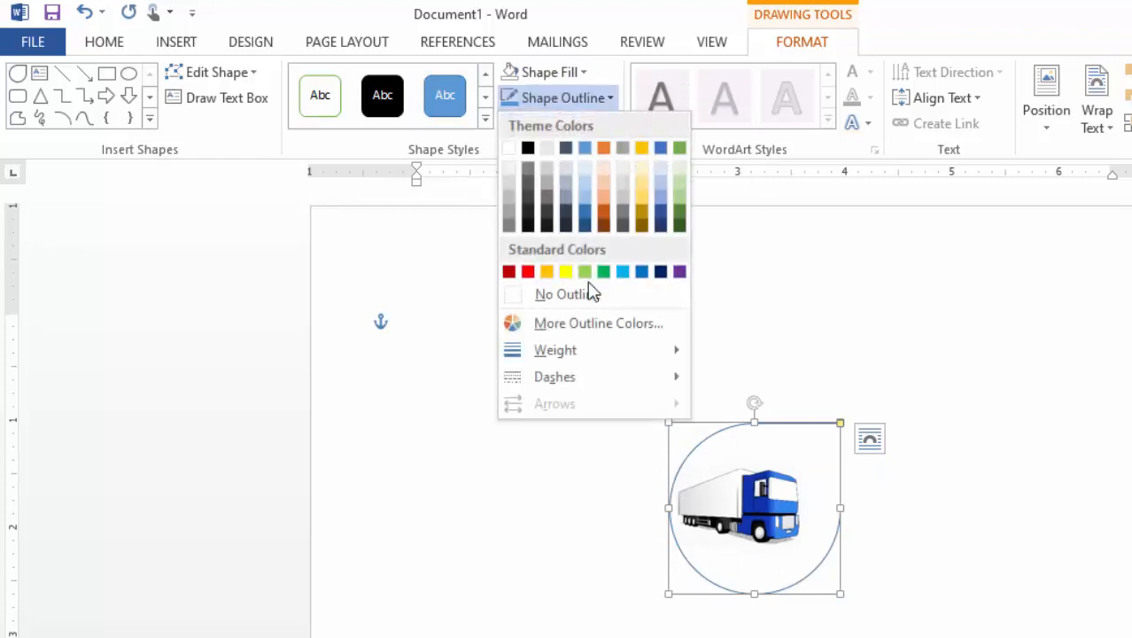
{"action": "mouse_move", "coordinate": [585, 350]}
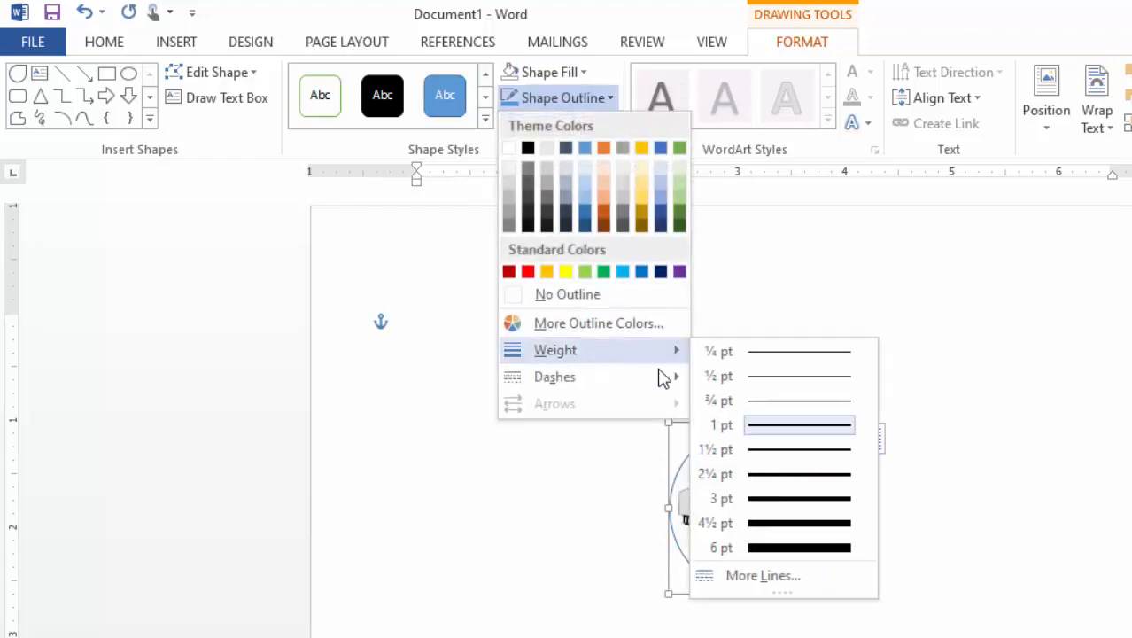
{"action": "left_click", "coordinate": [783, 503]}
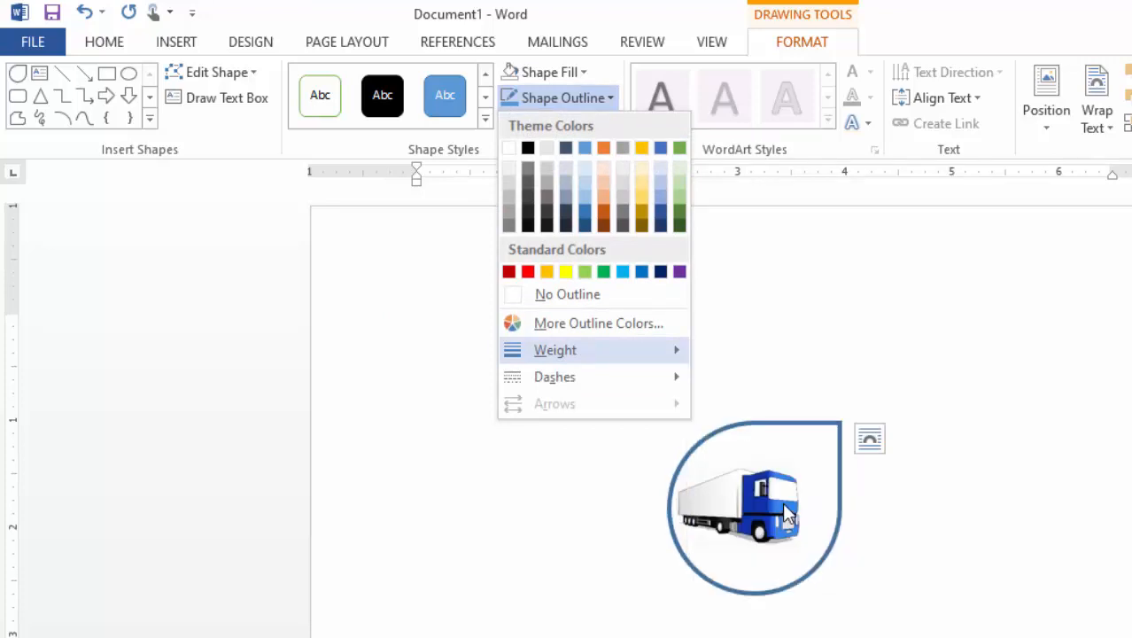
Nudge the teardrop outline so that it is centred around the truck, and deselect it.
{"action": "left_click_drag", "start_coordinate": [800, 426], "coordinate": [784, 430]}
{"action": "left_click", "coordinate": [802, 401]}
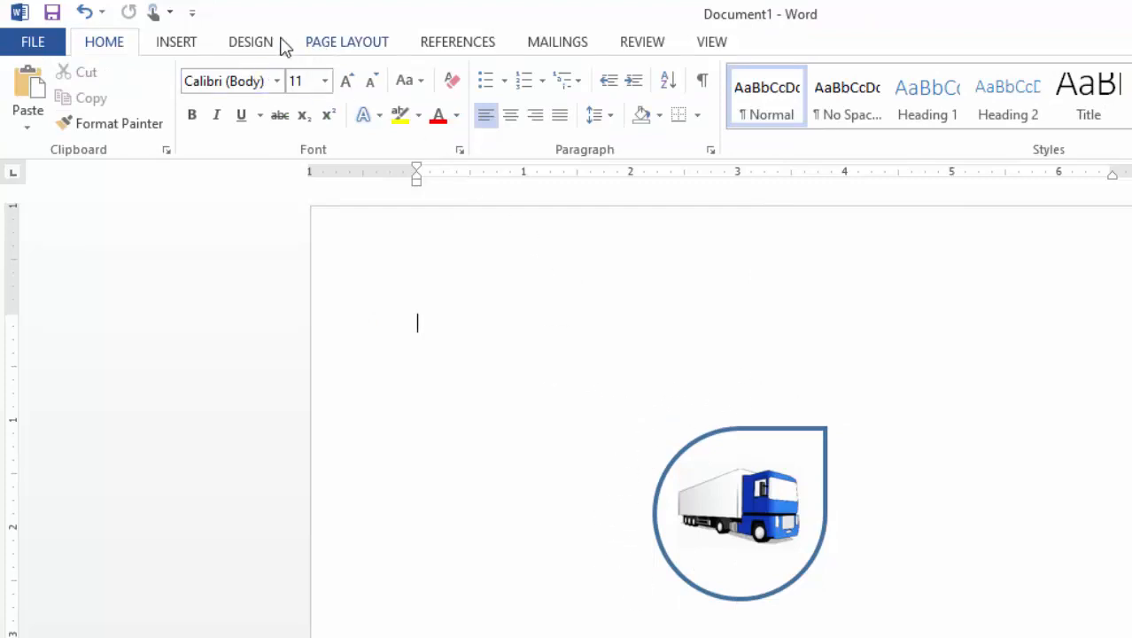
Insert WordArt in the plain black style with the text "Classic Logistics Ltd".
{"action": "left_click", "coordinate": [177, 43]}
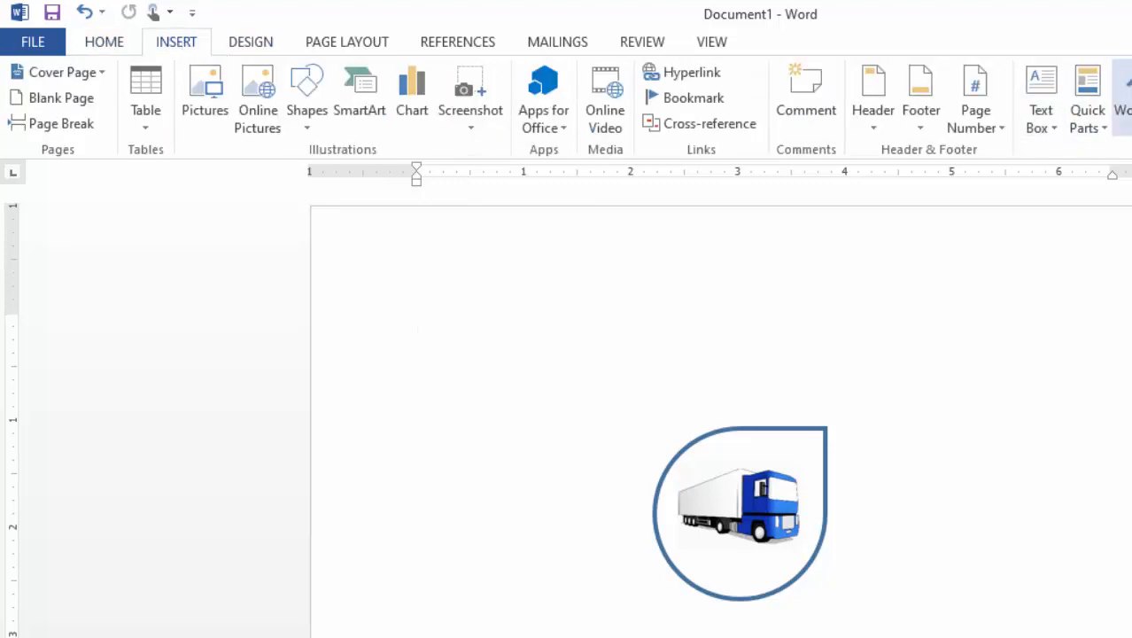
{"action": "left_click", "coordinate": [1131, 132]}
{"action": "left_click", "coordinate": [876, 176]}
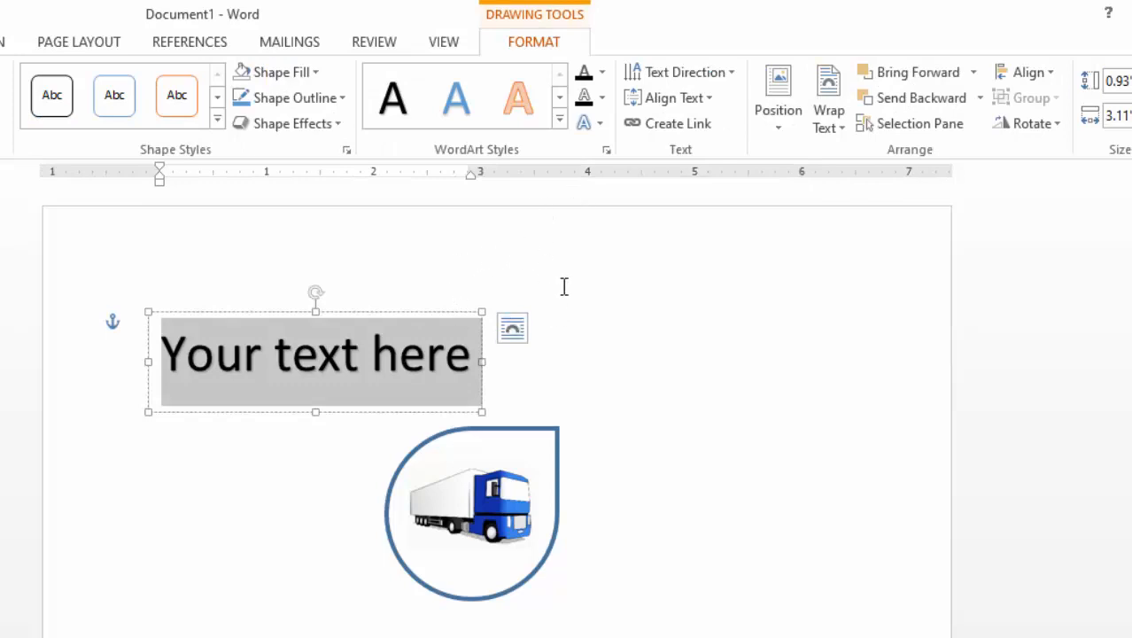
{"action": "type", "text": "Class"}
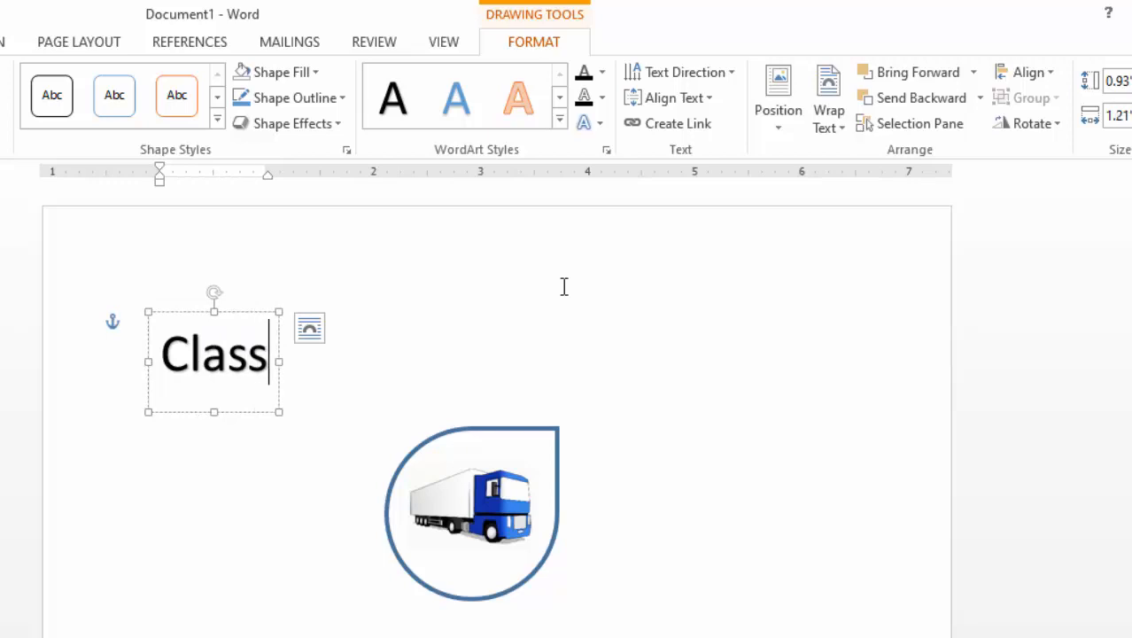
{"action": "type", "text": "ic L"}
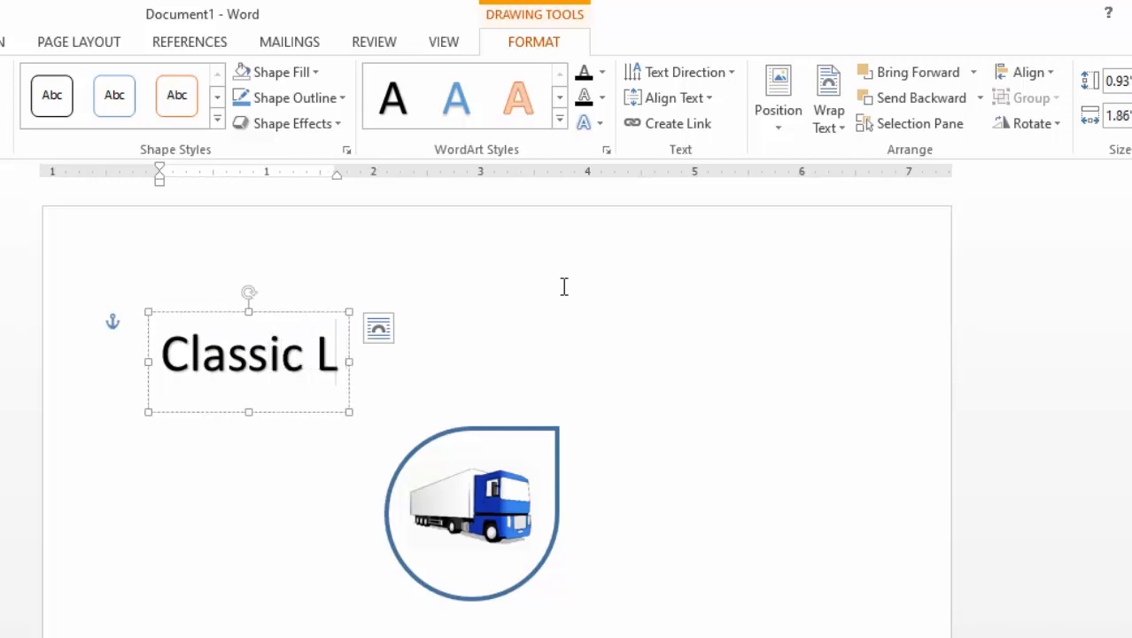
{"action": "type", "text": "ogisti"}
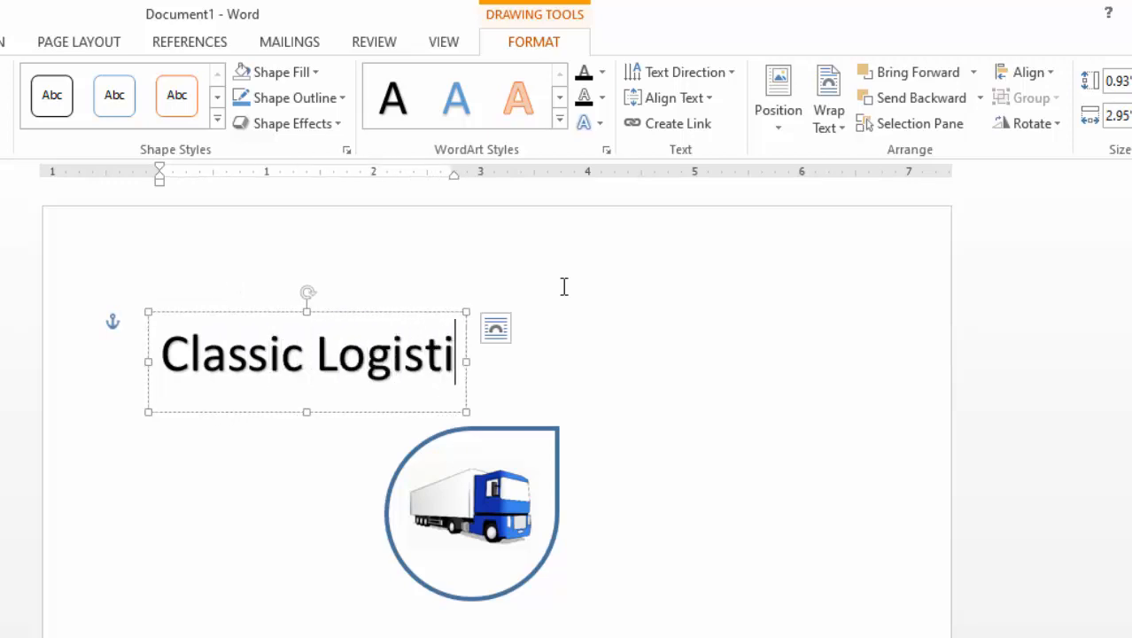
{"action": "type", "text": "cs Ltd"}
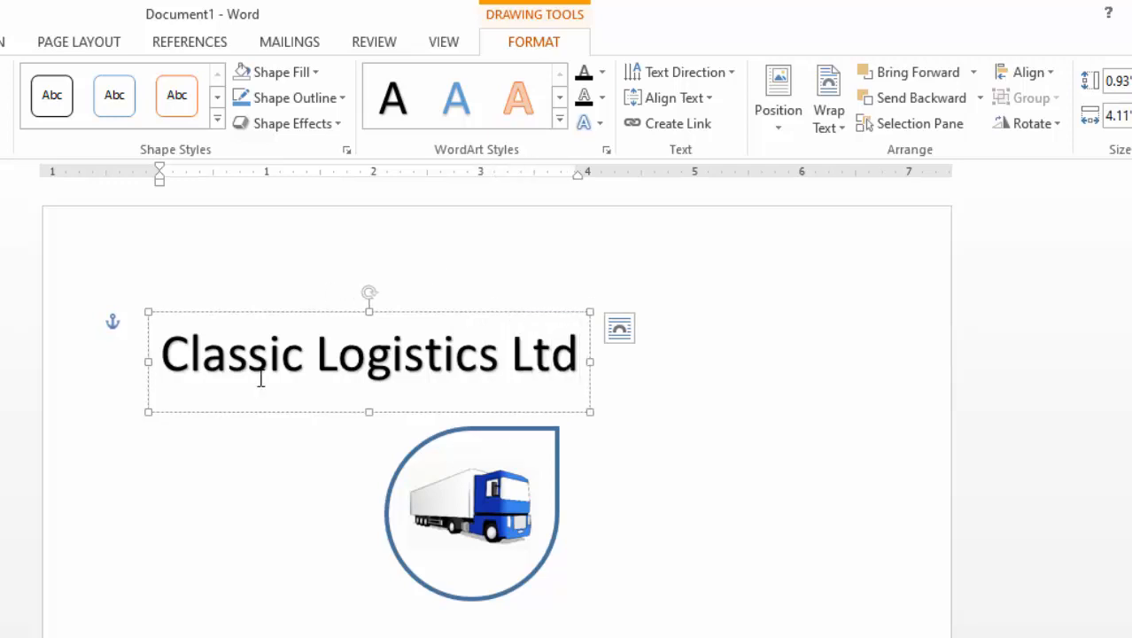
Transform the "Classic Logistics Ltd" WordArt with the upward arch from the Follow Path group.
{"action": "left_click_drag", "start_coordinate": [156, 380], "coordinate": [674, 360]}
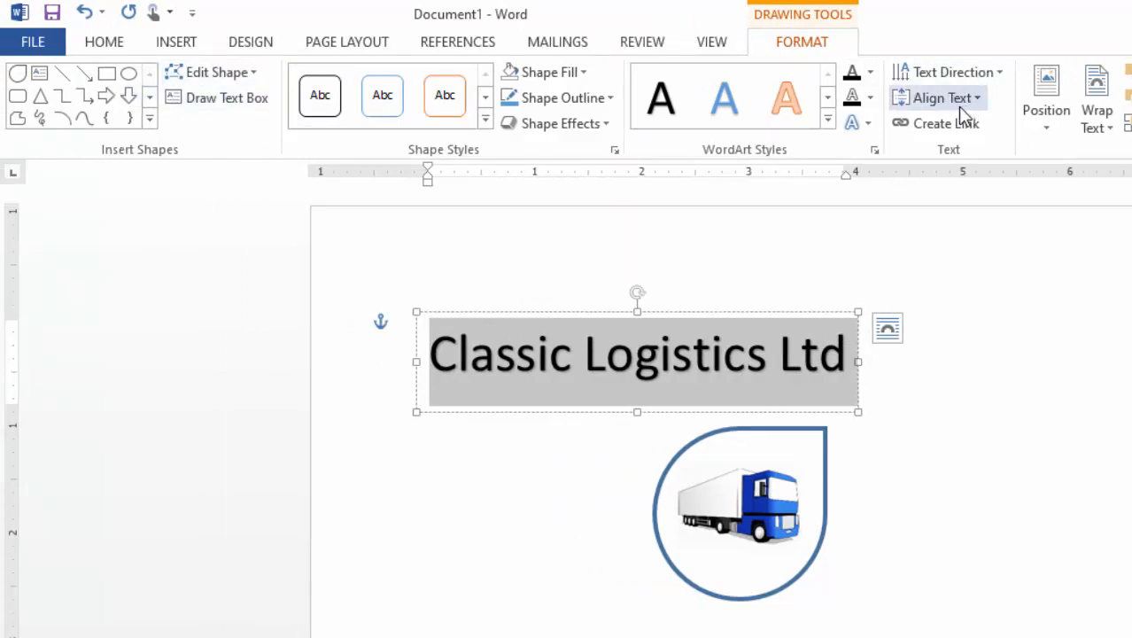
{"action": "left_click", "coordinate": [867, 127]}
{"action": "mouse_move", "coordinate": [937, 334]}
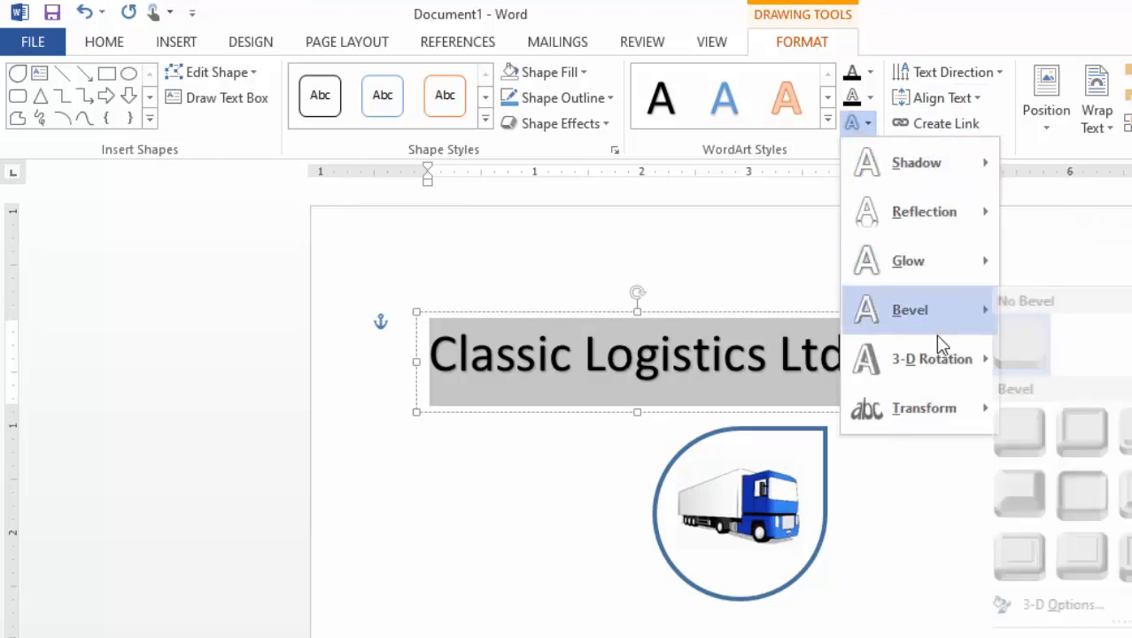
{"action": "mouse_move", "coordinate": [930, 414]}
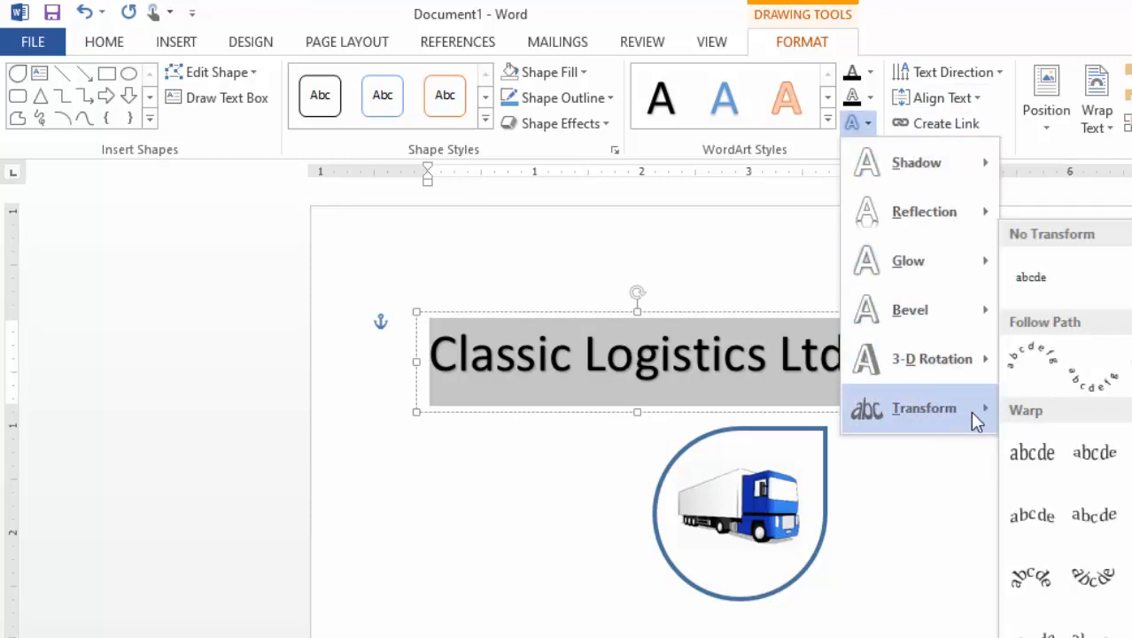
{"action": "left_click", "coordinate": [1032, 359]}
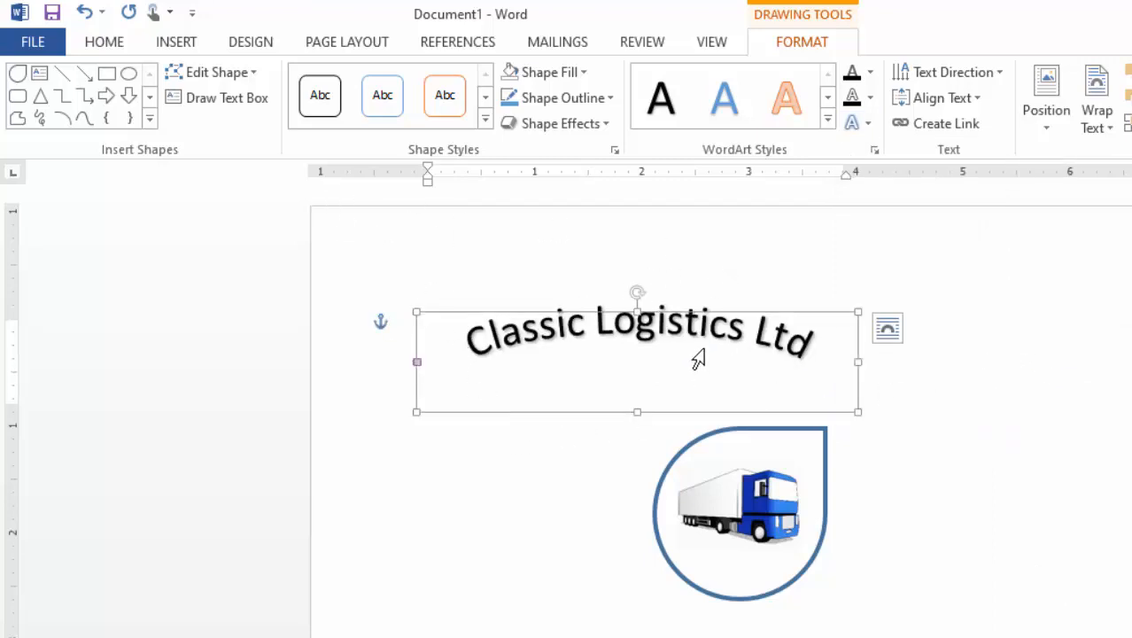
Make the arched company name bold and fill its text with a darker shade of the theme orange.
{"action": "left_click", "coordinate": [106, 51]}
{"action": "left_click", "coordinate": [192, 116]}
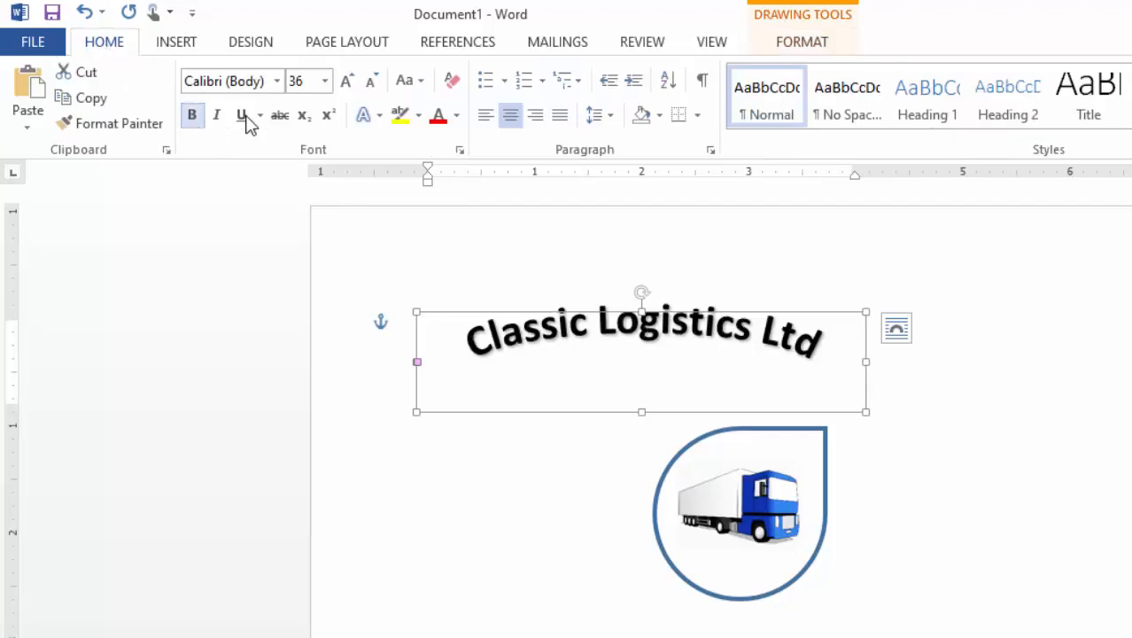
{"action": "left_click", "coordinate": [802, 42]}
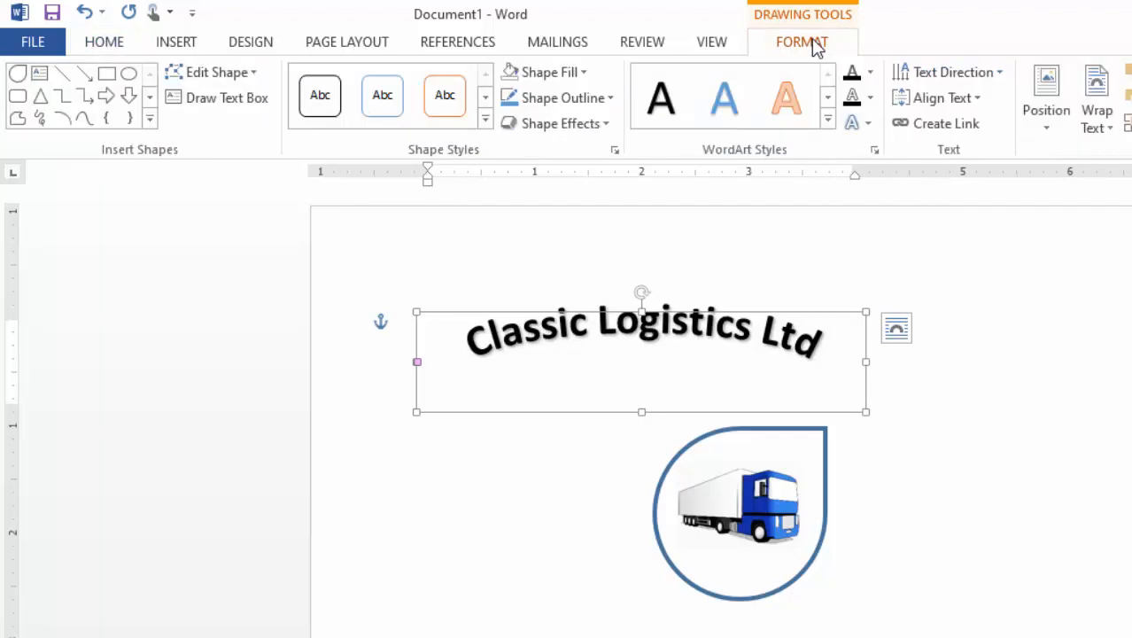
{"action": "left_click", "coordinate": [872, 73]}
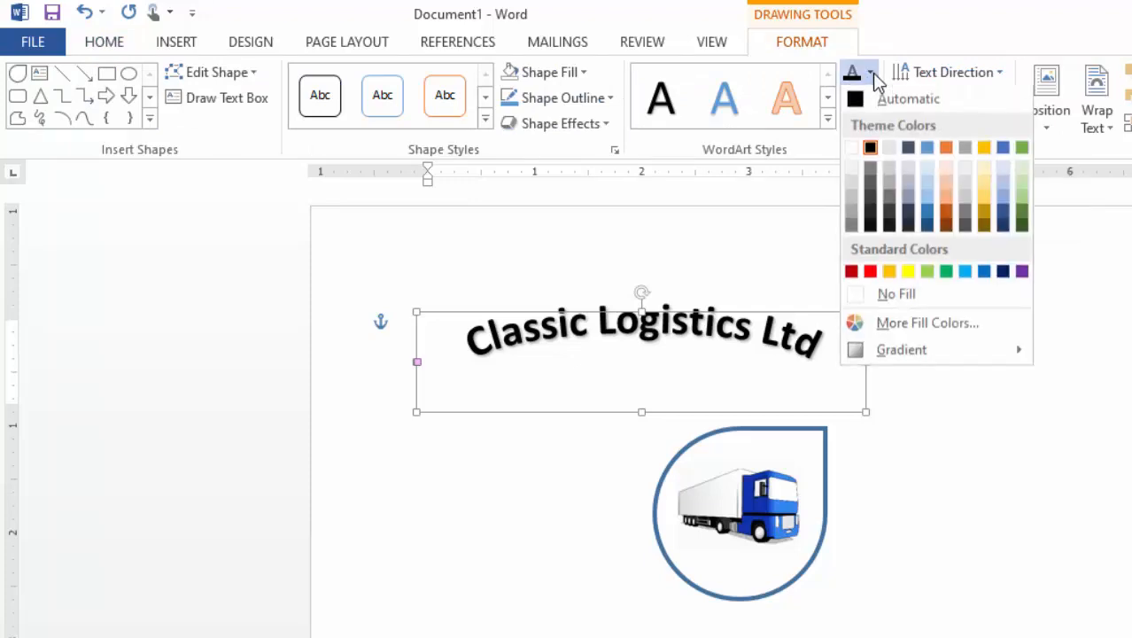
{"action": "left_click", "coordinate": [947, 215]}
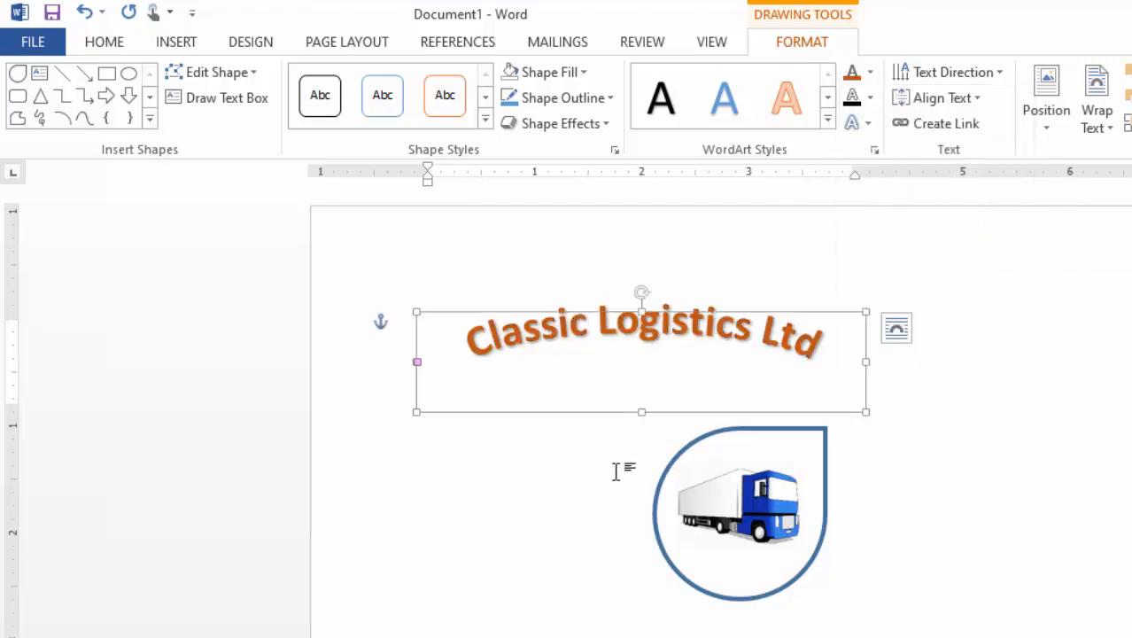
Reduce the WordArt text's font size to 24.
{"action": "left_click", "coordinate": [103, 45]}
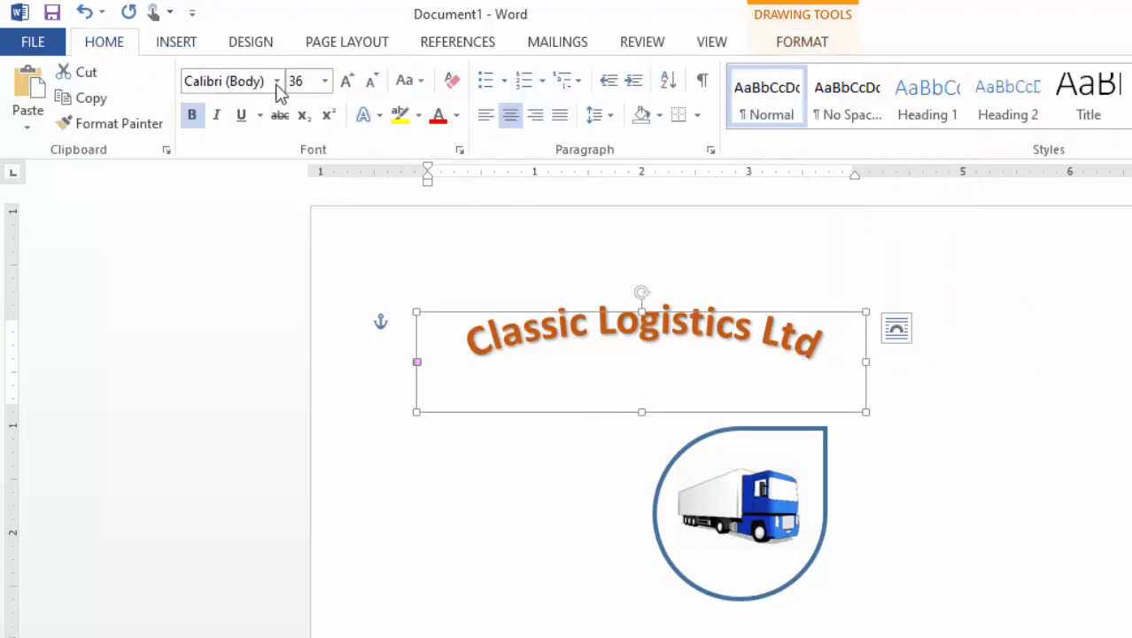
{"action": "left_click", "coordinate": [372, 85]}
{"action": "left_click", "coordinate": [372, 85]}
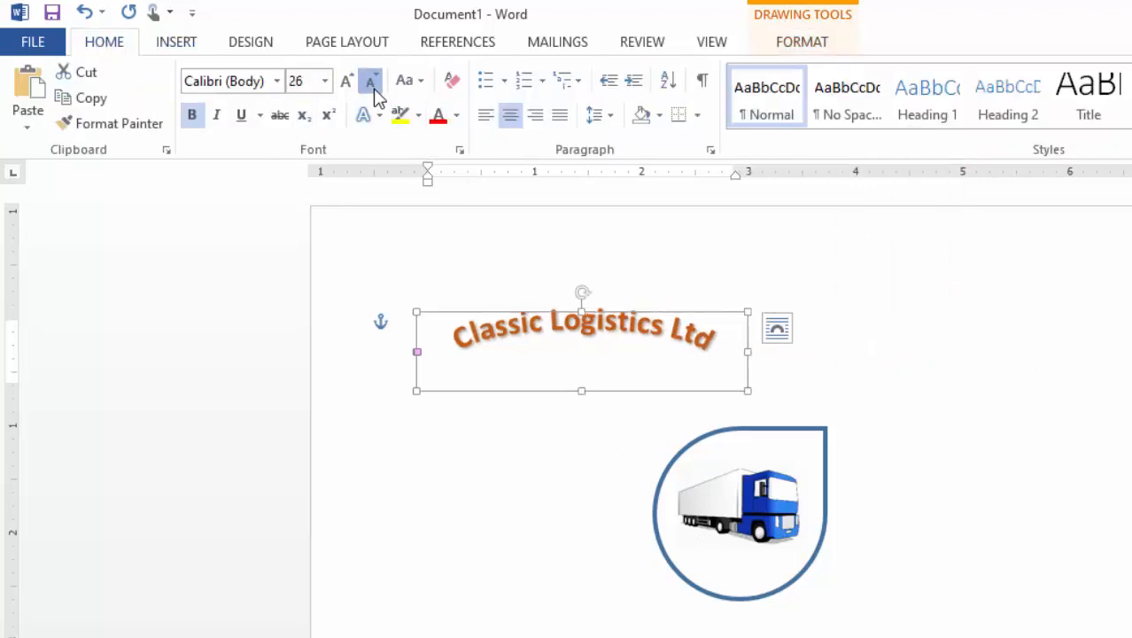
{"action": "left_click", "coordinate": [372, 85]}
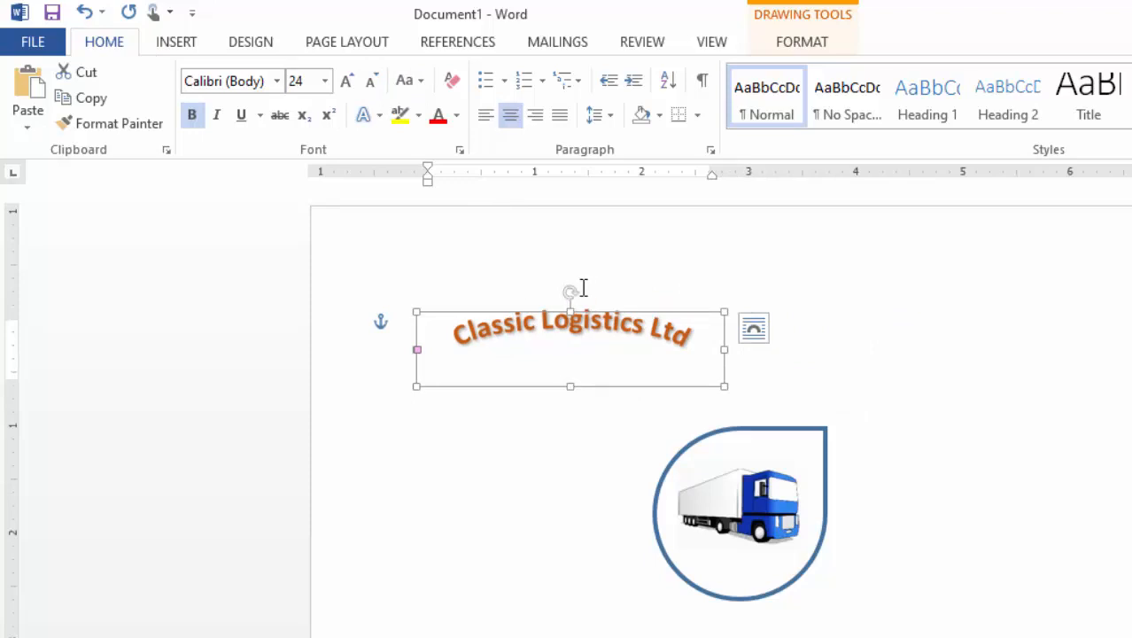
Rotate the WordArt counter-clockwise to about 45°, move it over the teardrop and enlarge its box so the text curves around the upper-left edge.
{"action": "left_click_drag", "start_coordinate": [571, 291], "coordinate": [543, 293]}
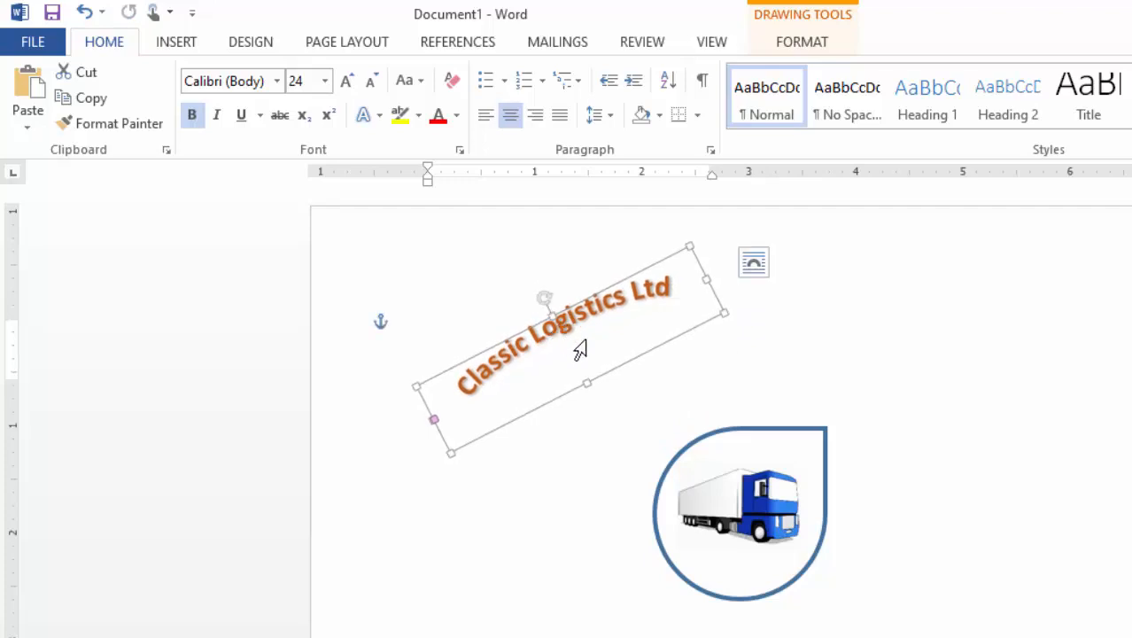
{"action": "left_click_drag", "start_coordinate": [608, 376], "coordinate": [715, 472]}
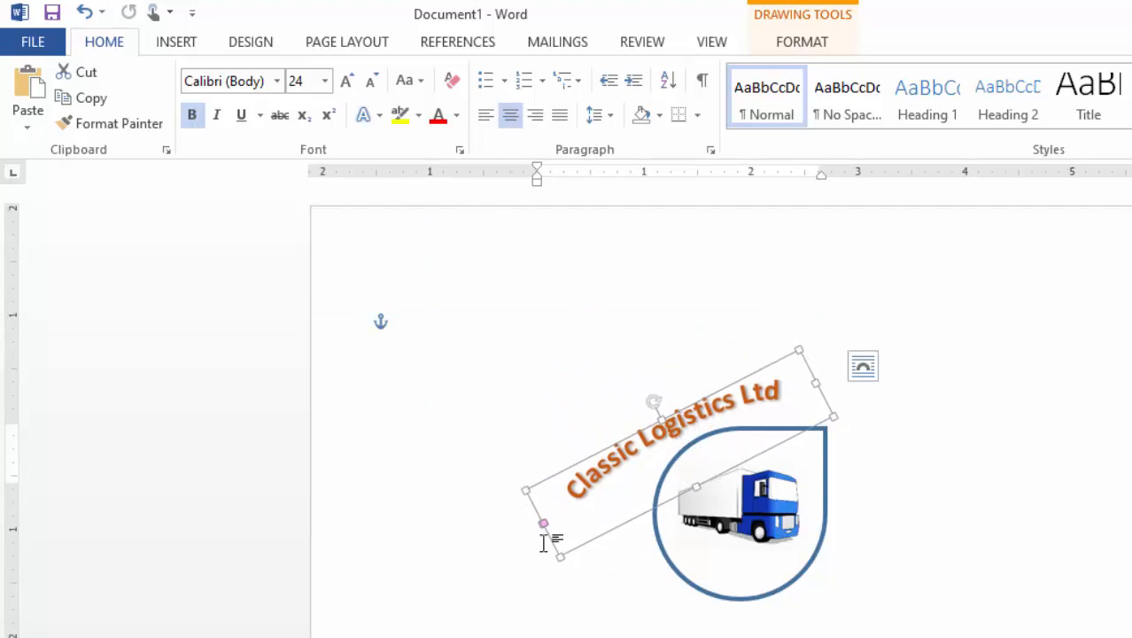
{"action": "left_click_drag", "start_coordinate": [697, 483], "coordinate": [824, 561]}
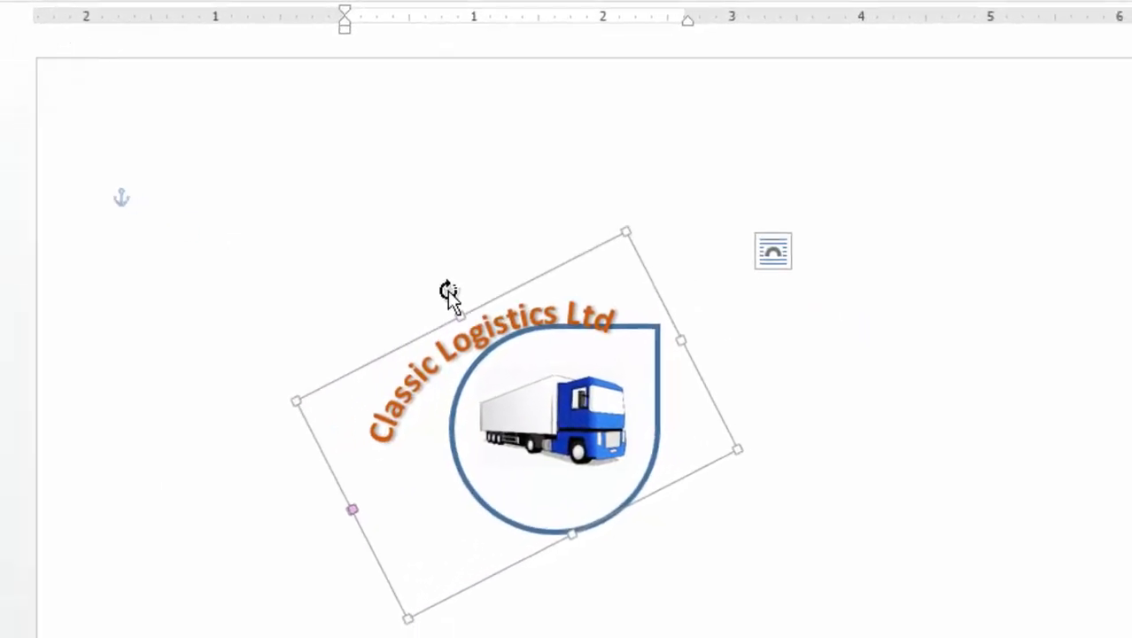
{"action": "left_click_drag", "start_coordinate": [448, 292], "coordinate": [453, 358]}
{"action": "left_click_drag", "start_coordinate": [391, 330], "coordinate": [385, 328]}
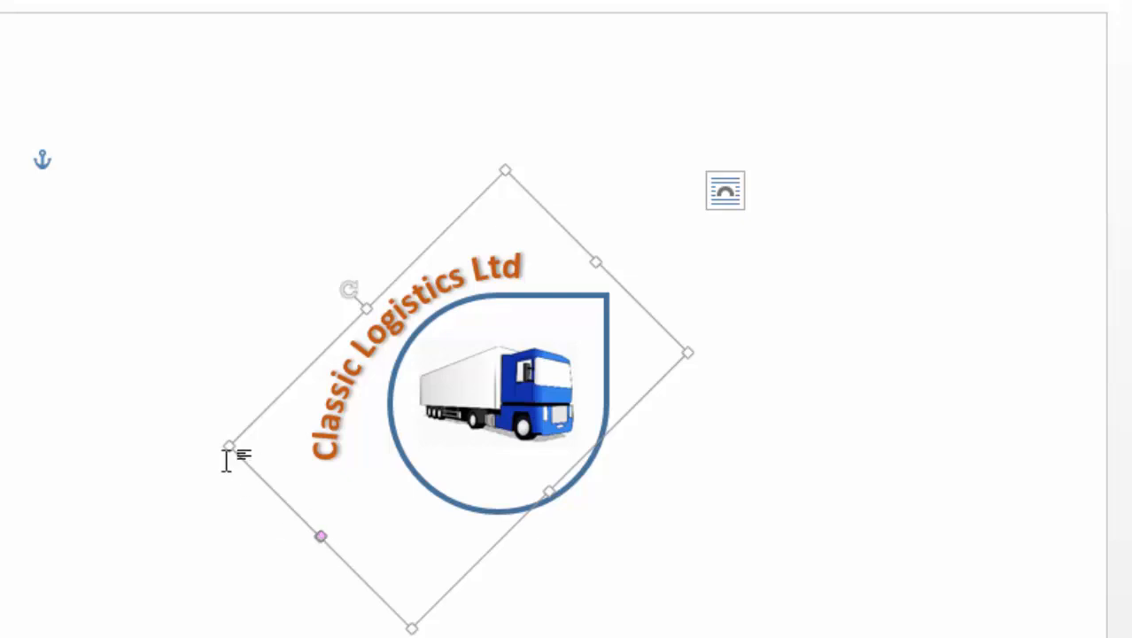
Shrink the WordArt box to tighten its curve and move the text just outside the teardrop's upper-left edge.
{"action": "left_click_drag", "start_coordinate": [230, 442], "coordinate": [362, 441]}
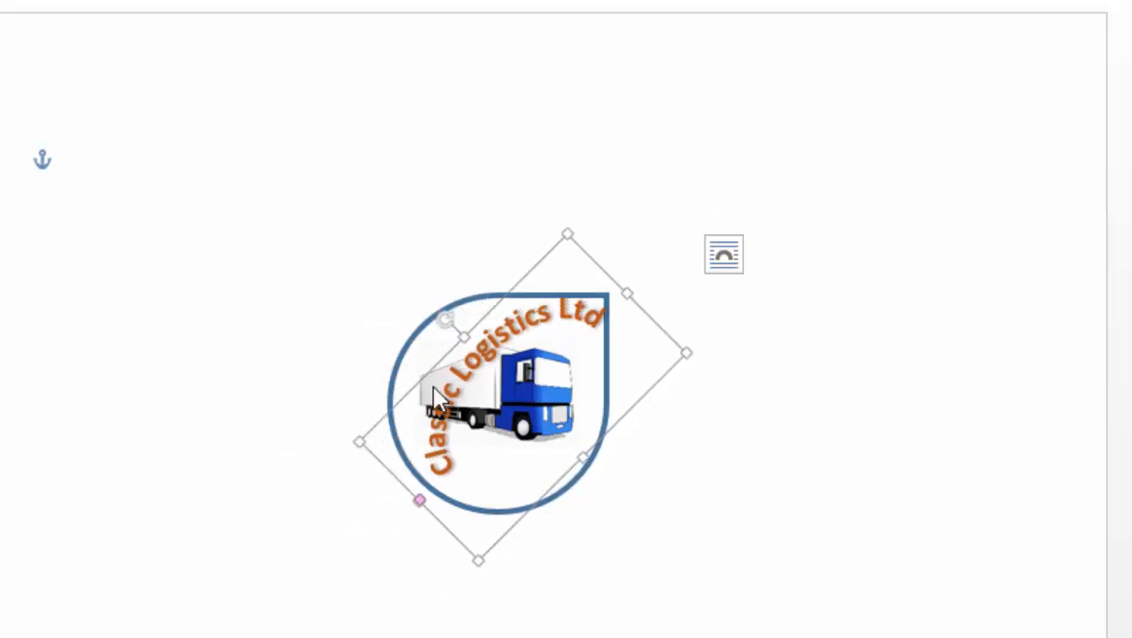
{"action": "left_click_drag", "start_coordinate": [458, 329], "coordinate": [429, 316]}
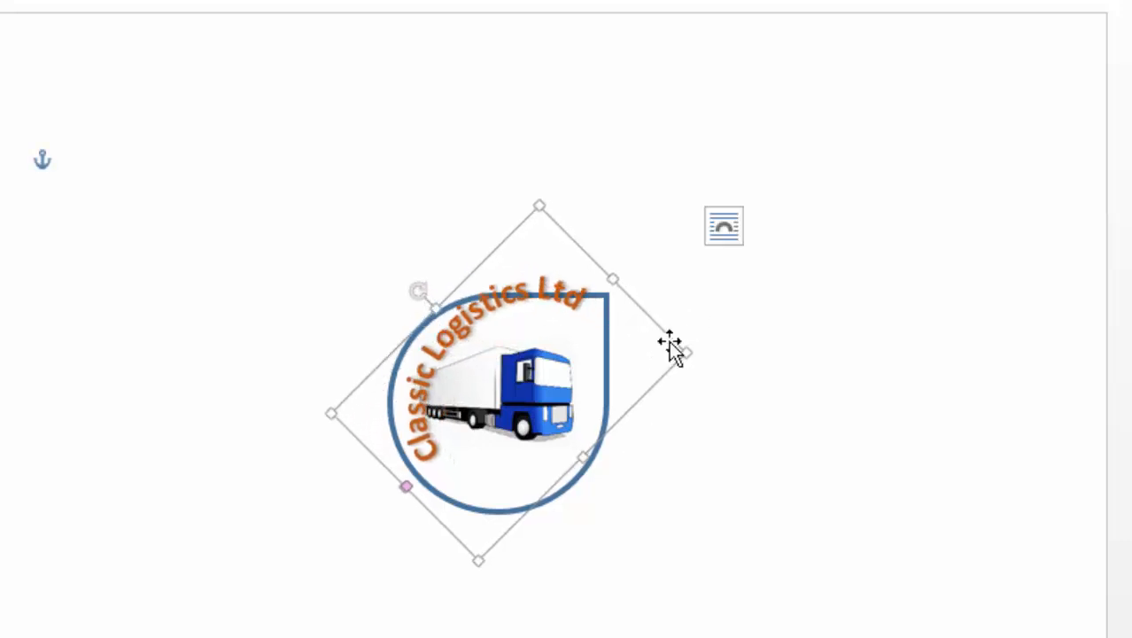
{"action": "left_click_drag", "start_coordinate": [673, 341], "coordinate": [622, 309]}
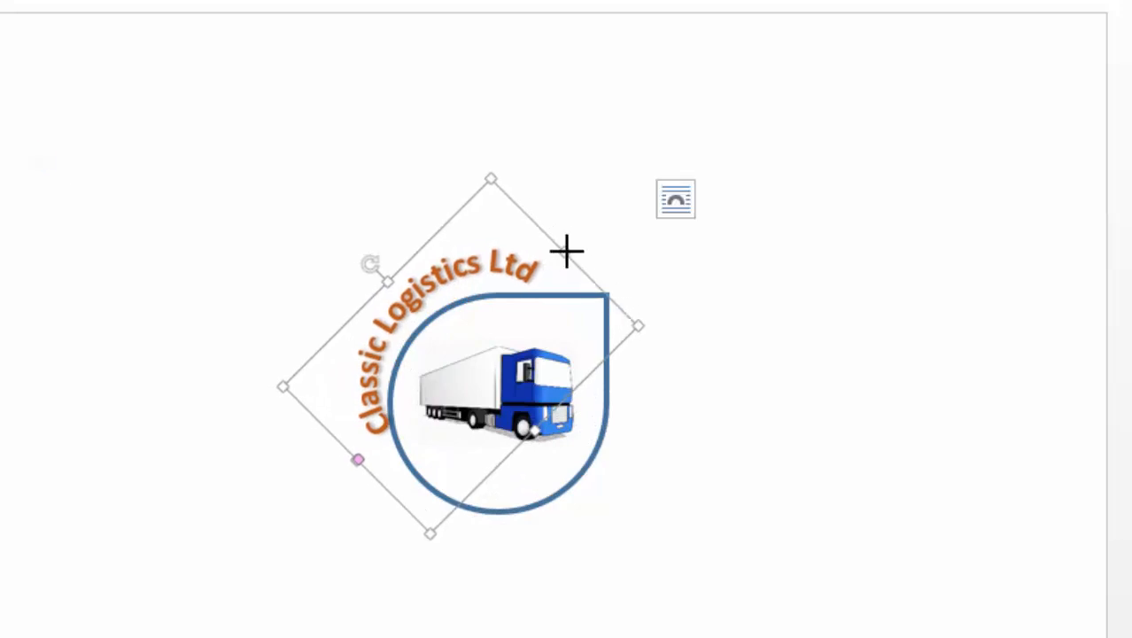
{"action": "left_click_drag", "start_coordinate": [569, 249], "coordinate": [599, 258]}
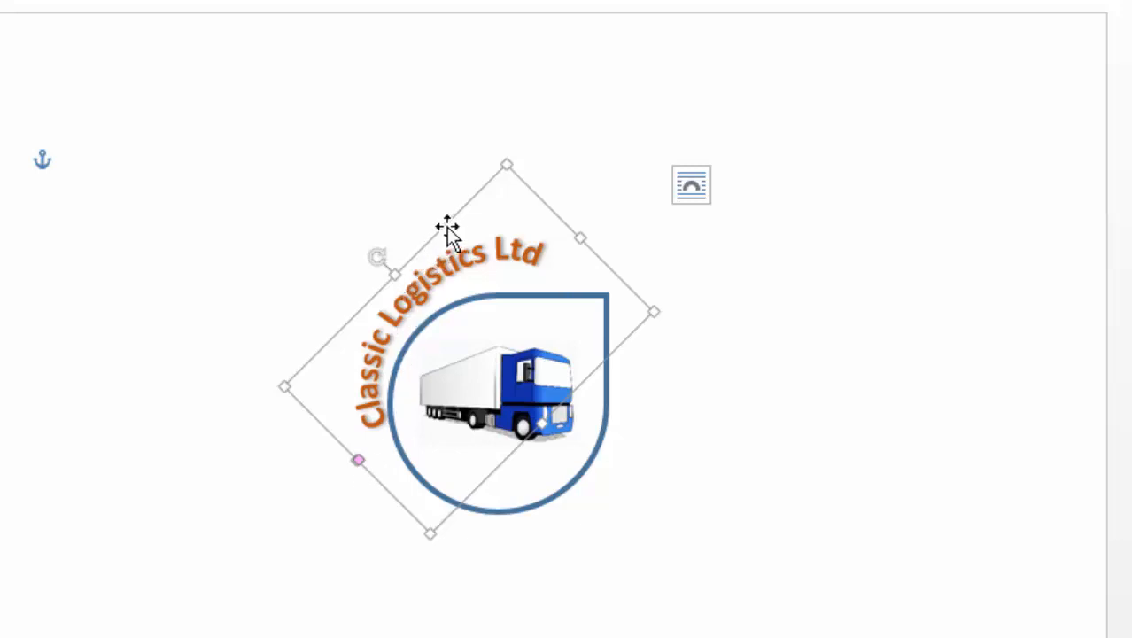
{"action": "left_click_drag", "start_coordinate": [442, 234], "coordinate": [430, 254]}
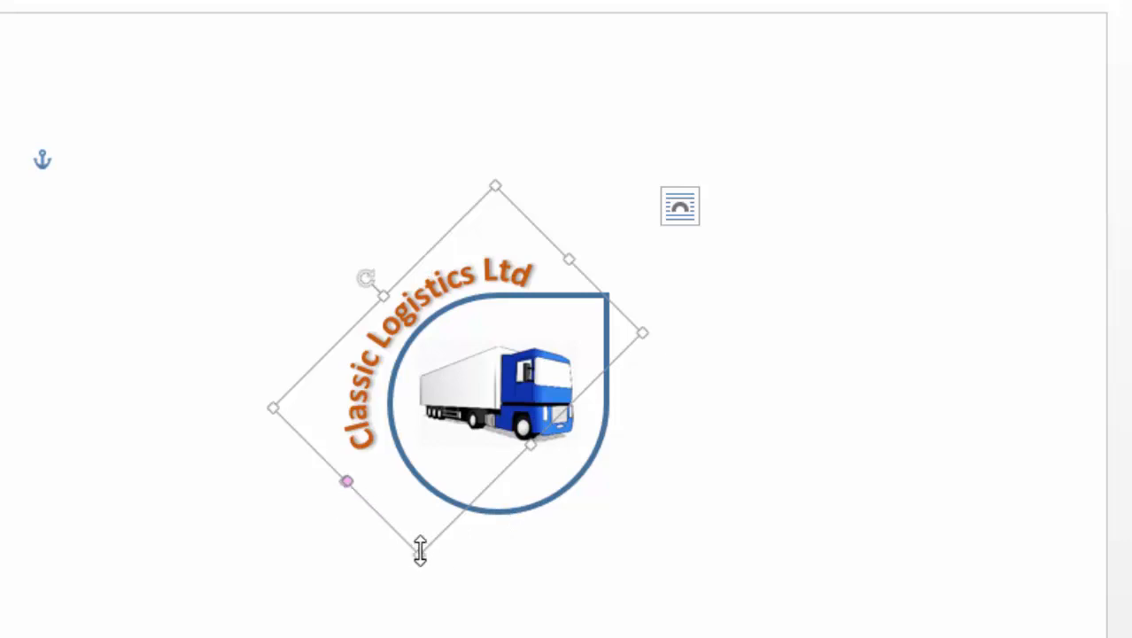
Fine-tune the WordArt's size and position so the text follows the teardrop's curve with an even gap, and deselect it.
{"action": "left_click_drag", "start_coordinate": [420, 550], "coordinate": [427, 549]}
{"action": "left_click_drag", "start_coordinate": [570, 261], "coordinate": [582, 251]}
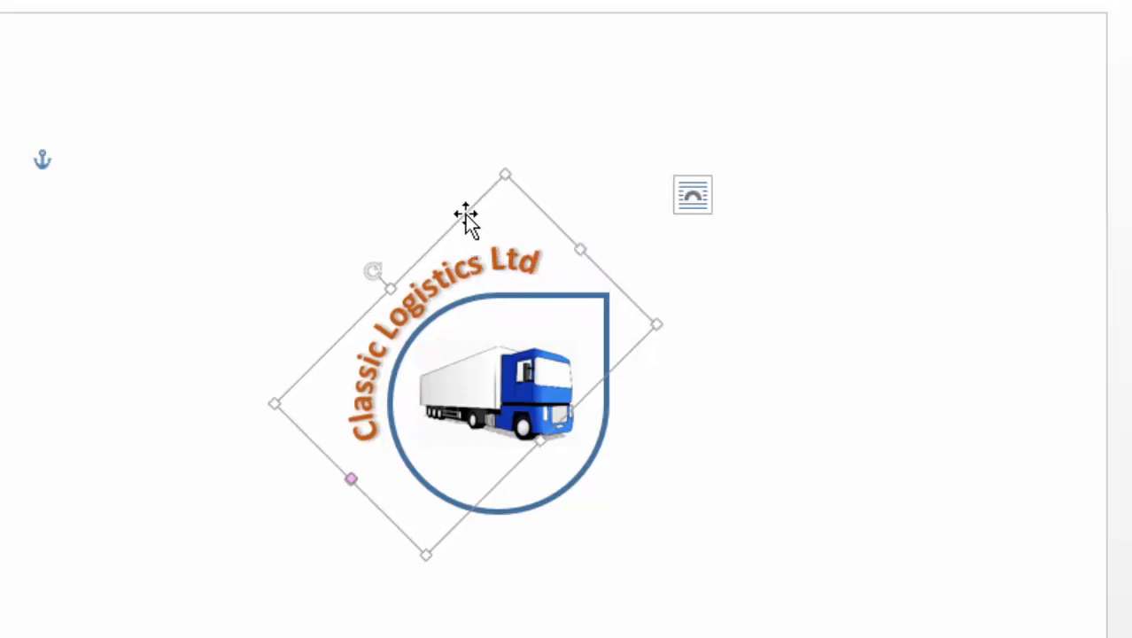
{"action": "left_click_drag", "start_coordinate": [465, 214], "coordinate": [457, 223]}
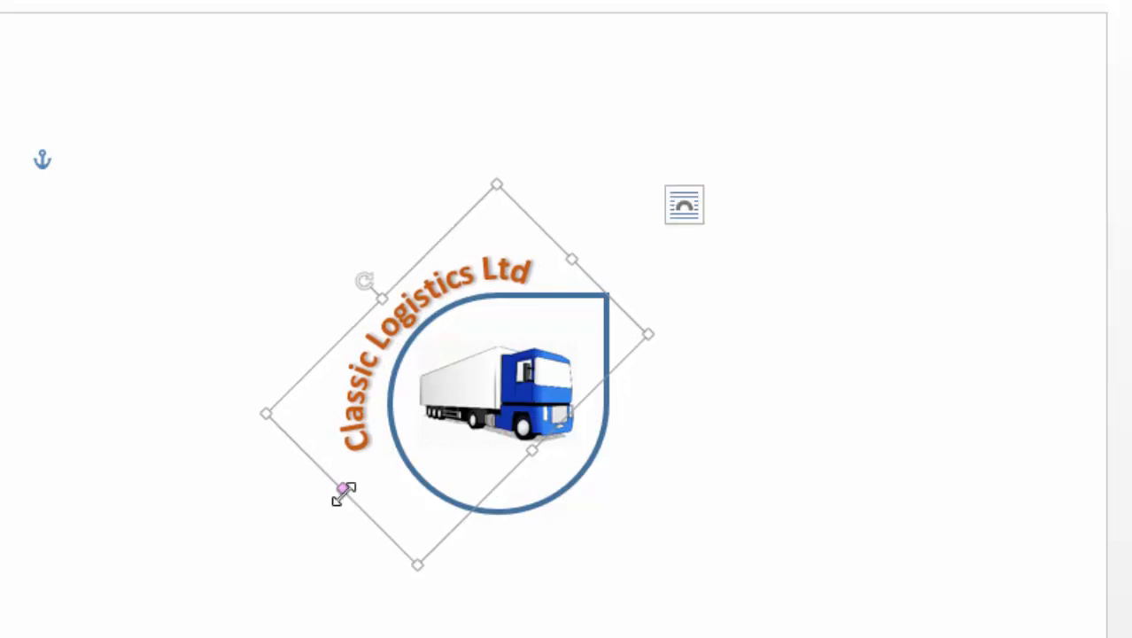
{"action": "left_click_drag", "start_coordinate": [271, 412], "coordinate": [277, 410]}
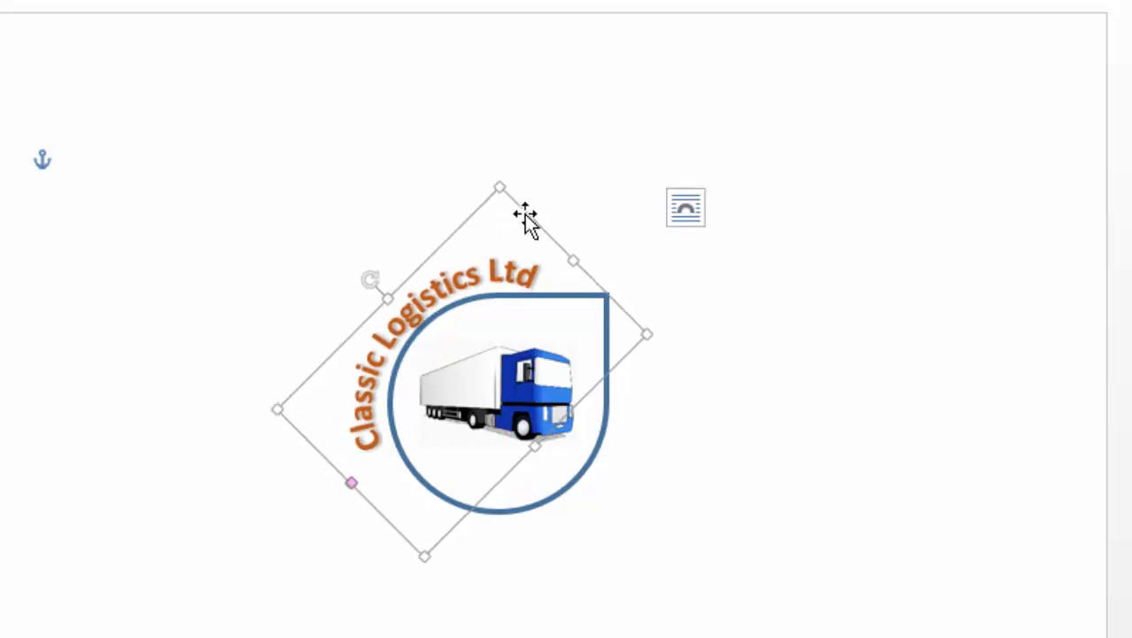
{"action": "left_click_drag", "start_coordinate": [526, 217], "coordinate": [521, 205]}
{"action": "left_click", "coordinate": [832, 184]}
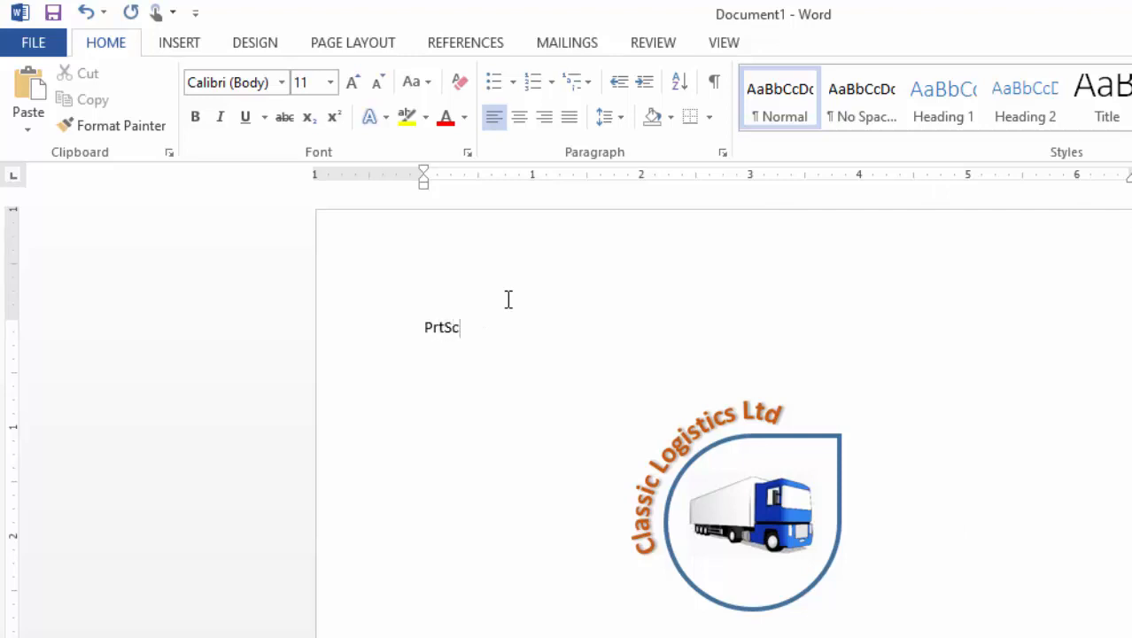
Enlarge the "PrtSc" text above the logo to 21 pt and deselect everything.
{"action": "key", "text": "shift+Left"}
{"action": "key", "text": "shift+Left"}
{"action": "key", "text": "ctrl+a"}
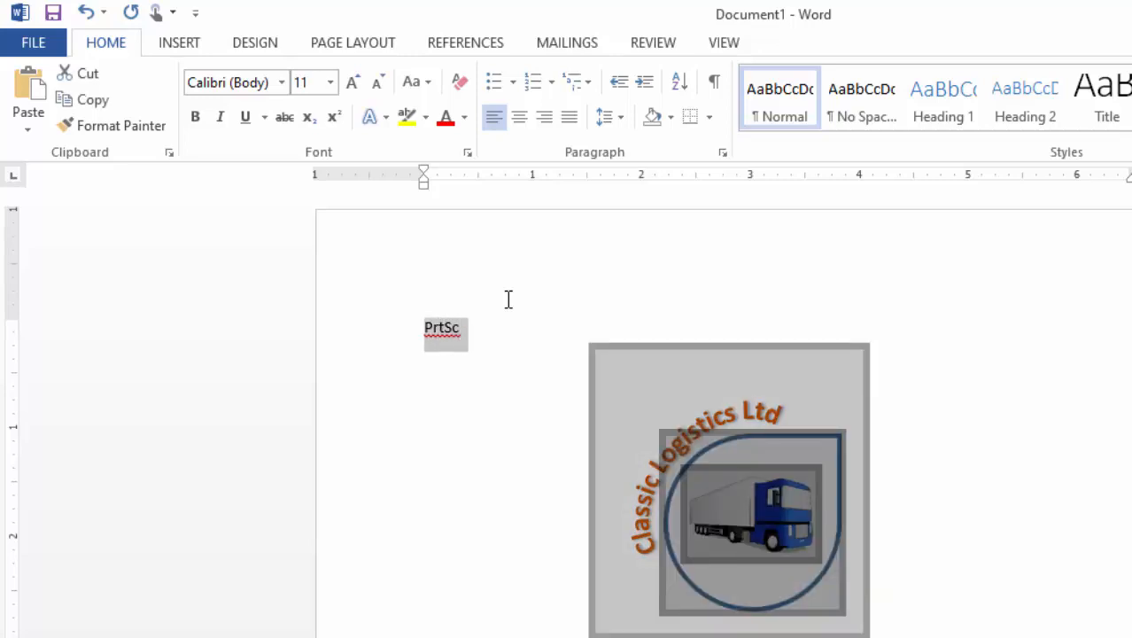
{"action": "key", "text": "ctrl+bracketright"}
{"action": "key", "text": "ctrl+bracketright"}
{"action": "key", "text": "ctrl+bracketright"}
{"action": "key", "text": "ctrl+bracketright"}
{"action": "key", "text": "ctrl+bracketright"}
{"action": "key", "text": "ctrl+bracketright"}
{"action": "key", "text": "ctrl+bracketright"}
{"action": "key", "text": "ctrl+bracketright"}
{"action": "key", "text": "ctrl+bracketright"}
{"action": "key", "text": "ctrl+bracketright"}
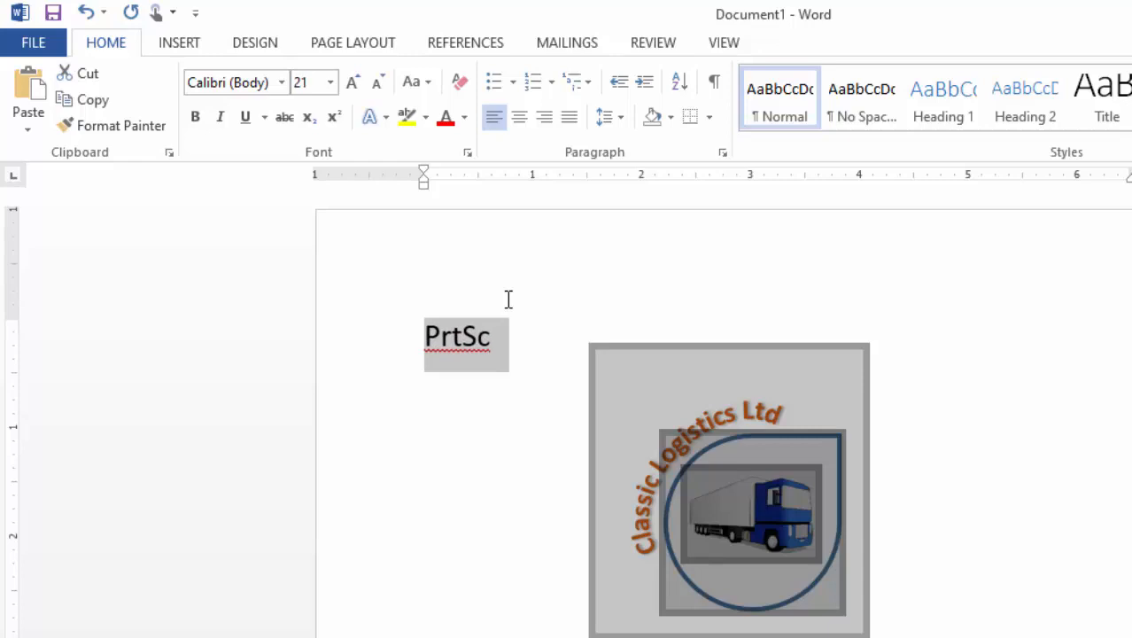
{"action": "left_click", "coordinate": [454, 421]}
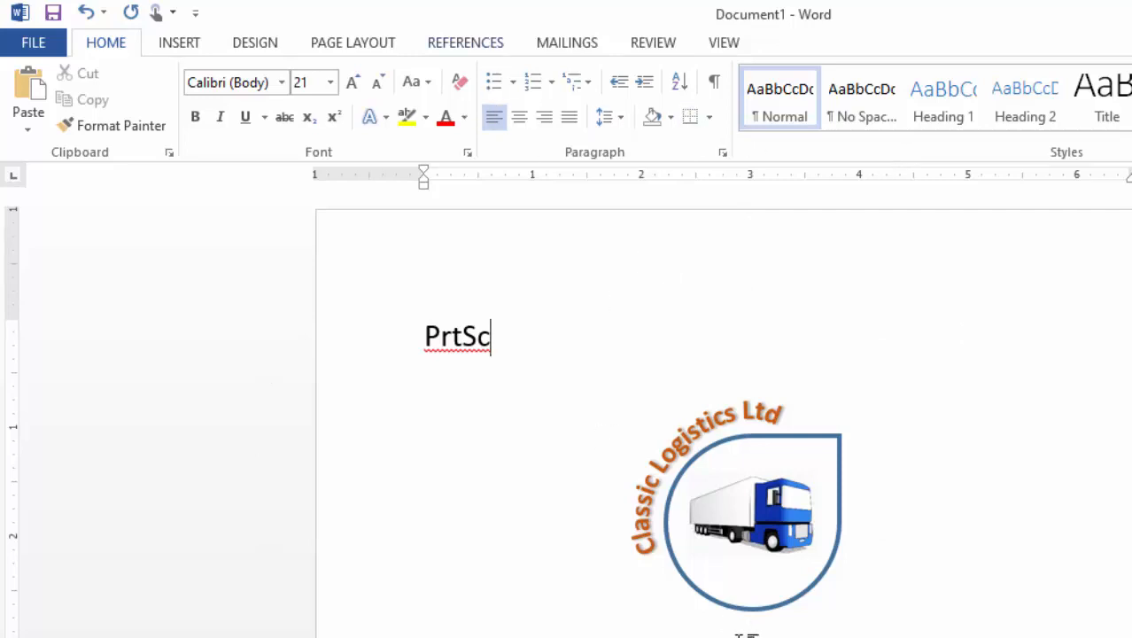
Switch to Paint in a maximized window, paste the captured screenshot and shift it up and left to show the whole logo.
{"action": "left_click", "coordinate": [200, 620]}
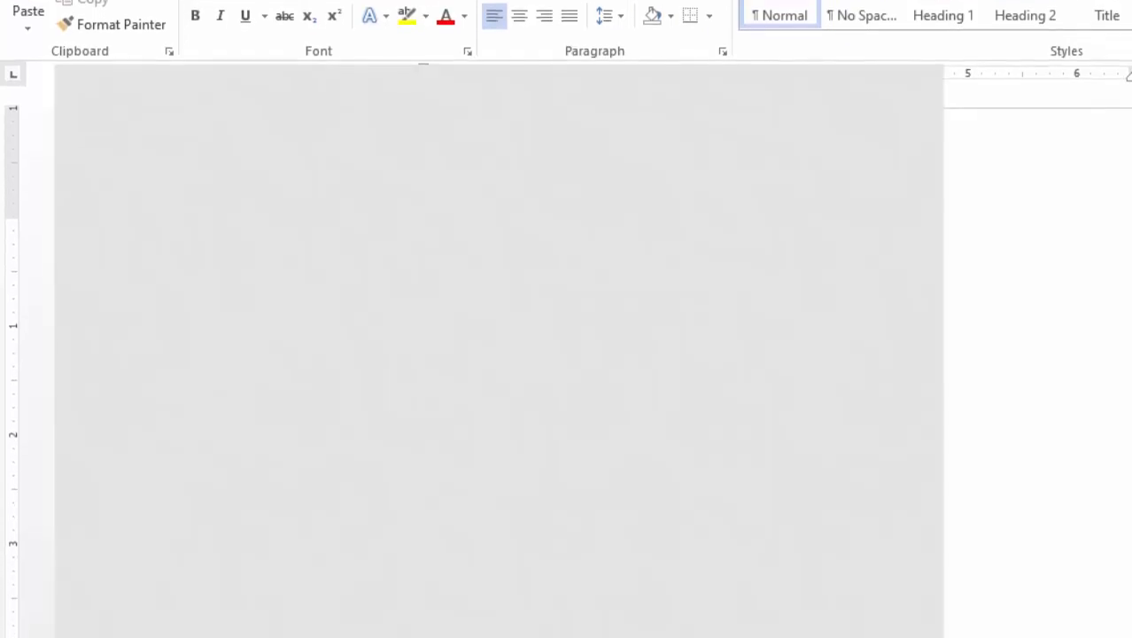
{"action": "type", "text": "pain"}
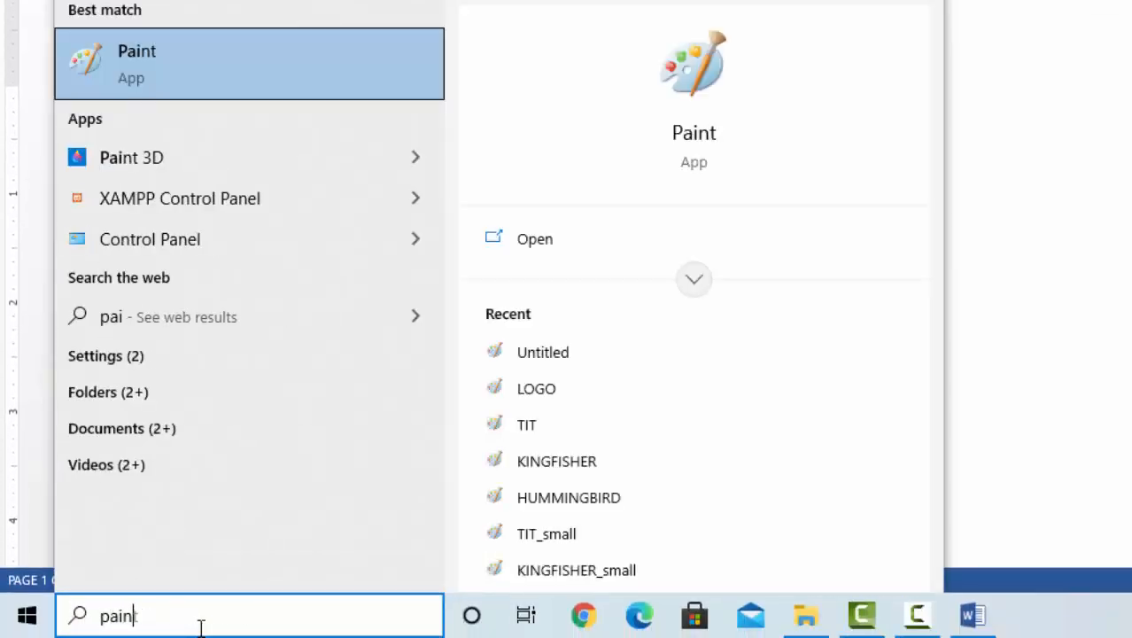
{"action": "left_click", "coordinate": [283, 62]}
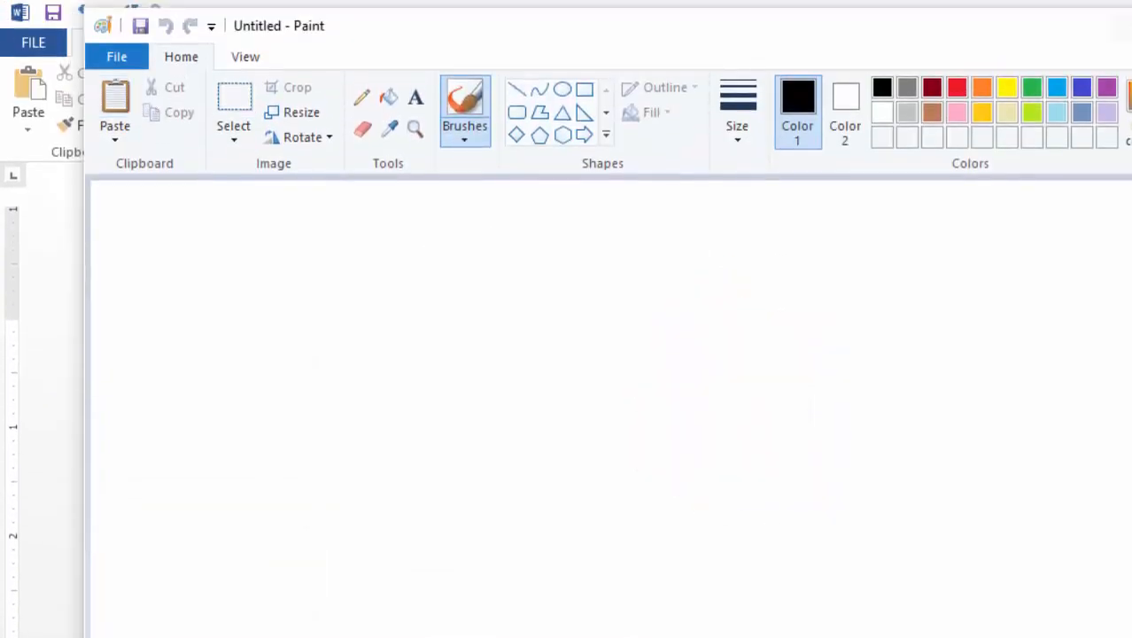
{"action": "left_click", "coordinate": [1131, 26]}
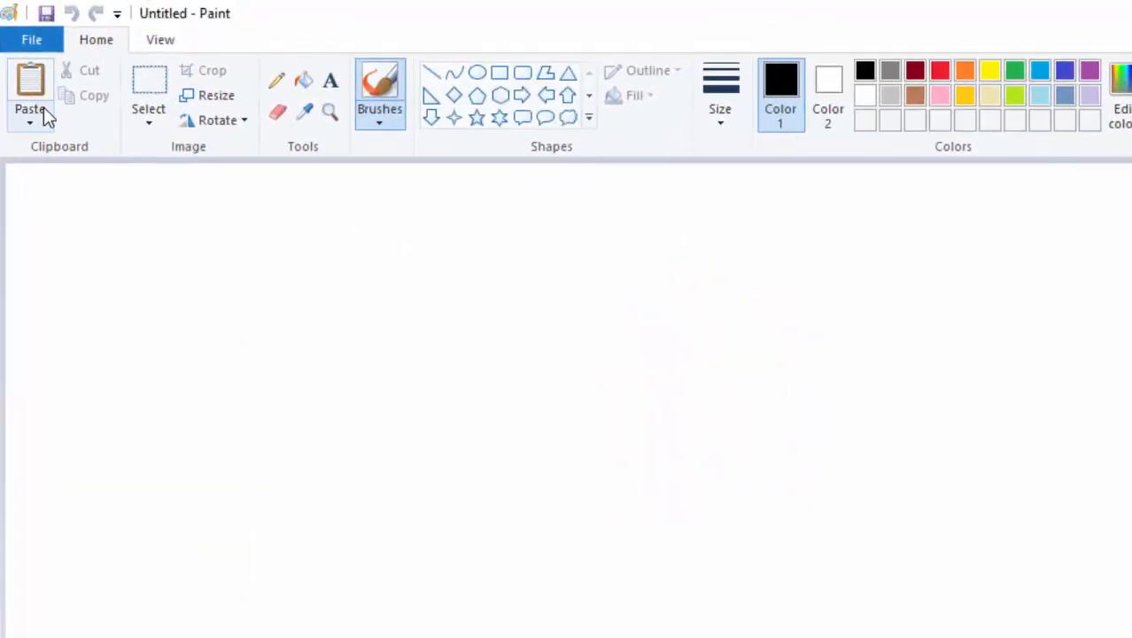
{"action": "left_click", "coordinate": [35, 69]}
{"action": "left_click_drag", "start_coordinate": [839, 599], "coordinate": [760, 497]}
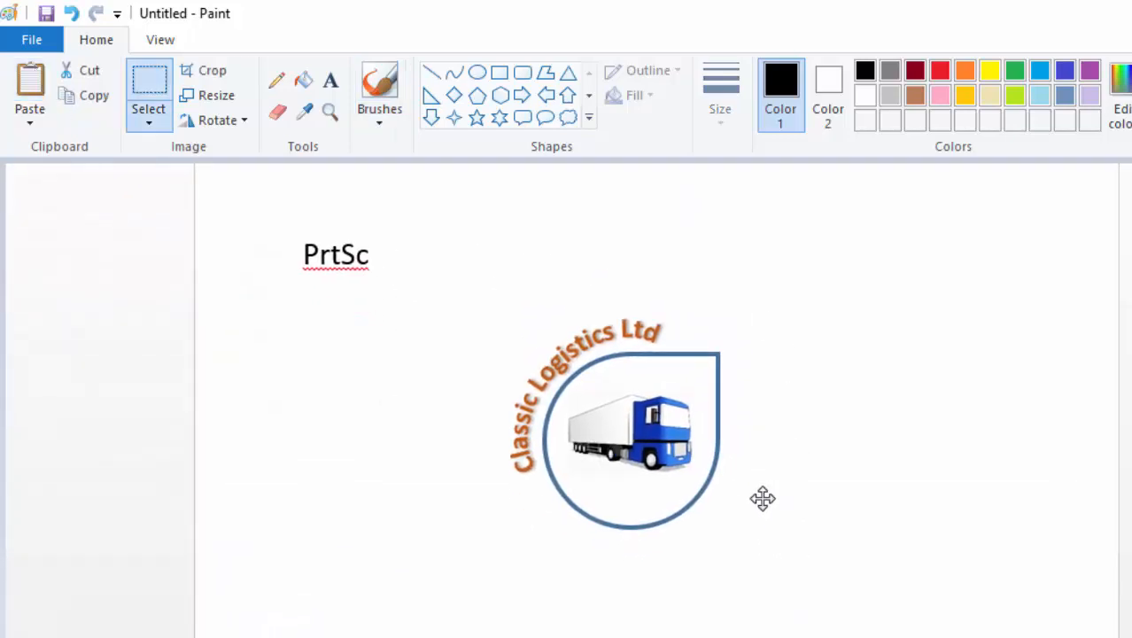
Crop the pasted screenshot to a rectangle closely surrounding the teardrop logo and its arched text.
{"action": "left_click", "coordinate": [158, 84]}
{"action": "left_click_drag", "start_coordinate": [672, 500], "coordinate": [735, 535]}
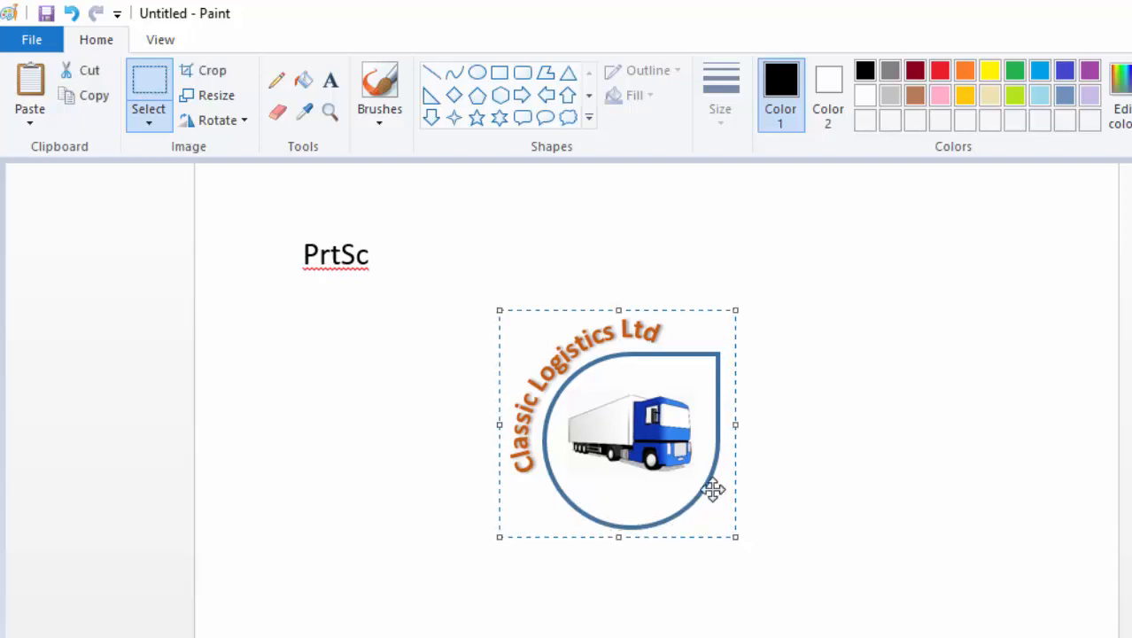
{"action": "left_click", "coordinate": [227, 78]}
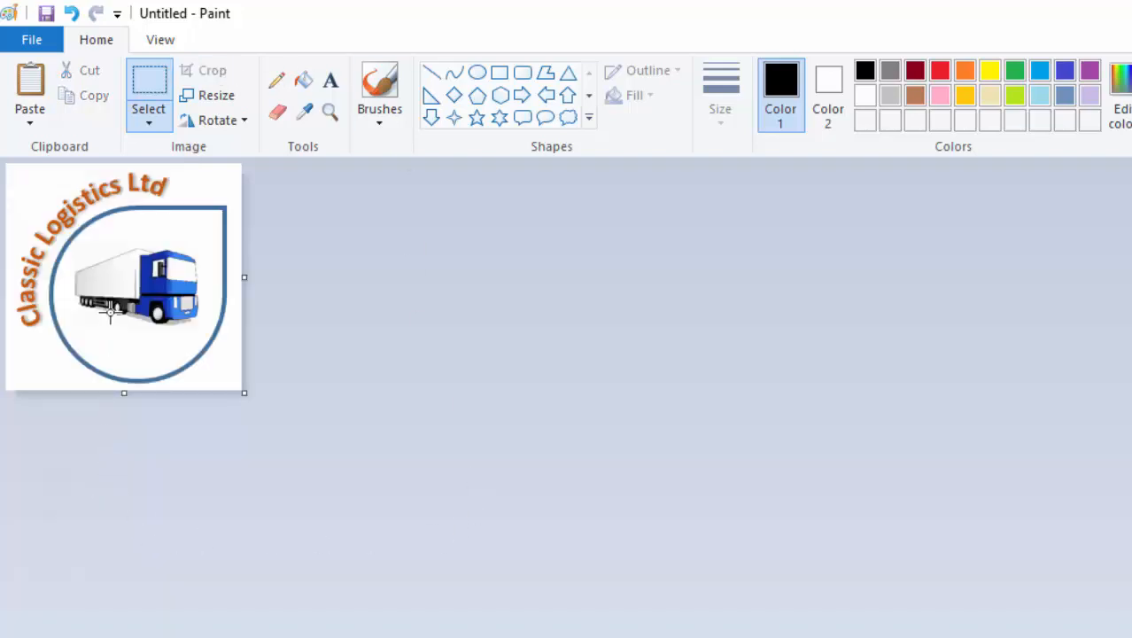
Save the cropped image as a PNG named LOGO in the DESIGN folder on the Desktop.
{"action": "left_click", "coordinate": [46, 15]}
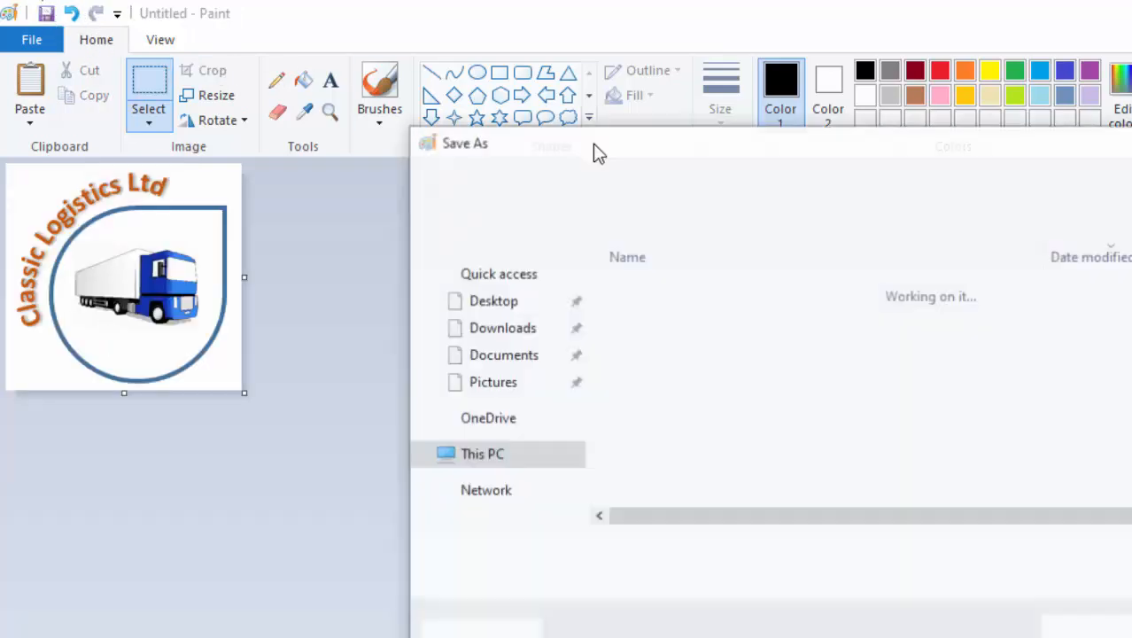
{"action": "double_click", "coordinate": [660, 319]}
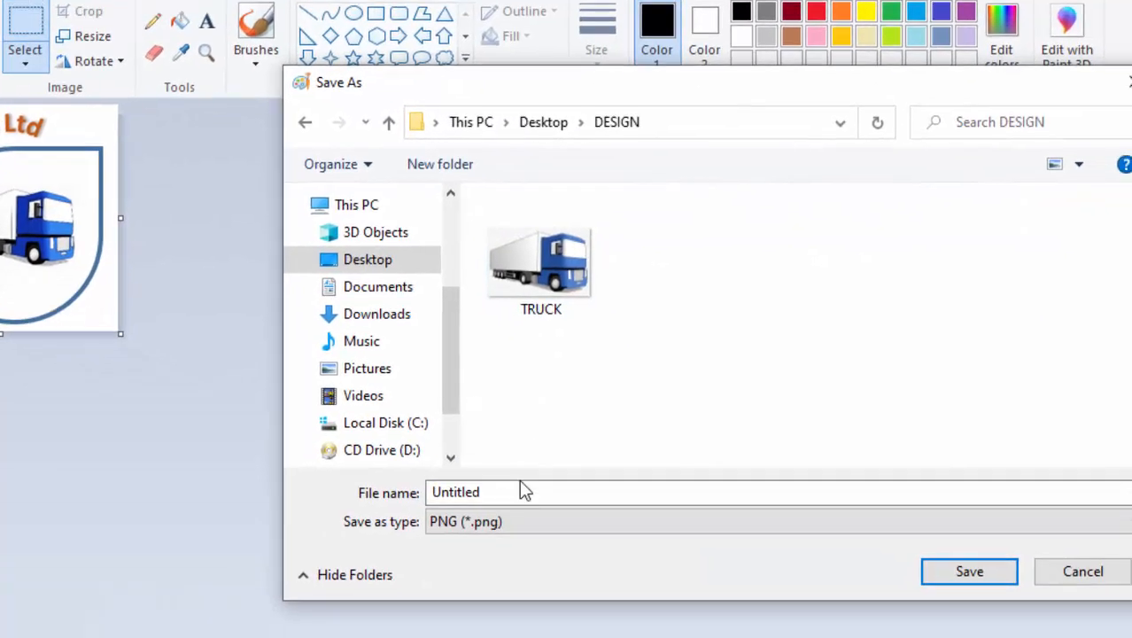
{"action": "left_click", "coordinate": [665, 552]}
{"action": "type", "text": "LOGO"}
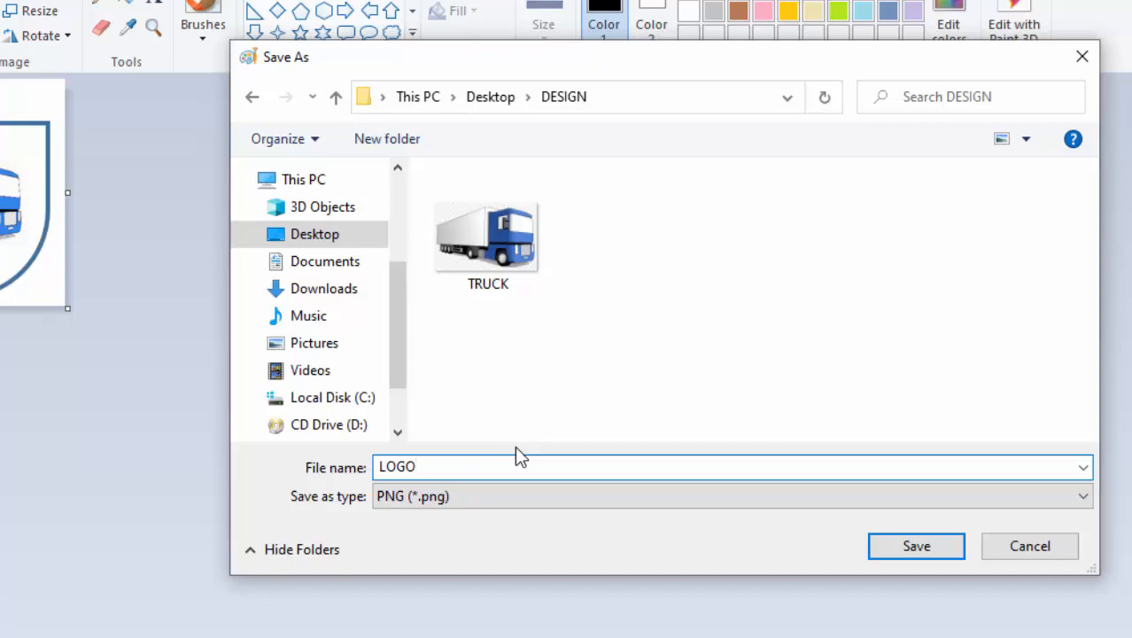
{"action": "left_click", "coordinate": [913, 549]}
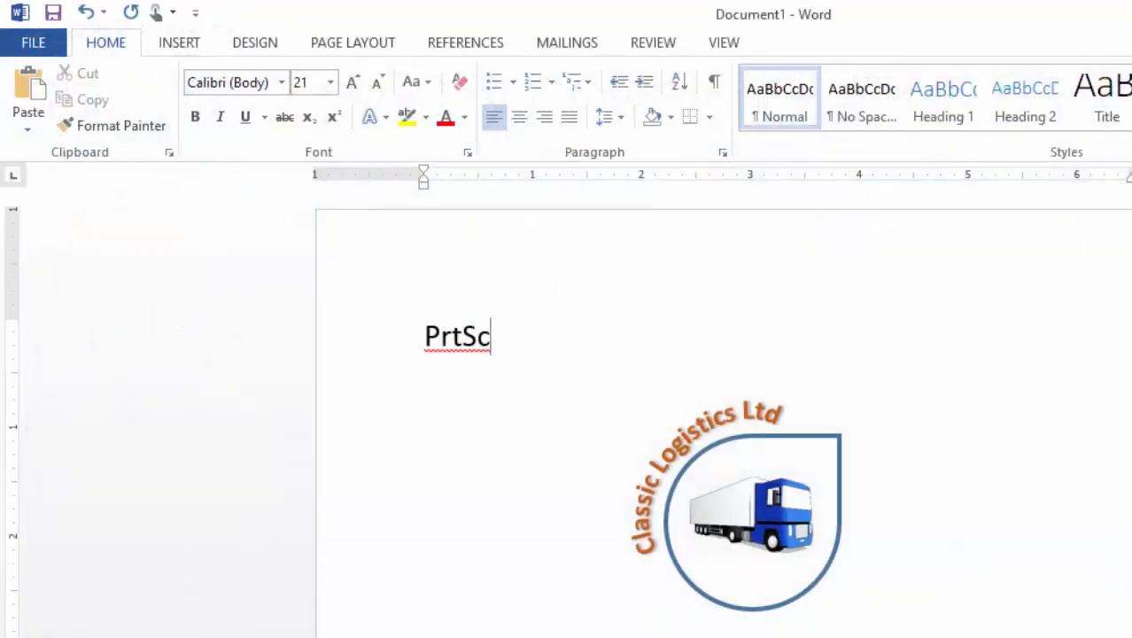
Close the Word document, exit Word and open the DESIGN folder on the desktop.
{"action": "key", "text": "ctrl+w"}
{"action": "left_click", "coordinate": [777, 467]}
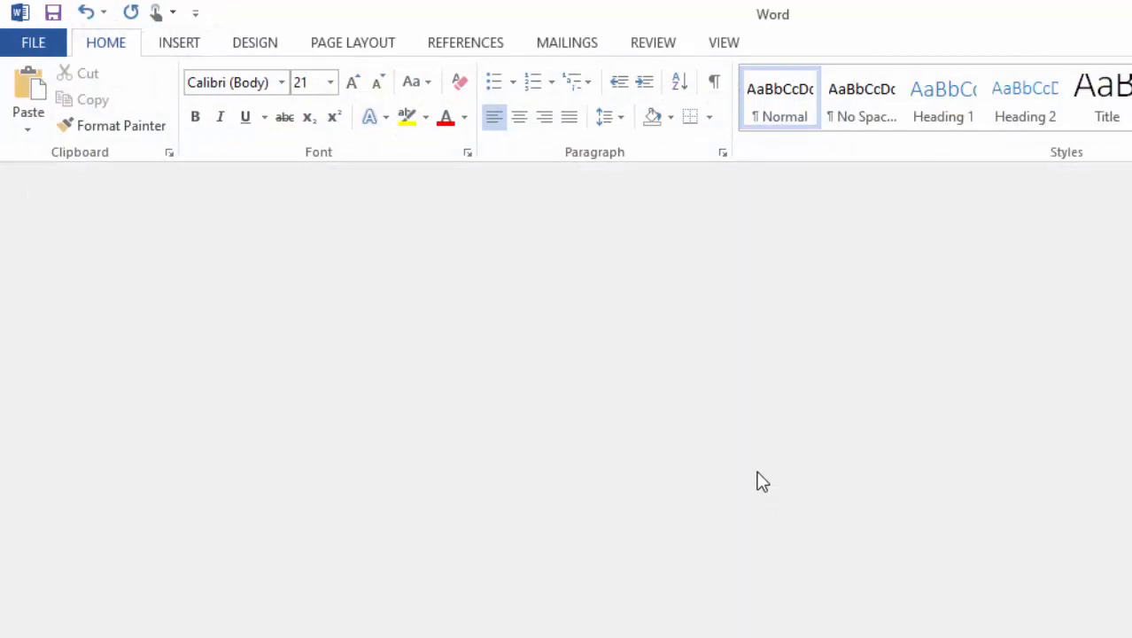
{"action": "key", "text": "alt+F4"}
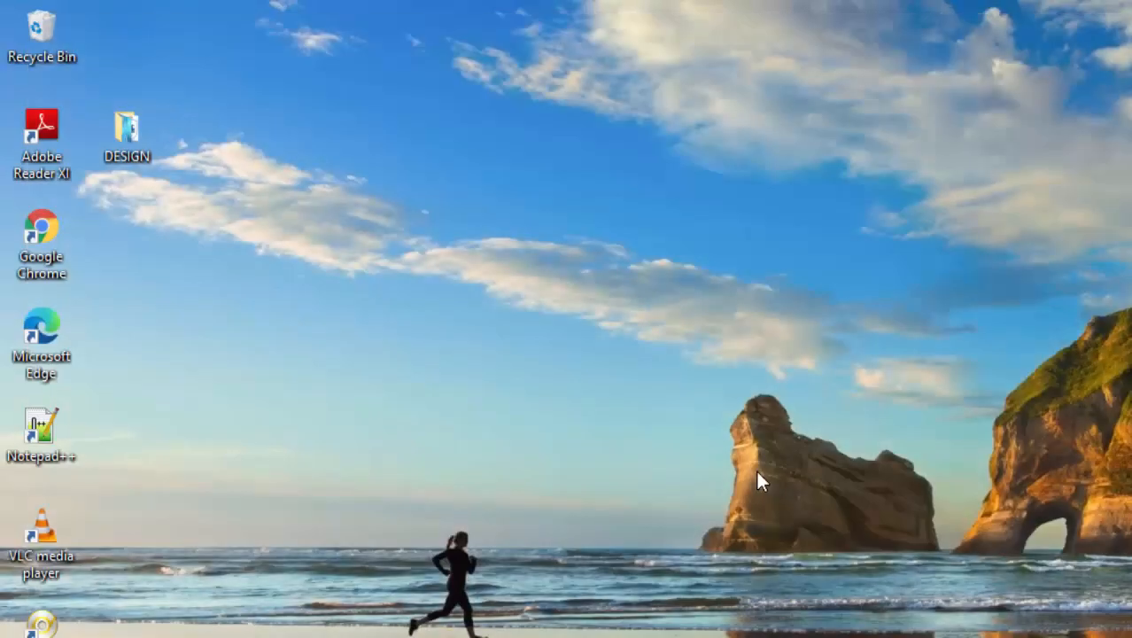
{"action": "double_click", "coordinate": [129, 128]}
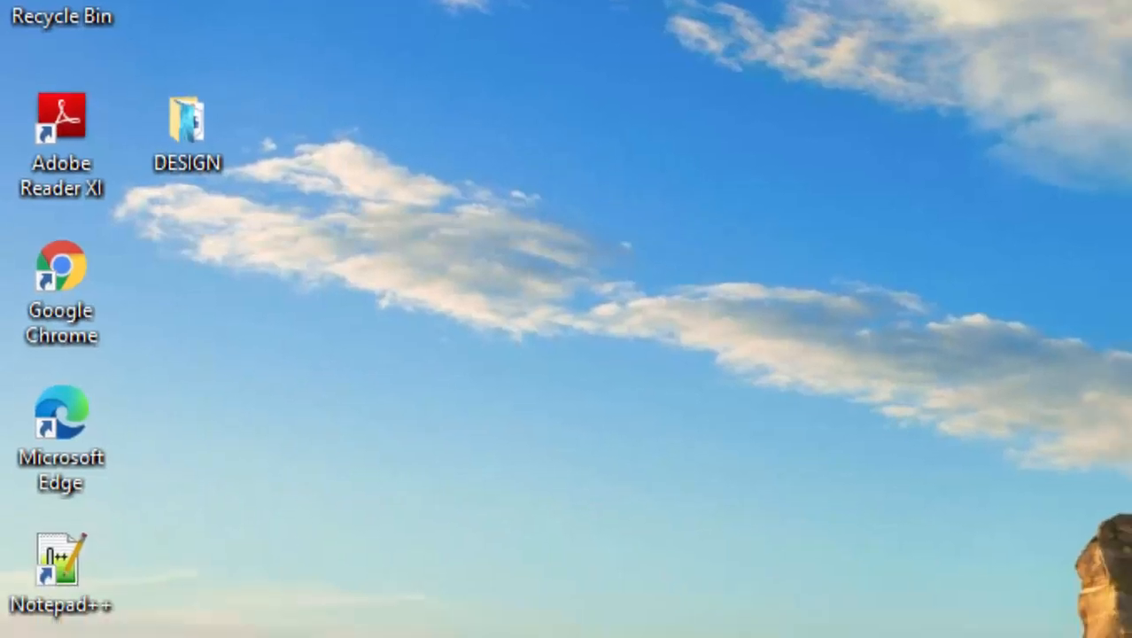
Search for Publisher 2013 from the desktop and switch to it.
{"action": "left_click", "coordinate": [226, 619]}
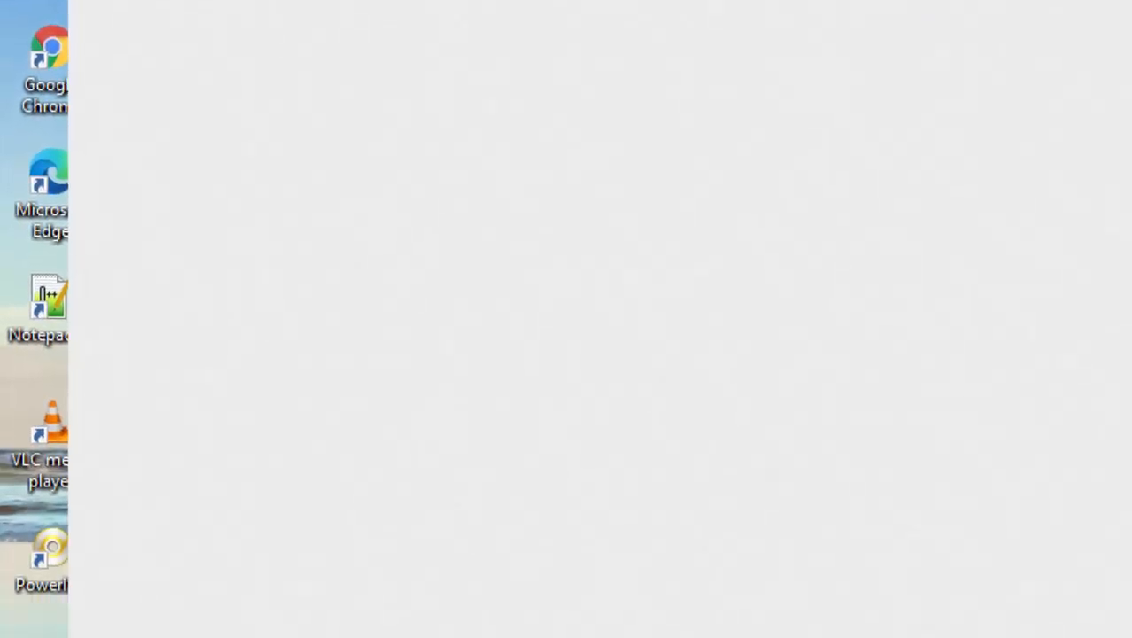
{"action": "type", "text": "P"}
{"action": "key", "text": "BackSpace"}
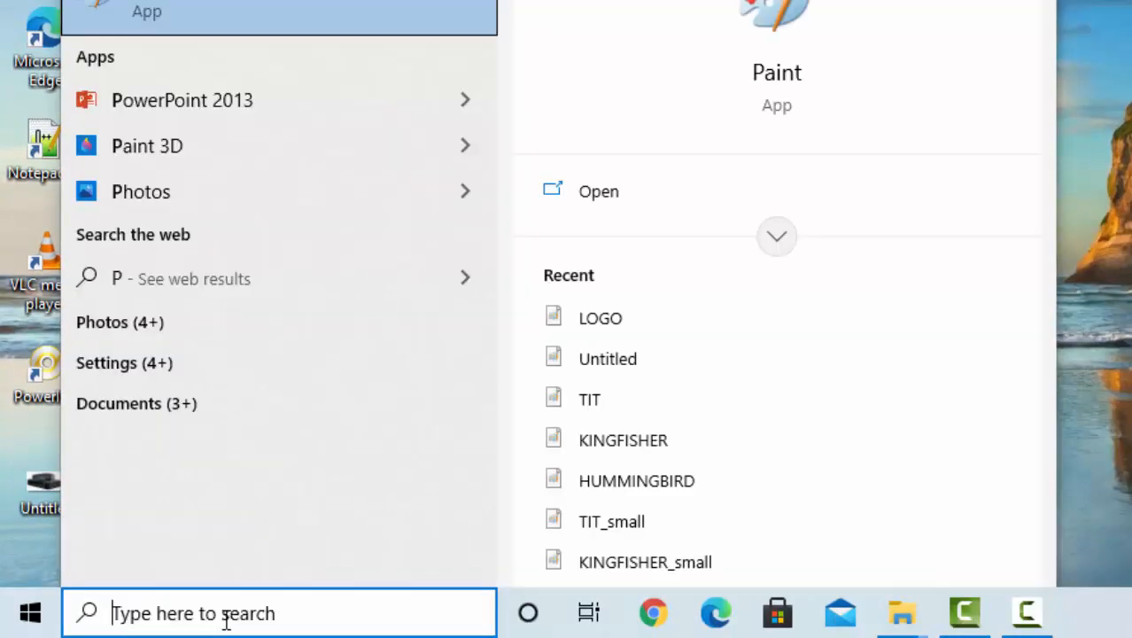
{"action": "type", "text": "B"}
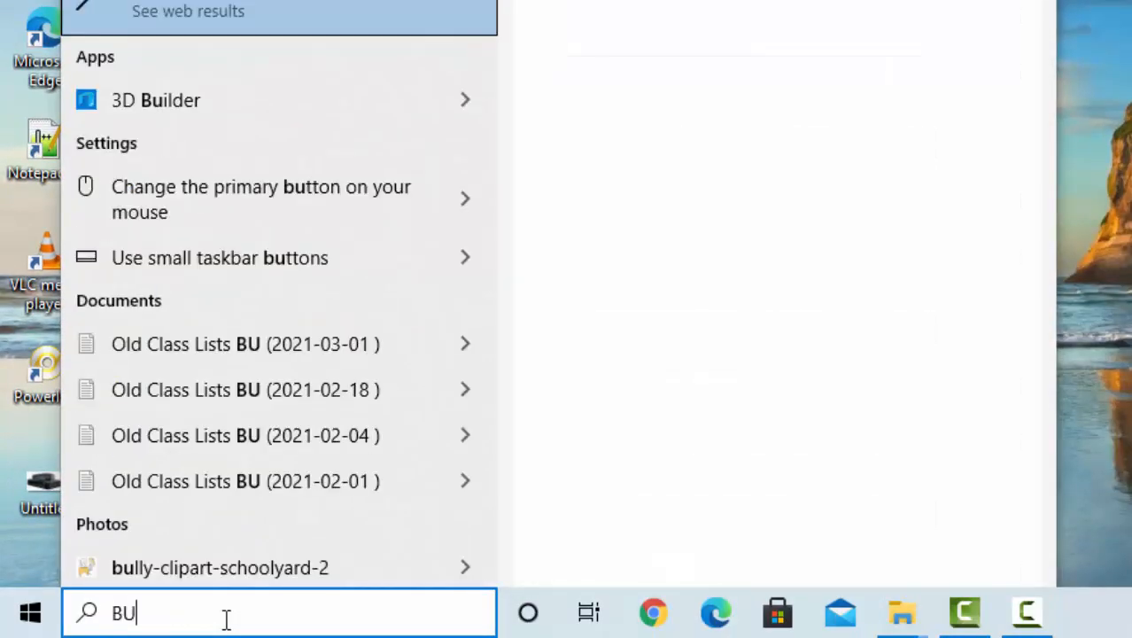
{"action": "key", "text": "BackSpace"}
{"action": "type", "text": "PU"}
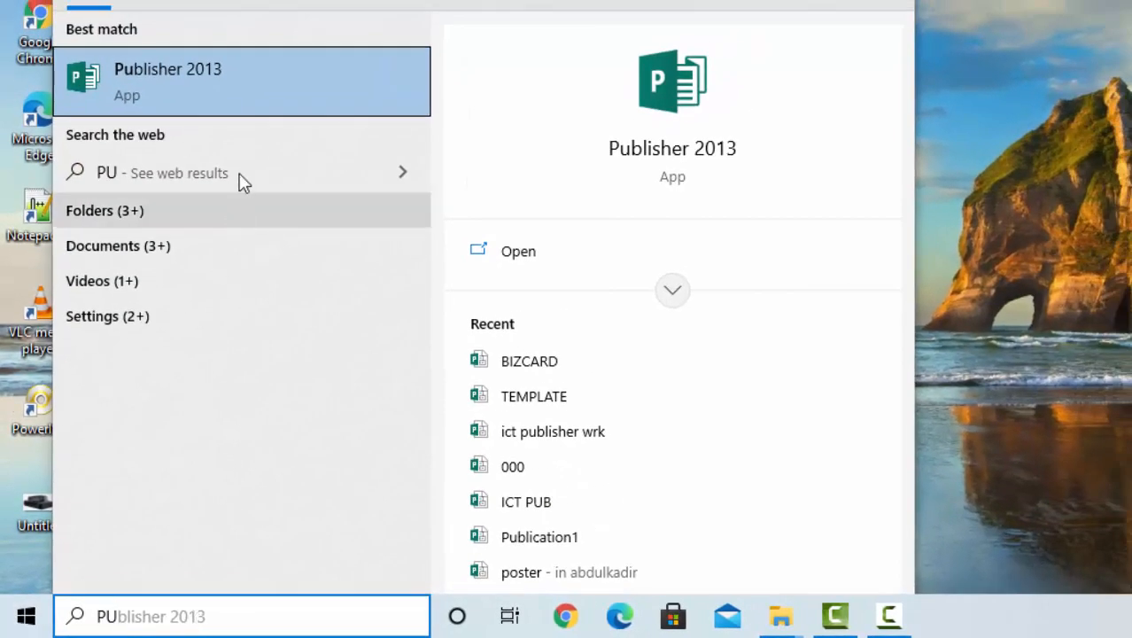
{"action": "left_click", "coordinate": [293, 79]}
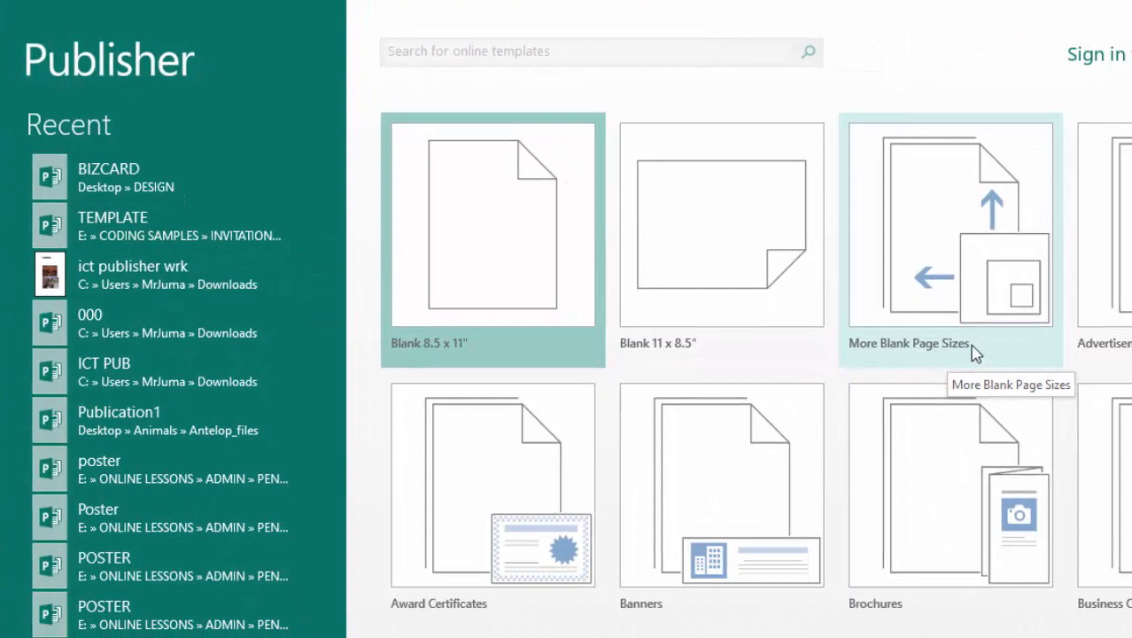
Create a new blank publication with the A5 (Portrait) page size.
{"action": "left_click", "coordinate": [955, 291]}
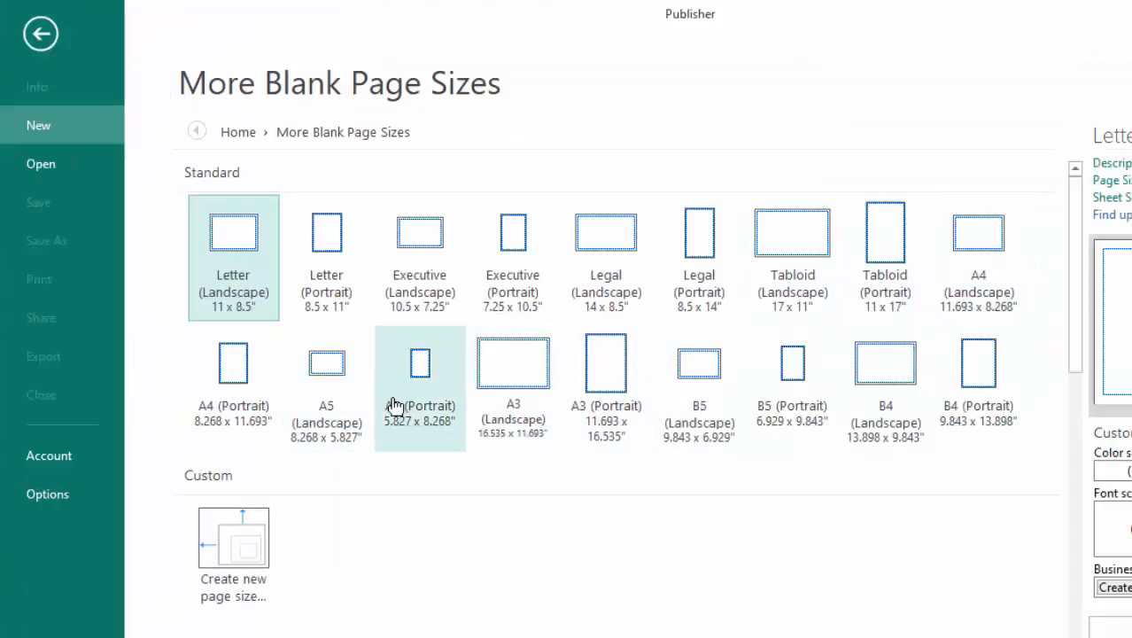
{"action": "left_click", "coordinate": [427, 381]}
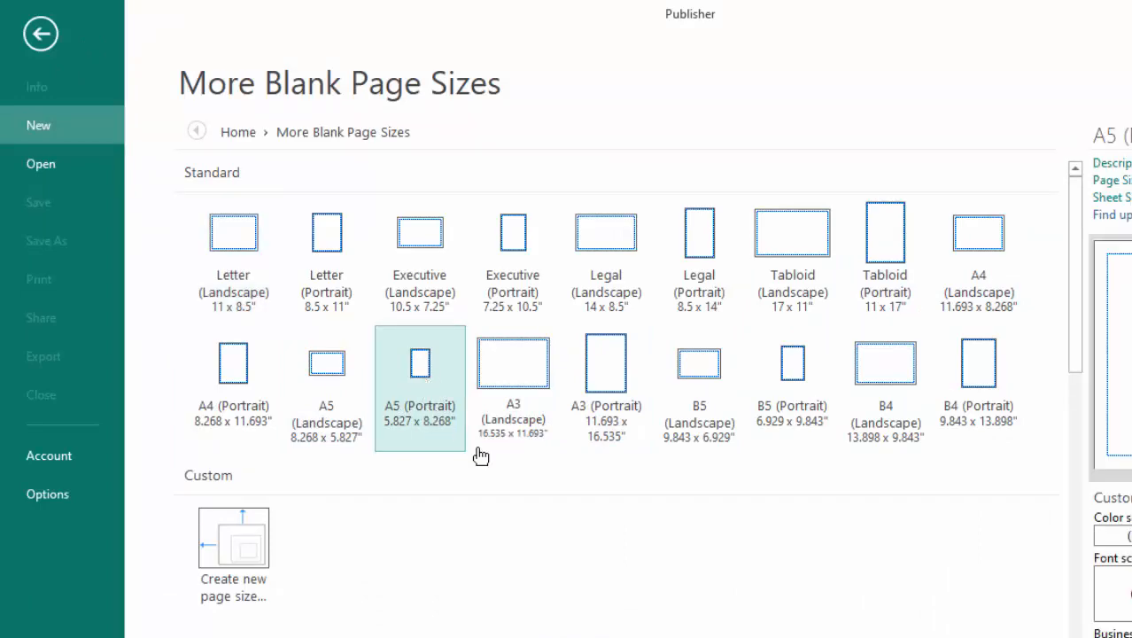
{"action": "left_click", "coordinate": [968, 601]}
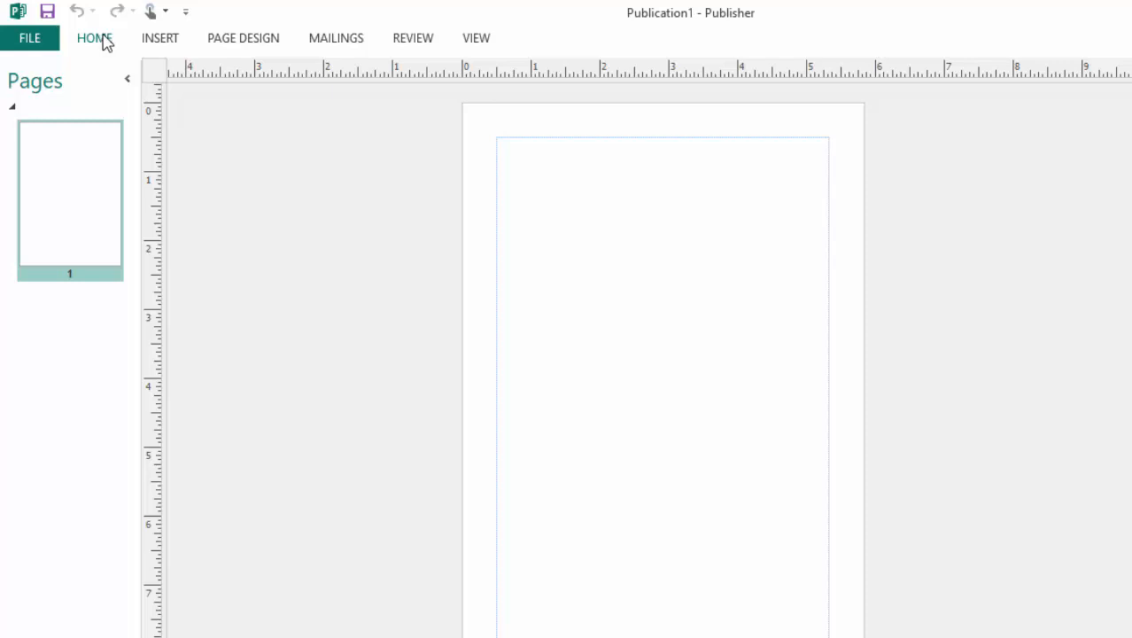
Set the page to 3.5 inches wide and 2 inches high, with Letter (8.5 x 11 inches) as the target paper size.
{"action": "left_click", "coordinate": [244, 39]}
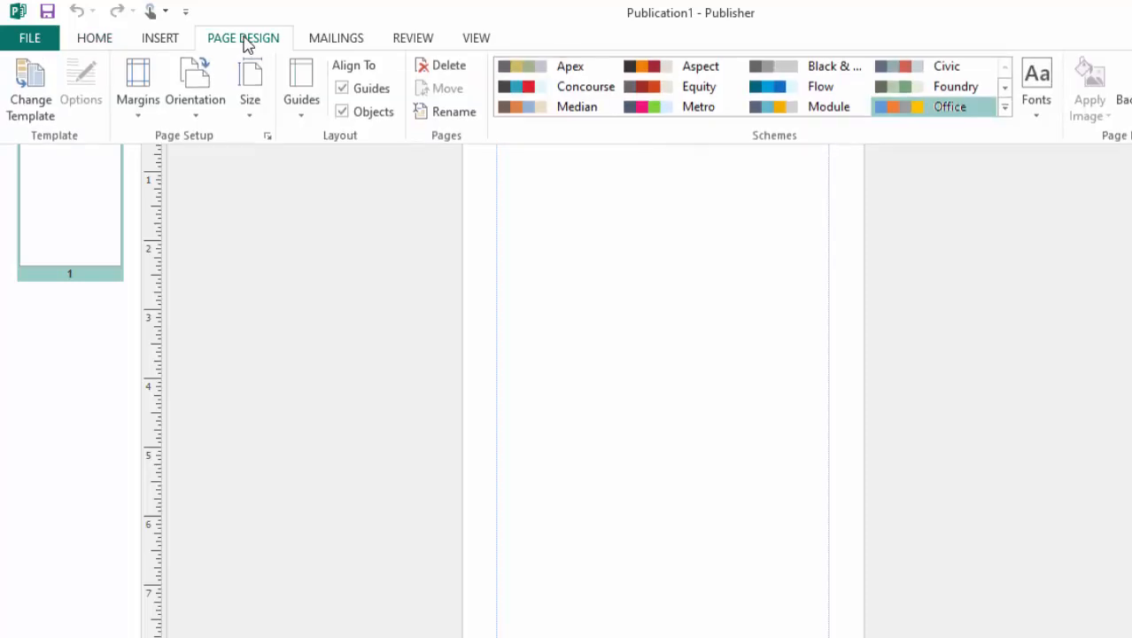
{"action": "left_click", "coordinate": [255, 115]}
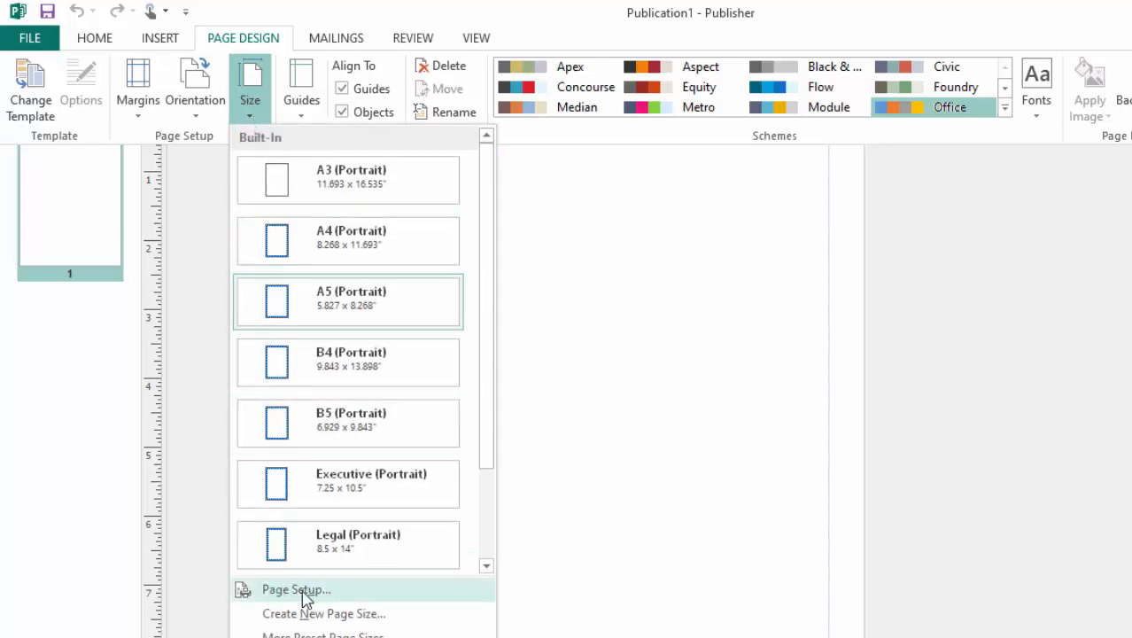
{"action": "left_click", "coordinate": [310, 592]}
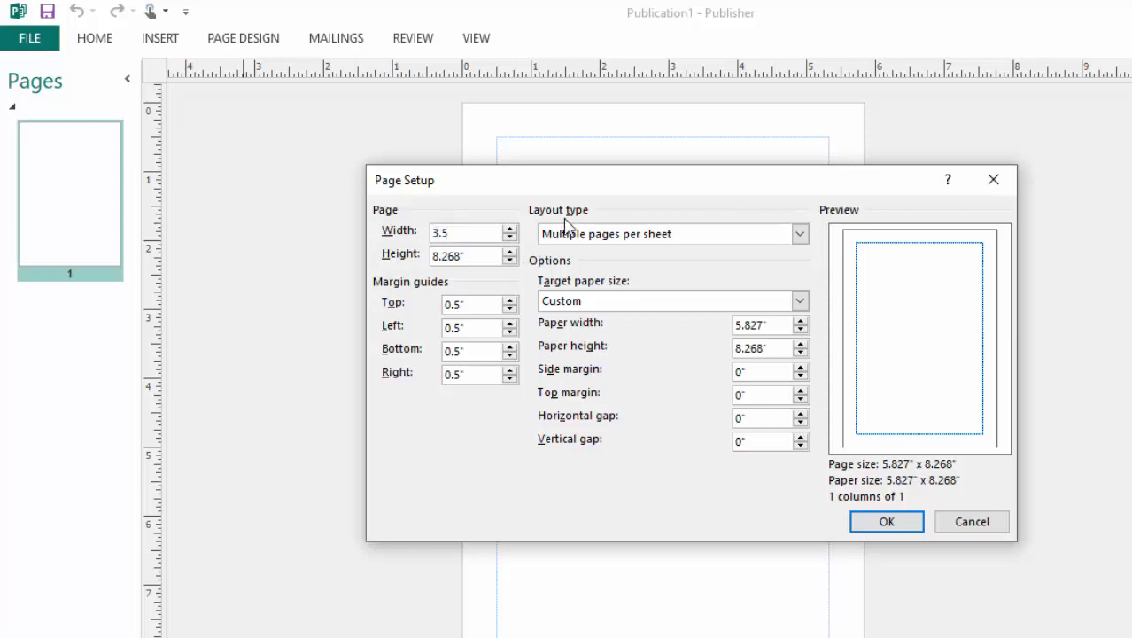
{"action": "key", "text": "Tab"}
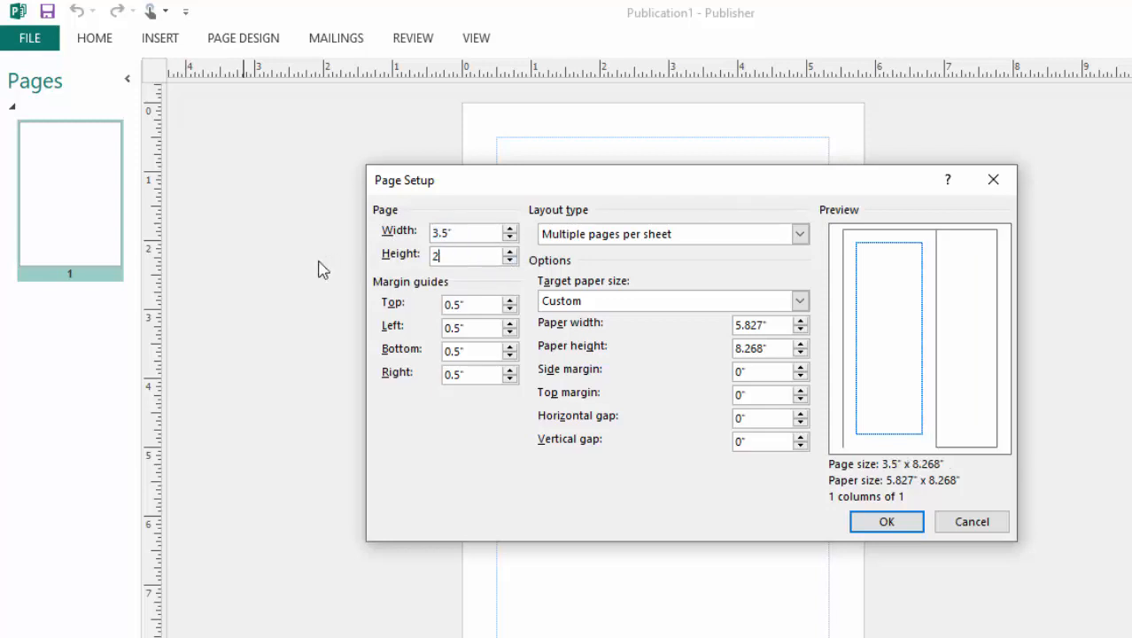
{"action": "left_click", "coordinate": [462, 232]}
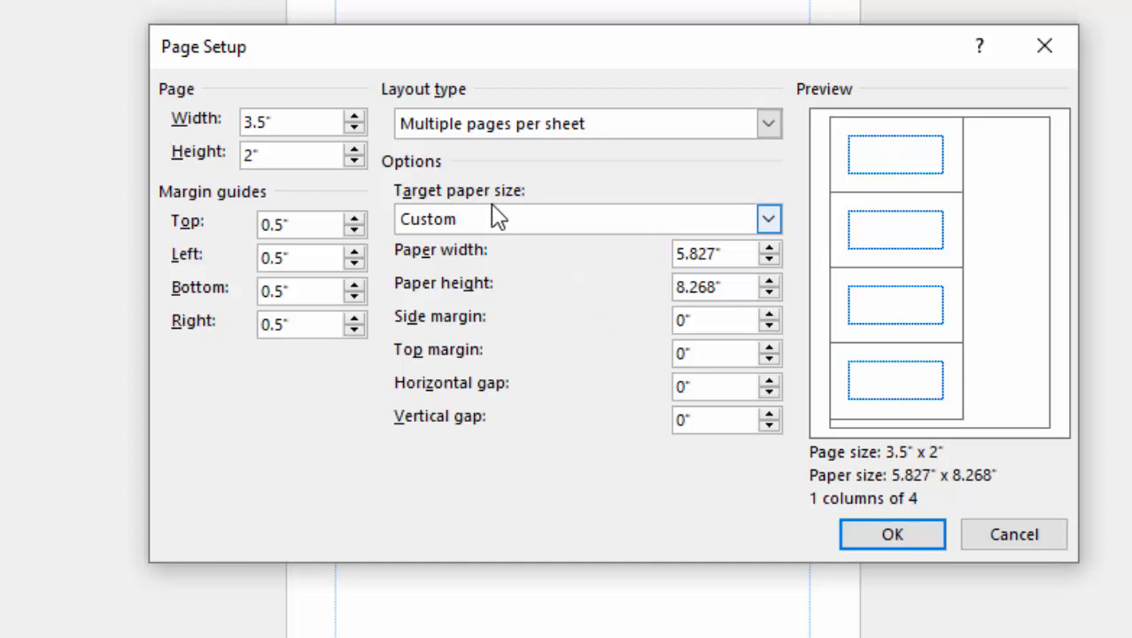
{"action": "left_click", "coordinate": [769, 222]}
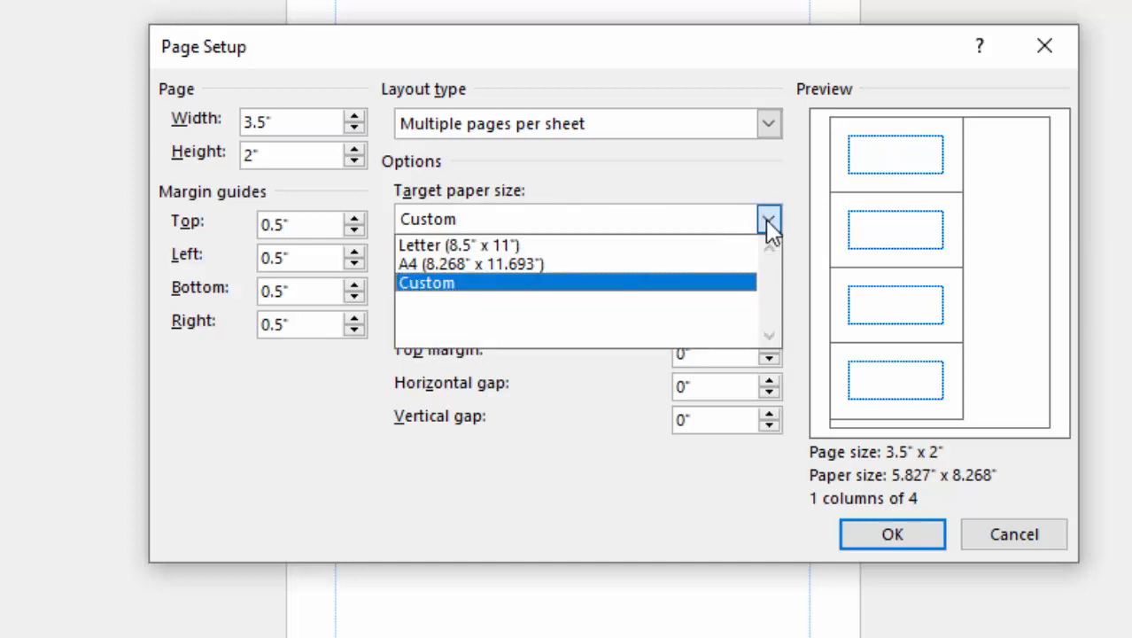
{"action": "left_click", "coordinate": [518, 247]}
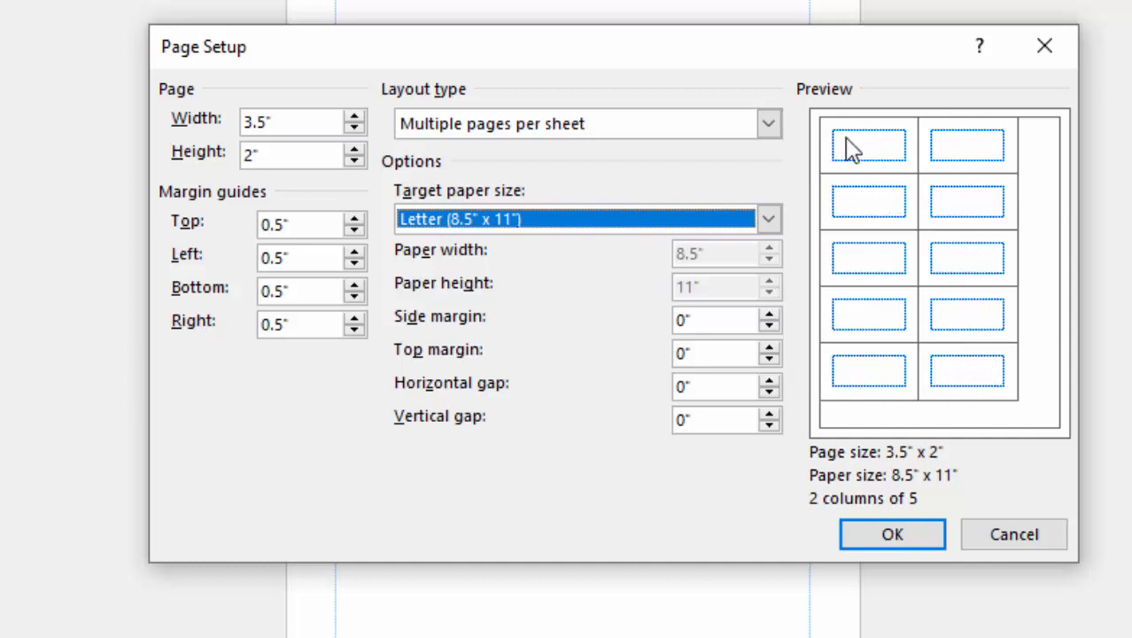
Reduce the top, left, bottom and right margin guides to 0 inches.
{"action": "left_click", "coordinate": [355, 230]}
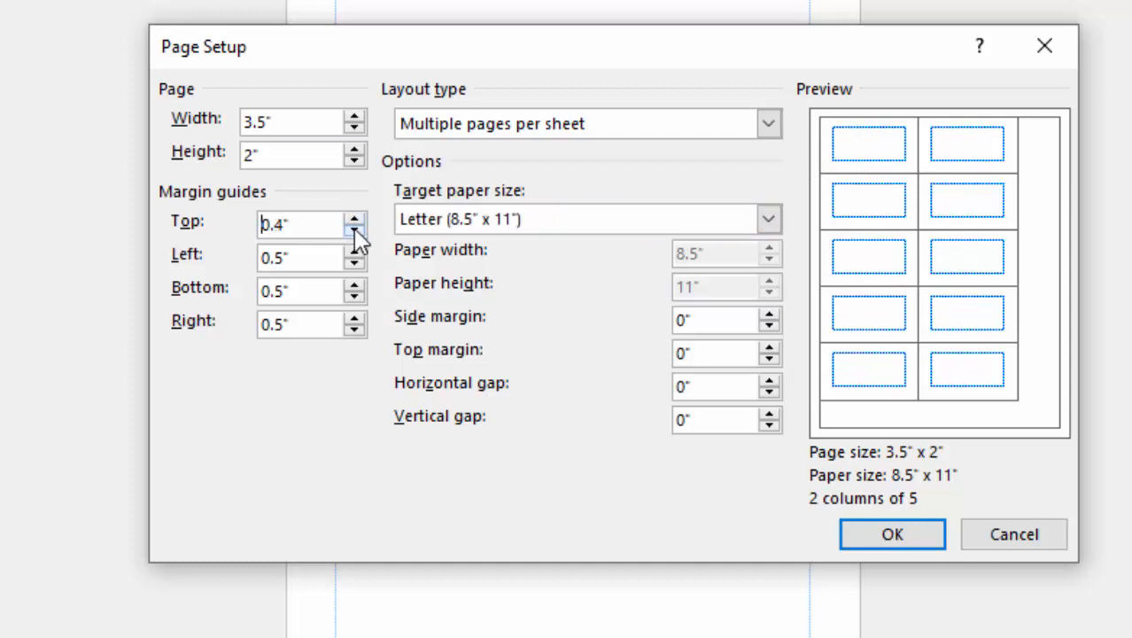
{"action": "left_click", "coordinate": [355, 230]}
{"action": "left_click", "coordinate": [355, 230]}
{"action": "left_click", "coordinate": [354, 230]}
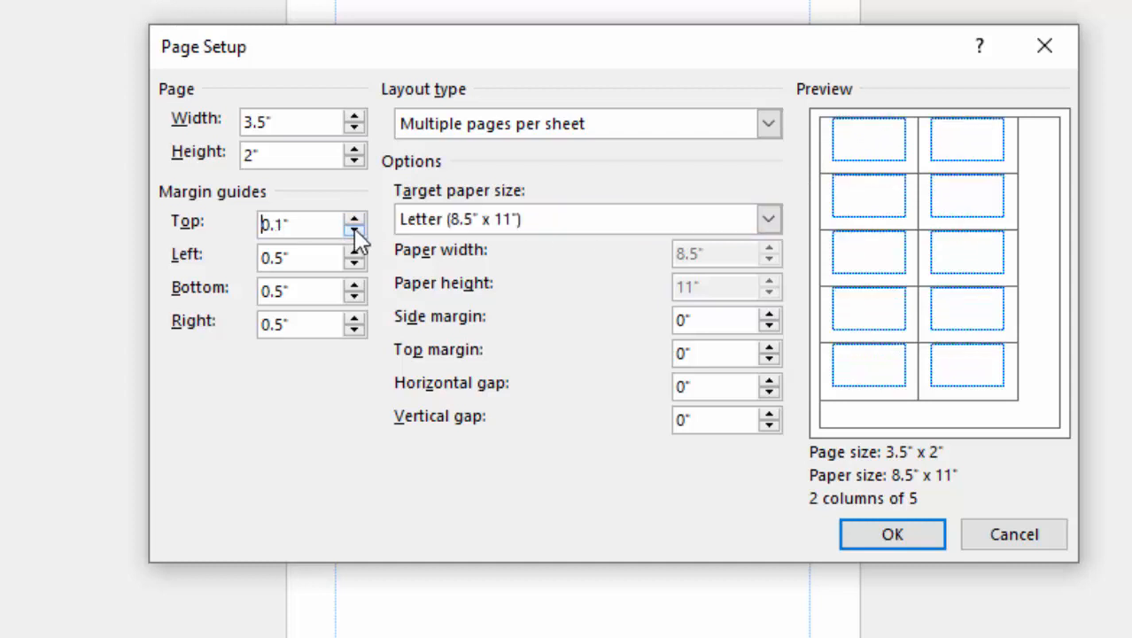
{"action": "left_click", "coordinate": [355, 230]}
{"action": "left_click", "coordinate": [354, 263]}
{"action": "left_click", "coordinate": [354, 263]}
{"action": "left_click", "coordinate": [354, 263]}
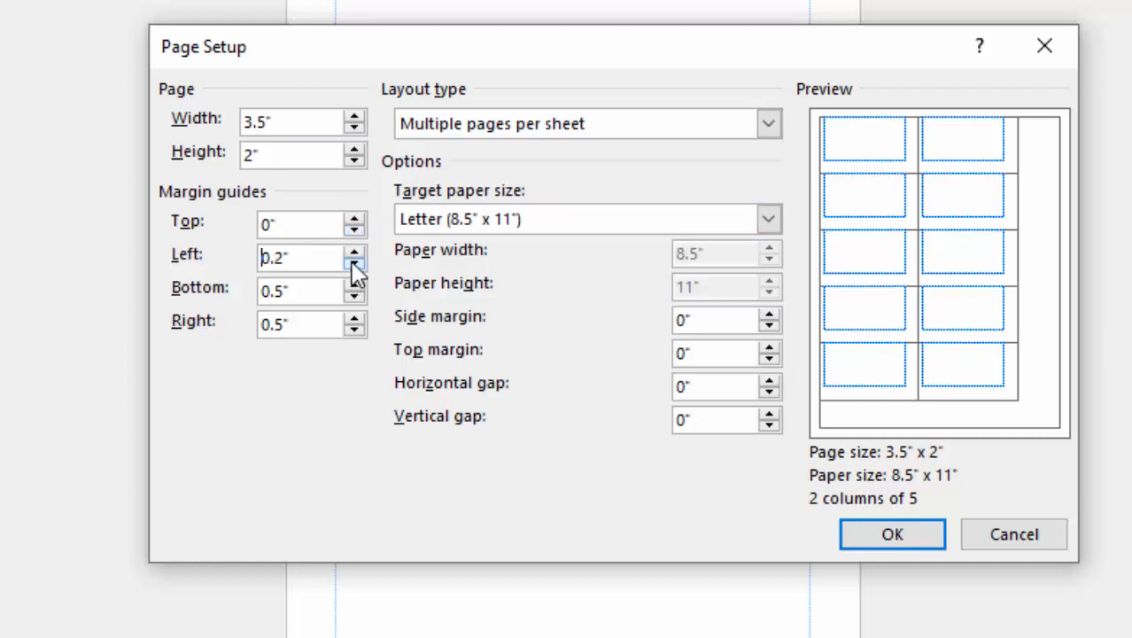
{"action": "left_click", "coordinate": [354, 263]}
{"action": "left_click", "coordinate": [354, 263]}
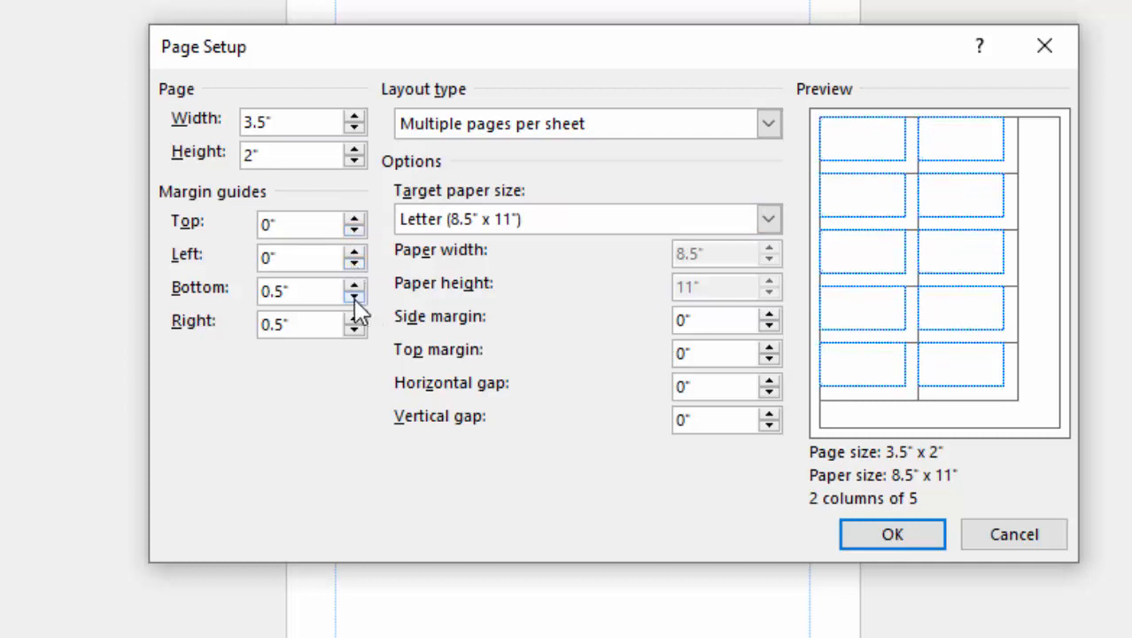
{"action": "left_click", "coordinate": [353, 298]}
{"action": "left_click", "coordinate": [353, 298]}
{"action": "left_click", "coordinate": [354, 298]}
{"action": "left_click", "coordinate": [353, 298]}
{"action": "left_click", "coordinate": [353, 297]}
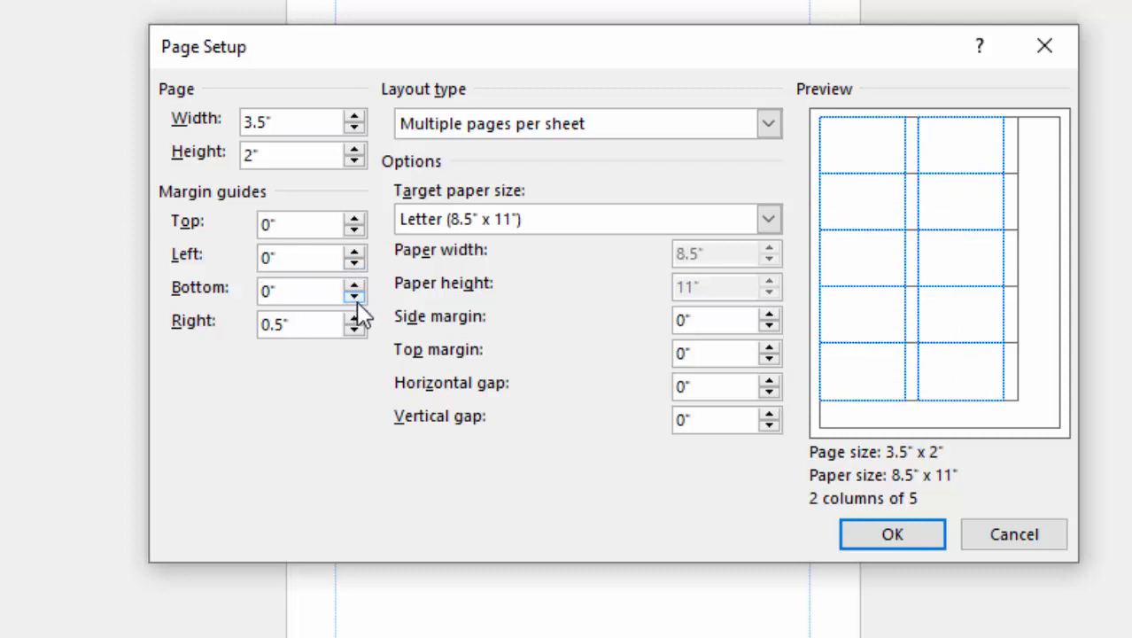
{"action": "left_click", "coordinate": [354, 330]}
{"action": "left_click", "coordinate": [354, 329]}
{"action": "left_click", "coordinate": [355, 329]}
{"action": "left_click", "coordinate": [354, 329]}
{"action": "left_click", "coordinate": [355, 329]}
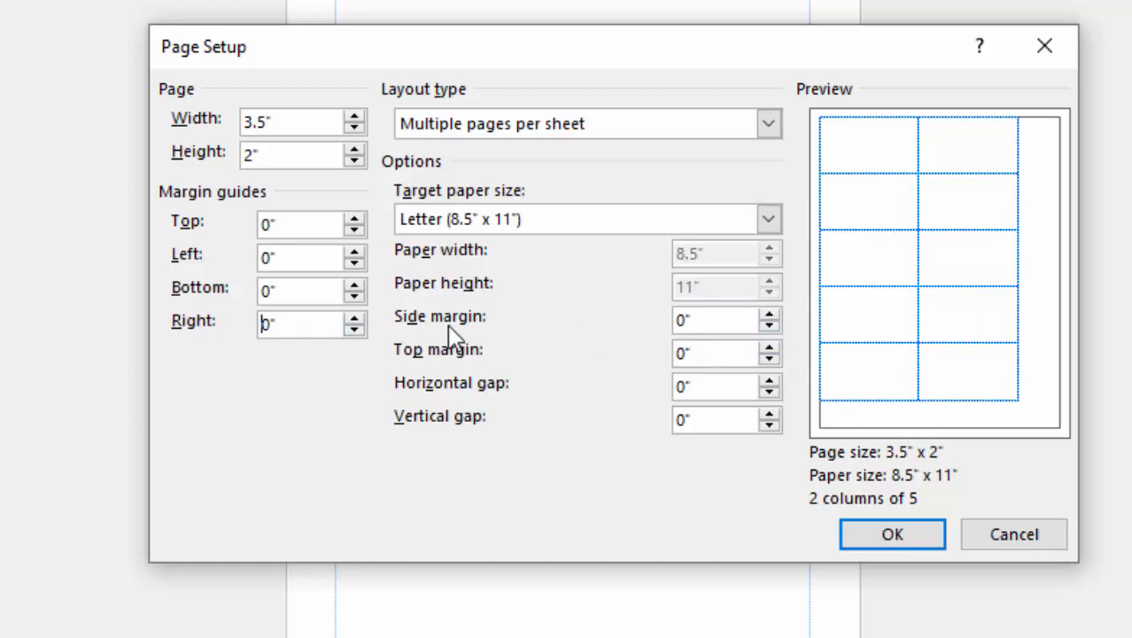
Set the side margin of the card sheet layout to 0.7 inches.
{"action": "left_click", "coordinate": [770, 315]}
{"action": "left_click", "coordinate": [770, 314]}
{"action": "left_click", "coordinate": [770, 315]}
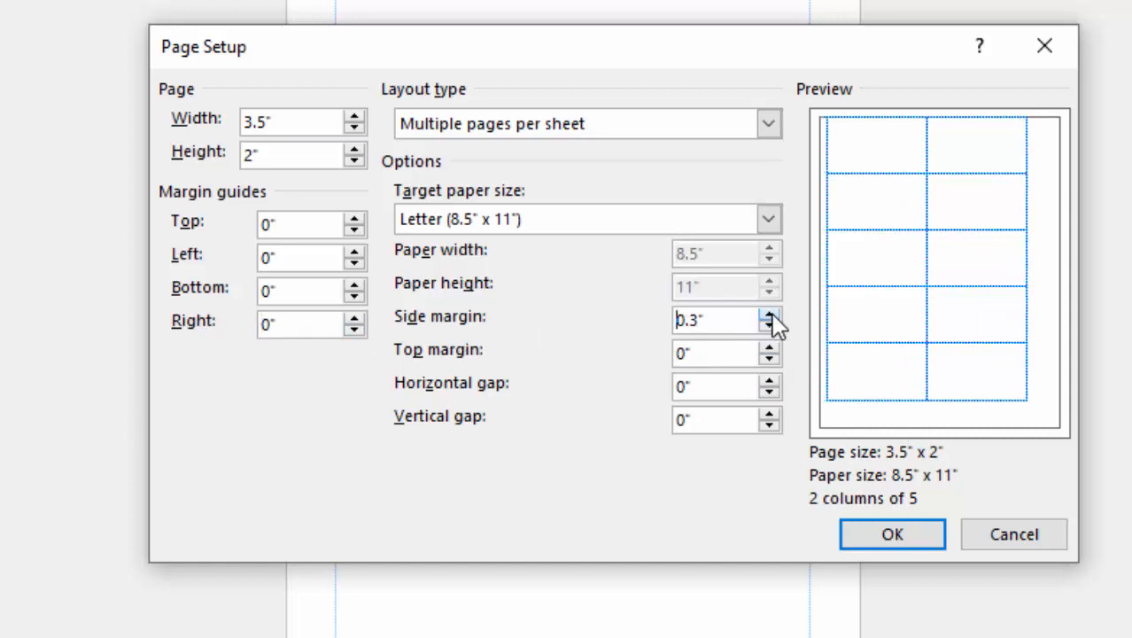
{"action": "left_click", "coordinate": [770, 314]}
{"action": "left_click", "coordinate": [770, 315]}
{"action": "left_click", "coordinate": [770, 315]}
{"action": "left_click", "coordinate": [770, 314]}
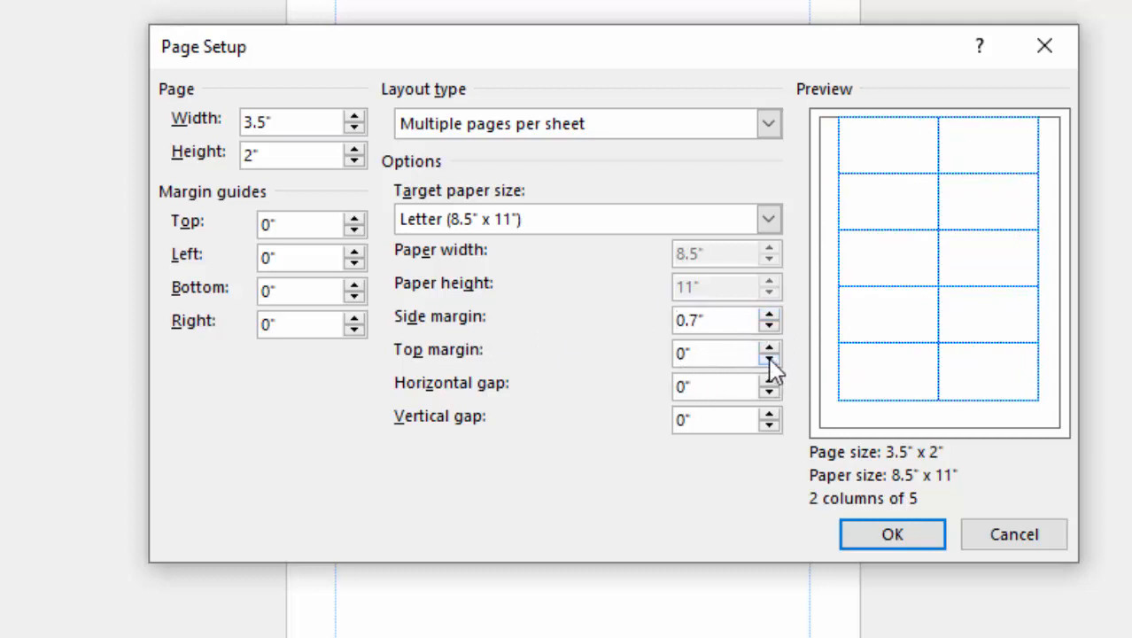
Set the top margin of the card sheet layout to 0.6 inches.
{"action": "left_click", "coordinate": [769, 348]}
{"action": "left_click", "coordinate": [769, 349]}
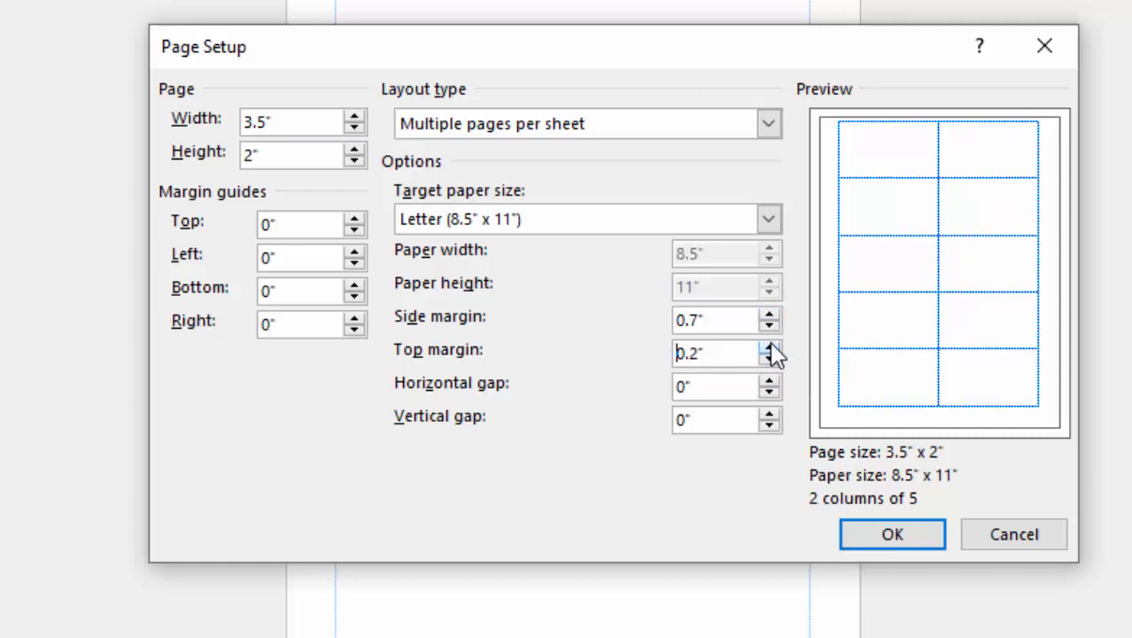
{"action": "left_click", "coordinate": [769, 348]}
{"action": "left_click", "coordinate": [769, 349]}
{"action": "left_click", "coordinate": [769, 348]}
{"action": "left_click", "coordinate": [769, 348]}
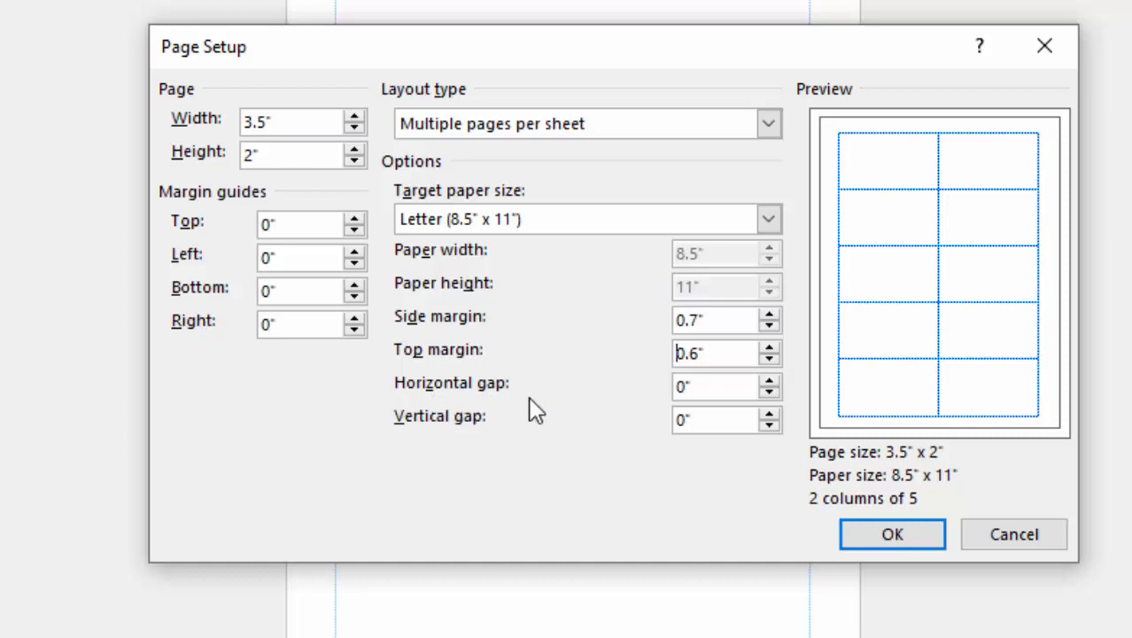
Set the horizontal and vertical gaps between cards to 0.2 inches each and apply the page setup.
{"action": "left_click", "coordinate": [768, 381]}
{"action": "left_click", "coordinate": [768, 381]}
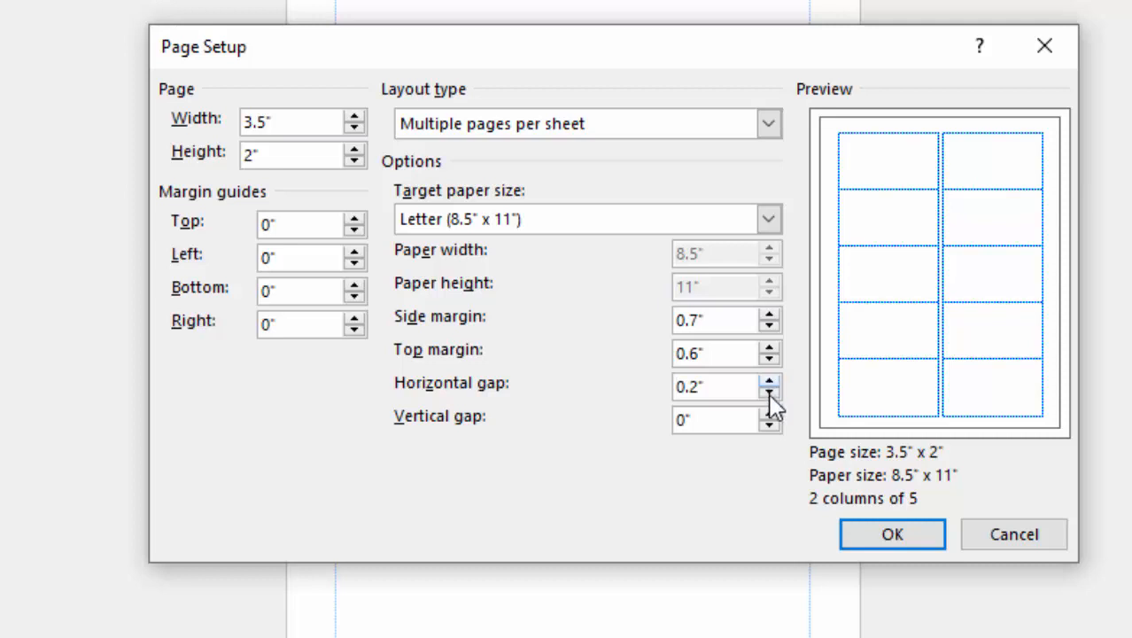
{"action": "left_click", "coordinate": [770, 414]}
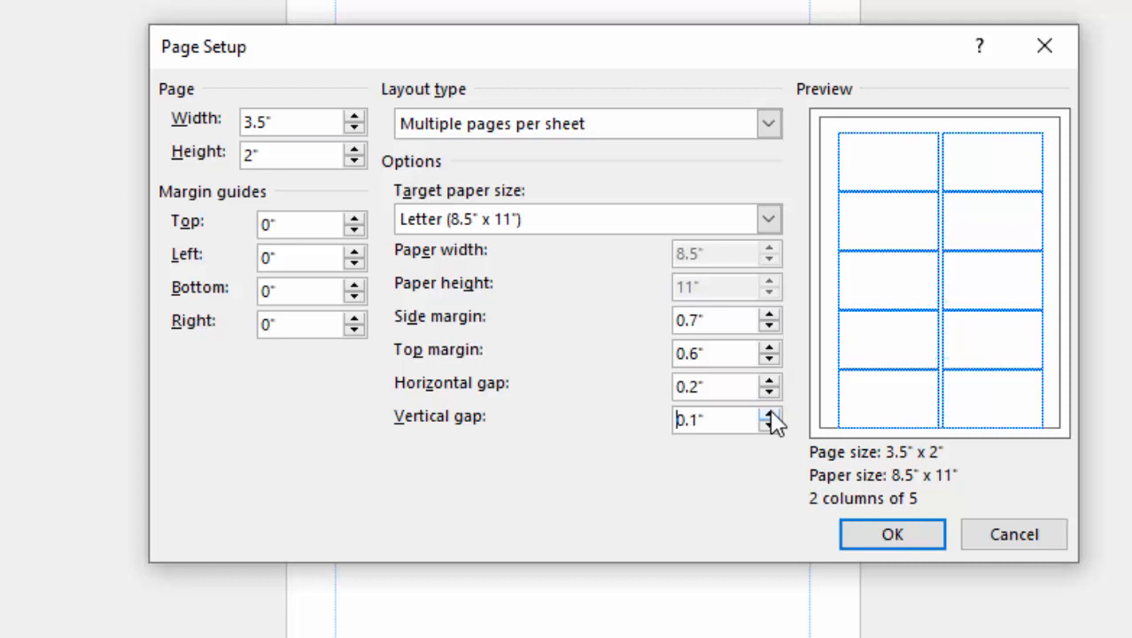
{"action": "left_click", "coordinate": [769, 414]}
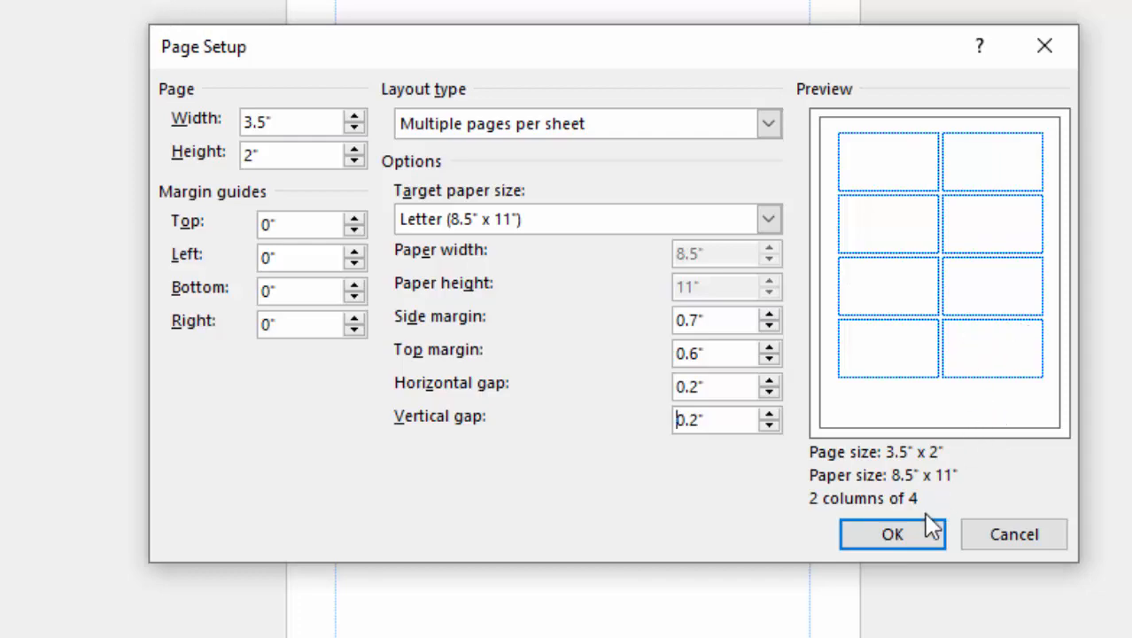
{"action": "left_click", "coordinate": [895, 535]}
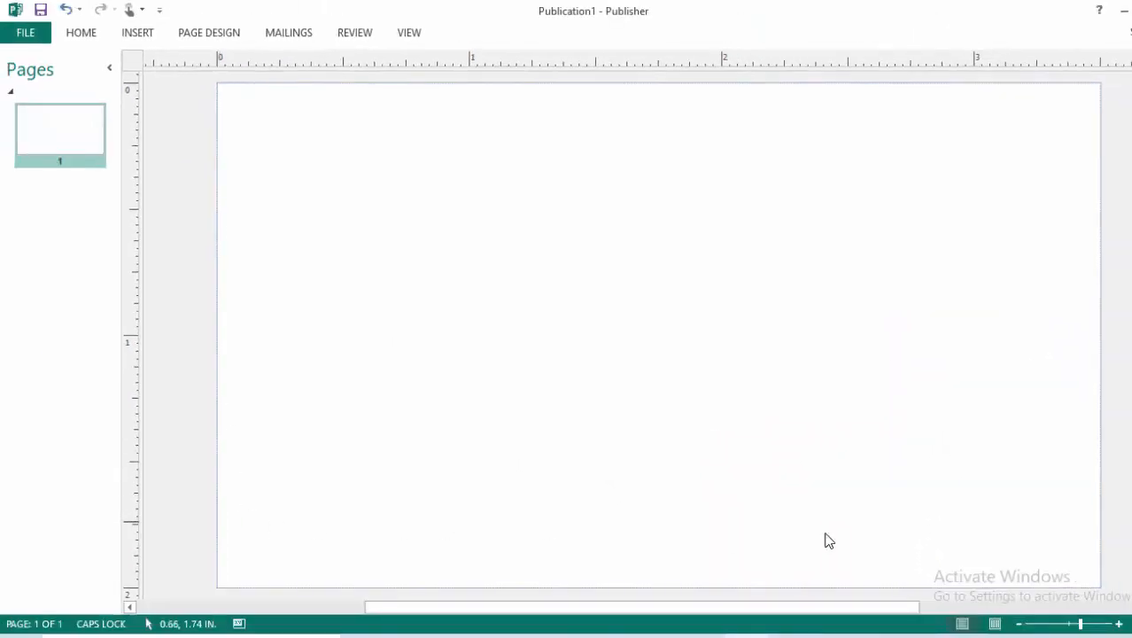
Insert the BACKGROUND picture from the DESIGN folder on the Desktop onto the blank card.
{"action": "left_click", "coordinate": [1020, 625]}
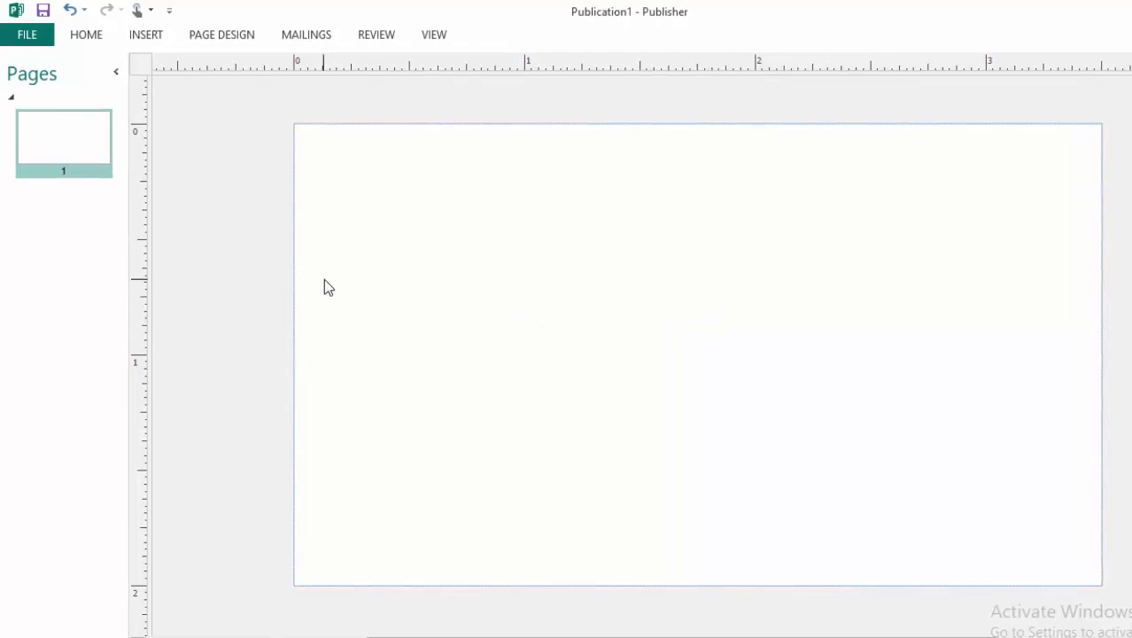
{"action": "left_click", "coordinate": [148, 36]}
{"action": "left_click", "coordinate": [160, 77]}
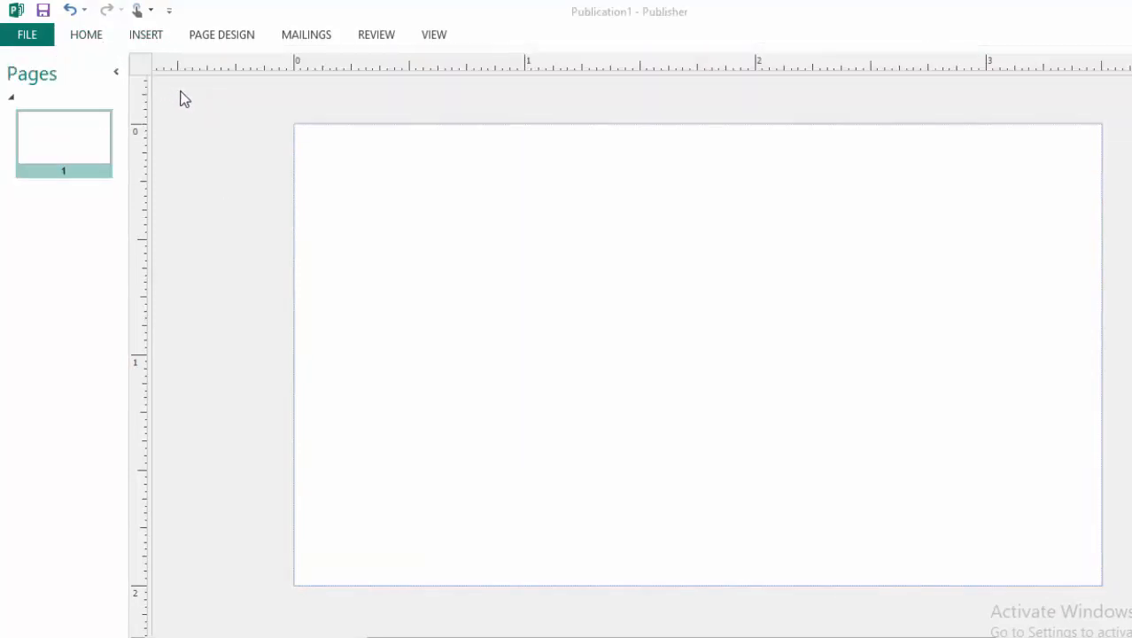
{"action": "left_click", "coordinate": [86, 162]}
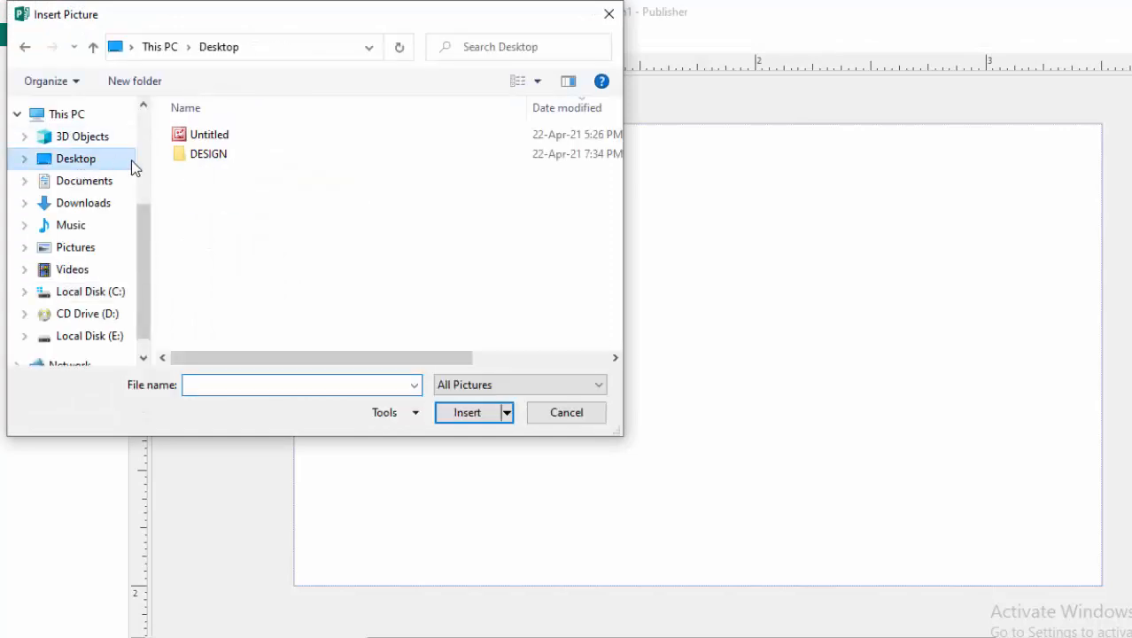
{"action": "double_click", "coordinate": [192, 153]}
{"action": "left_click", "coordinate": [216, 167]}
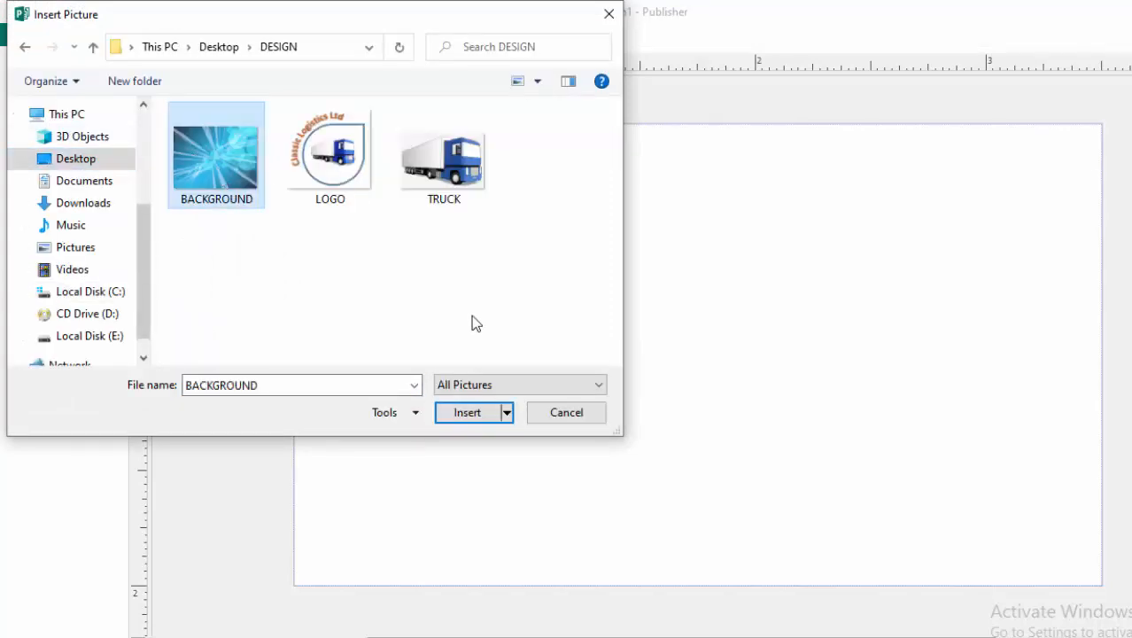
{"action": "left_click", "coordinate": [470, 412]}
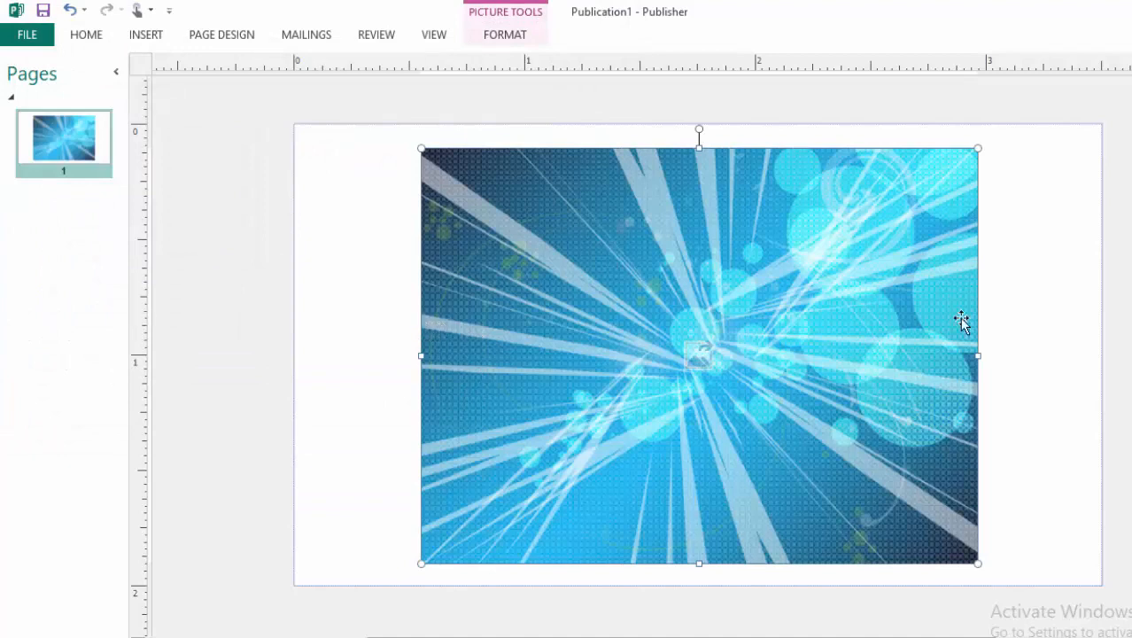
Shift the background picture toward the card's left edge and flip it horizontally.
{"action": "left_click_drag", "start_coordinate": [716, 322], "coordinate": [653, 335]}
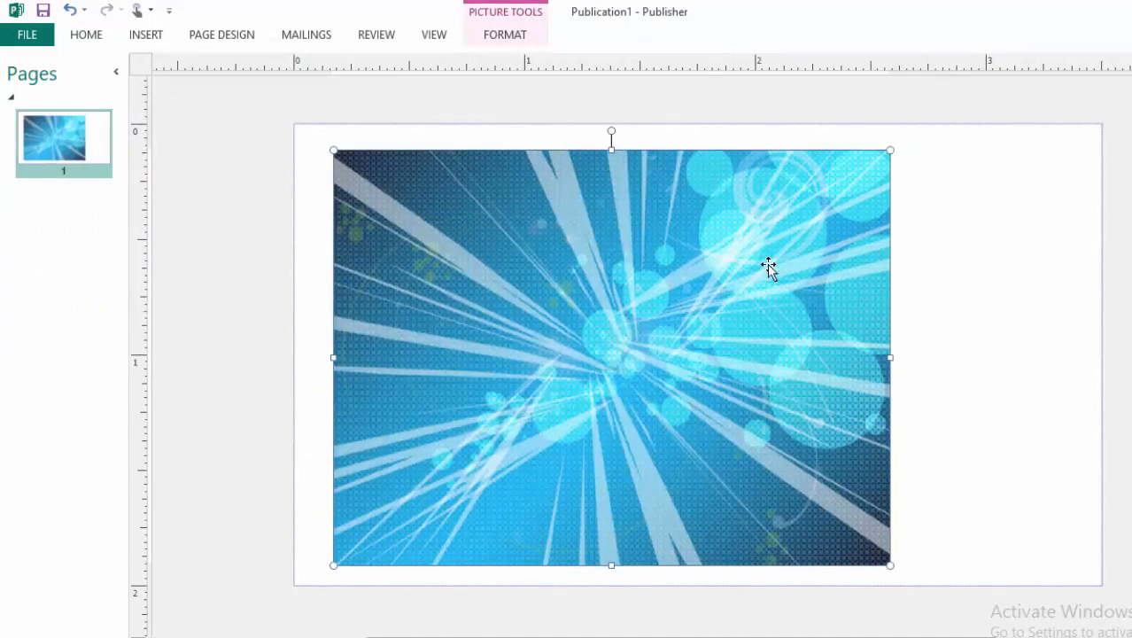
{"action": "left_click", "coordinate": [505, 39]}
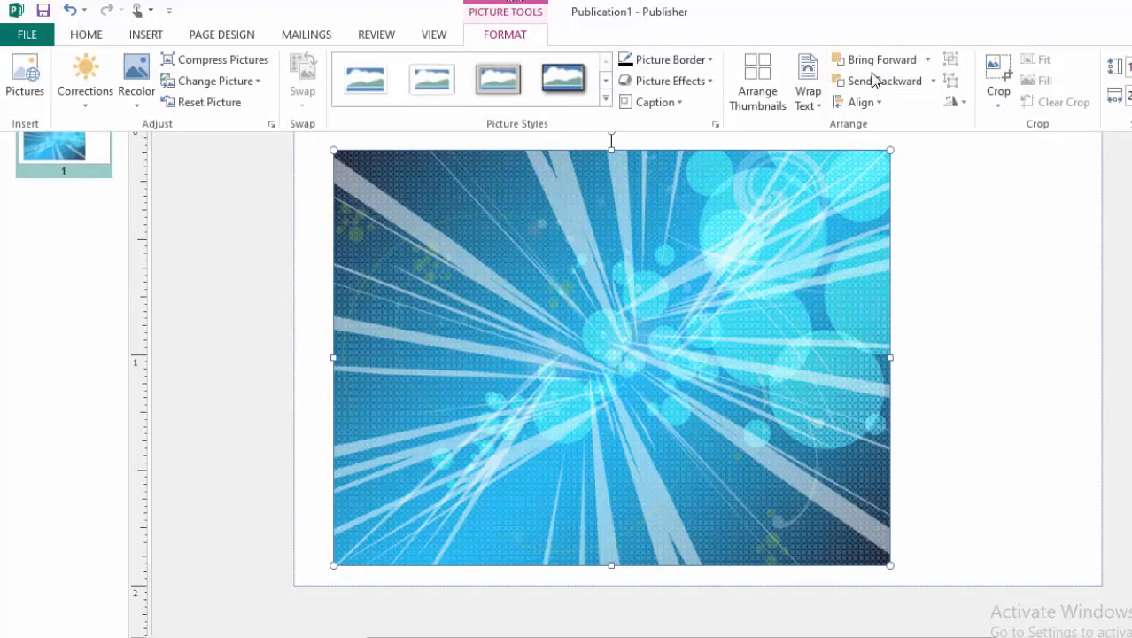
{"action": "left_click", "coordinate": [961, 104]}
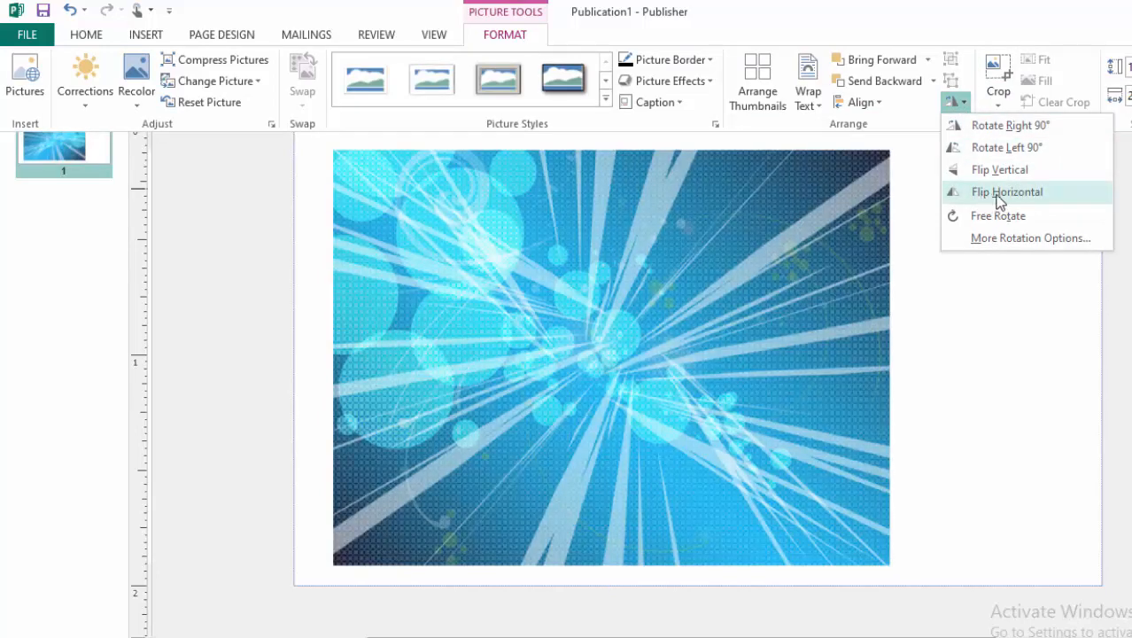
{"action": "left_click", "coordinate": [994, 198]}
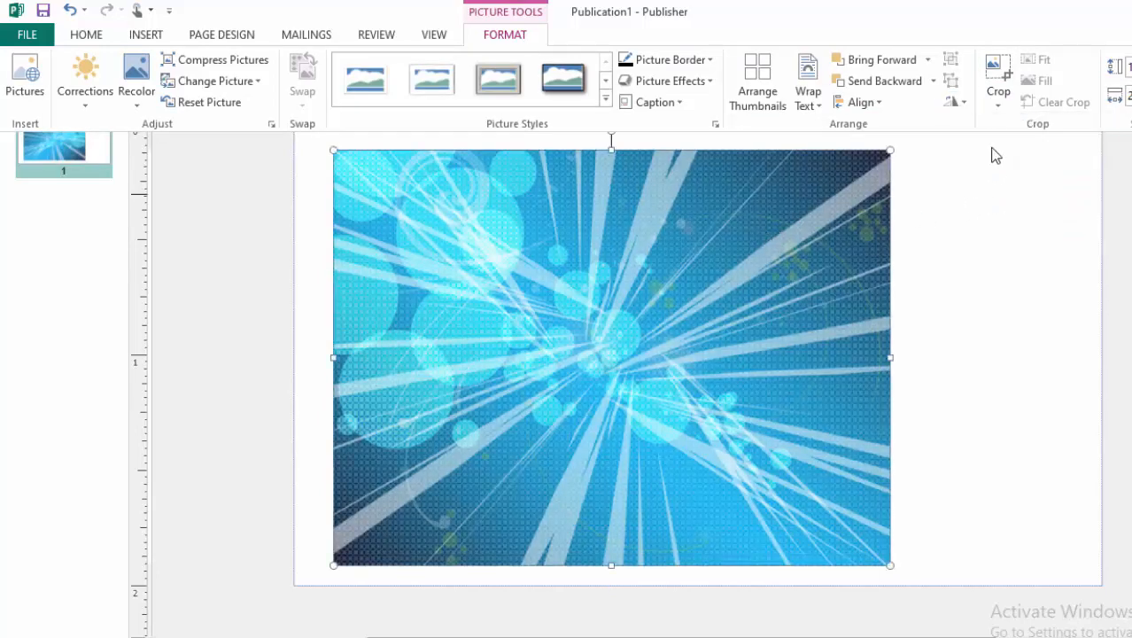
Crop both sides of the background picture, leaving a vertical middle strip about 0.65 inches wide.
{"action": "left_click", "coordinate": [1000, 101]}
{"action": "left_click", "coordinate": [1001, 123]}
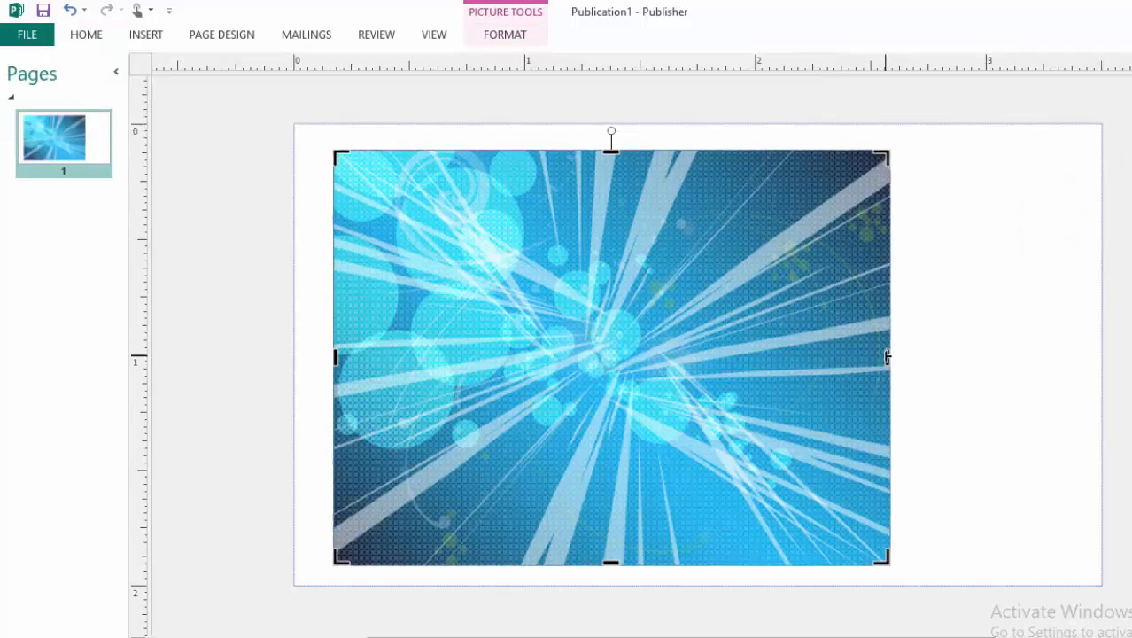
{"action": "left_click_drag", "start_coordinate": [887, 357], "coordinate": [689, 365]}
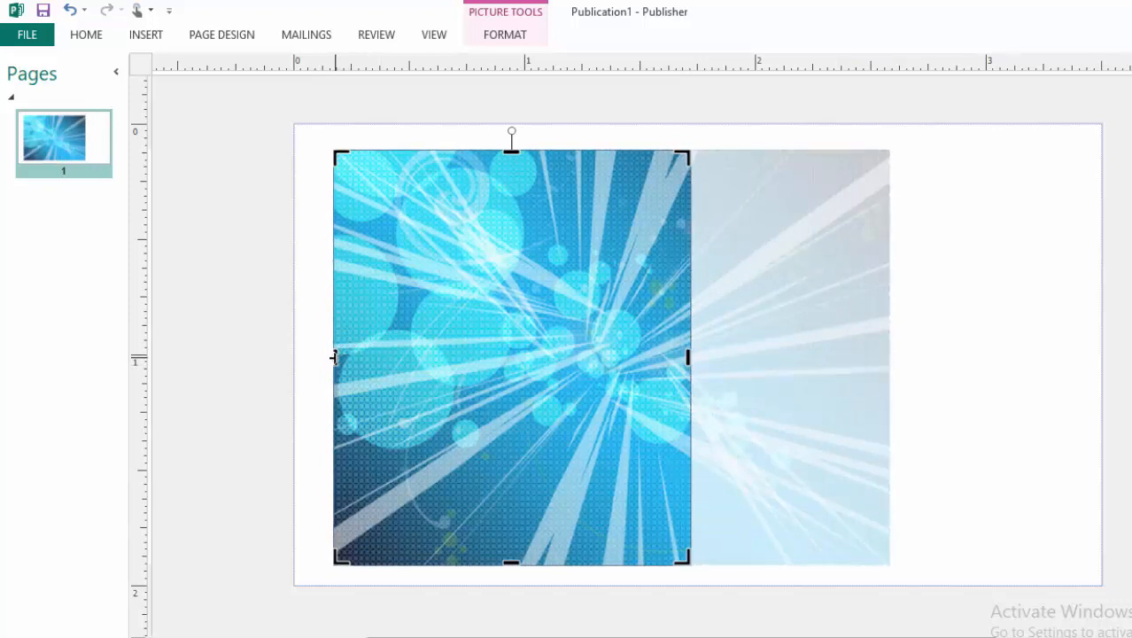
{"action": "left_click_drag", "start_coordinate": [334, 357], "coordinate": [541, 359]}
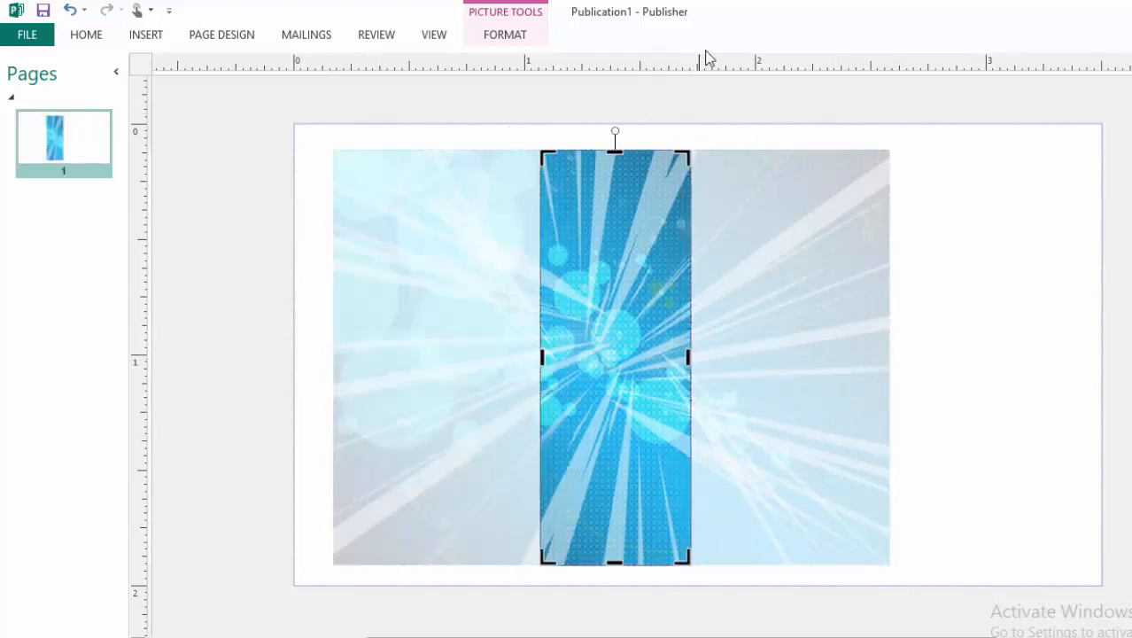
{"action": "left_click", "coordinate": [519, 36]}
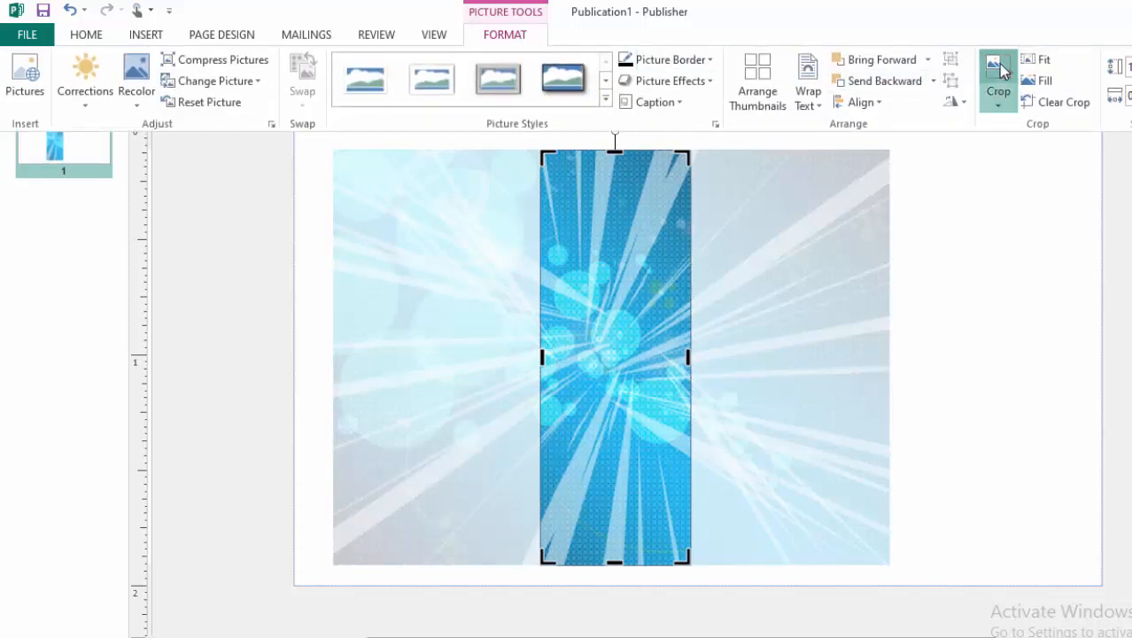
{"action": "left_click", "coordinate": [993, 74]}
Move the cropped strip to the card's top-left corner and stretch it down to the full card height.
{"action": "left_click_drag", "start_coordinate": [589, 310], "coordinate": [340, 281]}
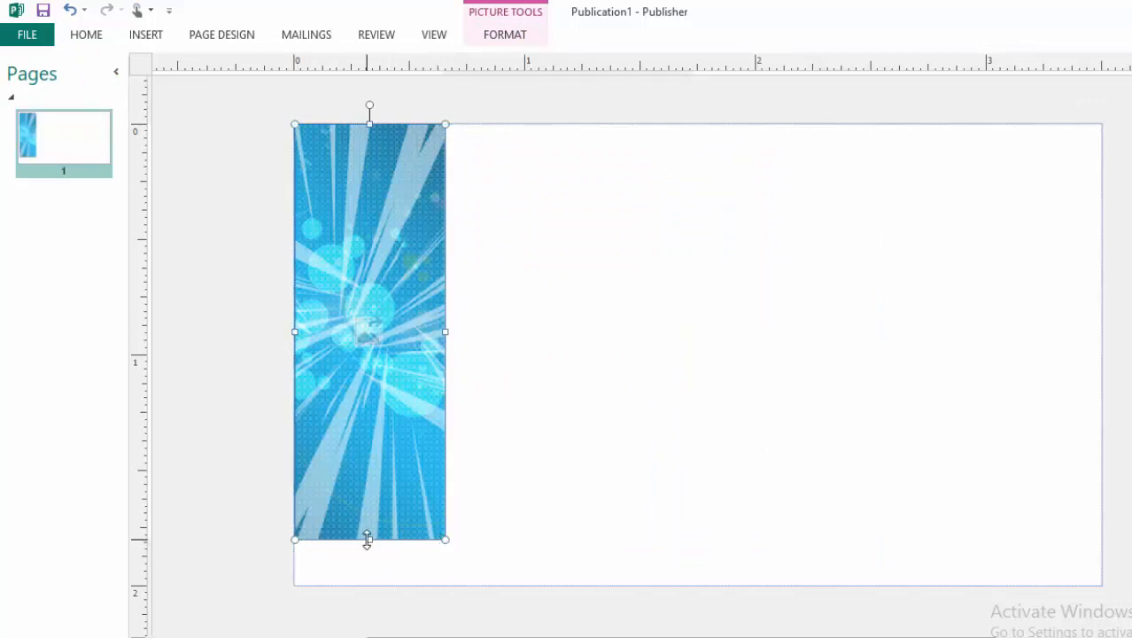
{"action": "left_click_drag", "start_coordinate": [368, 540], "coordinate": [368, 586]}
{"action": "left_click", "coordinate": [694, 292]}
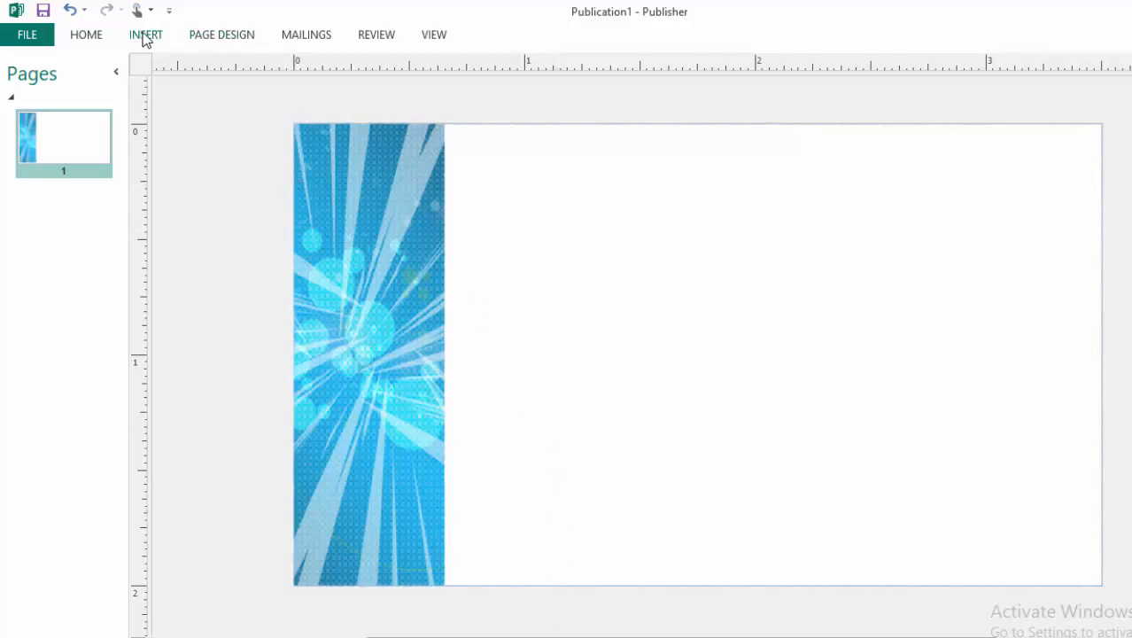
Insert the LOGO picture from the DESIGN folder onto the card.
{"action": "left_click", "coordinate": [146, 35]}
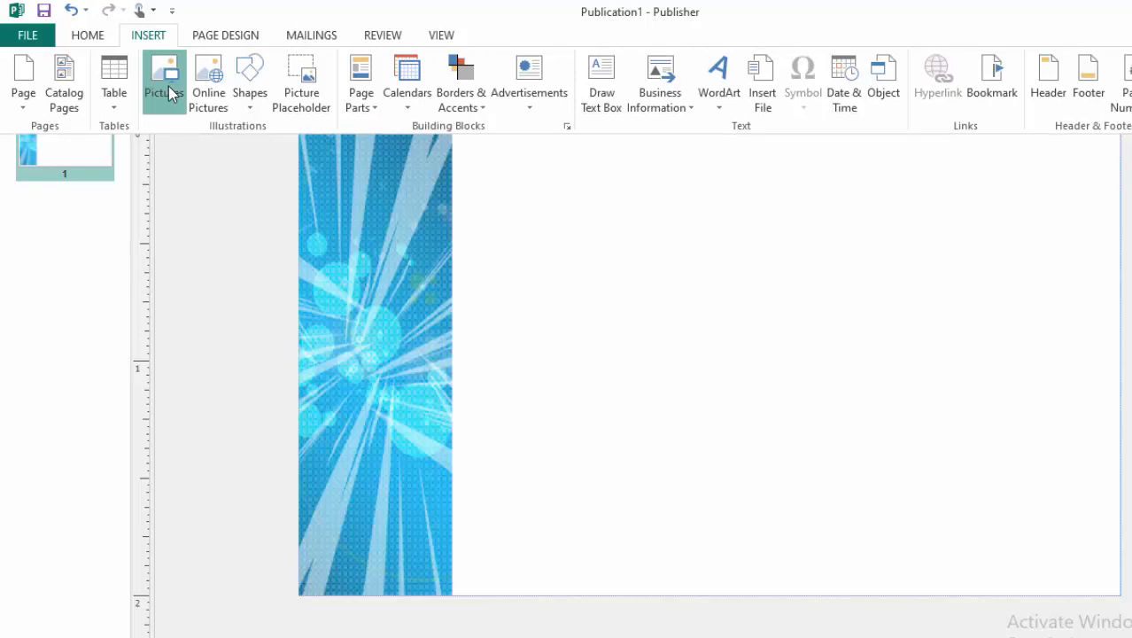
{"action": "left_click", "coordinate": [168, 86]}
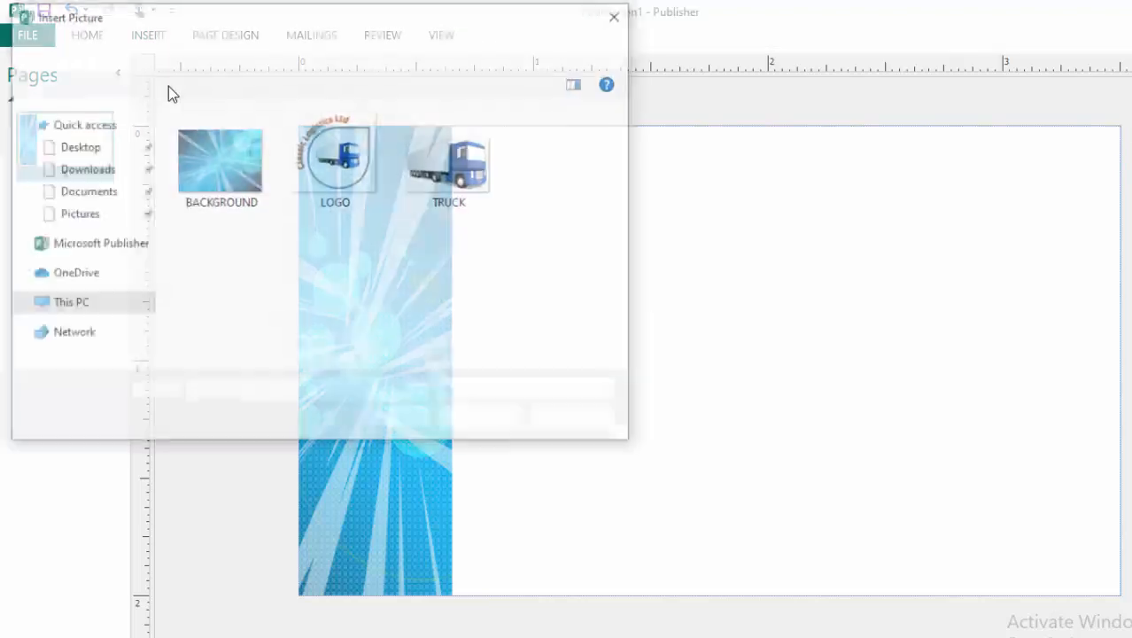
{"action": "left_click", "coordinate": [337, 181]}
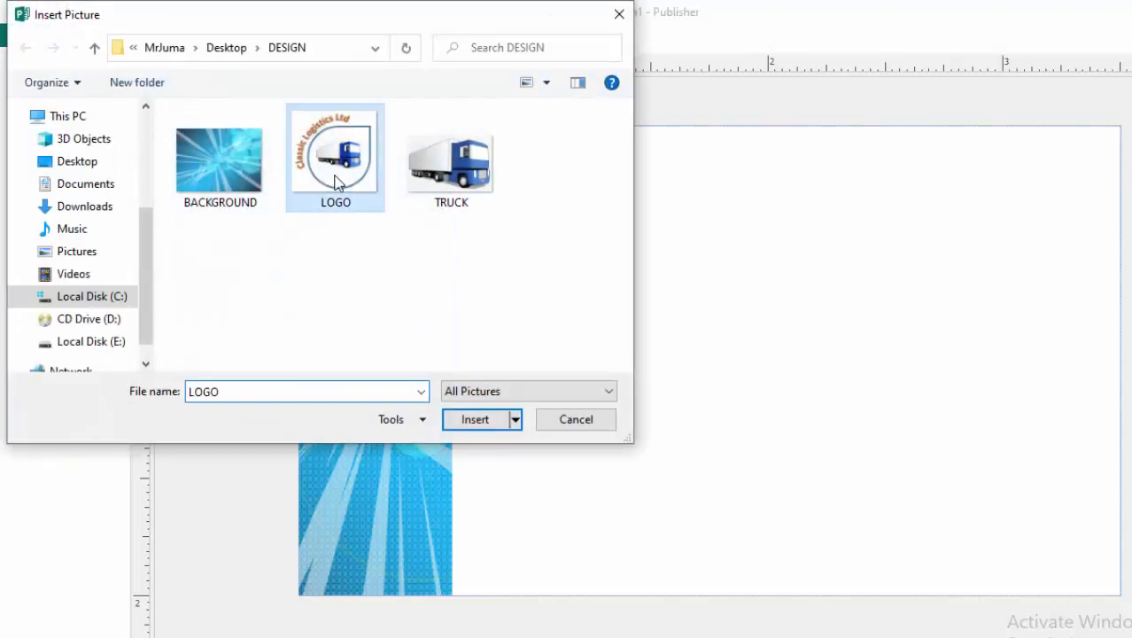
{"action": "left_click", "coordinate": [463, 426]}
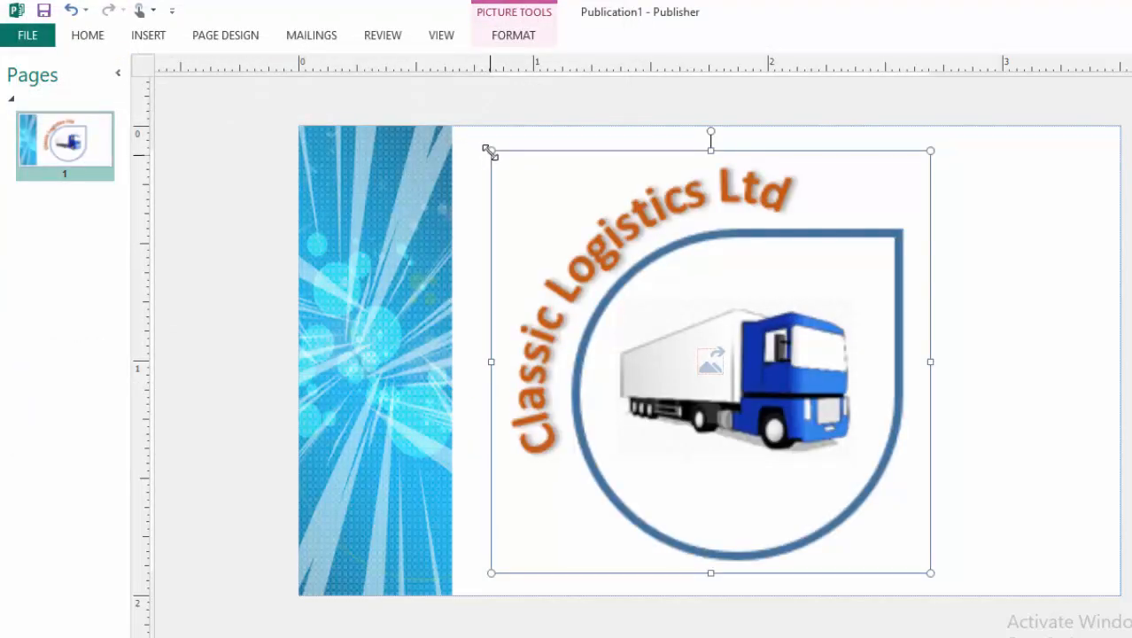
Shrink the logo to about 0.6 inches wide and place it at the card's top, just right of the blue strip.
{"action": "left_click_drag", "start_coordinate": [489, 151], "coordinate": [517, 168]}
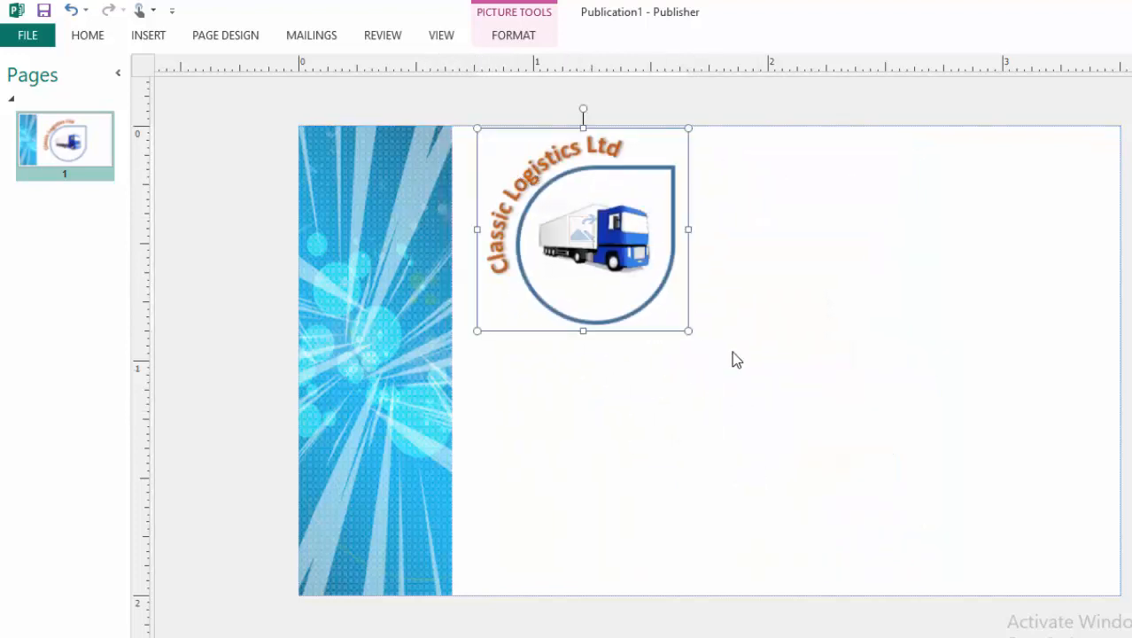
{"action": "left_click_drag", "start_coordinate": [687, 329], "coordinate": [611, 257]}
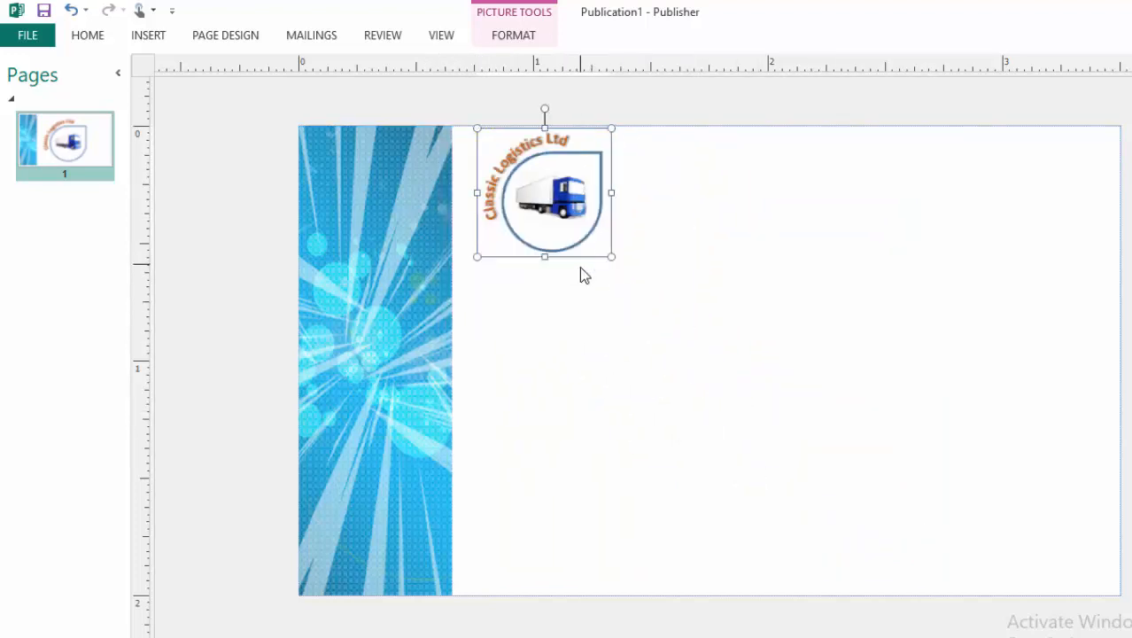
{"action": "left_click", "coordinate": [656, 196]}
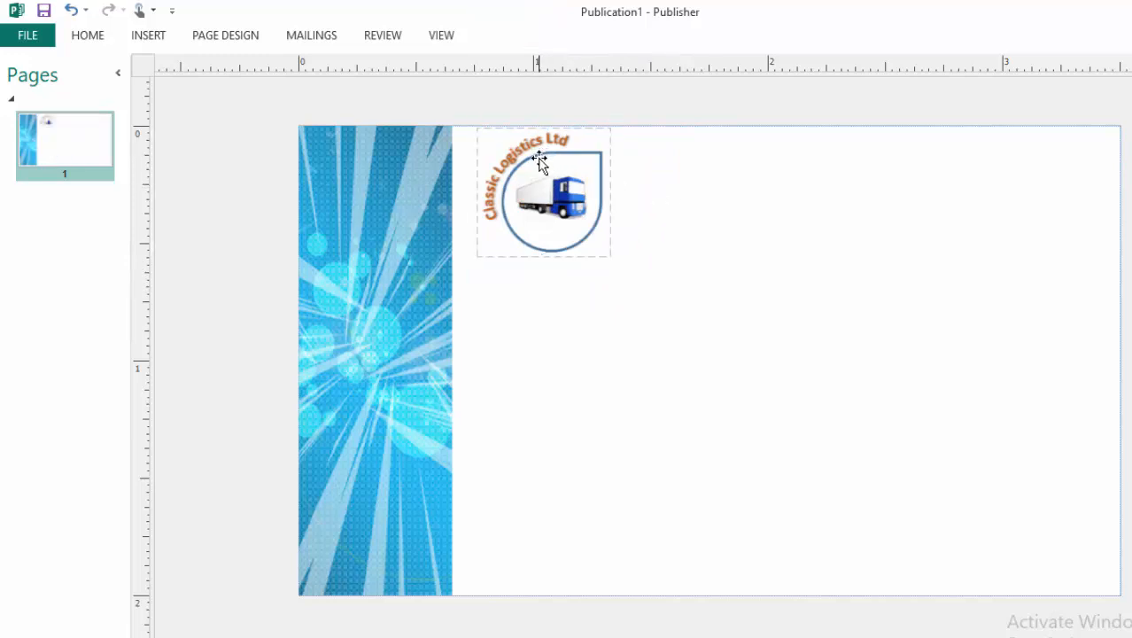
{"action": "left_click_drag", "start_coordinate": [558, 163], "coordinate": [520, 152]}
{"action": "left_click", "coordinate": [700, 228]}
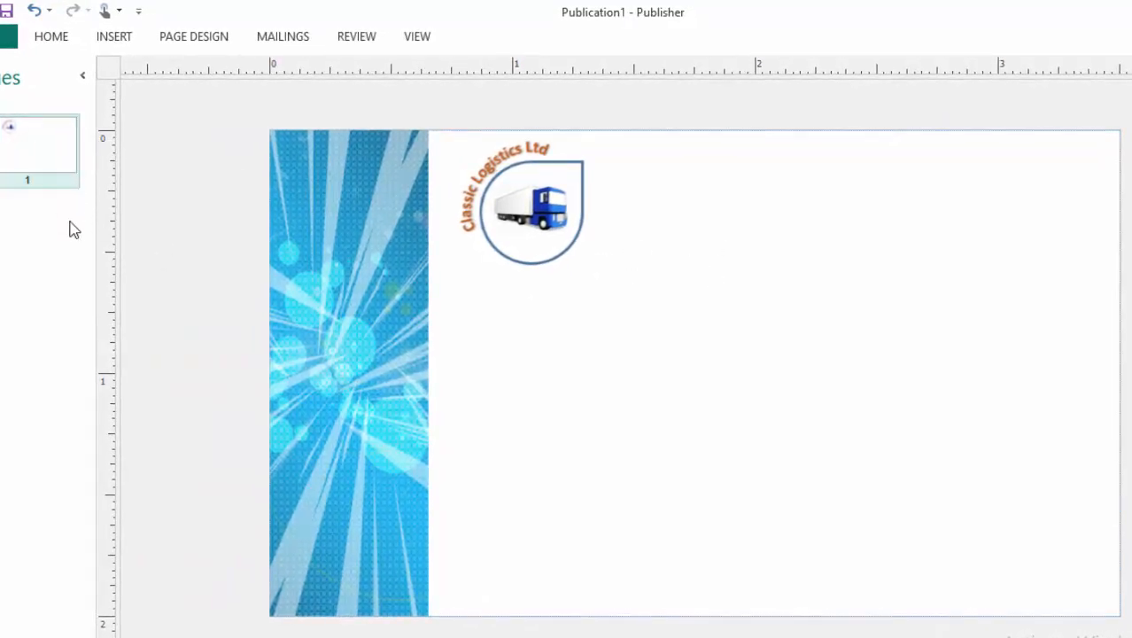
Insert a duplicate of page 1 for the second side of the card.
{"action": "right_click", "coordinate": [27, 152]}
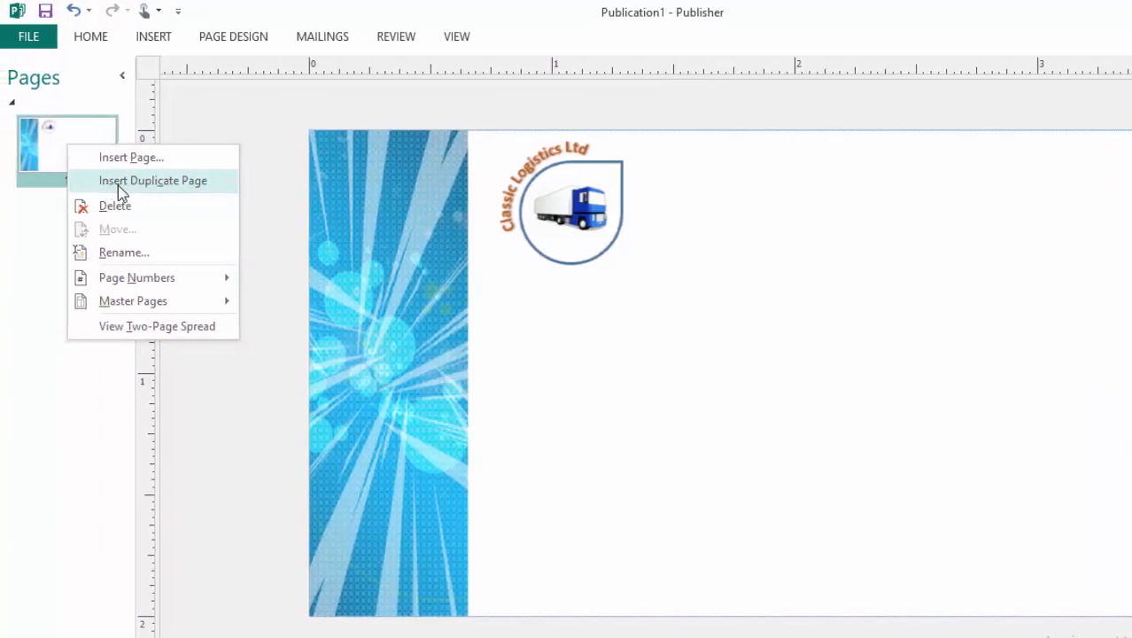
{"action": "left_click", "coordinate": [151, 181]}
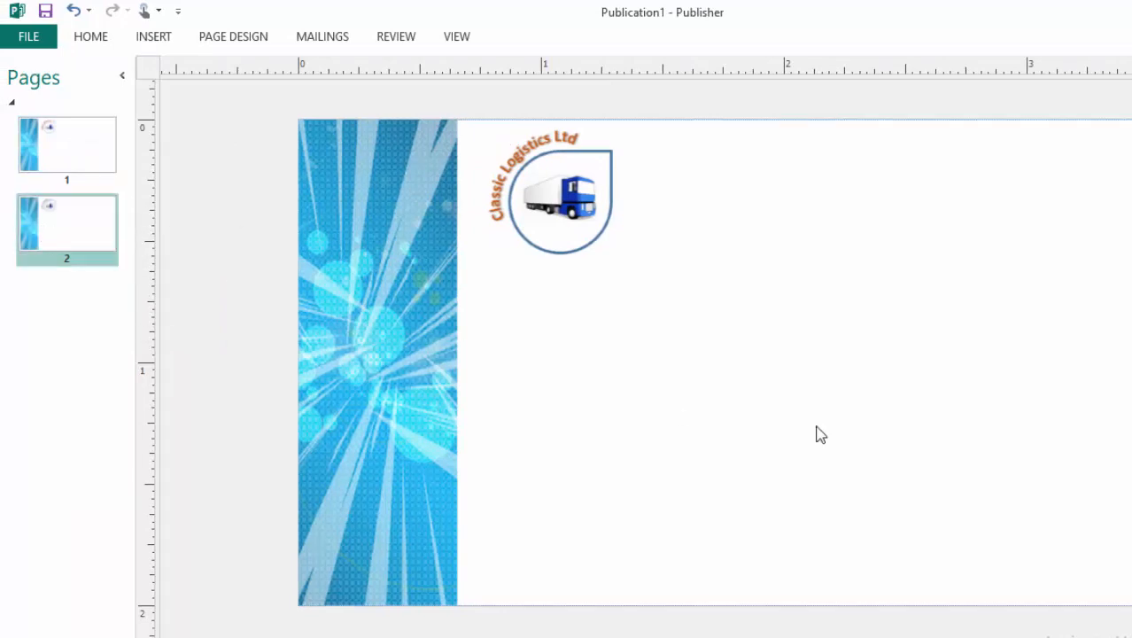
Delete the blue background strip and the logo from page 2.
{"action": "left_click", "coordinate": [398, 305]}
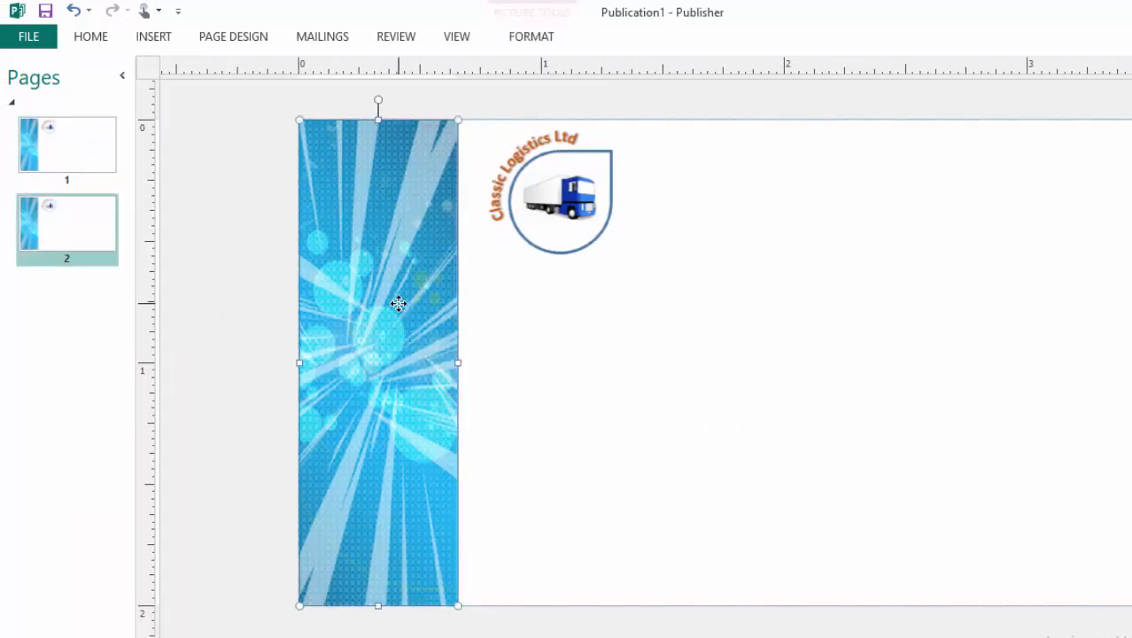
{"action": "key", "text": "Delete"}
{"action": "left_click", "coordinate": [548, 203]}
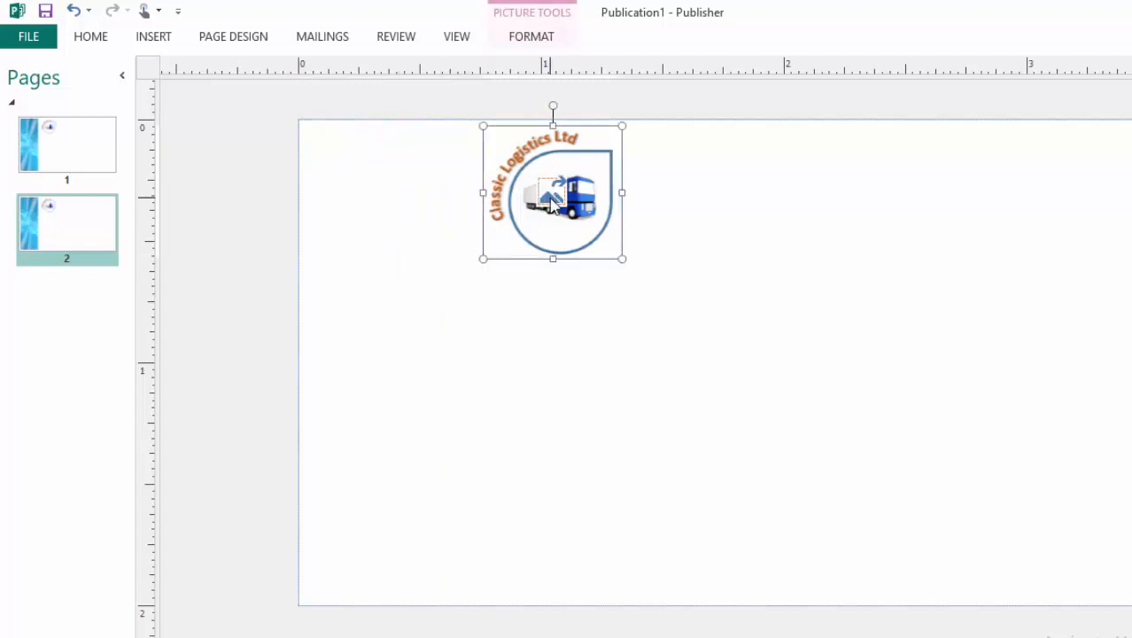
{"action": "key", "text": "Delete"}
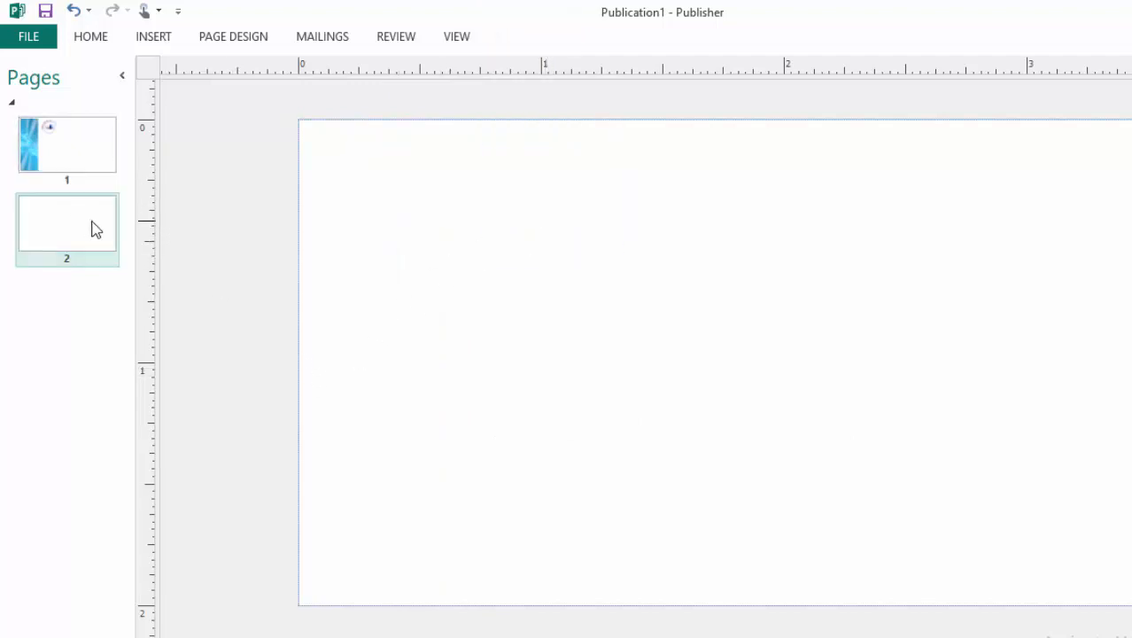
Shrink the logo on page 1 to about 0.5 inches wide, keeping its top-left corner in place.
{"action": "left_click", "coordinate": [84, 140]}
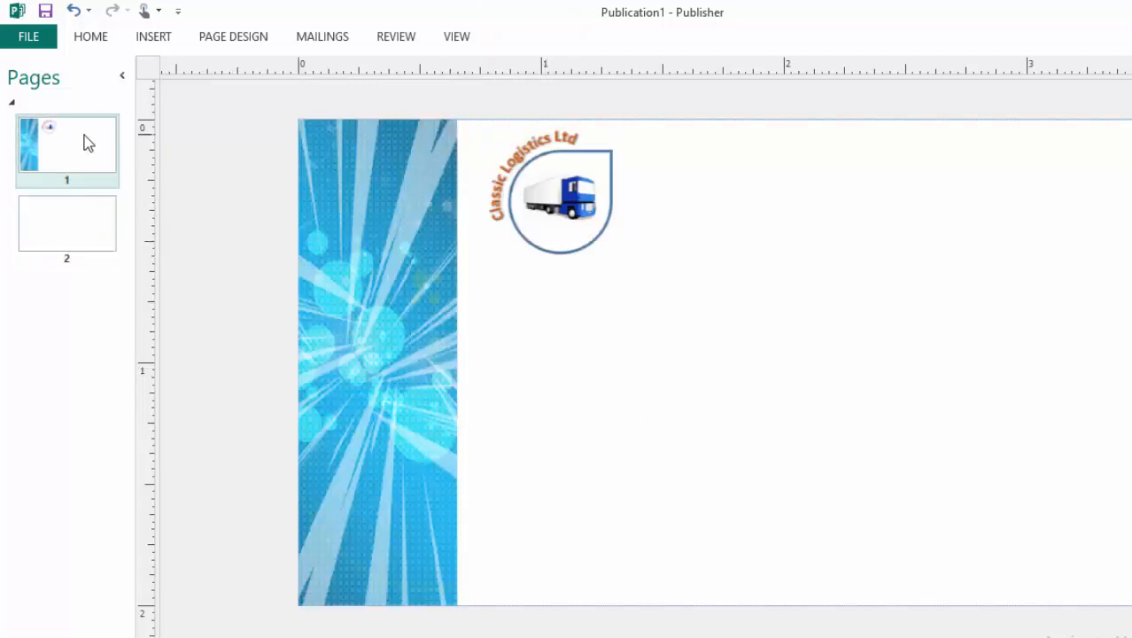
{"action": "left_click", "coordinate": [570, 198]}
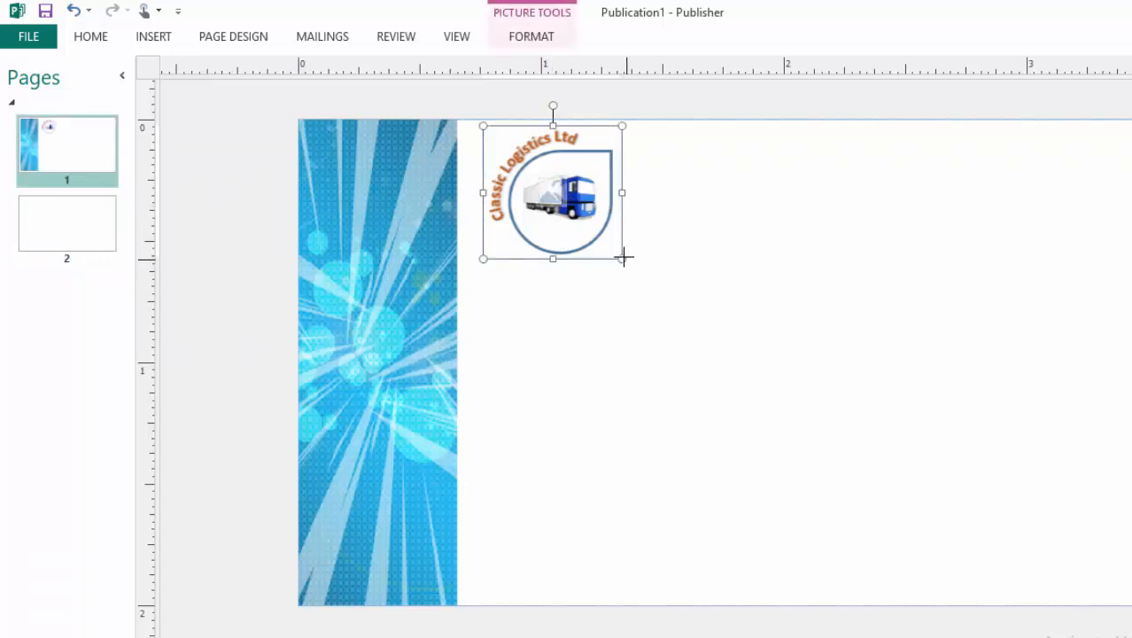
{"action": "left_click_drag", "start_coordinate": [623, 257], "coordinate": [602, 238]}
{"action": "left_click", "coordinate": [770, 238]}
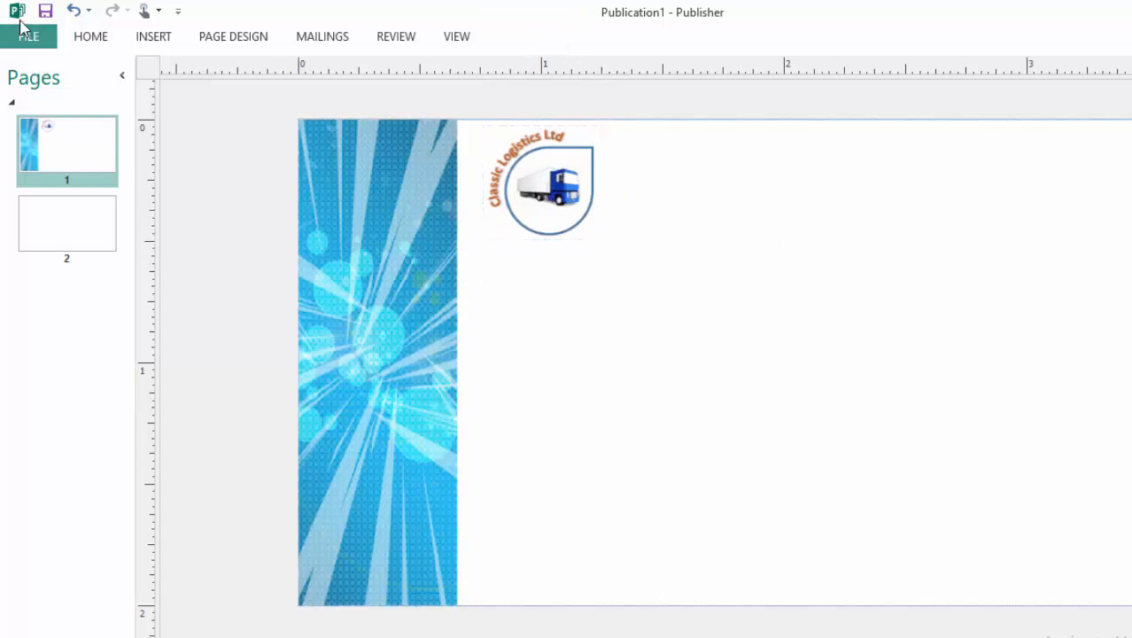
Add a text box about 2.1 inches wide to the right of the logo containing "Class Logistics Ltd".
{"action": "left_click", "coordinate": [155, 37]}
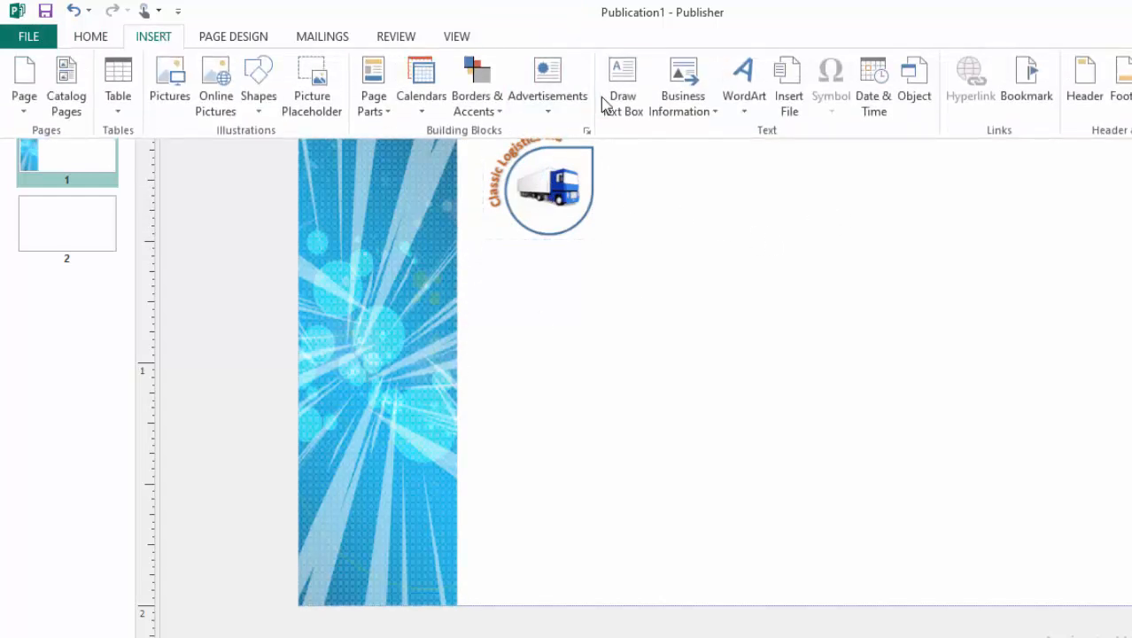
{"action": "left_click", "coordinate": [604, 103]}
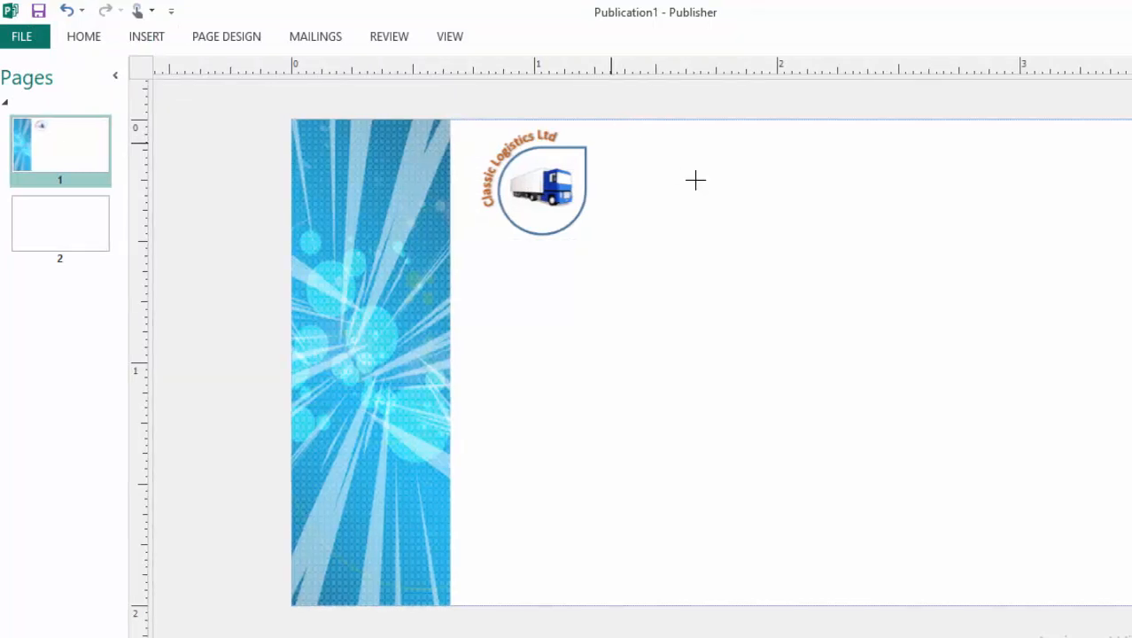
{"action": "mouse_move", "coordinate": [605, 138]}
{"action": "left_mouse_down"}
{"action": "mouse_move", "coordinate": [1131, 252]}
{"action": "mouse_move", "coordinate": [1114, 238]}
{"action": "left_mouse_up"}
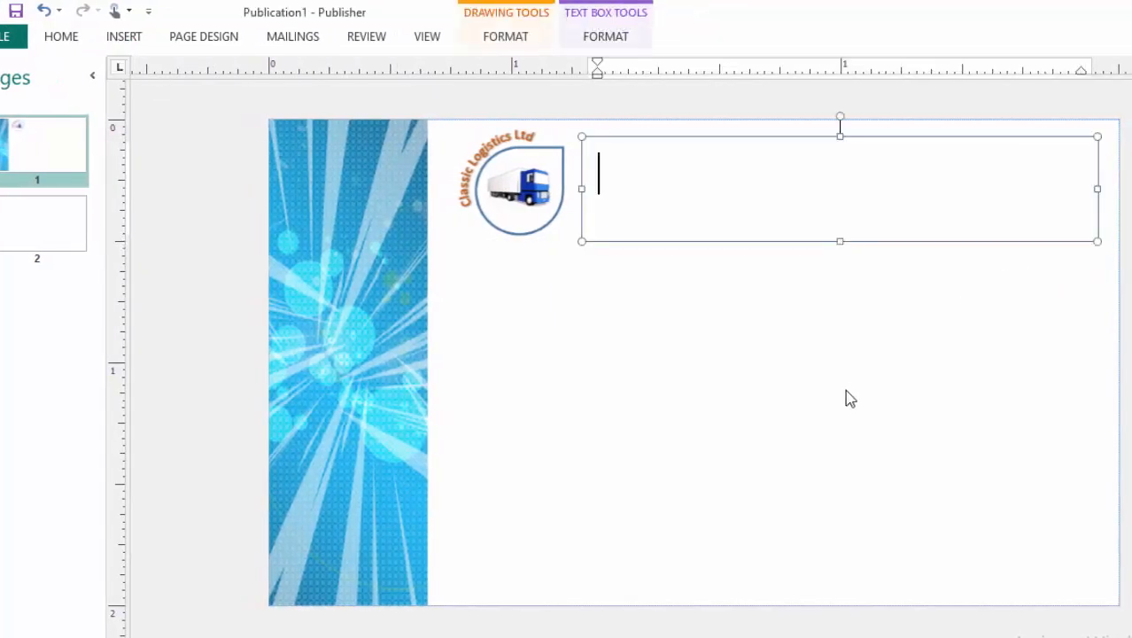
{"action": "type", "text": "cLASS"}
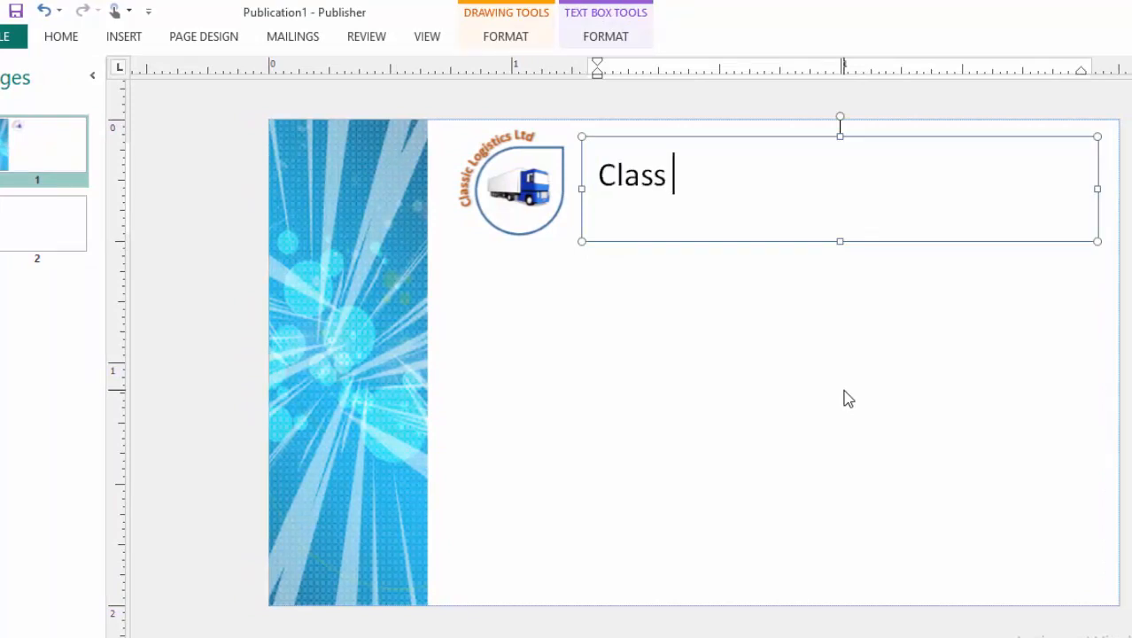
{"action": "type", "text": "Logistic"}
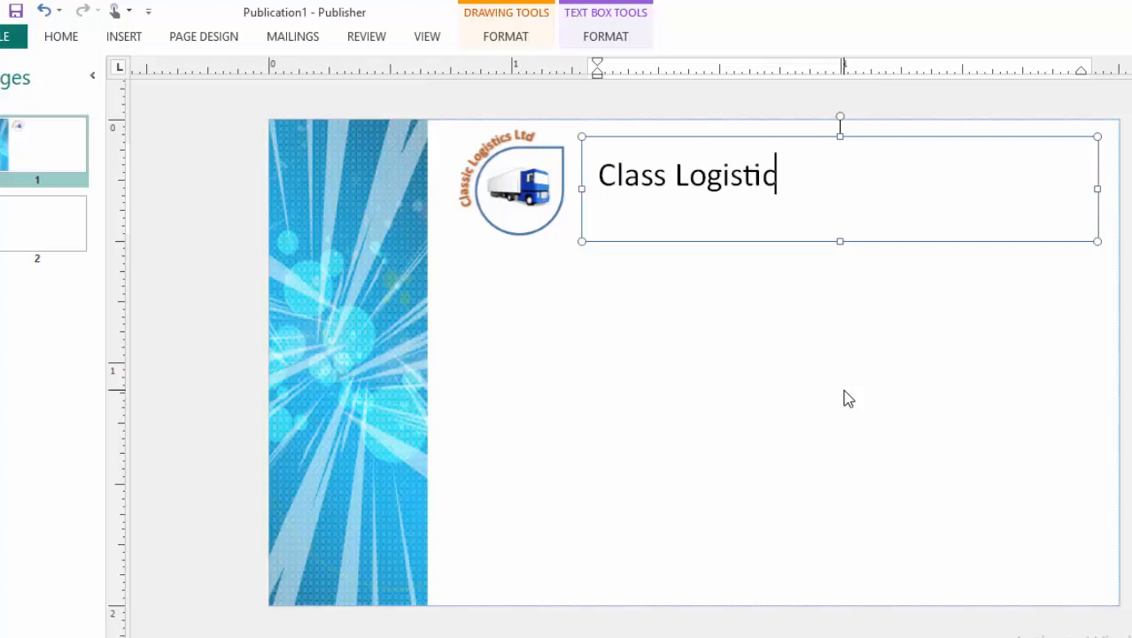
{"action": "type", "text": "s Ltd"}
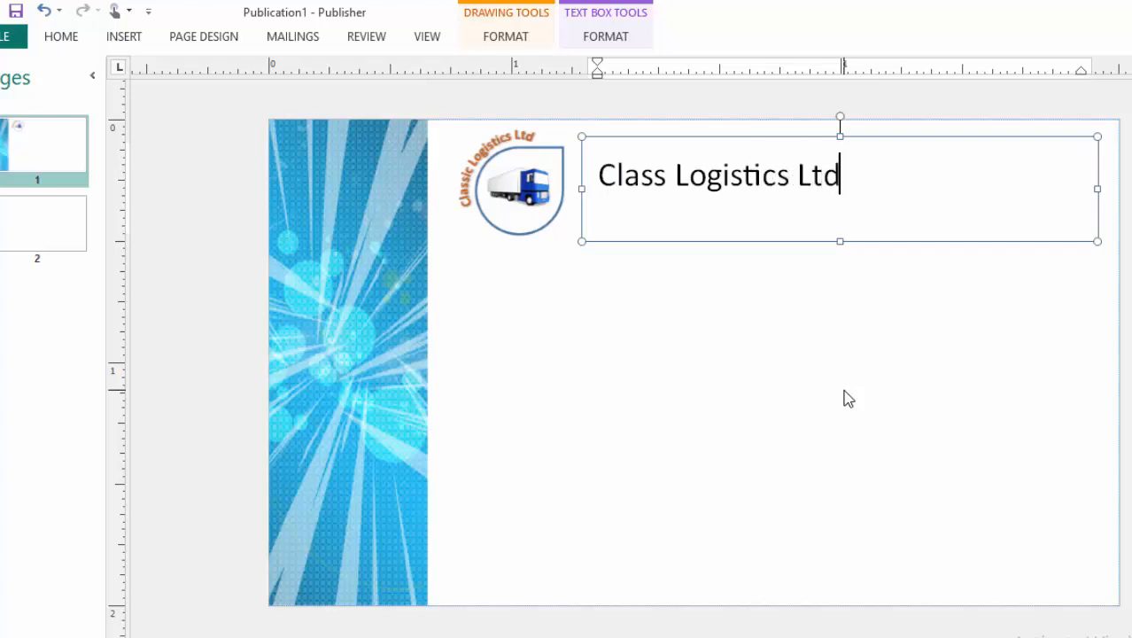
Format the company name in Berlin Sans FB Demi with a dark orange font color.
{"action": "left_click_drag", "start_coordinate": [857, 168], "coordinate": [594, 171]}
{"action": "left_click", "coordinate": [62, 42]}
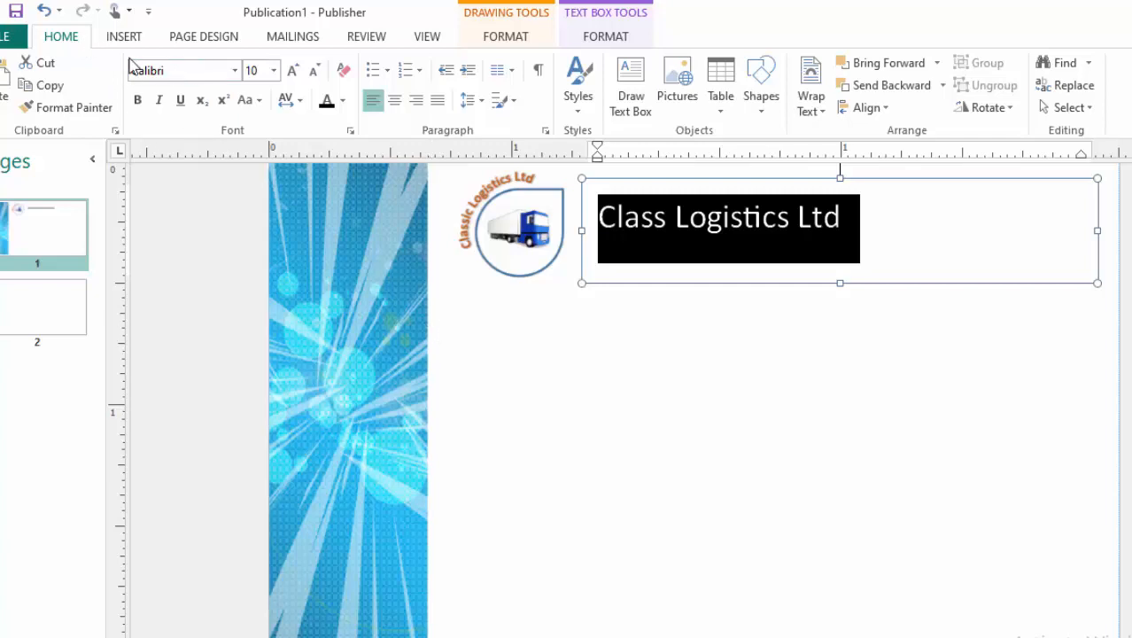
{"action": "left_click", "coordinate": [235, 70]}
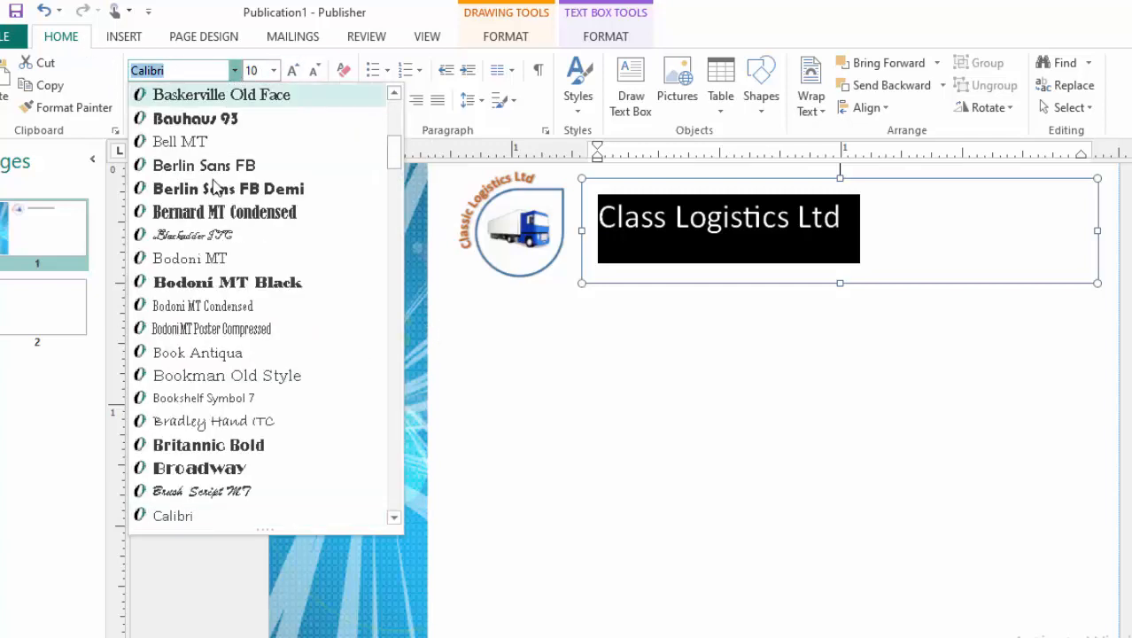
{"action": "left_click", "coordinate": [217, 188]}
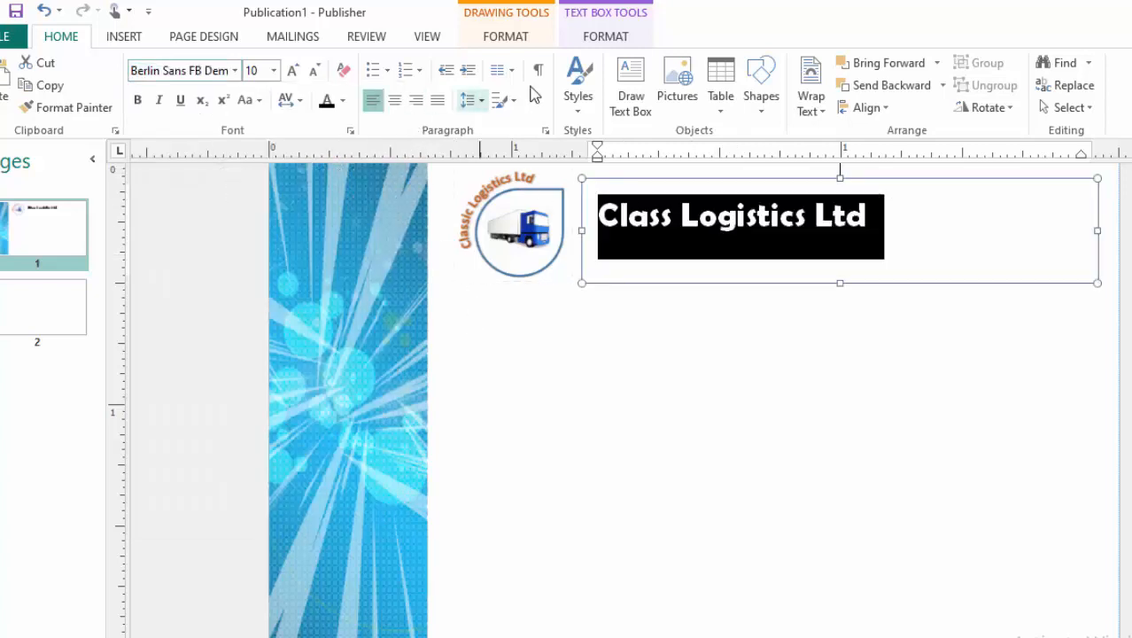
{"action": "left_click", "coordinate": [344, 101]}
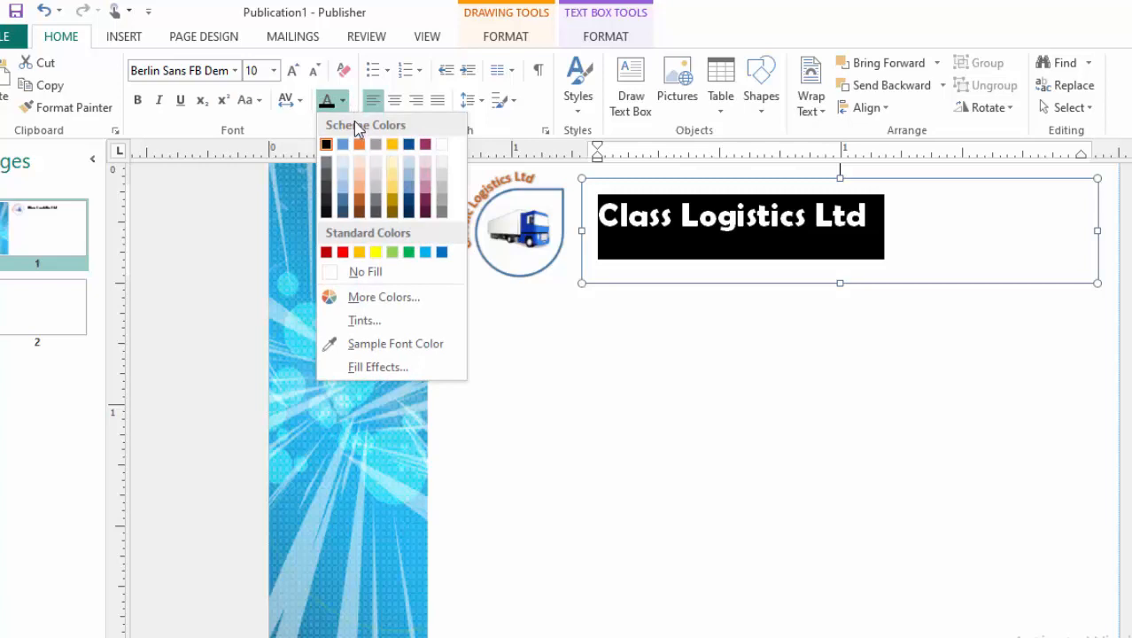
{"action": "left_click", "coordinate": [359, 206]}
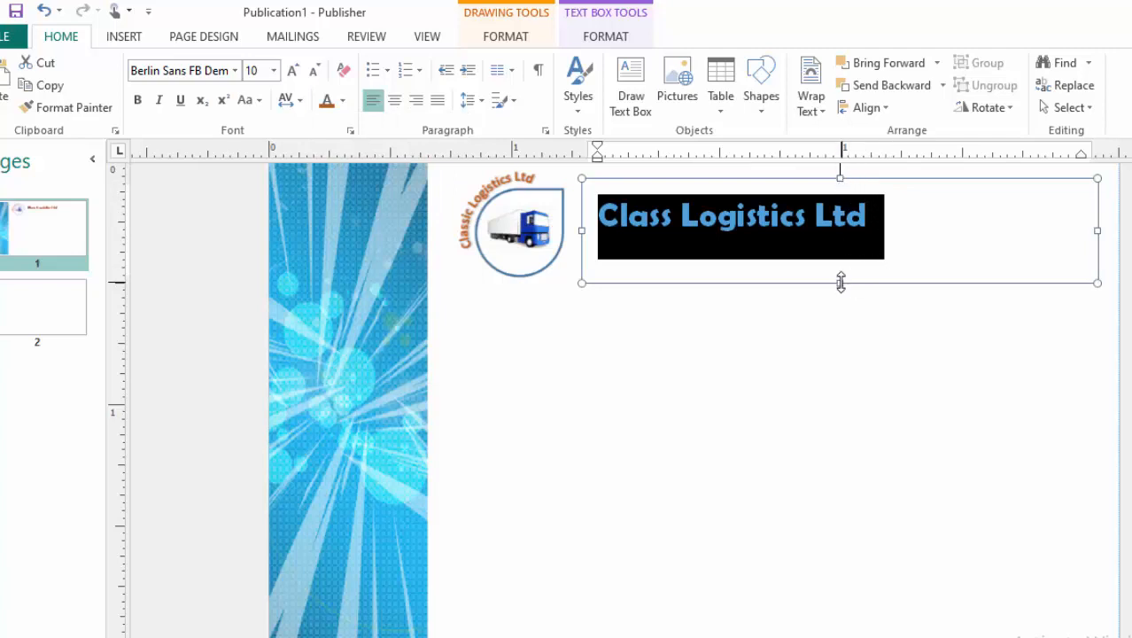
Reduce the company name text box to about 0.3 inches high and move it slightly up toward the card's top edge.
{"action": "left_click_drag", "start_coordinate": [841, 280], "coordinate": [842, 250]}
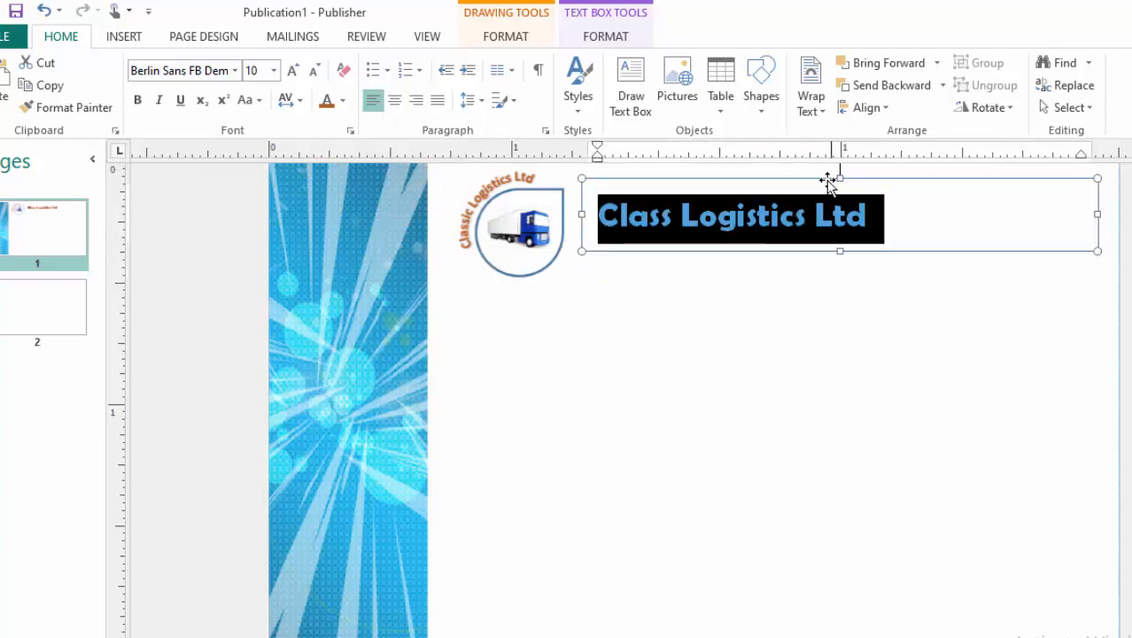
{"action": "left_click_drag", "start_coordinate": [917, 178], "coordinate": [906, 161]}
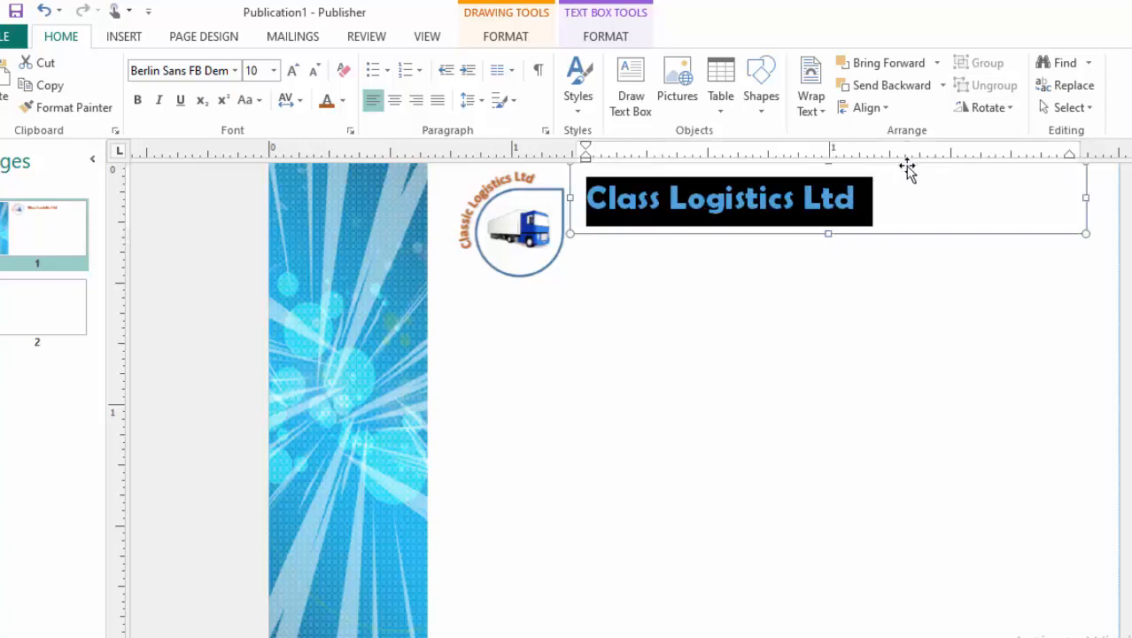
{"action": "left_click", "coordinate": [913, 356]}
{"action": "scroll", "coordinate": [864, 412], "scroll_direction": "up", "scroll_amount": 2}
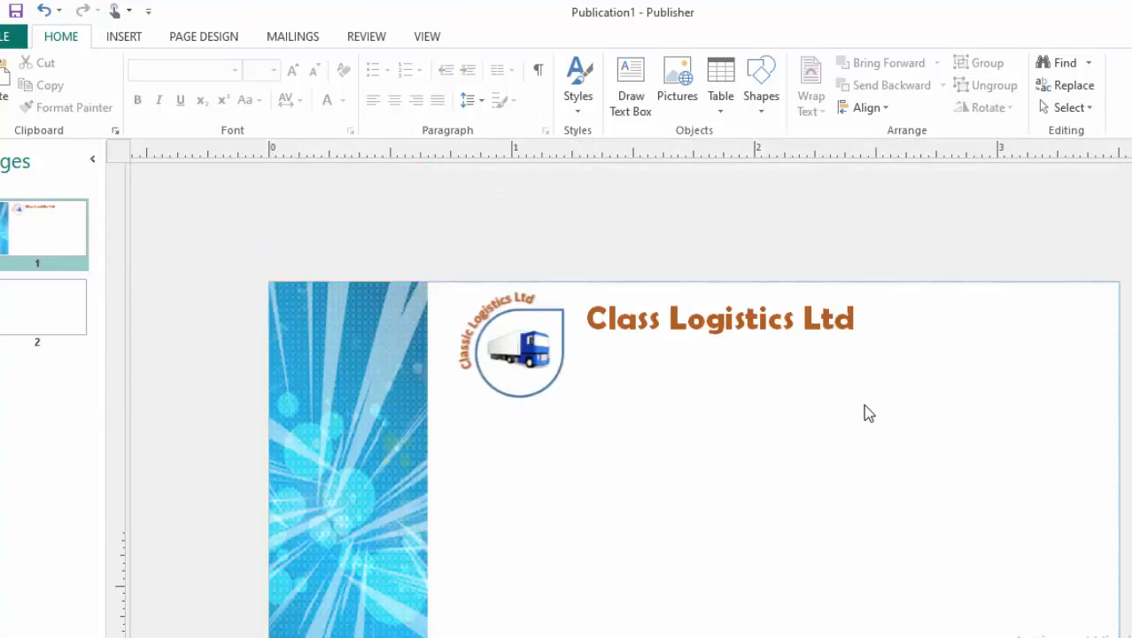
{"action": "scroll", "coordinate": [862, 407], "scroll_direction": "down", "scroll_amount": 3}
{"action": "scroll", "coordinate": [861, 407], "scroll_direction": "up", "scroll_amount": 1}
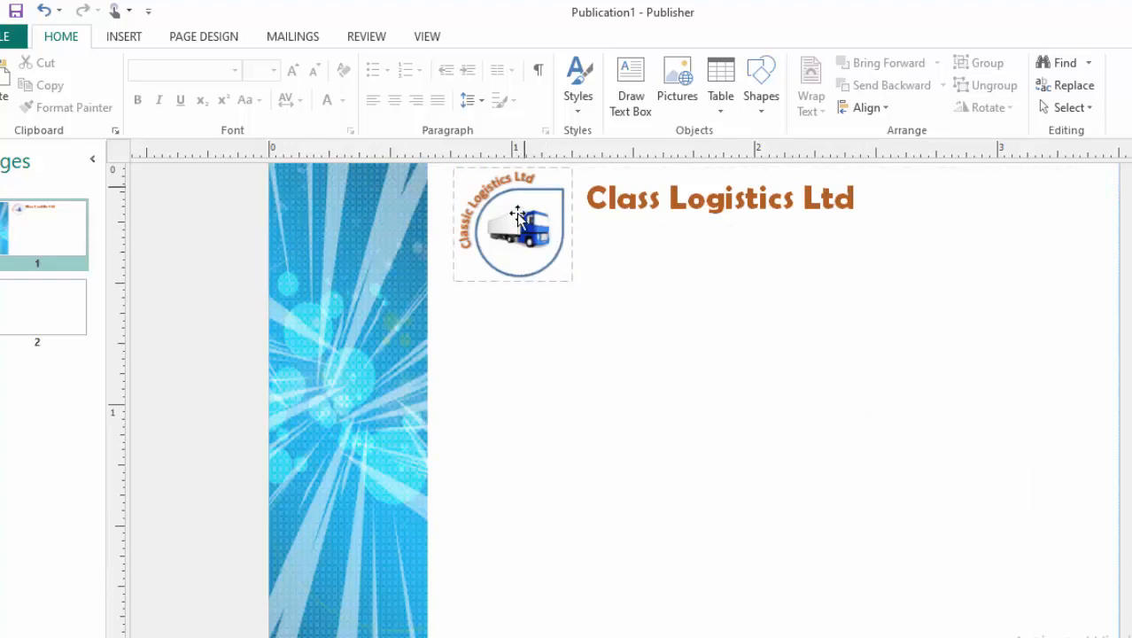
Draw a horizontal line about 1.94 inches long directly beneath the company name.
{"action": "left_click", "coordinate": [126, 39]}
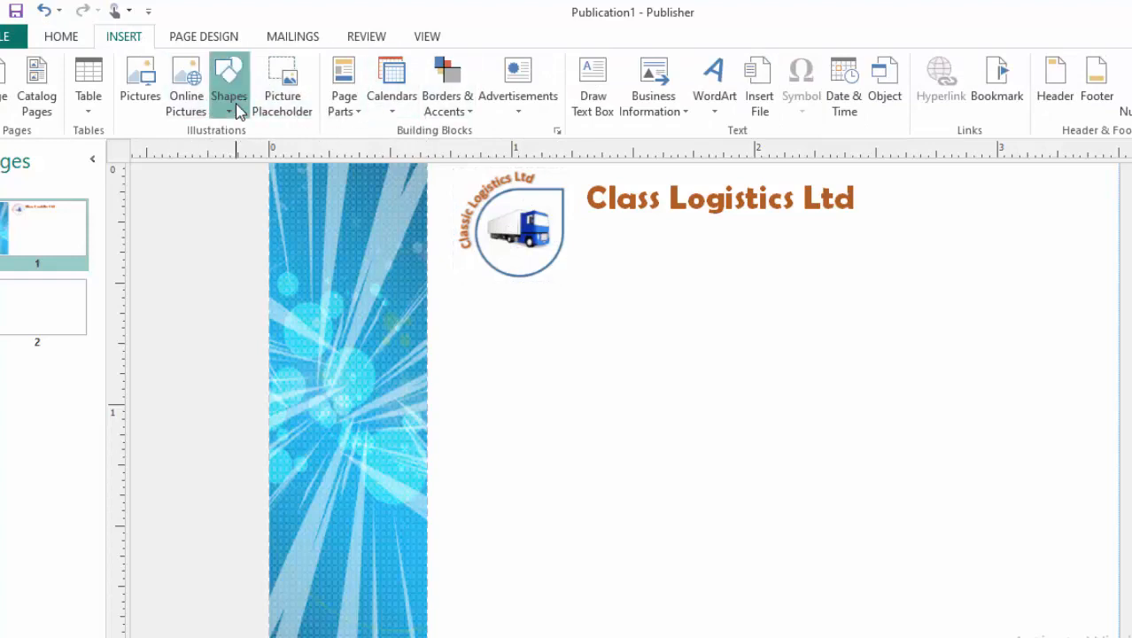
{"action": "left_click", "coordinate": [229, 100]}
{"action": "left_click", "coordinate": [248, 151]}
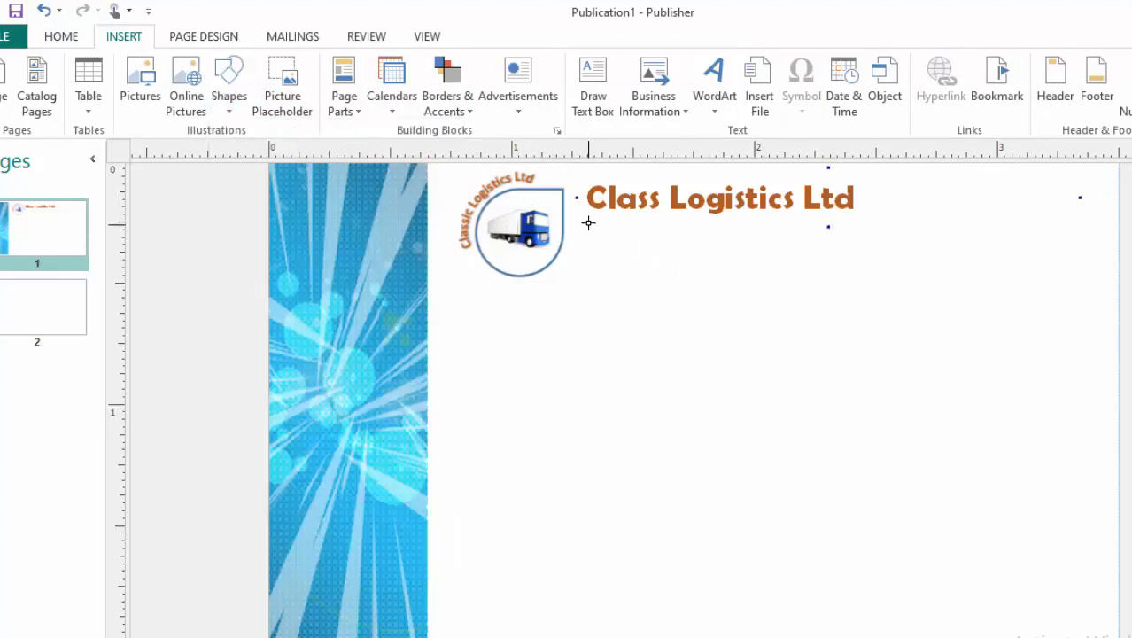
{"action": "left_click_drag", "start_coordinate": [581, 219], "coordinate": [1053, 214]}
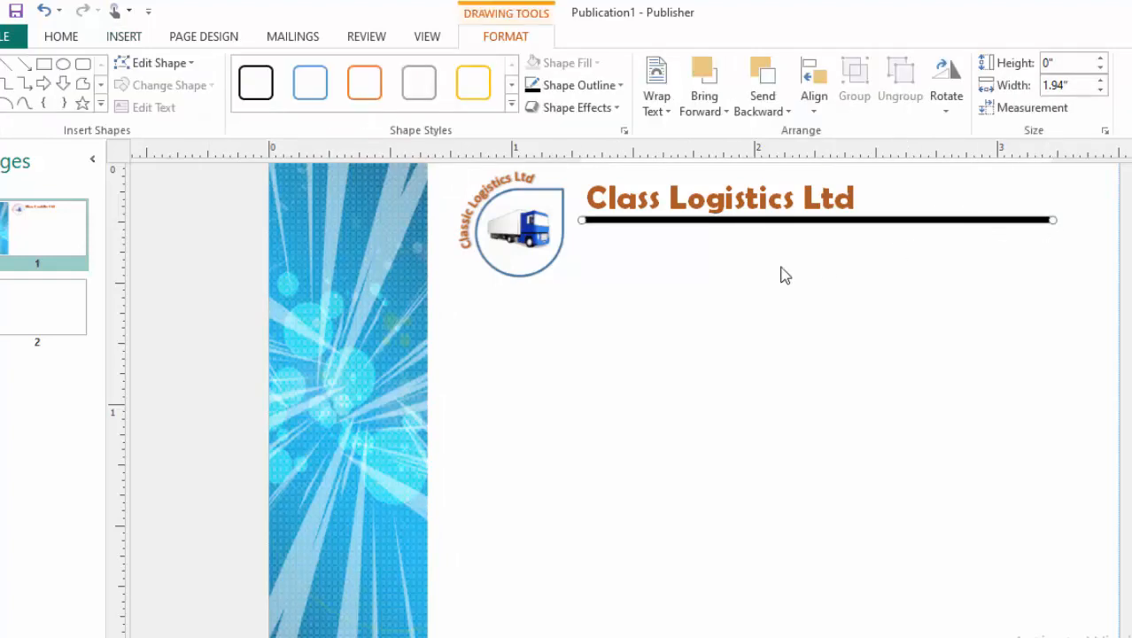
Give the line under the company name a light blue outline with a ¾ pt weight.
{"action": "left_click", "coordinate": [620, 87]}
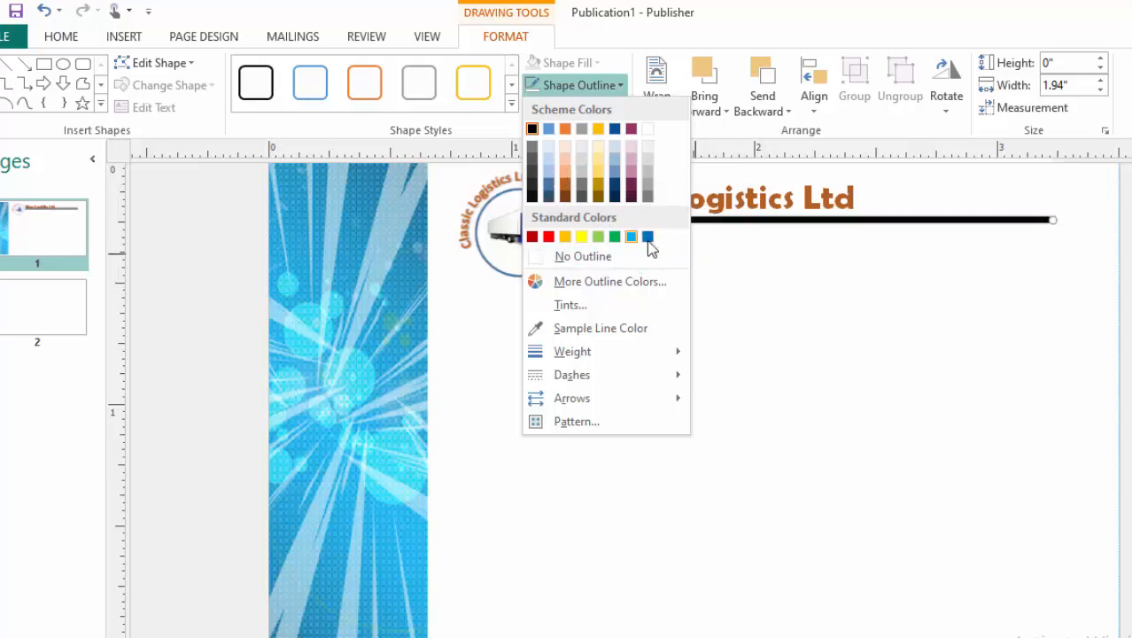
{"action": "left_click", "coordinate": [551, 182]}
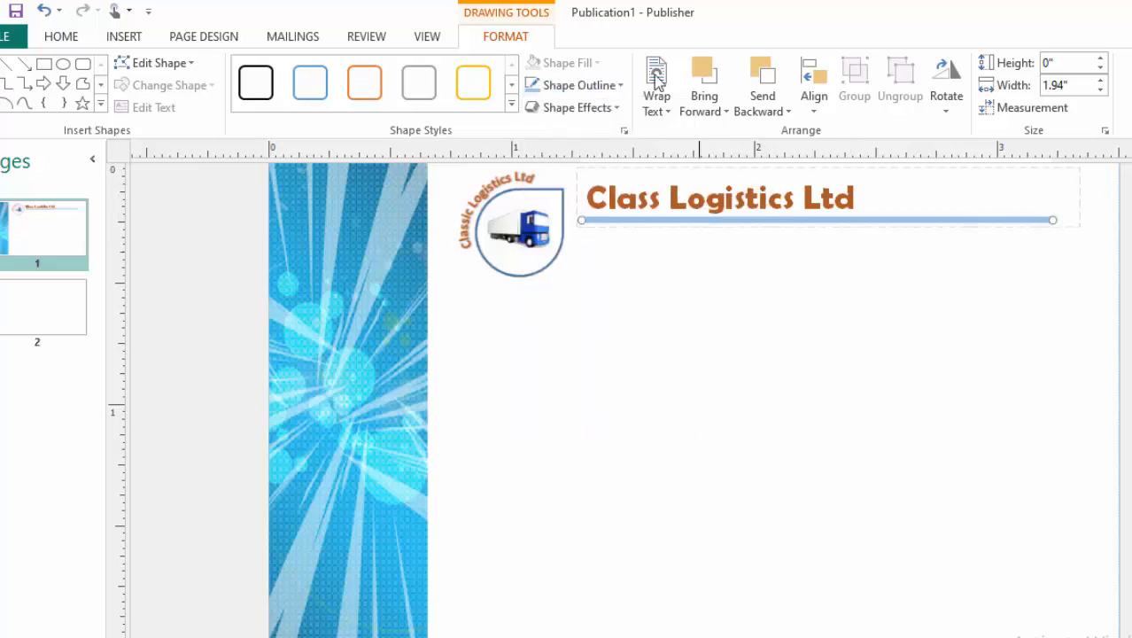
{"action": "left_click", "coordinate": [620, 85]}
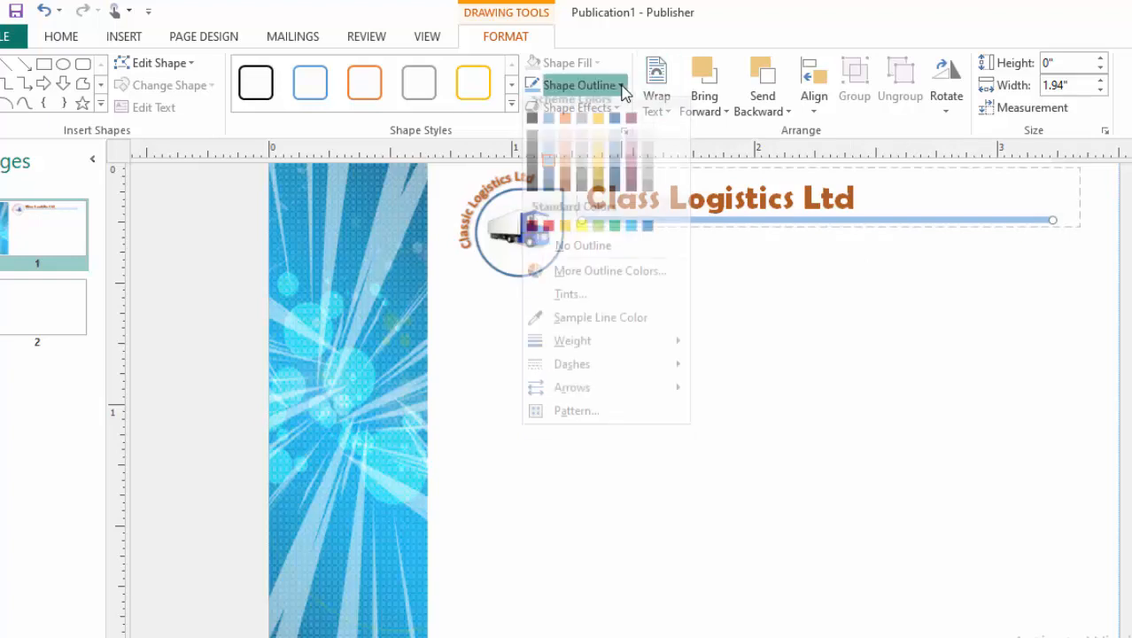
{"action": "mouse_move", "coordinate": [626, 358]}
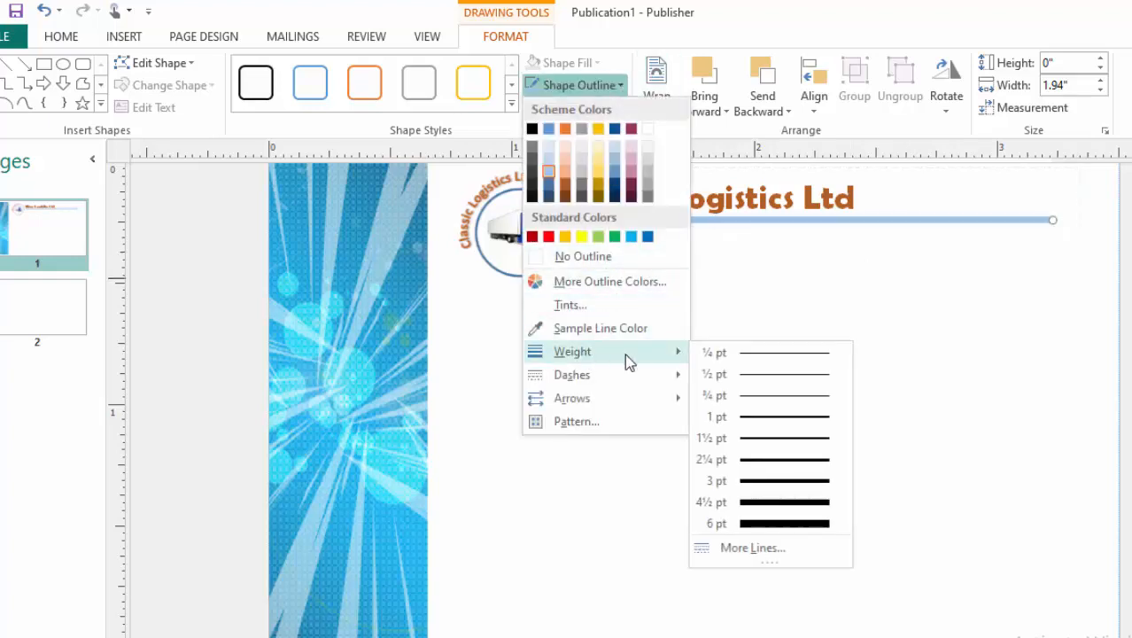
{"action": "left_click", "coordinate": [794, 400]}
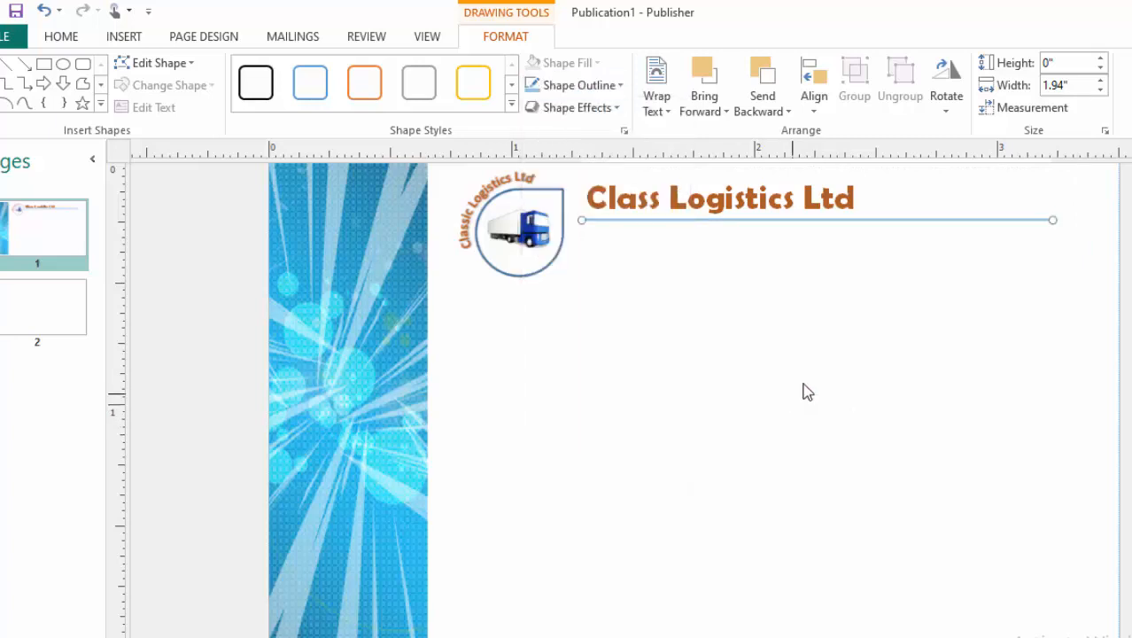
{"action": "left_click", "coordinate": [700, 386]}
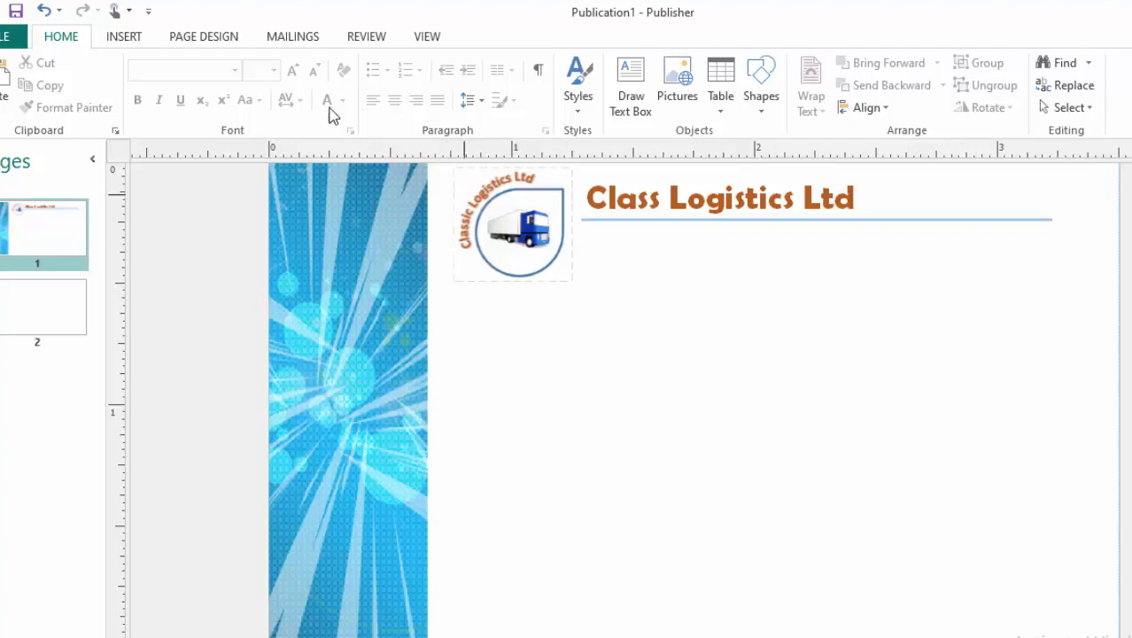
Add a text box just below the line, set its font size to 4, and enter a Tel entry with the company's phone numbers.
{"action": "left_click", "coordinate": [632, 102]}
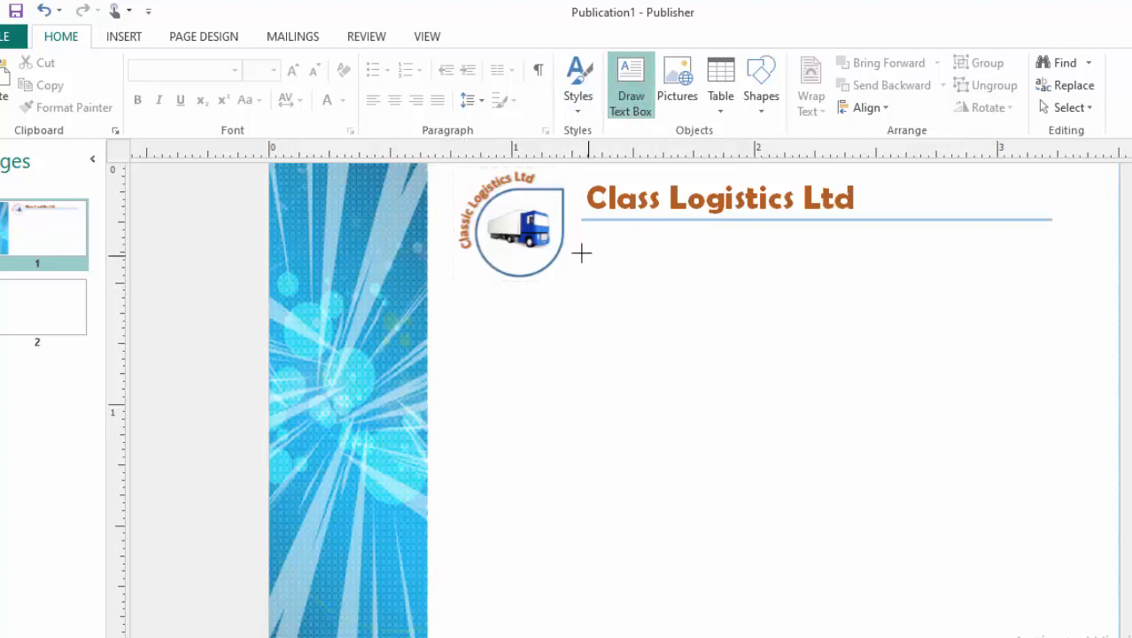
{"action": "mouse_move", "coordinate": [589, 230]}
{"action": "left_mouse_down"}
{"action": "mouse_move", "coordinate": [695, 326]}
{"action": "mouse_move", "coordinate": [1097, 306]}
{"action": "mouse_move", "coordinate": [1042, 285]}
{"action": "mouse_move", "coordinate": [1052, 282]}
{"action": "left_mouse_up"}
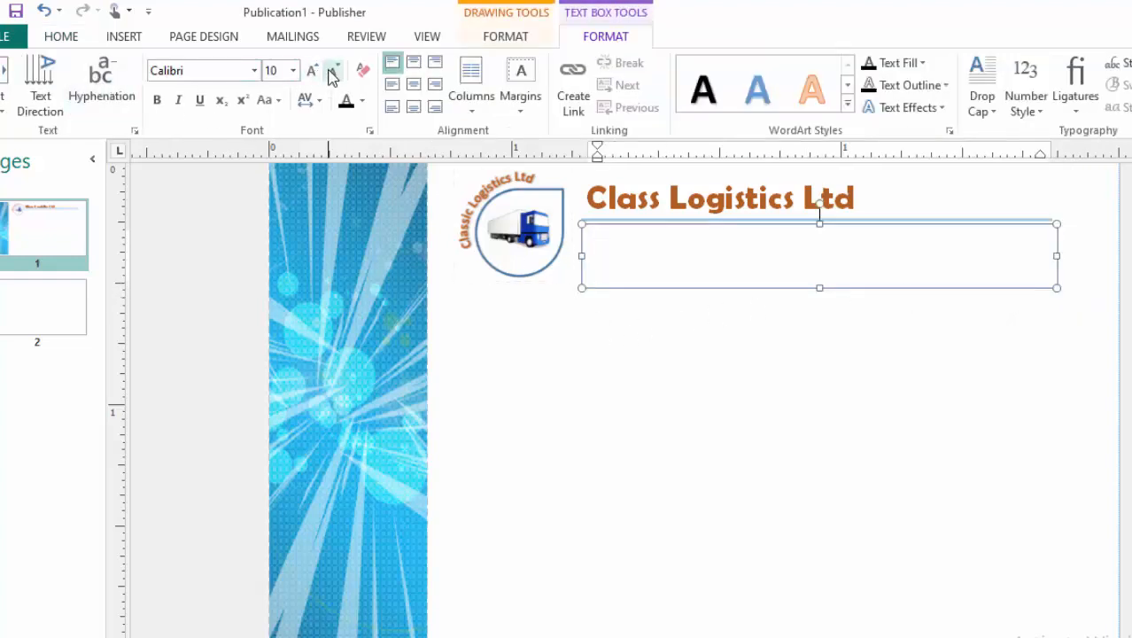
{"action": "left_click", "coordinate": [332, 73]}
{"action": "left_click", "coordinate": [332, 73]}
{"action": "left_click", "coordinate": [332, 73]}
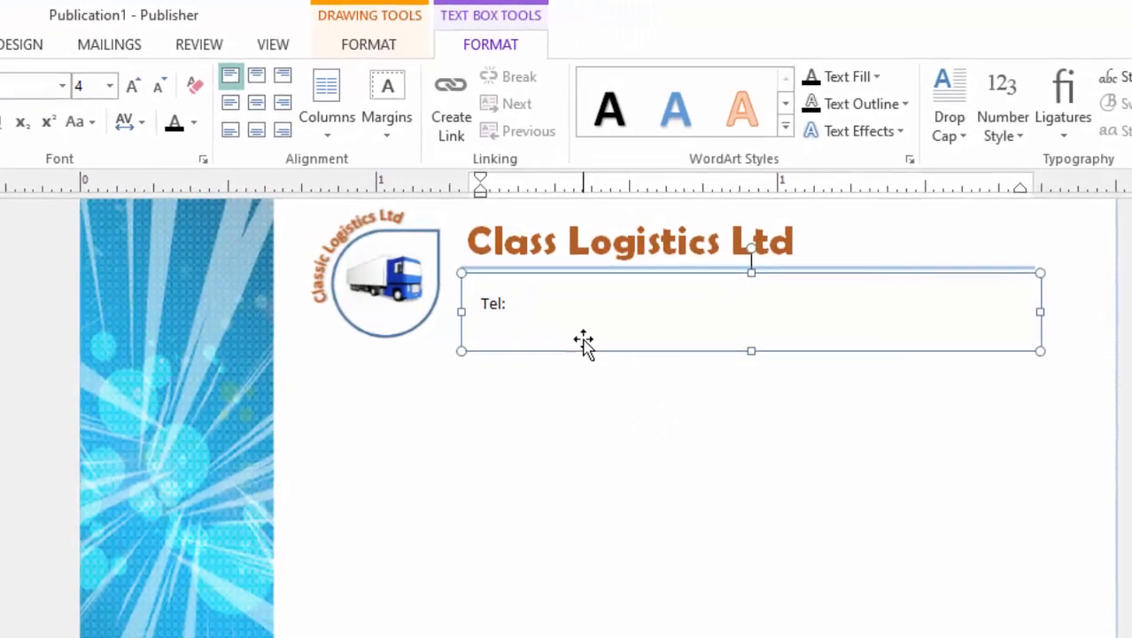
{"action": "type", "text": "+2"}
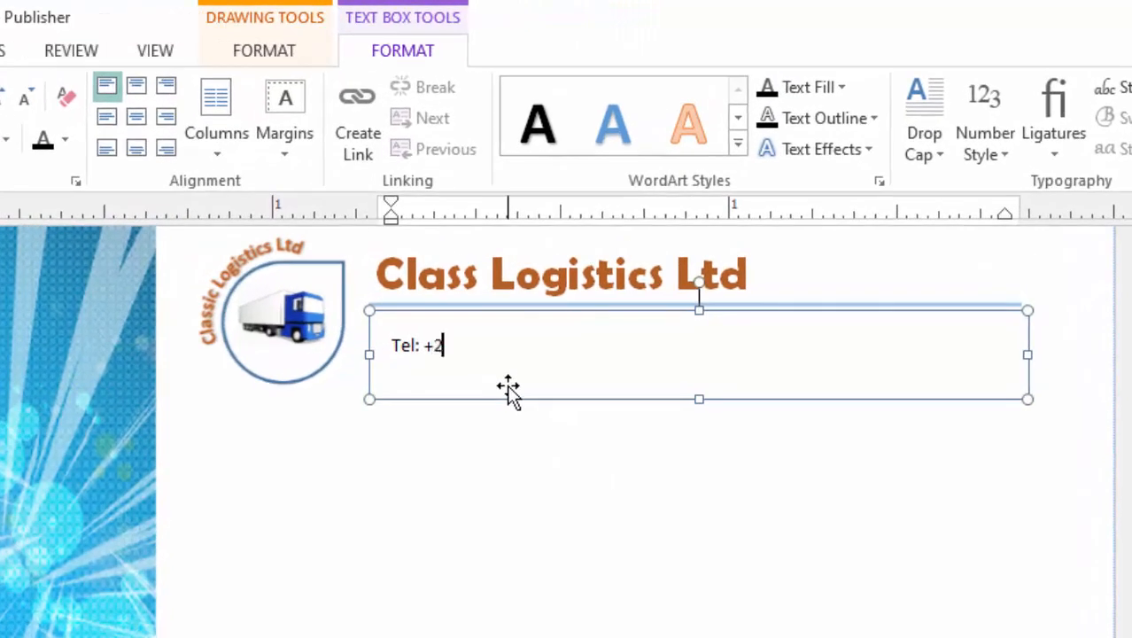
{"action": "type", "text": "54 345678, 234578"}
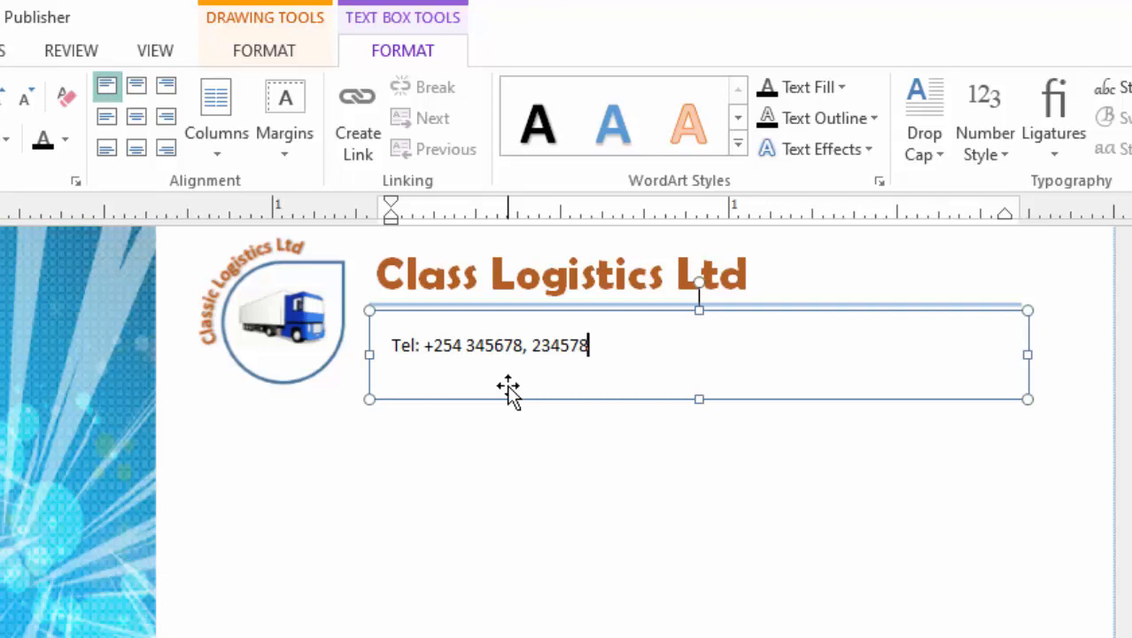
Format the Tel entry in Berlin Sans FB at font size 5.
{"action": "left_click_drag", "start_coordinate": [639, 354], "coordinate": [351, 346]}
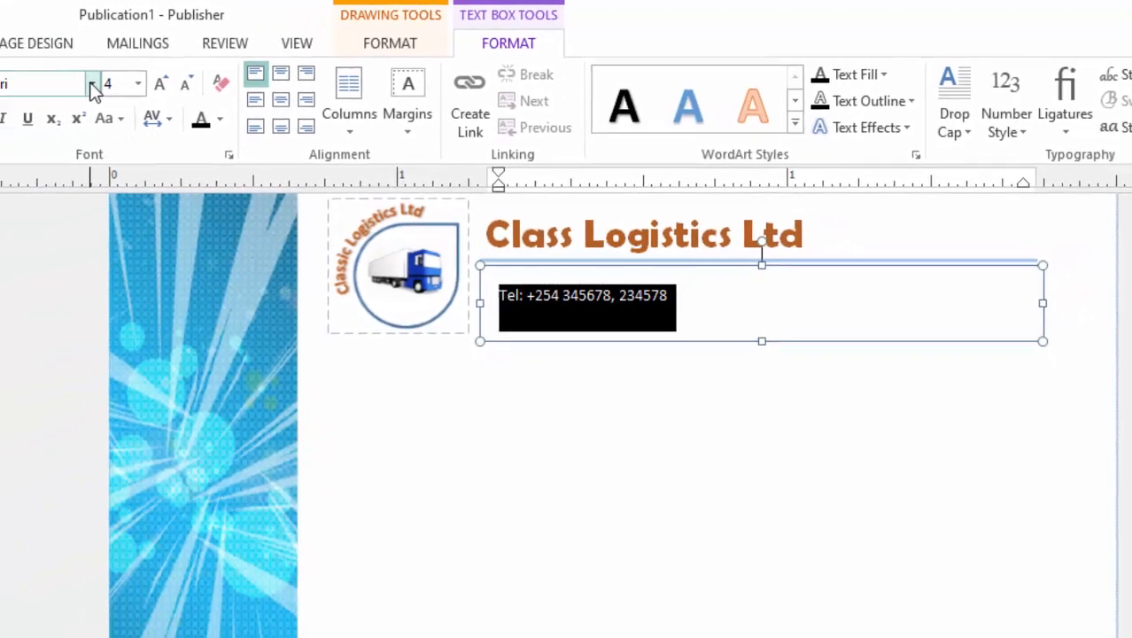
{"action": "left_click", "coordinate": [138, 81]}
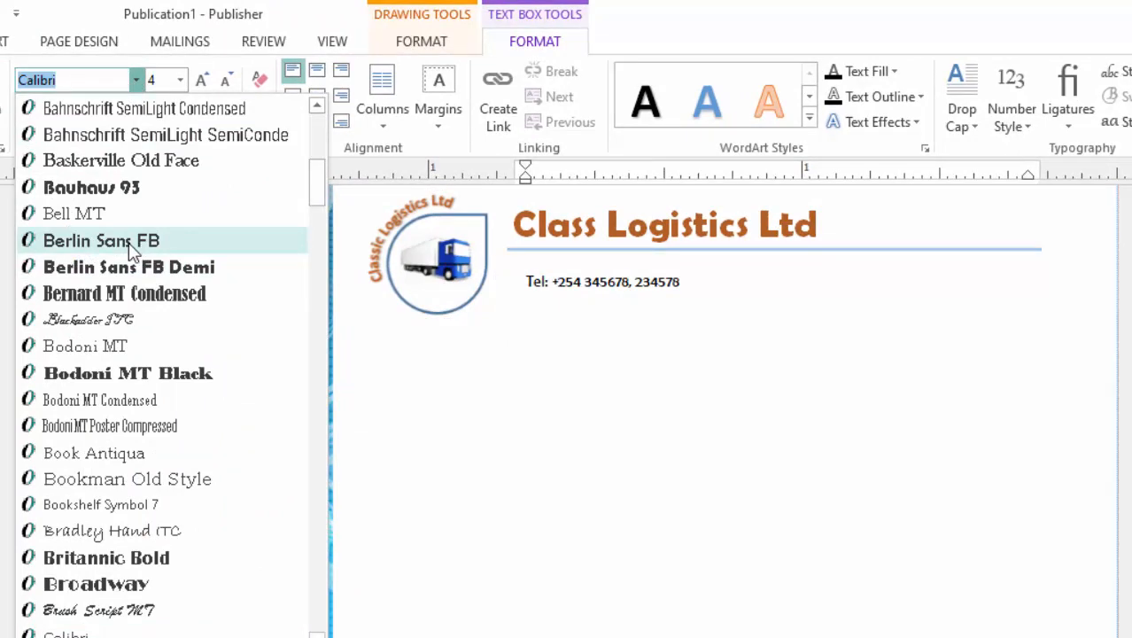
{"action": "left_click", "coordinate": [126, 250]}
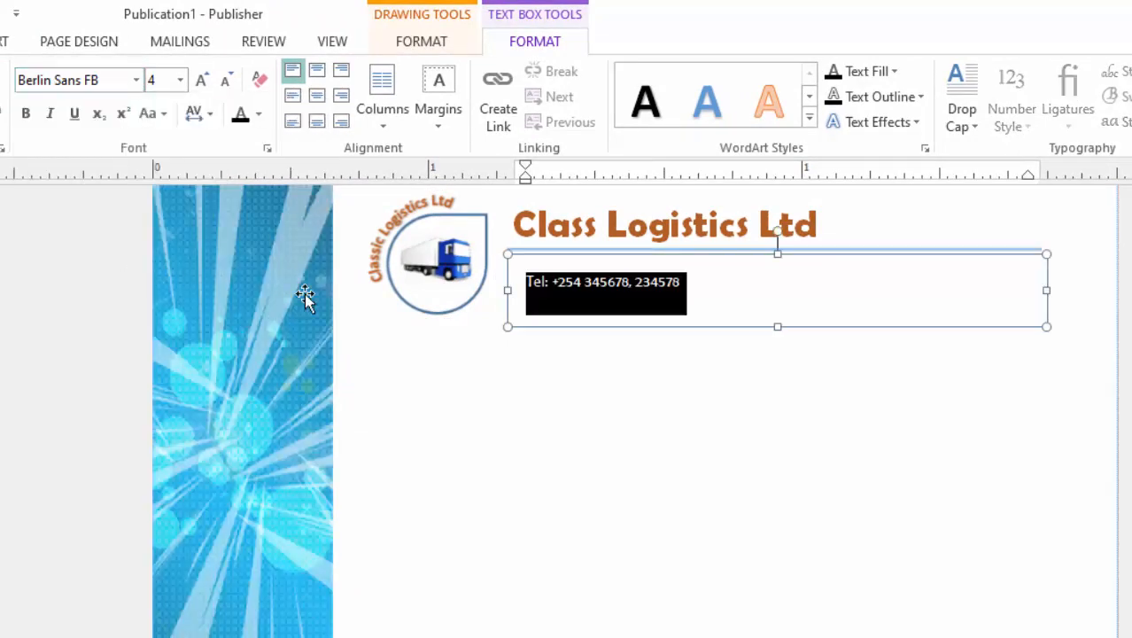
{"action": "left_click", "coordinate": [228, 81]}
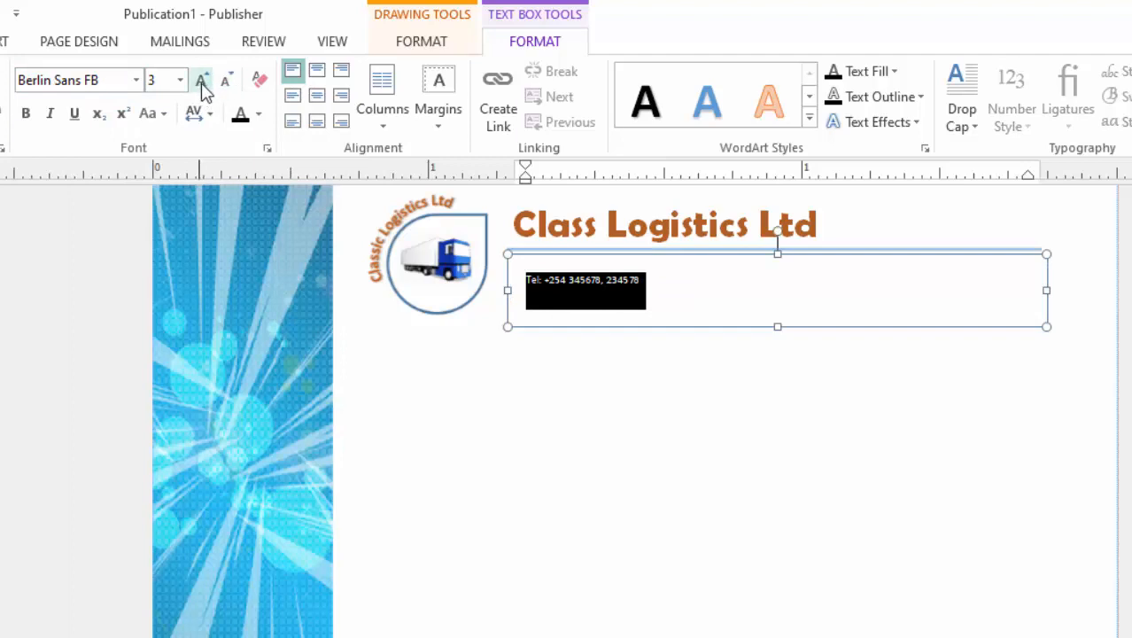
{"action": "left_click", "coordinate": [202, 84]}
{"action": "left_click", "coordinate": [202, 83]}
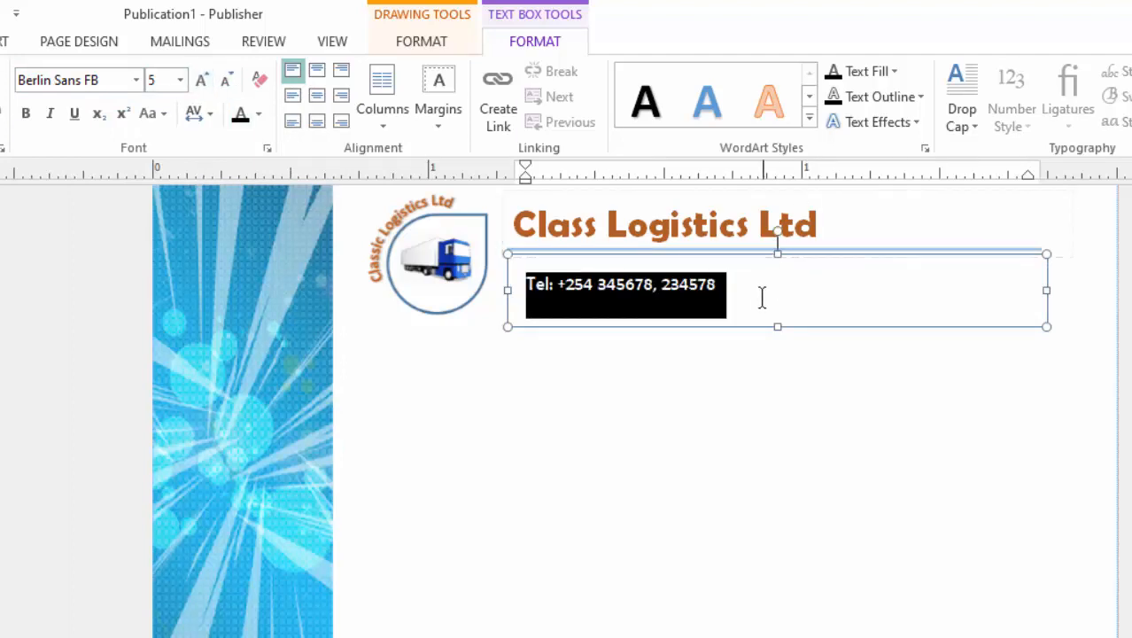
Reduce the height of the Tel text box so it fits closely around its single line of text.
{"action": "left_click", "coordinate": [777, 325]}
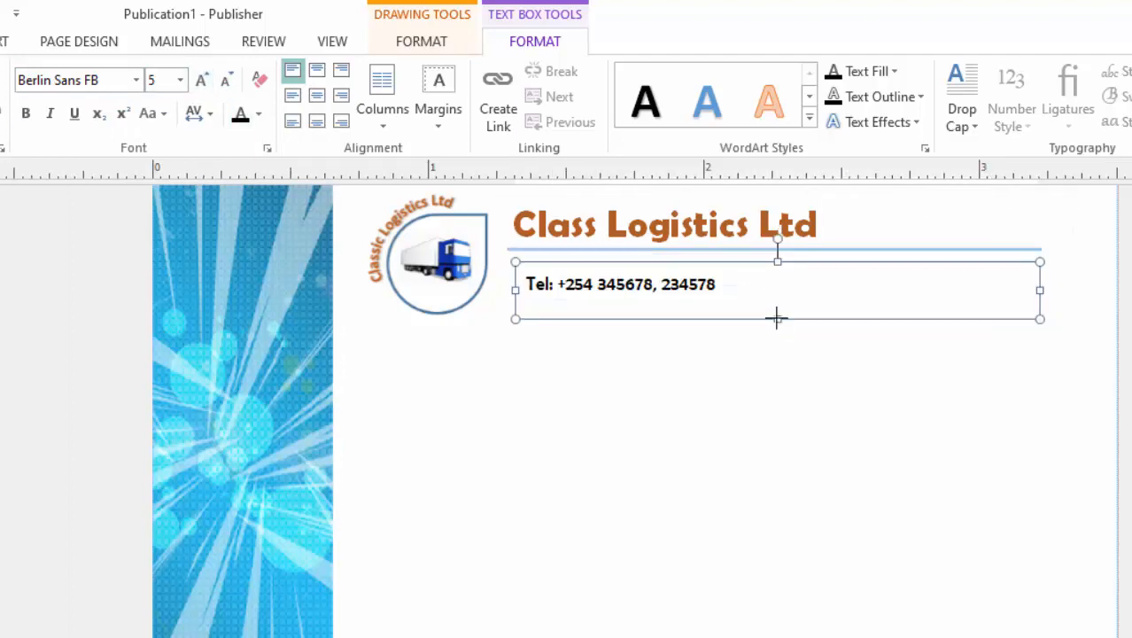
{"action": "left_click", "coordinate": [777, 302]}
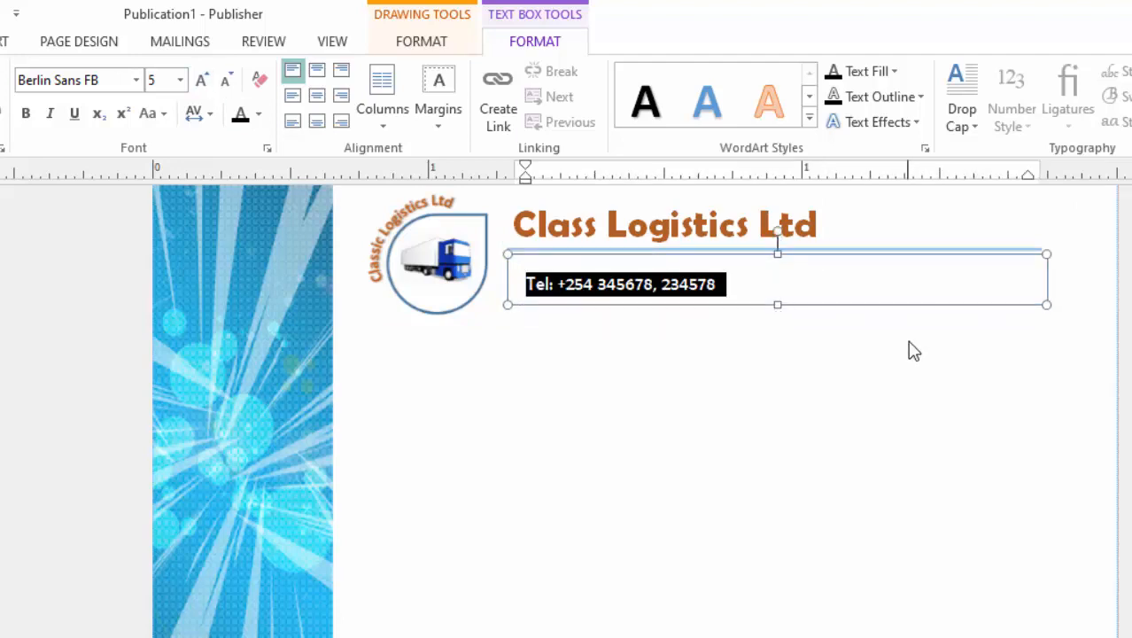
{"action": "key", "text": "Left"}
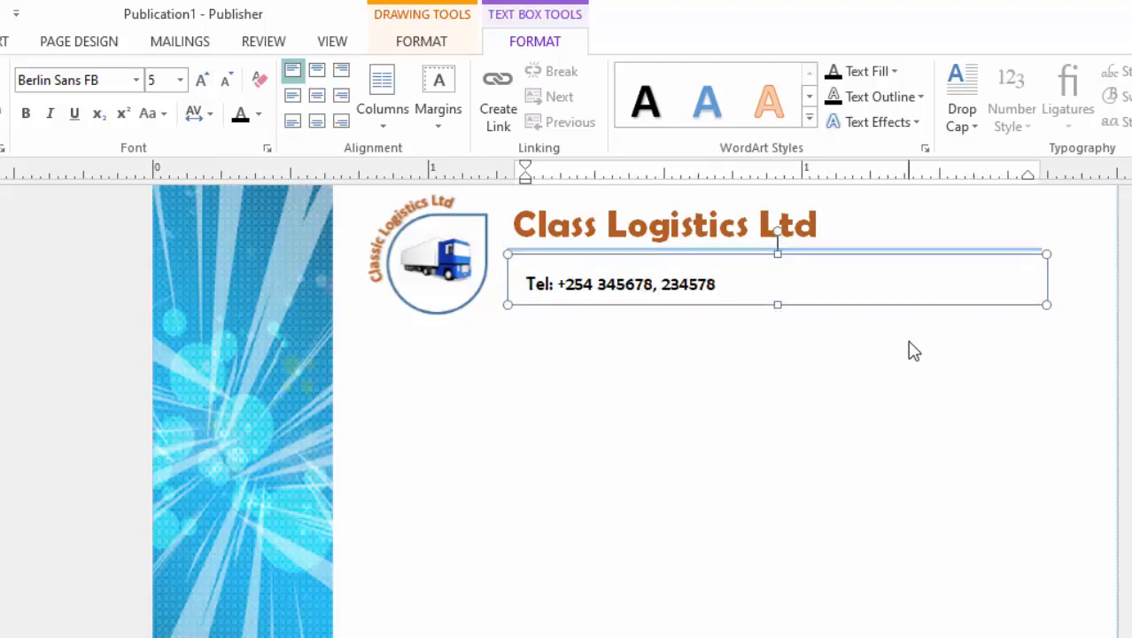
Nudge the Tel text box up close beneath the blue line and slightly left to align its text with the company name.
{"action": "left_click", "coordinate": [875, 304]}
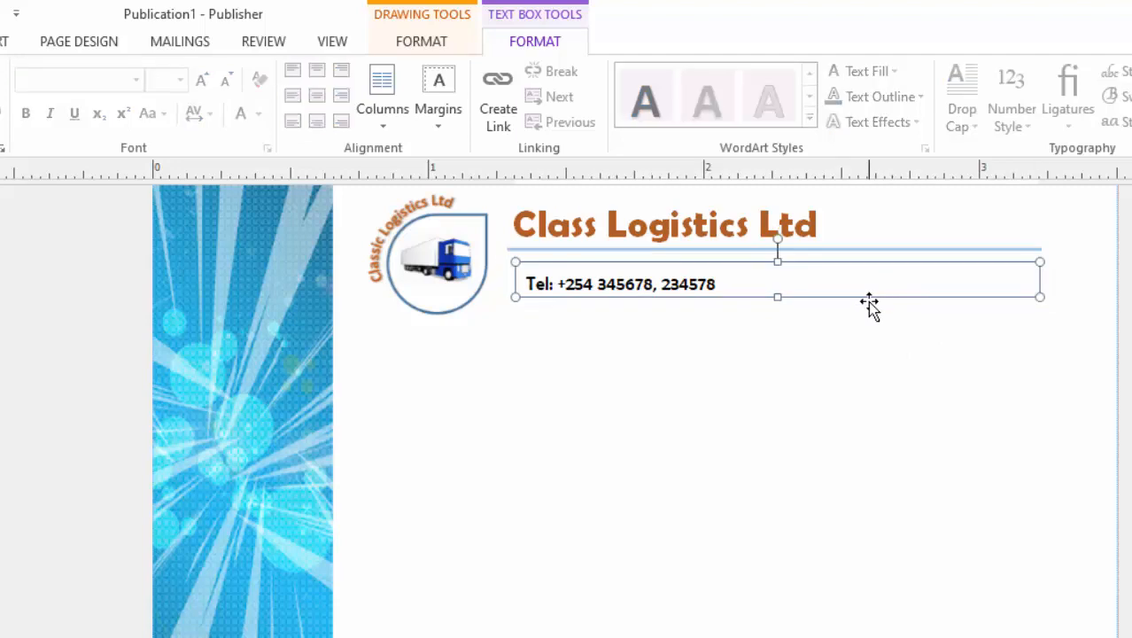
{"action": "key", "text": "Up"}
{"action": "key", "text": "Up"}
{"action": "key", "text": "Up"}
{"action": "key", "text": "Up"}
{"action": "key", "text": "Up"}
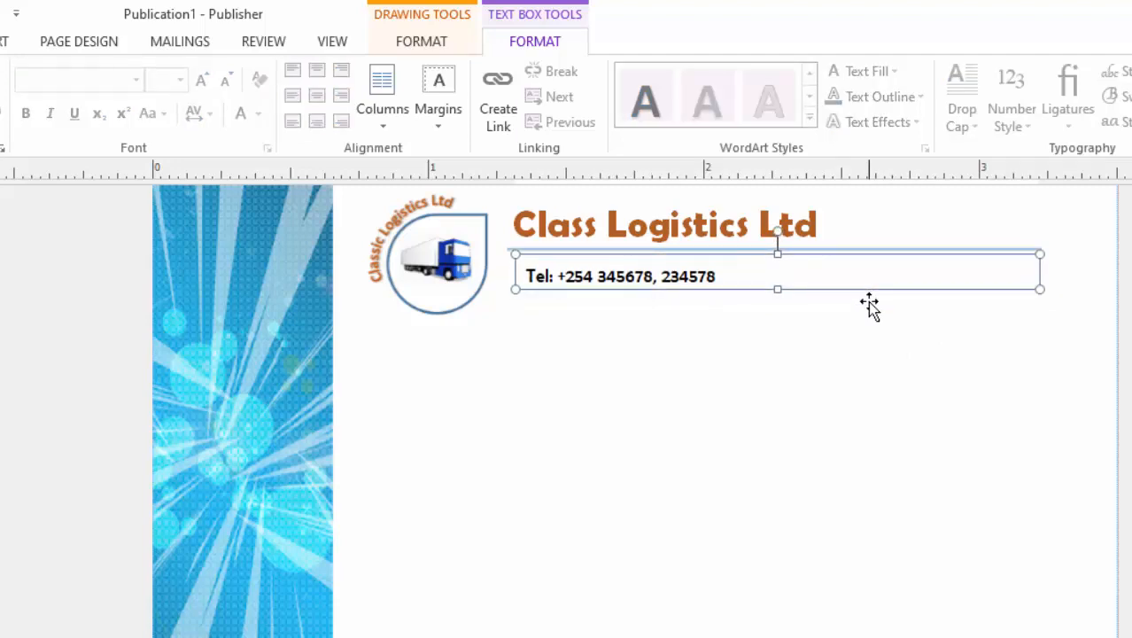
{"action": "key", "text": "Left"}
{"action": "key", "text": "Left"}
{"action": "key", "text": "Left"}
{"action": "key", "text": "Left"}
{"action": "key", "text": "Left"}
{"action": "key", "text": "Left"}
{"action": "key", "text": "Left"}
{"action": "key", "text": "Left"}
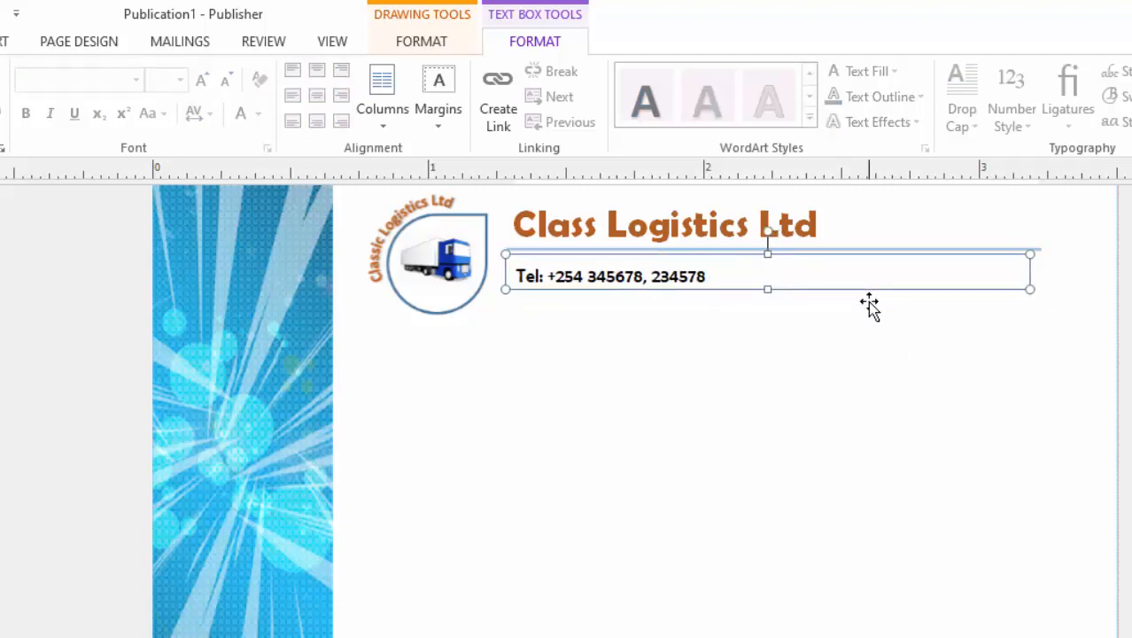
{"action": "key", "text": "Up"}
{"action": "key", "text": "Up"}
{"action": "key", "text": "Up"}
{"action": "key", "text": "Up"}
{"action": "key", "text": "Up"}
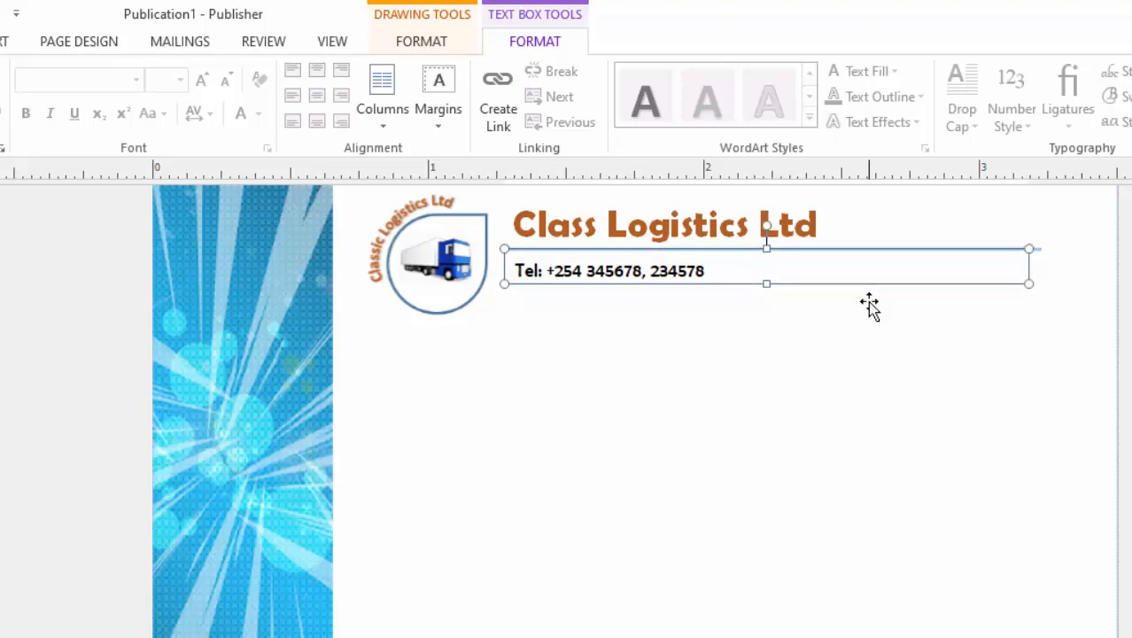
{"action": "key", "text": "Up"}
{"action": "key", "text": "Up"}
{"action": "key", "text": "Up"}
{"action": "key", "text": "Up"}
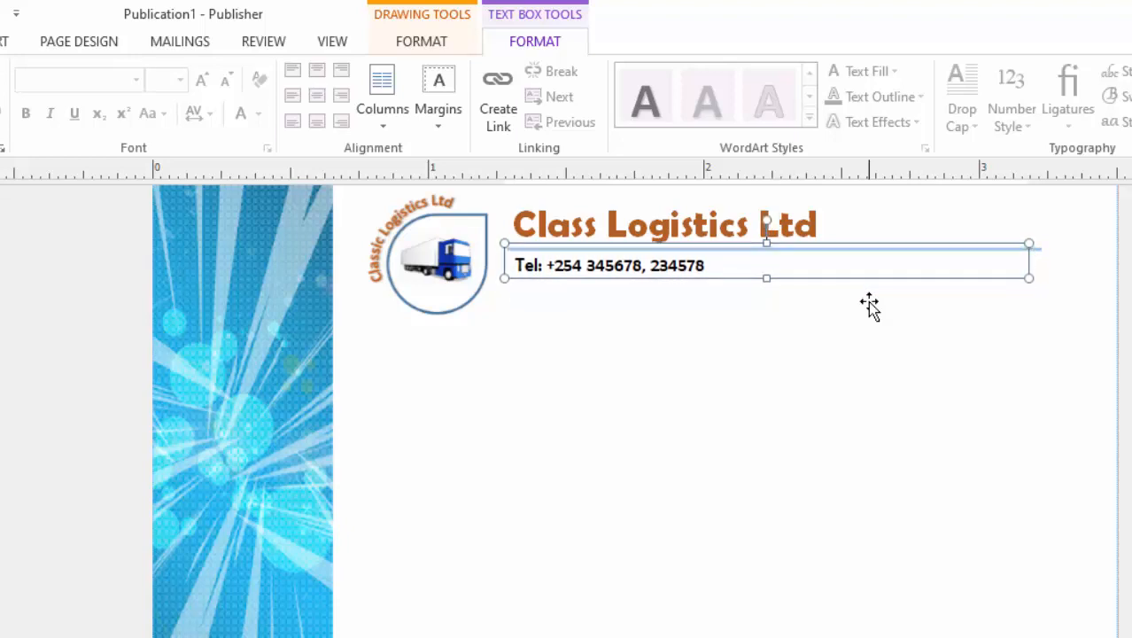
Paste a copy of the Tel text box and shift it left so it sits just below the original.
{"action": "key", "text": "ctrl+v"}
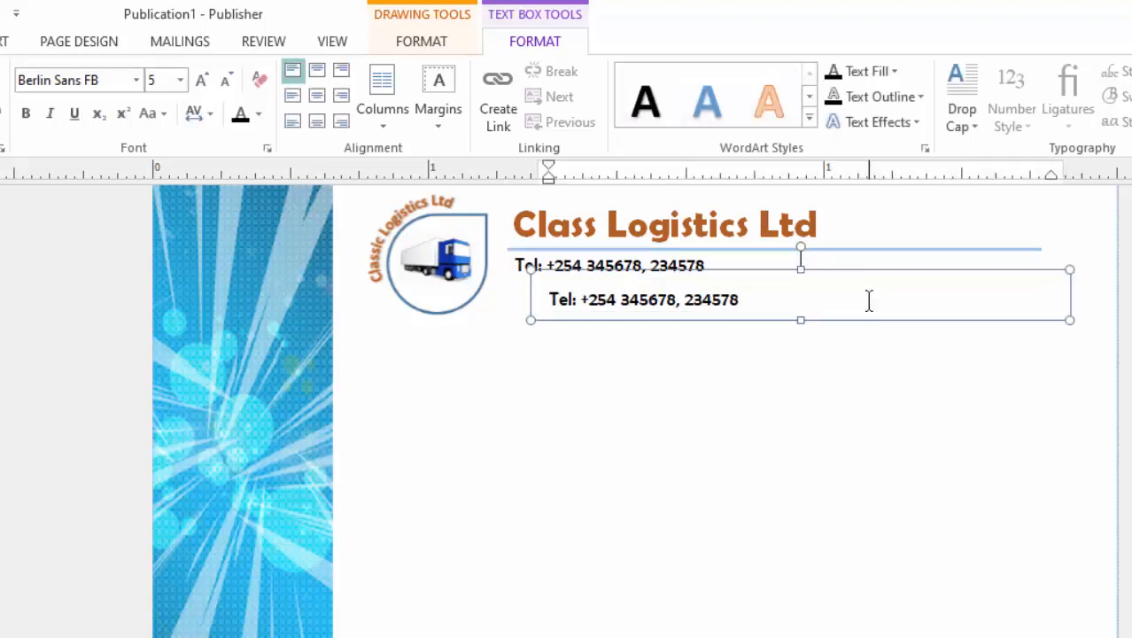
{"action": "left_click", "coordinate": [837, 320]}
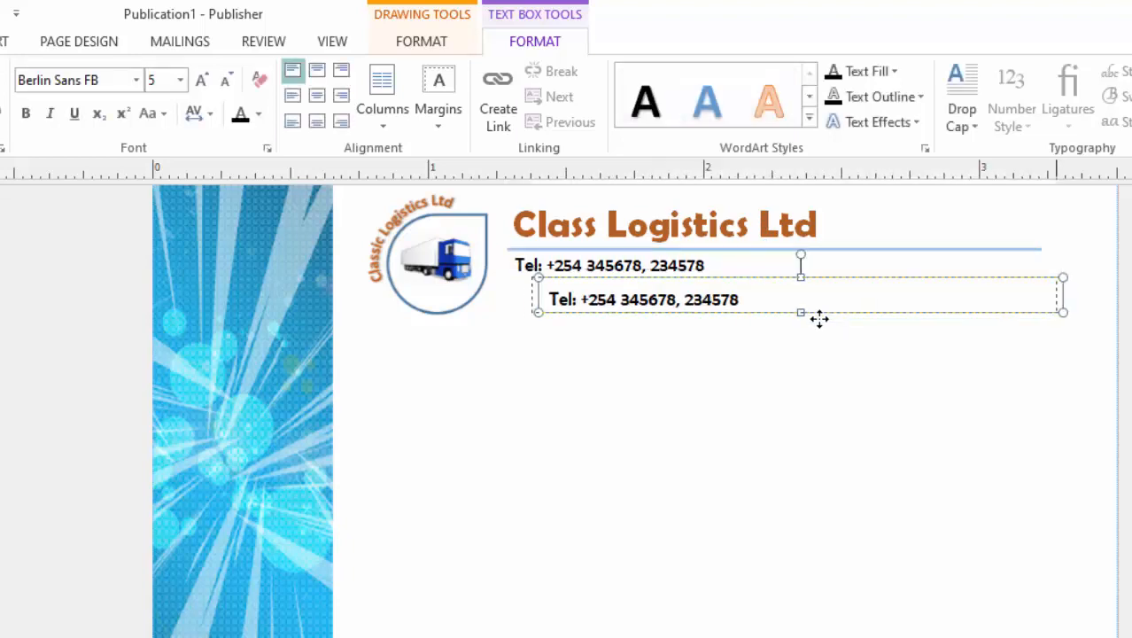
{"action": "left_click_drag", "start_coordinate": [819, 319], "coordinate": [802, 319]}
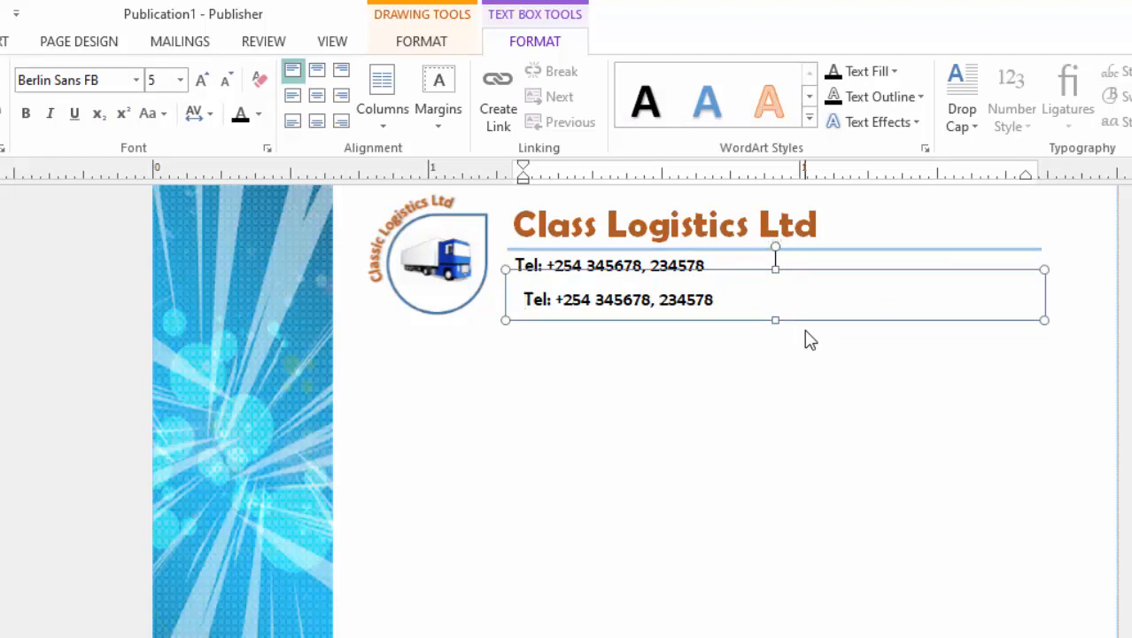
Replace the copied Tel text with an E-mail entry containing the company's e-mail address.
{"action": "type", "text": "E"}
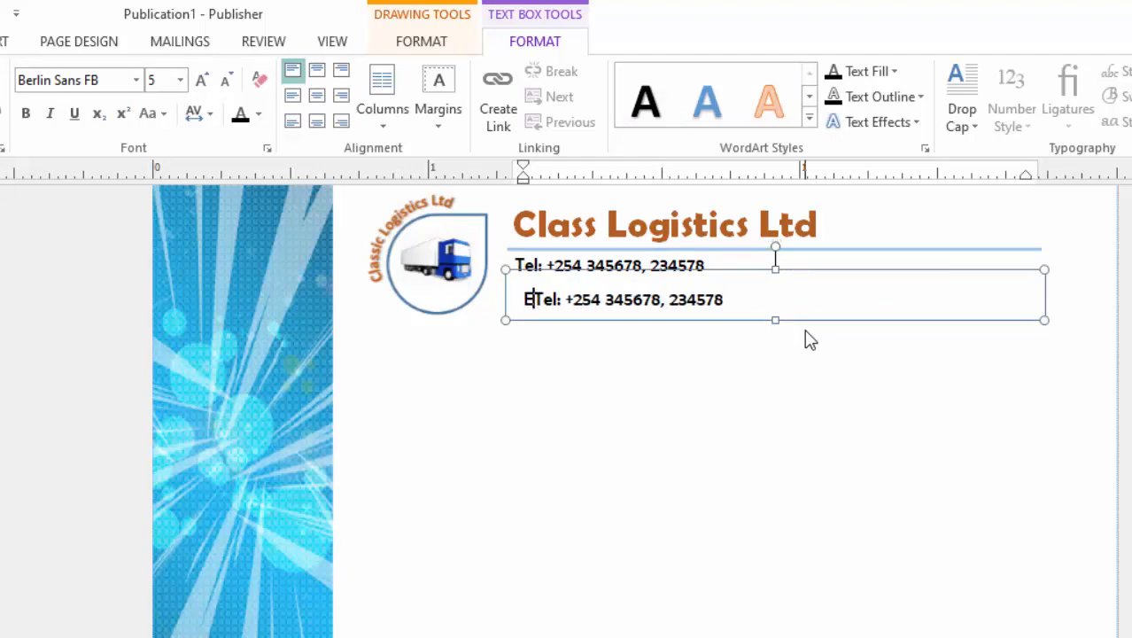
{"action": "type", "text": "-mail"}
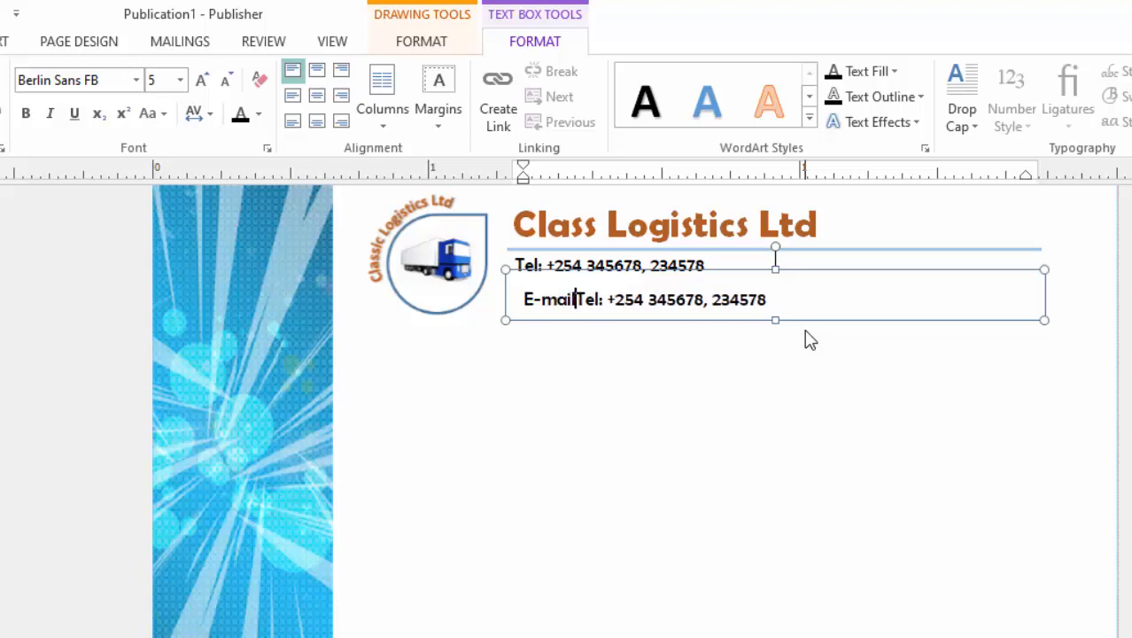
{"action": "type", "text": ":"}
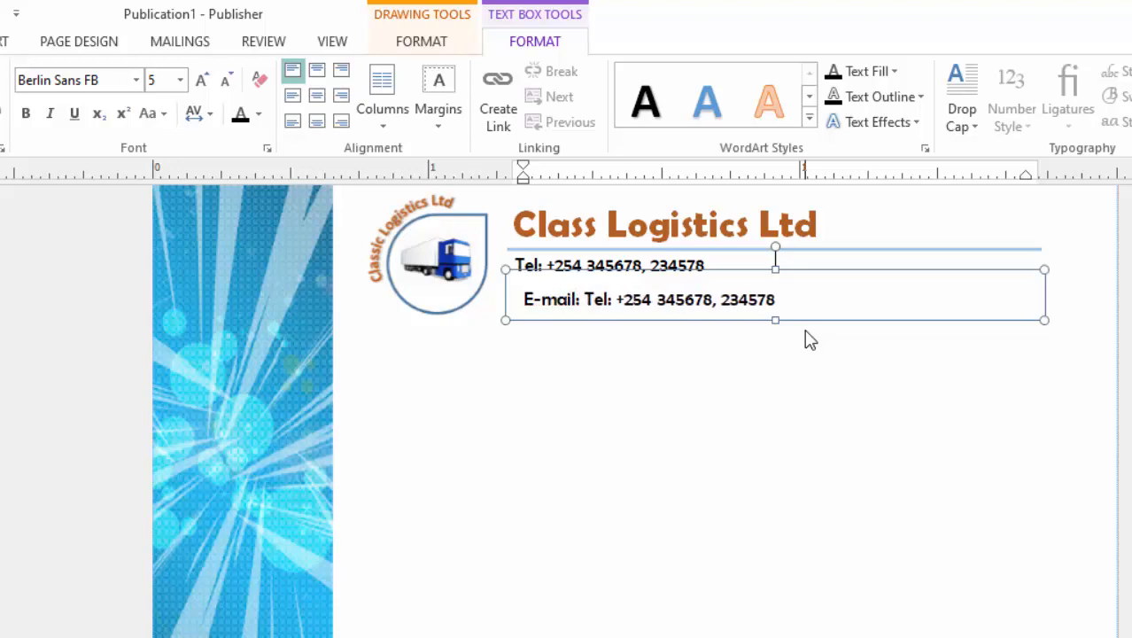
{"action": "key", "text": "Delete"}
{"action": "key", "text": "Delete"}
{"action": "key", "text": "Delete"}
{"action": "key", "text": "Delete"}
{"action": "key", "text": "Delete"}
{"action": "key", "text": "Delete"}
{"action": "key", "text": "Delete"}
{"action": "key", "text": "Delete"}
{"action": "key", "text": "Delete"}
{"action": "key", "text": "Delete"}
{"action": "key", "text": "Delete"}
{"action": "key", "text": "Delete"}
{"action": "key", "text": "Delete"}
{"action": "key", "text": "Delete"}
{"action": "key", "text": "Delete"}
{"action": "key", "text": "Delete"}
{"action": "key", "text": "Delete"}
{"action": "key", "text": "Delete"}
{"action": "key", "text": "Delete"}
{"action": "key", "text": "Delete"}
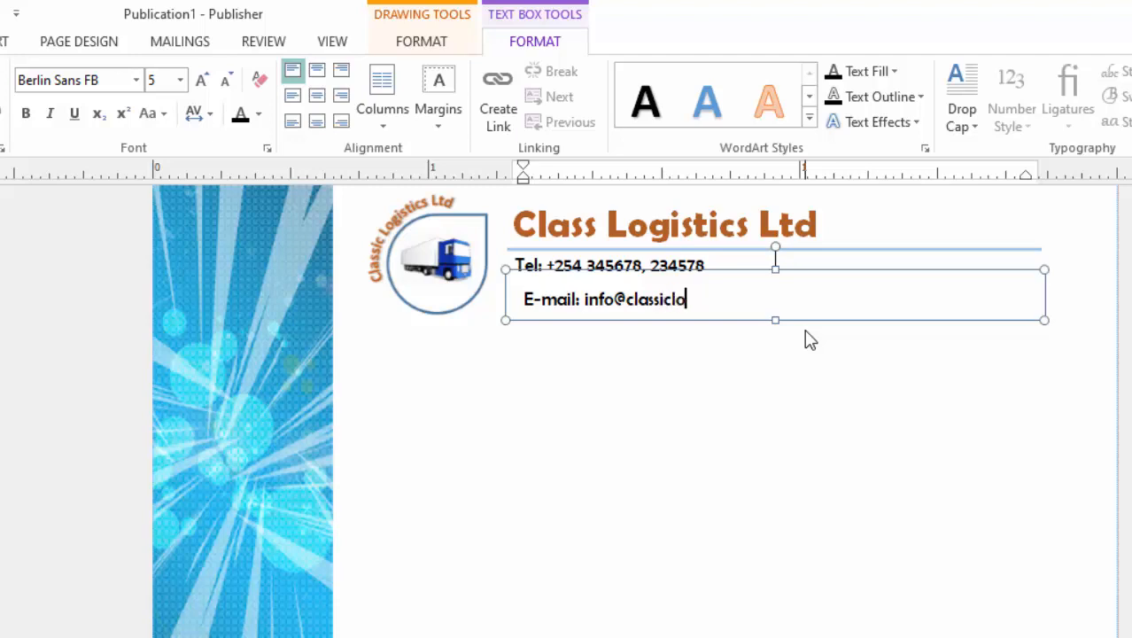
{"action": "type", "text": "gistics.co"}
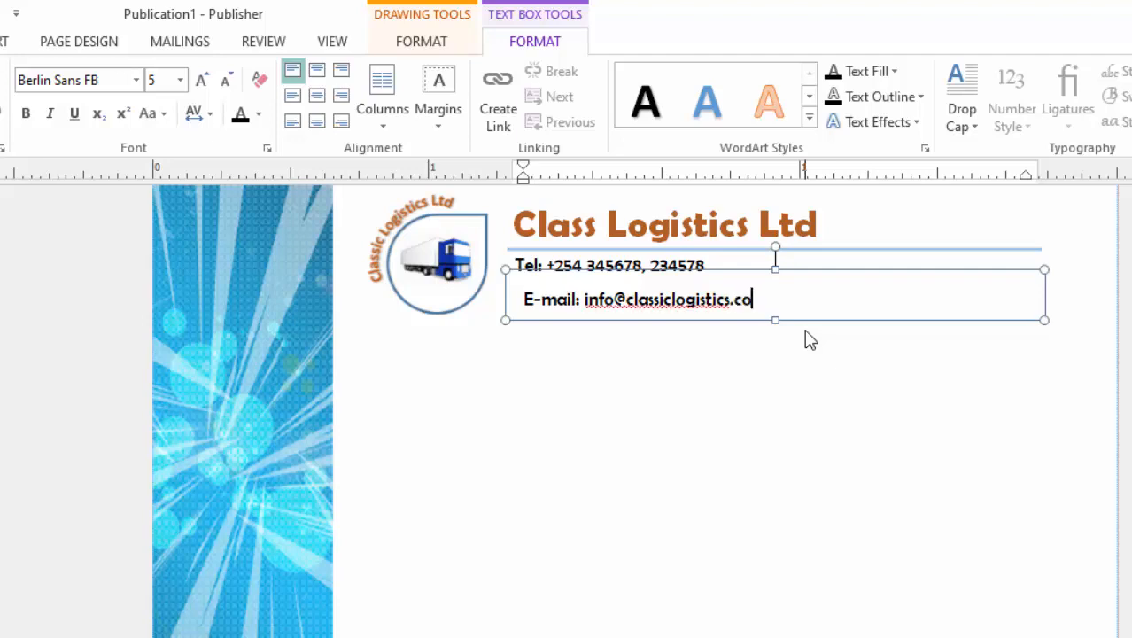
{"action": "type", "text": ".ke"}
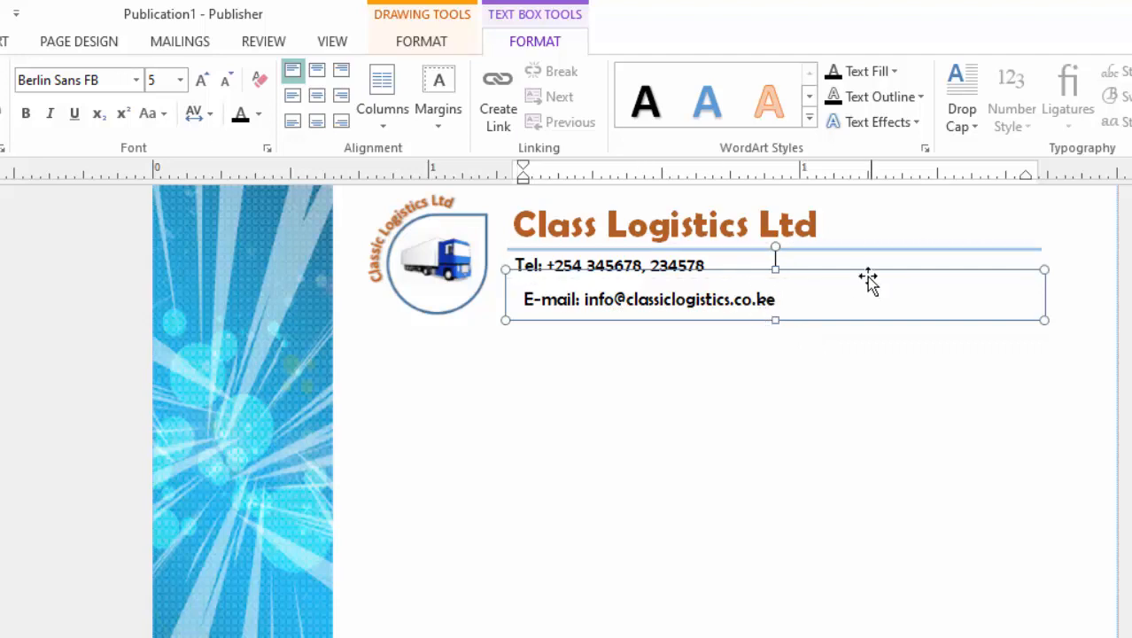
Align the e-mail text box with the left edge of the Tel entry and nudge it up close beneath it.
{"action": "left_click_drag", "start_coordinate": [864, 271], "coordinate": [846, 267]}
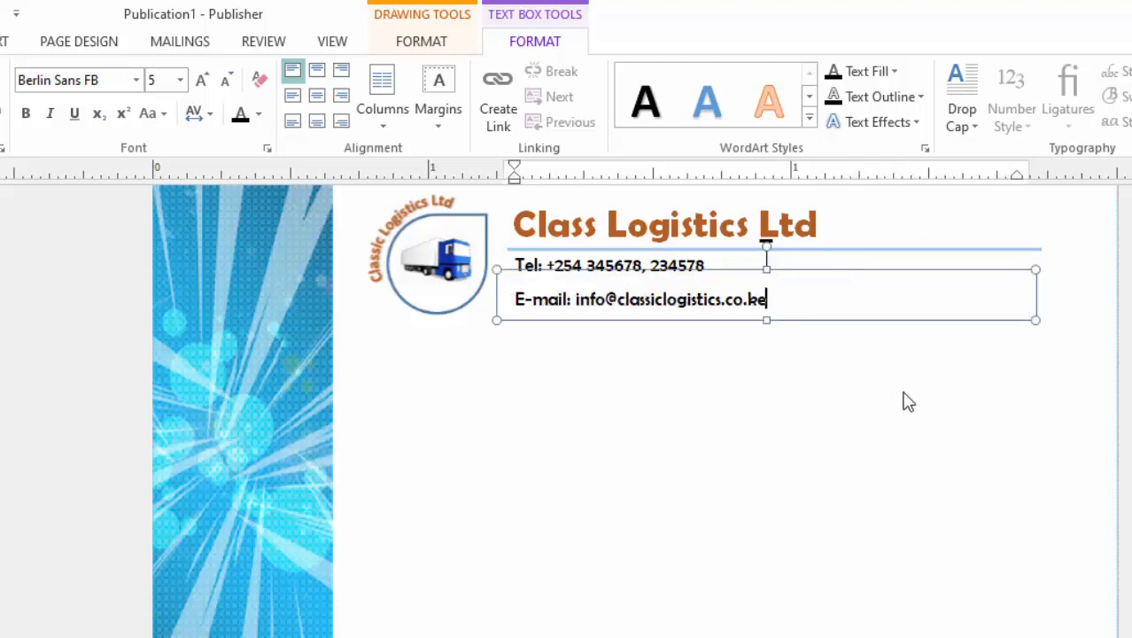
{"action": "left_click", "coordinate": [860, 271]}
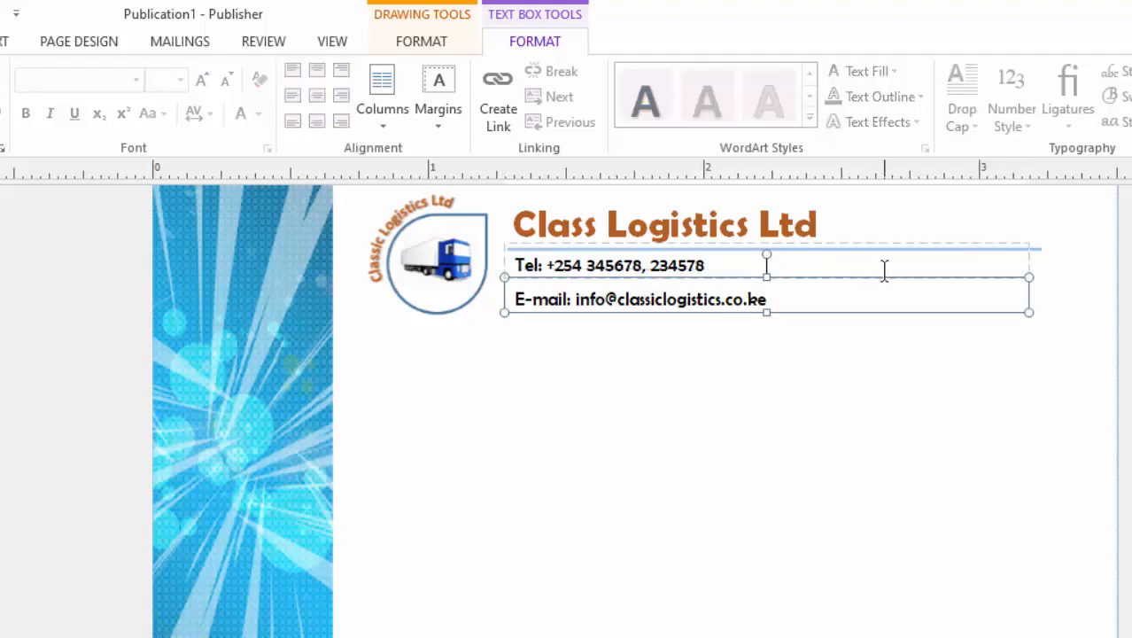
{"action": "key", "text": "Up"}
{"action": "key", "text": "Up"}
{"action": "key", "text": "Up"}
{"action": "key", "text": "Up"}
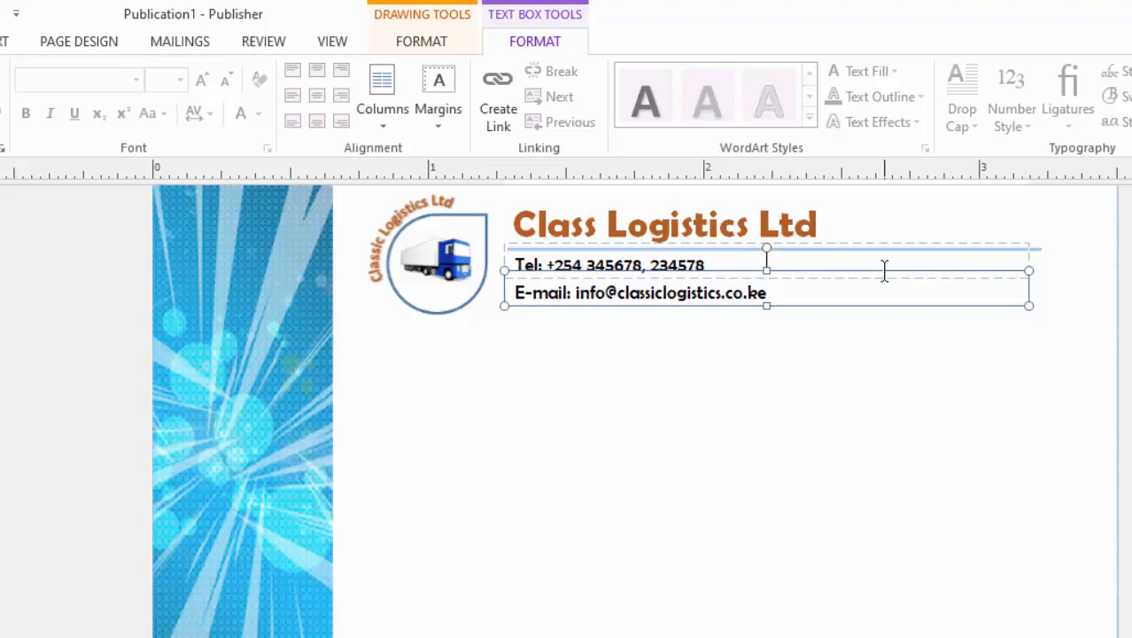
{"action": "left_click", "coordinate": [690, 400]}
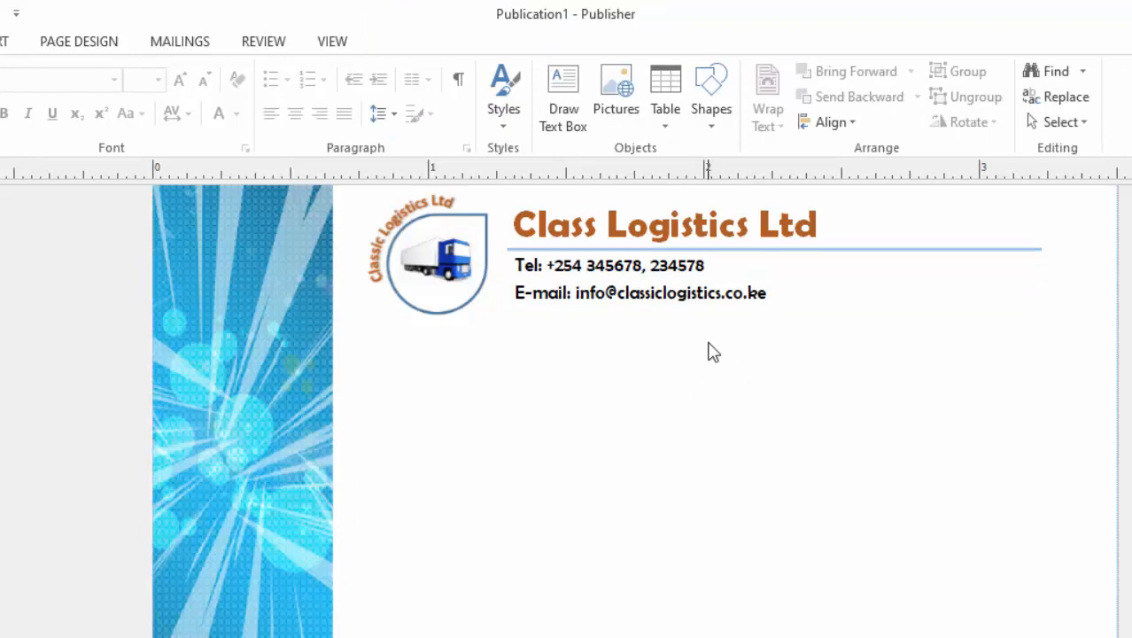
Duplicate the e-mail text box and nudge the copy left and up until it lines up directly beneath the original.
{"action": "left_click", "coordinate": [778, 293]}
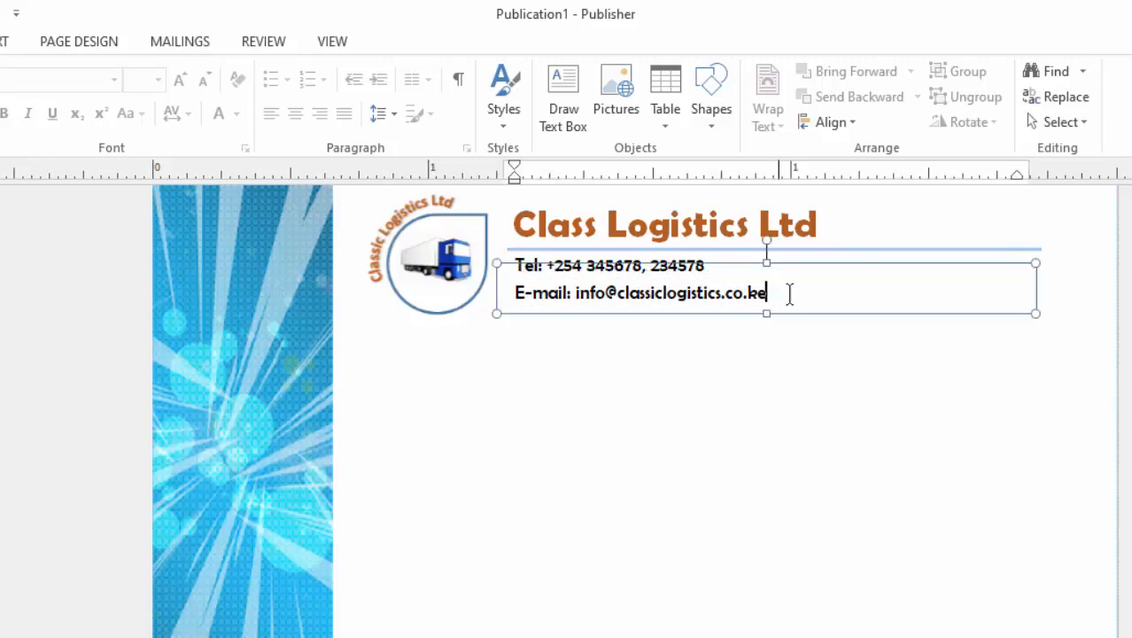
{"action": "left_click", "coordinate": [864, 268]}
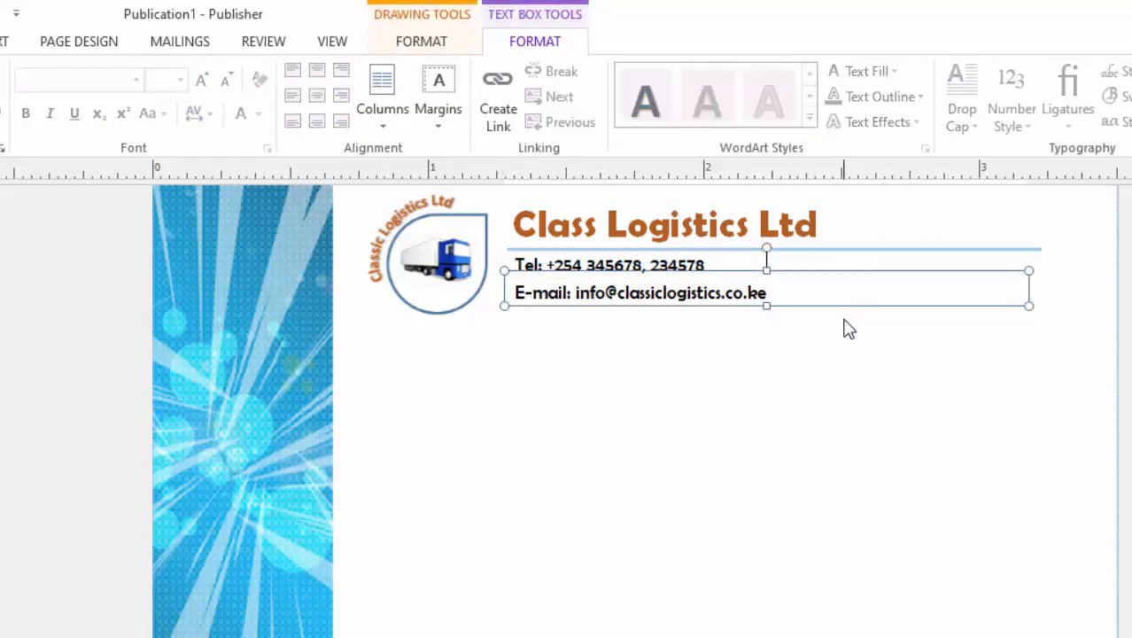
{"action": "key", "text": "ctrl+c"}
{"action": "key", "text": "ctrl+v"}
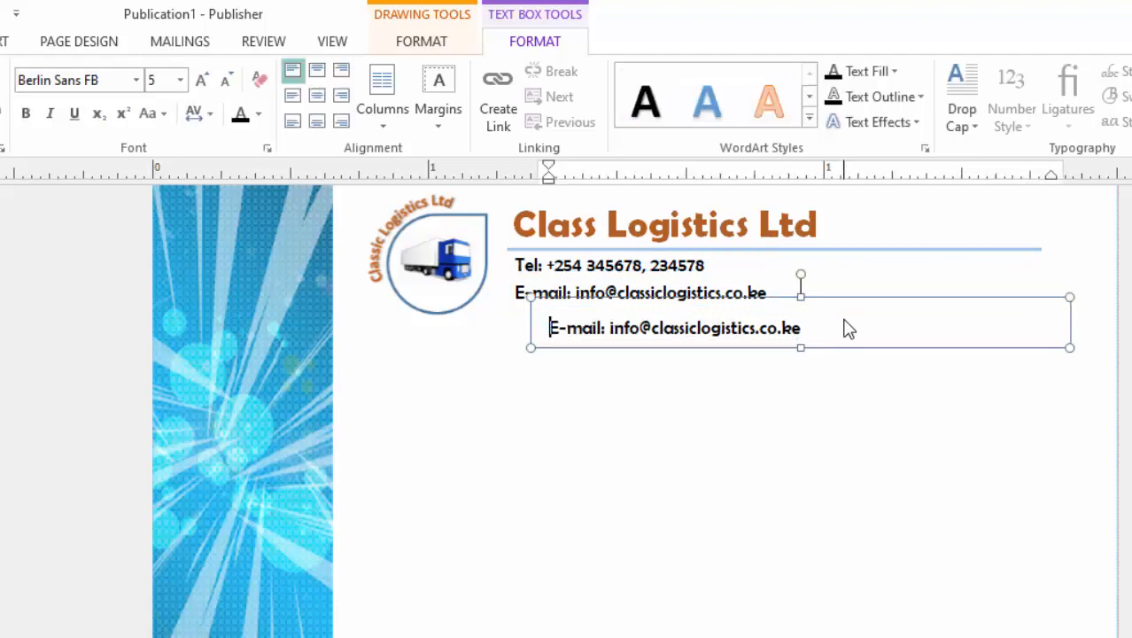
{"action": "left_click", "coordinate": [862, 346]}
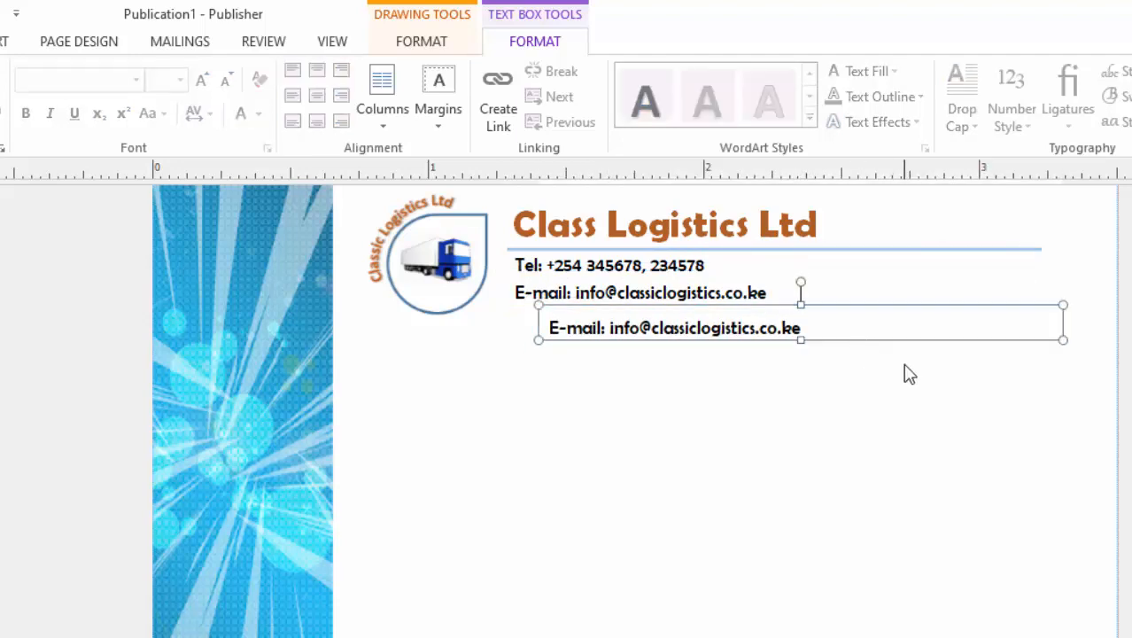
{"action": "key", "text": "Left"}
{"action": "key", "text": "Left"}
{"action": "key", "text": "Left"}
{"action": "key", "text": "Left"}
{"action": "key", "text": "Left"}
{"action": "key", "text": "Left"}
{"action": "key", "text": "Left"}
{"action": "key", "text": "Left"}
{"action": "key", "text": "Left"}
{"action": "key", "text": "Left"}
{"action": "key", "text": "Left"}
{"action": "key", "text": "Left"}
{"action": "key", "text": "Left"}
{"action": "key", "text": "Left"}
{"action": "key", "text": "Left"}
{"action": "key", "text": "Left"}
{"action": "key", "text": "Left"}
{"action": "key", "text": "Left"}
{"action": "key", "text": "Left"}
{"action": "key", "text": "Left"}
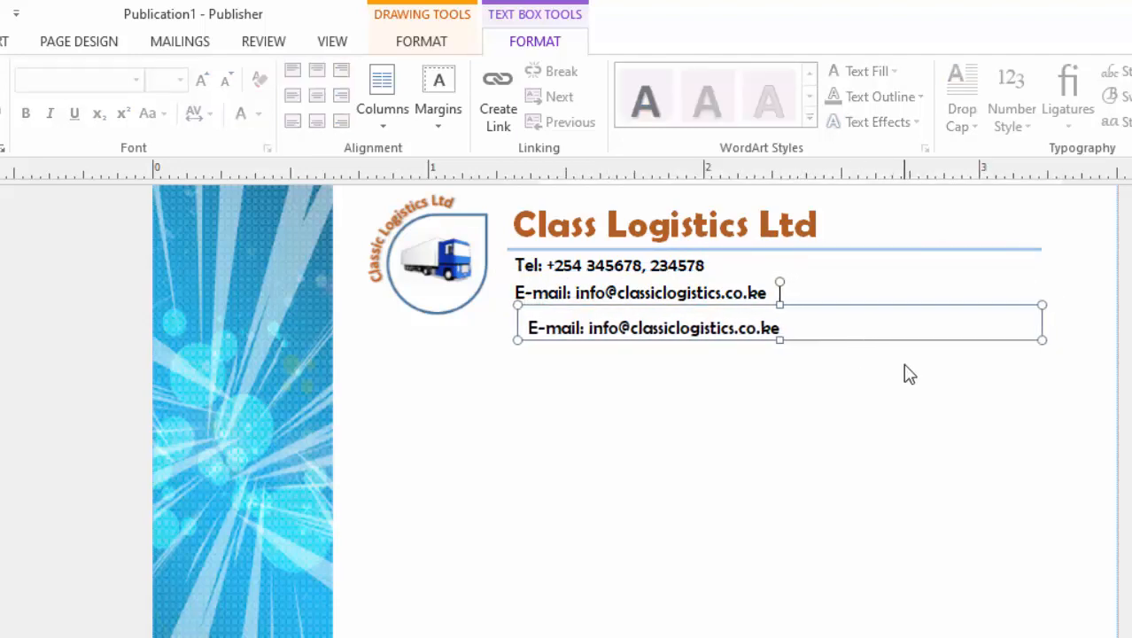
{"action": "key", "text": "Left"}
{"action": "key", "text": "Left"}
{"action": "key", "text": "Left"}
{"action": "key", "text": "Up"}
{"action": "key", "text": "Up"}
{"action": "key", "text": "Up"}
{"action": "key", "text": "Up"}
{"action": "key", "text": "Up"}
{"action": "key", "text": "Up"}
{"action": "key", "text": "Up"}
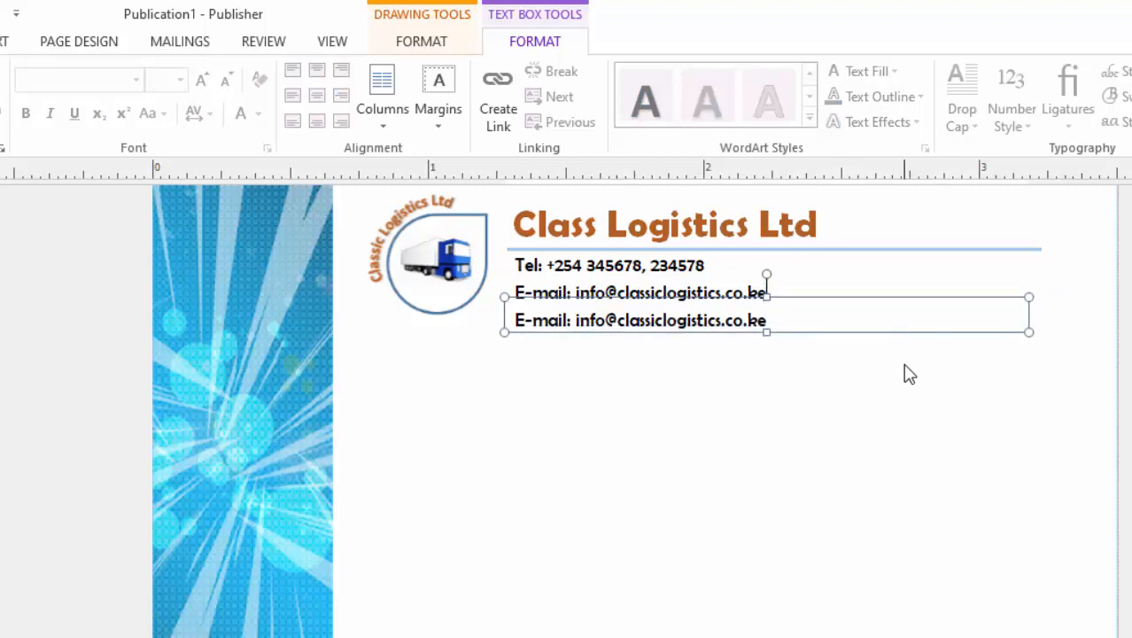
Replace the text in the lower copy of the e-mail box with a Head office entry containing the company's office address.
{"action": "left_click", "coordinate": [792, 323]}
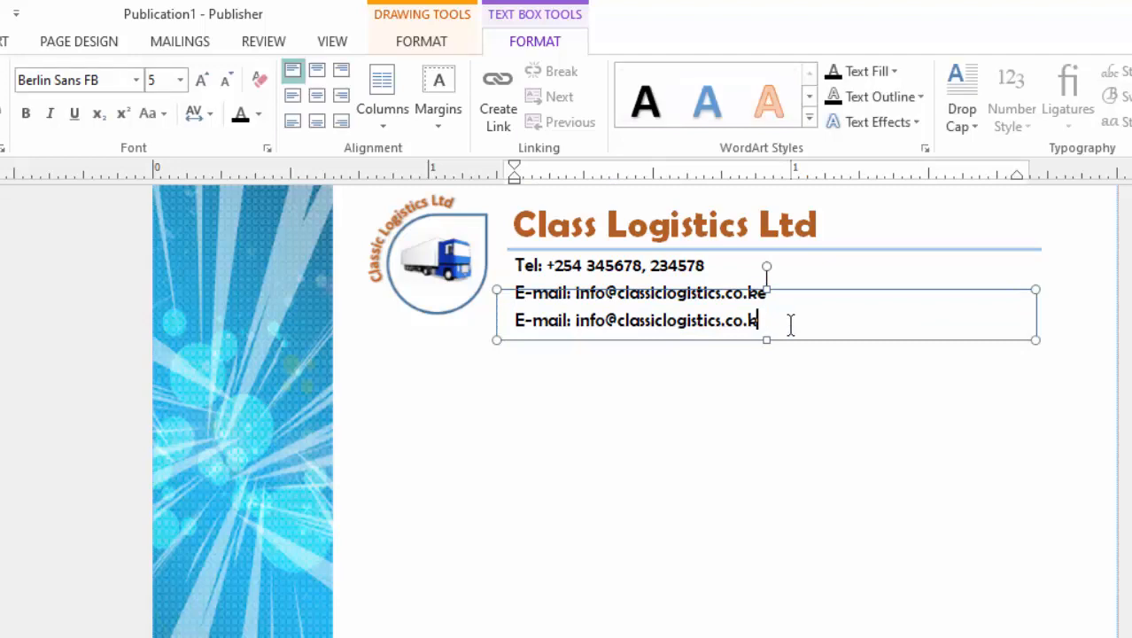
{"action": "key", "text": "BackSpace"}
{"action": "key", "text": "BackSpace"}
{"action": "key", "text": "BackSpace"}
{"action": "key", "text": "BackSpace"}
{"action": "key", "text": "BackSpace"}
{"action": "key", "text": "BackSpace"}
{"action": "key", "text": "BackSpace"}
{"action": "key", "text": "BackSpace"}
{"action": "key", "text": "BackSpace"}
{"action": "key", "text": "BackSpace"}
{"action": "key", "text": "BackSpace"}
{"action": "key", "text": "BackSpace"}
{"action": "key", "text": "BackSpace"}
{"action": "key", "text": "BackSpace"}
{"action": "key", "text": "BackSpace"}
{"action": "key", "text": "BackSpace"}
{"action": "key", "text": "BackSpace"}
{"action": "key", "text": "BackSpace"}
{"action": "key", "text": "BackSpace"}
{"action": "key", "text": "BackSpace"}
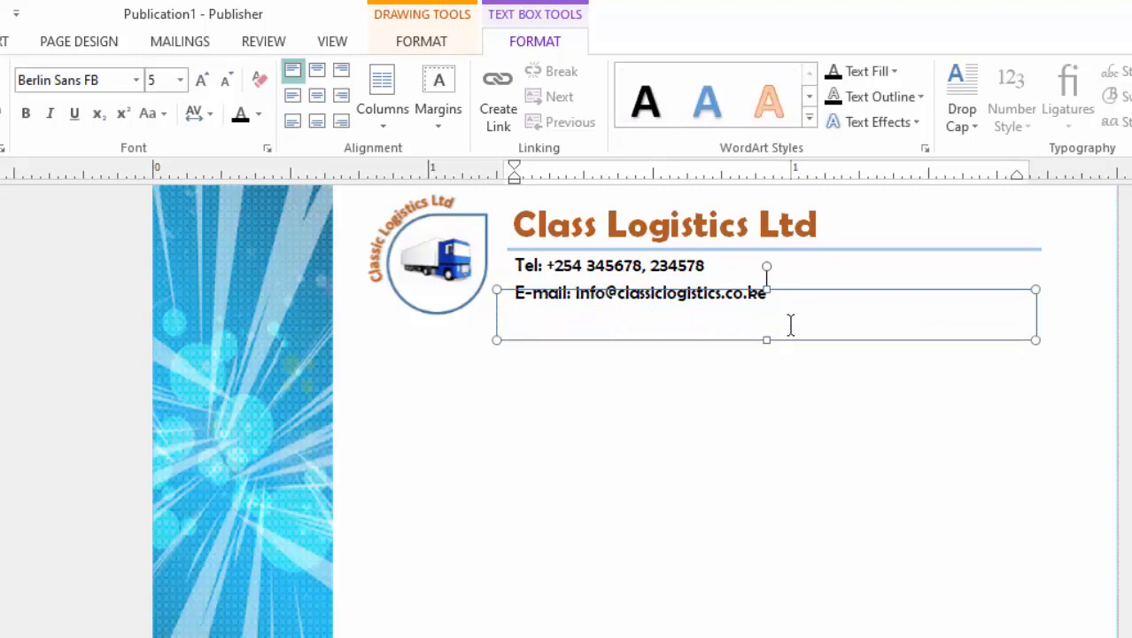
{"action": "type", "text": "Locat"}
{"action": "type", "text": "Head office: 4th floor"}
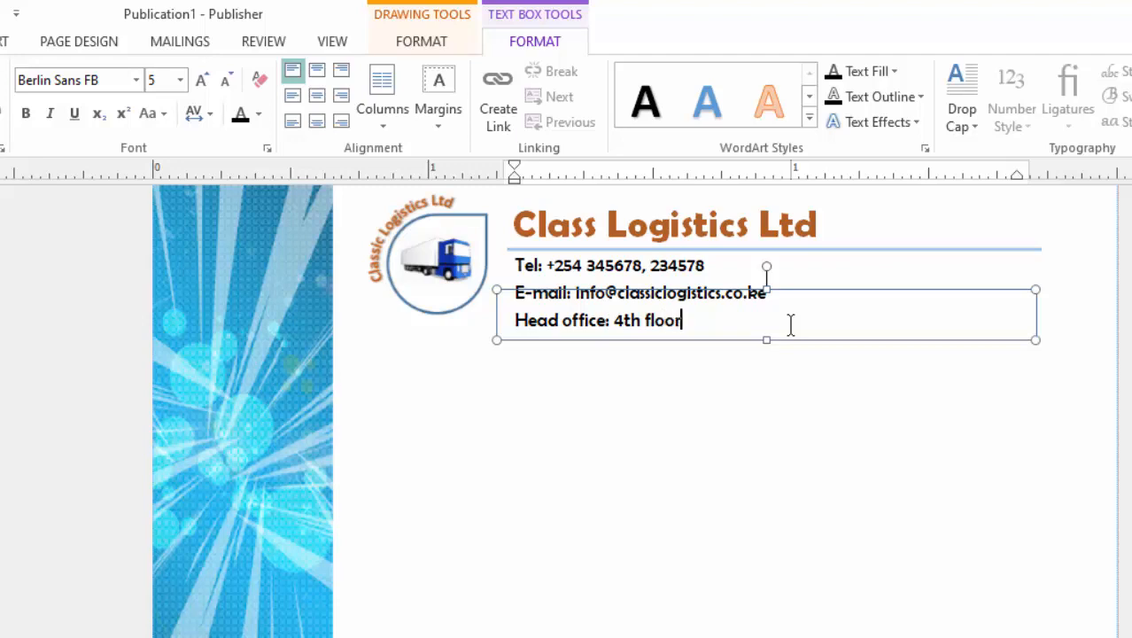
{"action": "type", "text": ", Imara"}
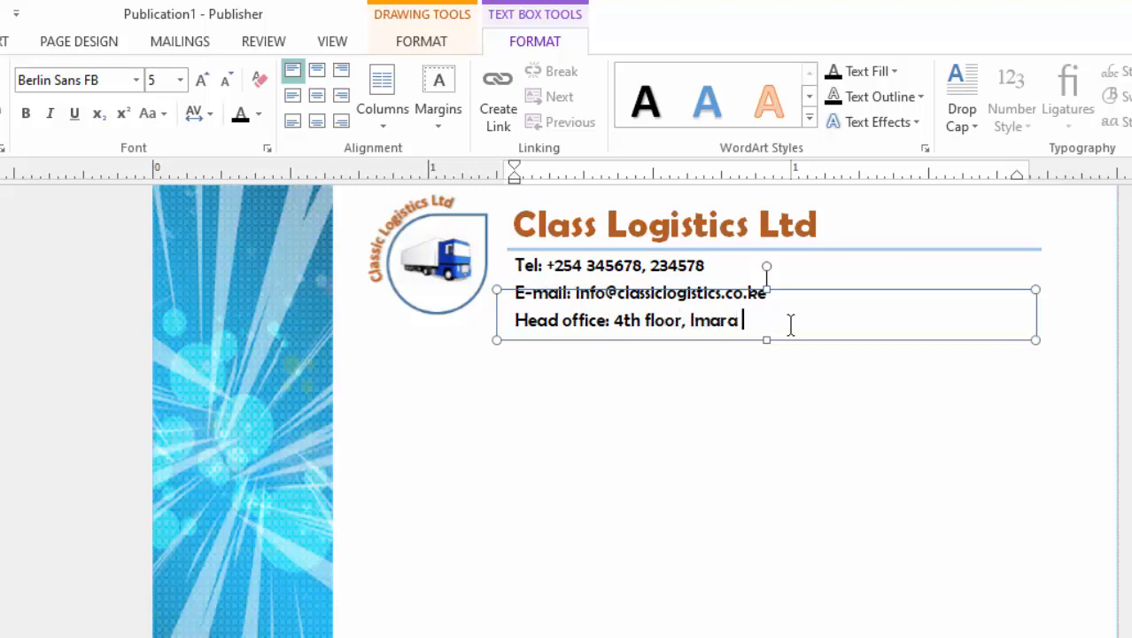
{"action": "type", "text": " Building, Moi "}
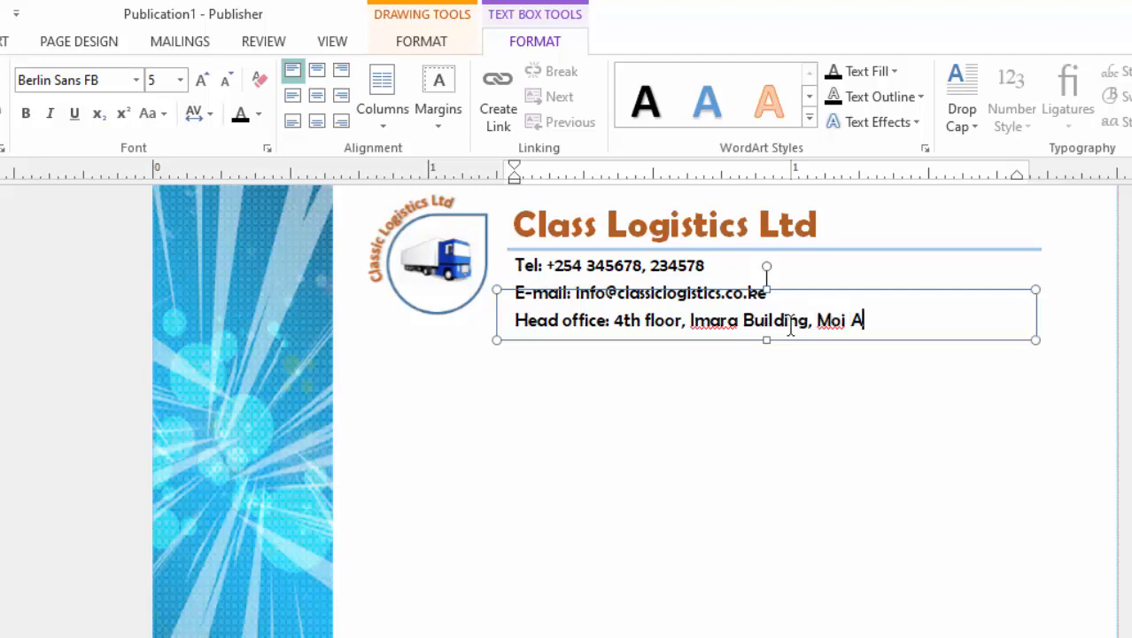
{"action": "type", "text": "Avenue, Nairobi"}
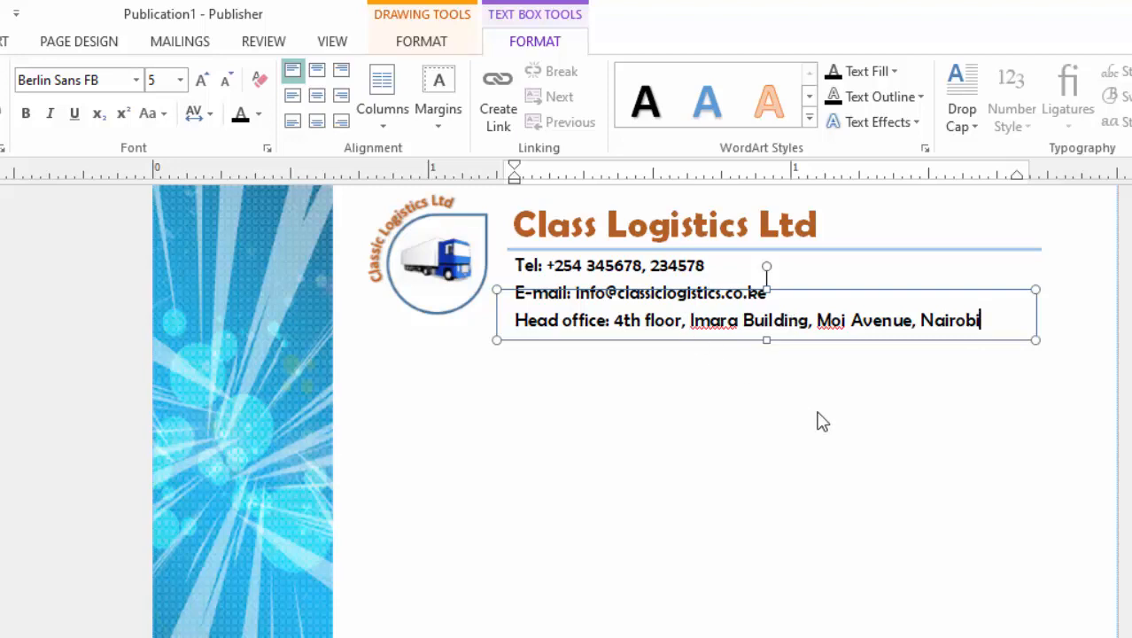
{"action": "left_click", "coordinate": [786, 410]}
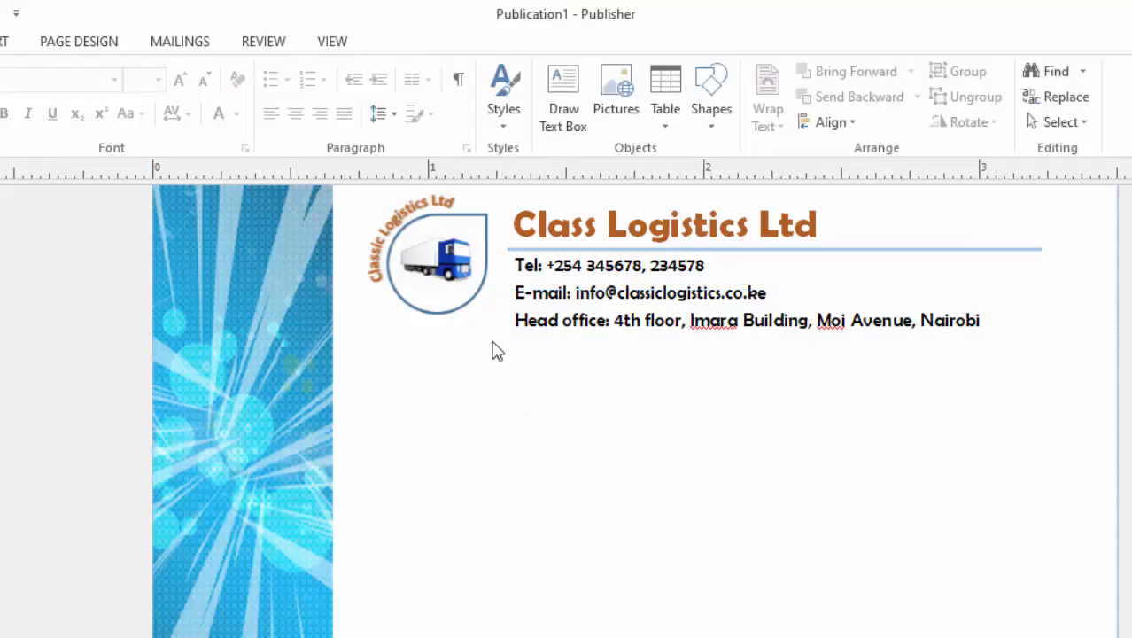
Enlarge the logo slightly toward the blue strip so it reaches down alongside the Head office line.
{"action": "left_click", "coordinate": [424, 264]}
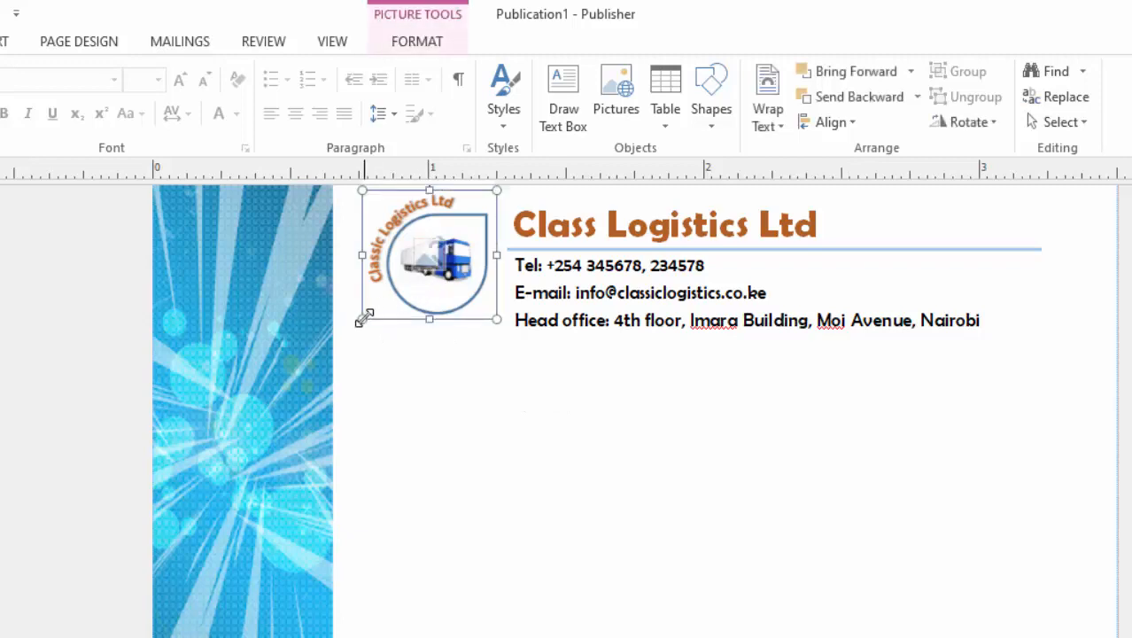
{"action": "left_click_drag", "start_coordinate": [361, 319], "coordinate": [350, 334]}
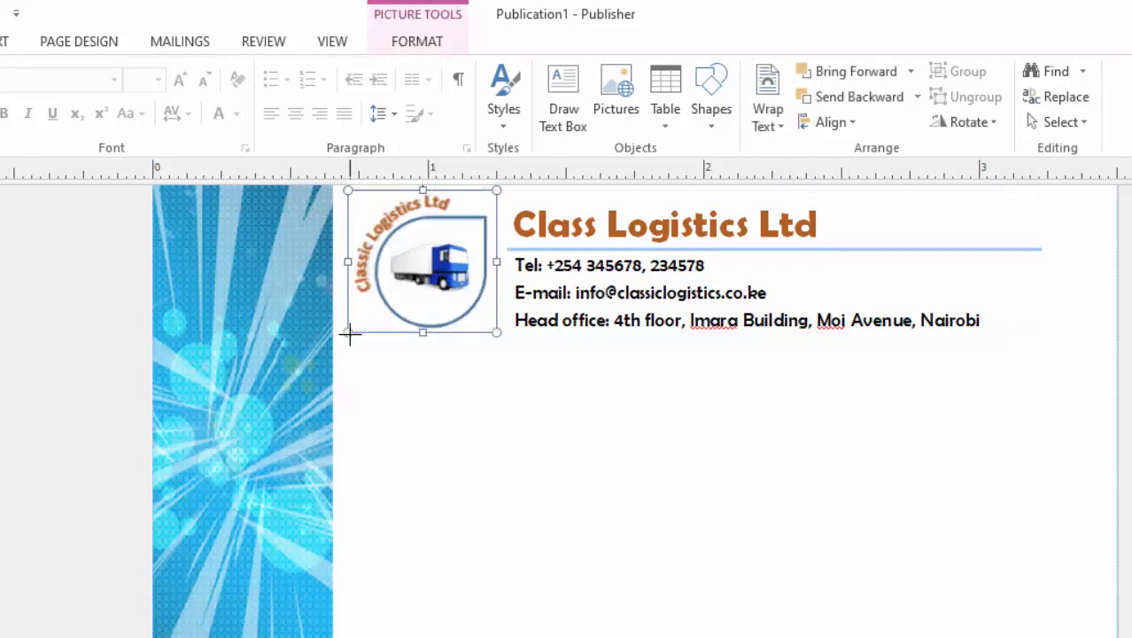
{"action": "left_click", "coordinate": [450, 435]}
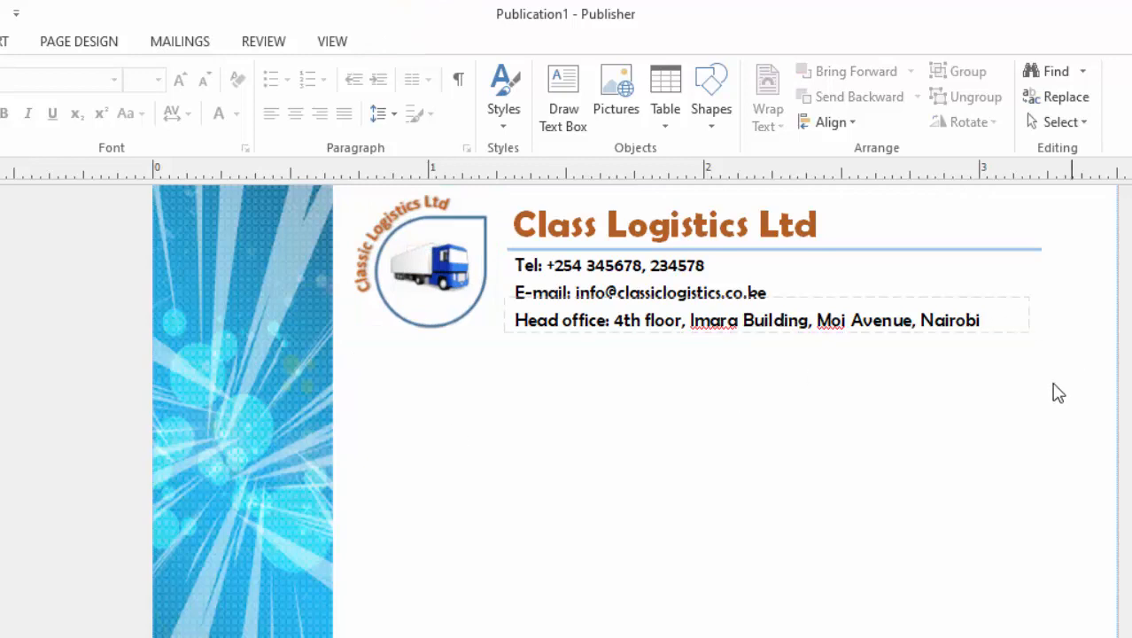
{"action": "scroll", "coordinate": [1031, 440], "scroll_direction": "up", "scroll_amount": 1}
{"action": "scroll", "coordinate": [1031, 440], "scroll_direction": "down", "scroll_amount": 1}
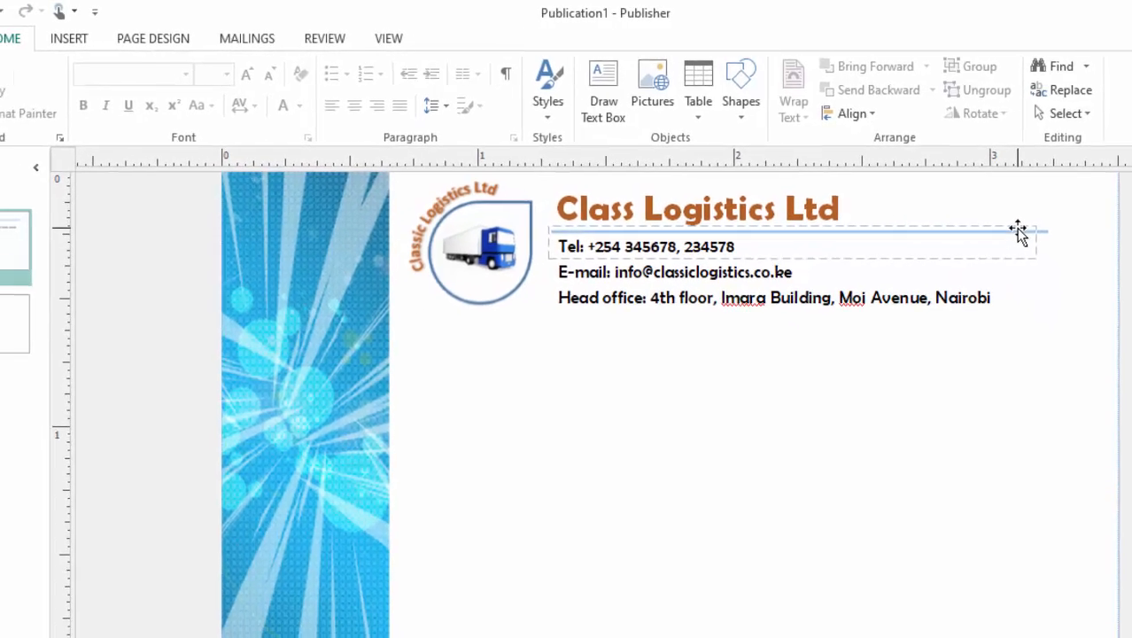
{"action": "left_click", "coordinate": [1019, 231]}
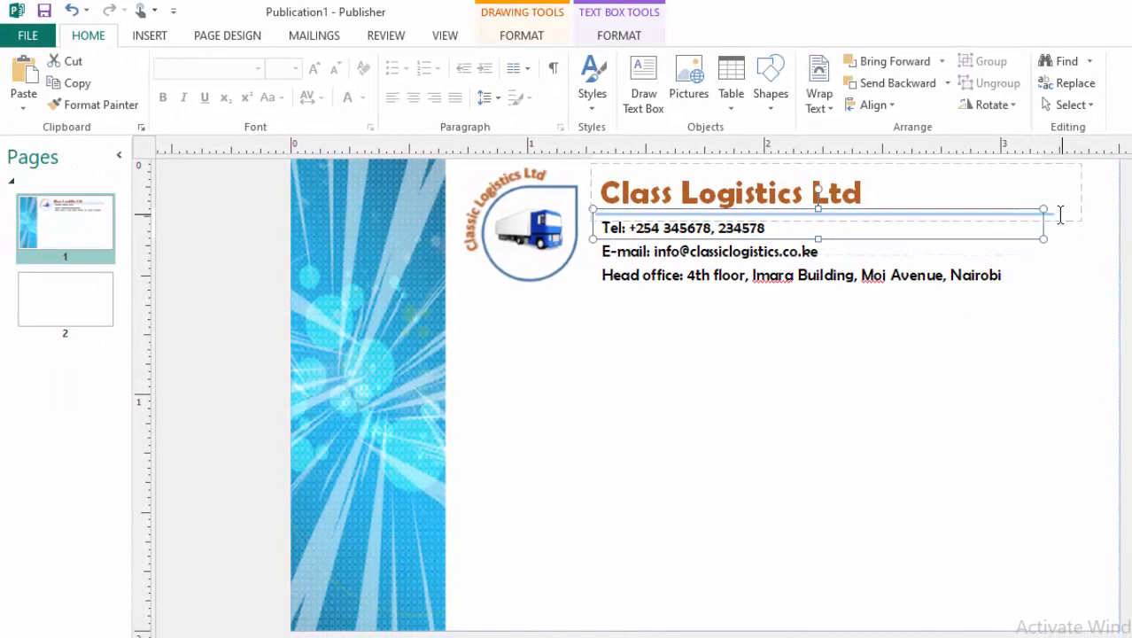
{"action": "left_click", "coordinate": [971, 359]}
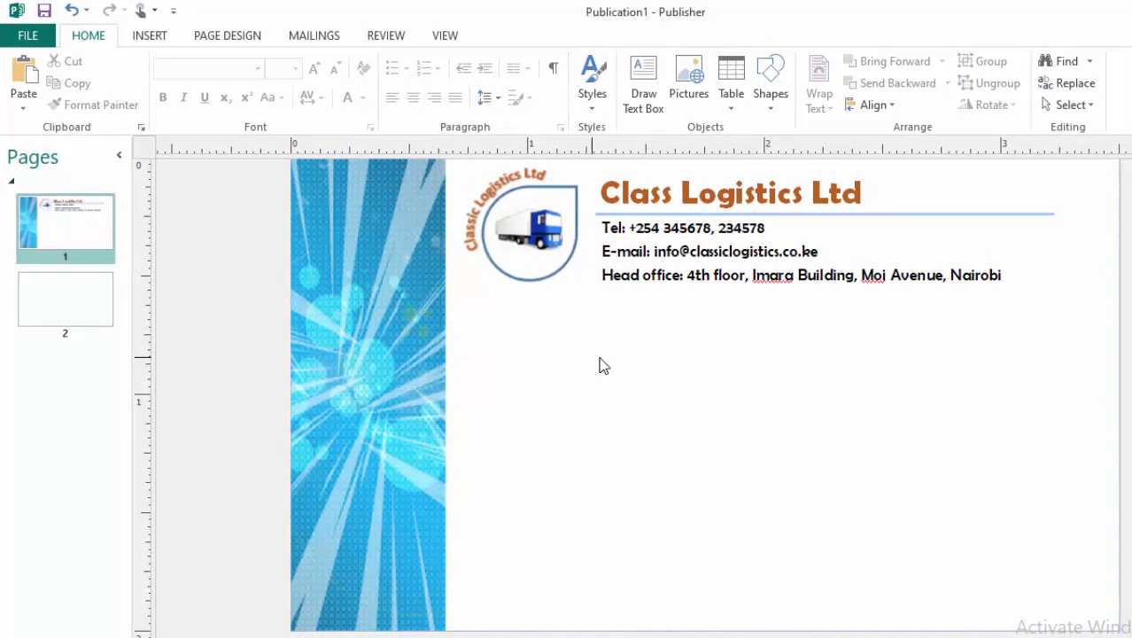
Add the two words flagged as misspelled in the Head office entry to the spelling dictionary.
{"action": "left_click", "coordinate": [764, 276]}
{"action": "right_click", "coordinate": [763, 276]}
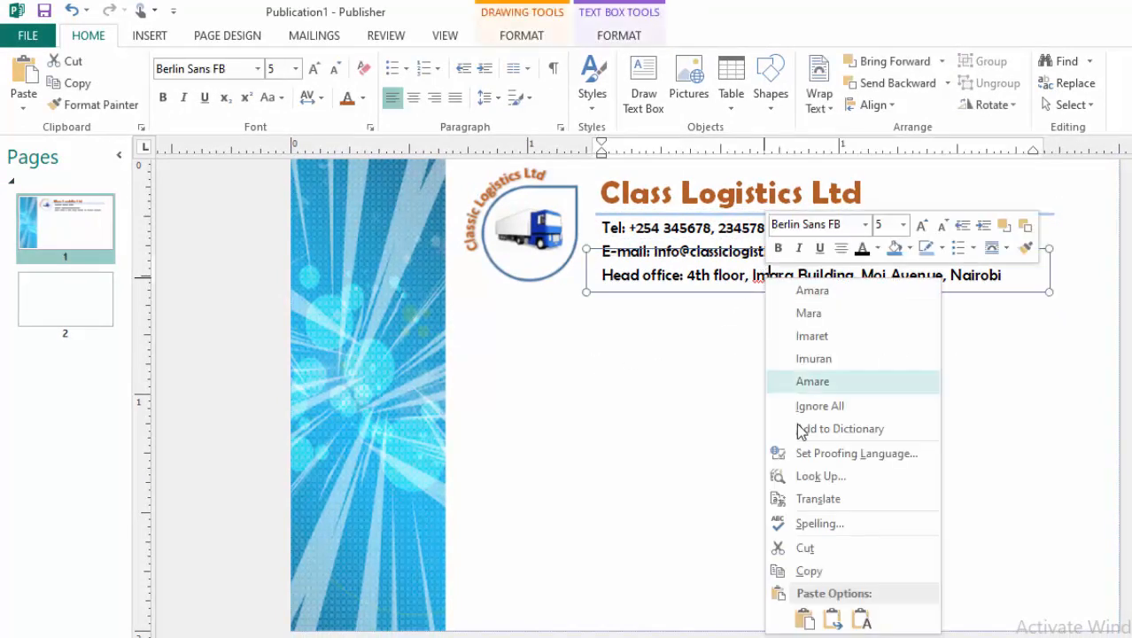
{"action": "left_click", "coordinate": [837, 429]}
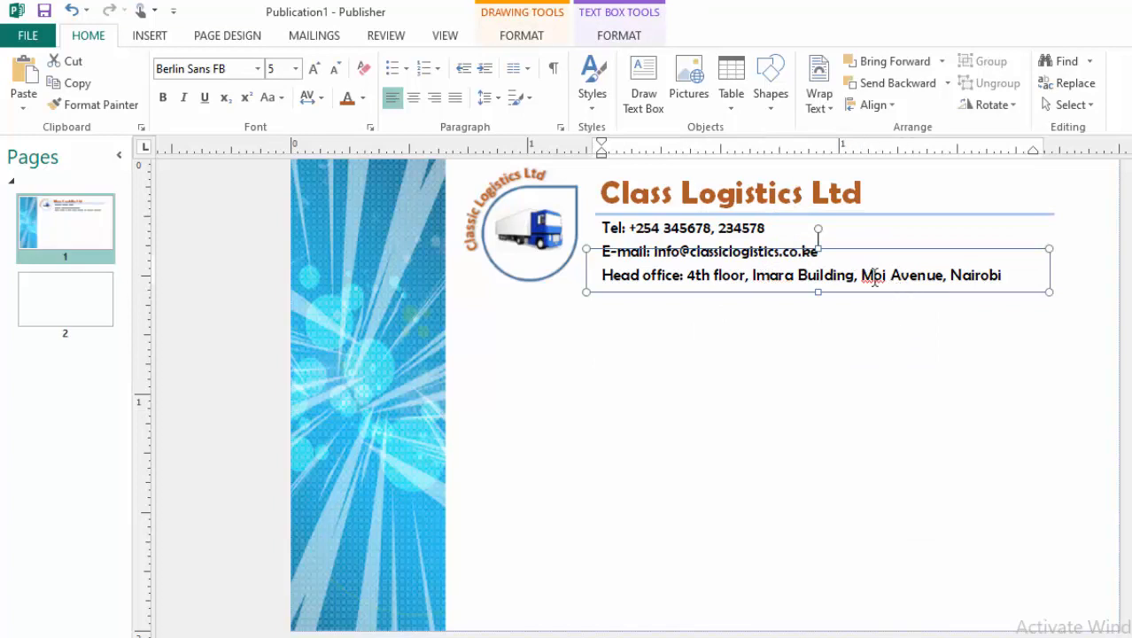
{"action": "right_click", "coordinate": [869, 277]}
{"action": "left_click", "coordinate": [943, 431]}
{"action": "left_click", "coordinate": [735, 400]}
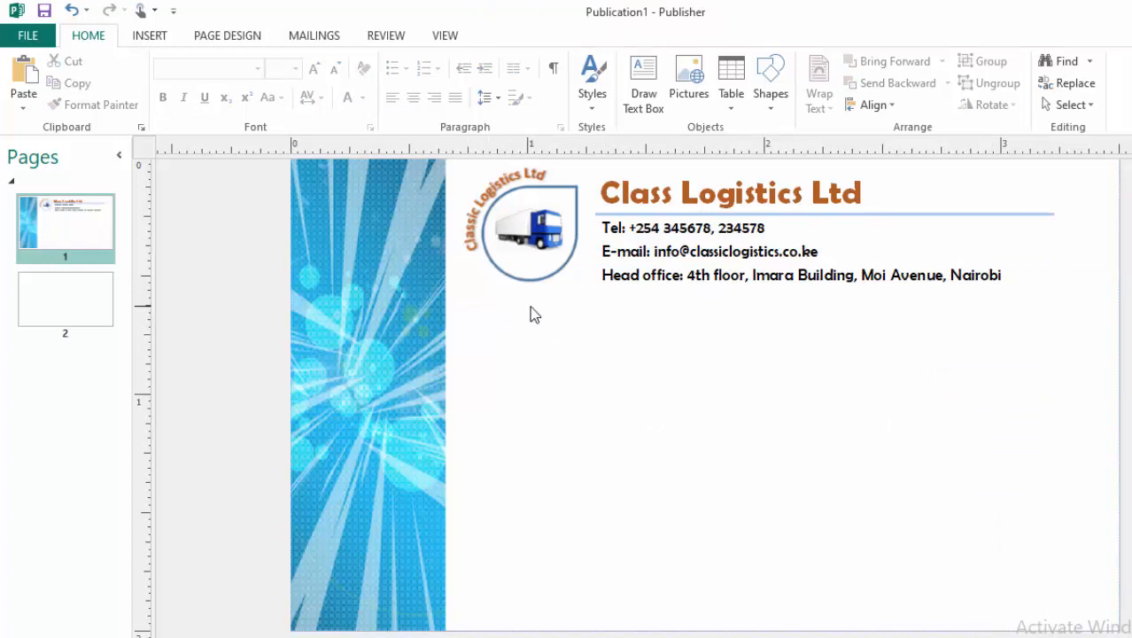
Draw a closed wavy Curve shape about 3.71 by 0.61 inches from the blue strip to the card's right edge, with no outline.
{"action": "left_click", "coordinate": [149, 37]}
{"action": "left_click", "coordinate": [258, 110]}
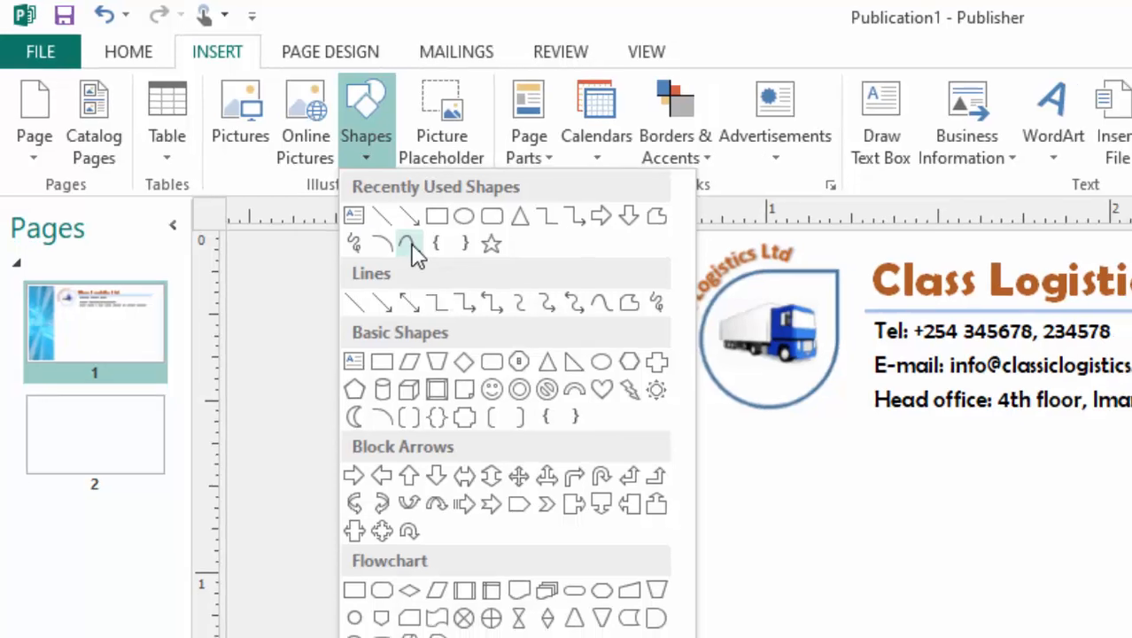
{"action": "left_click", "coordinate": [420, 250]}
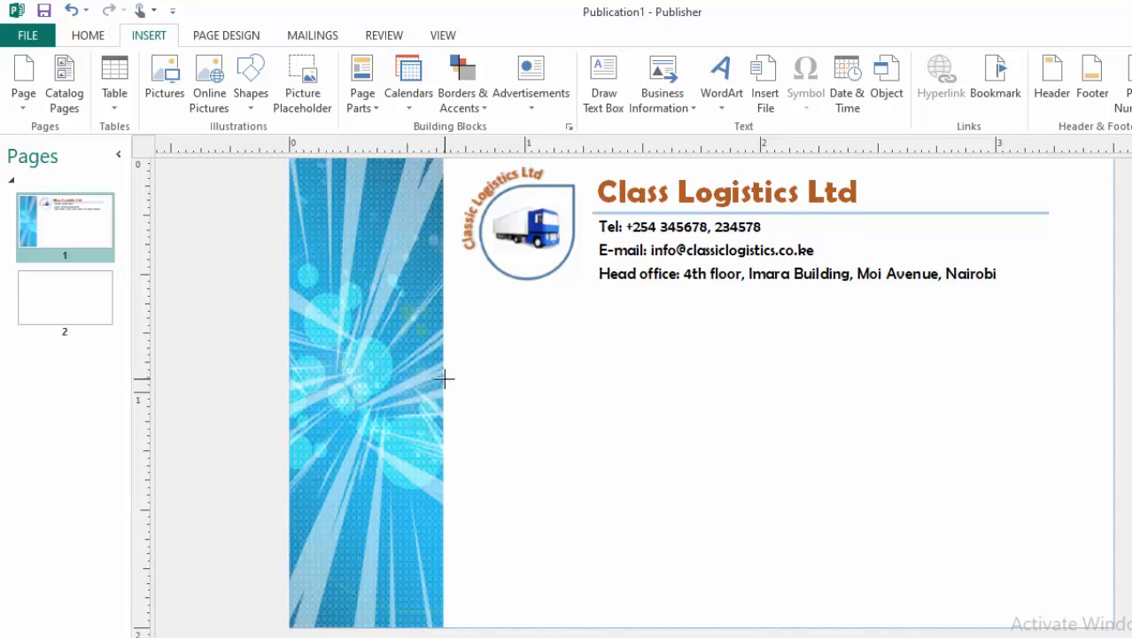
{"action": "left_click", "coordinate": [446, 380]}
{"action": "left_click", "coordinate": [544, 409]}
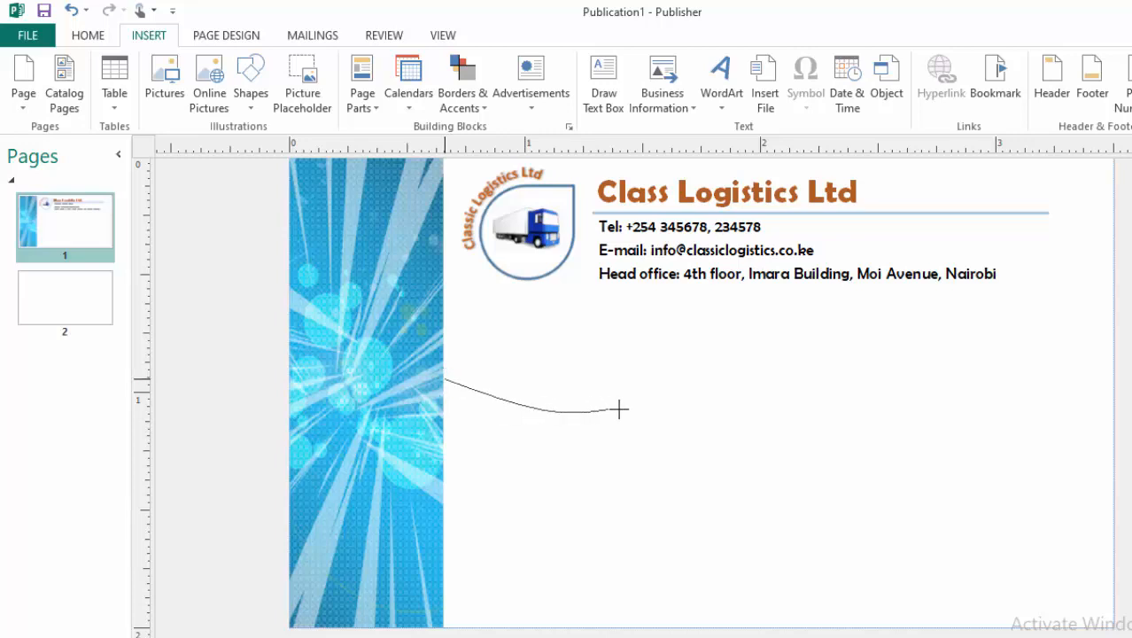
{"action": "left_click", "coordinate": [705, 369]}
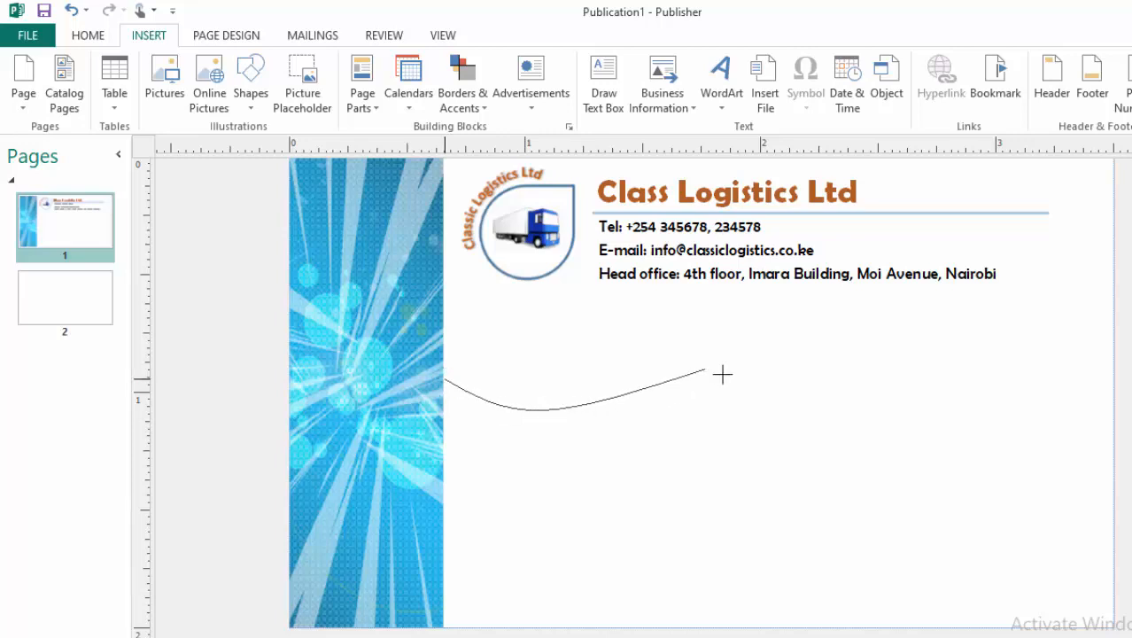
{"action": "left_click", "coordinate": [887, 448]}
{"action": "left_click", "coordinate": [998, 414]}
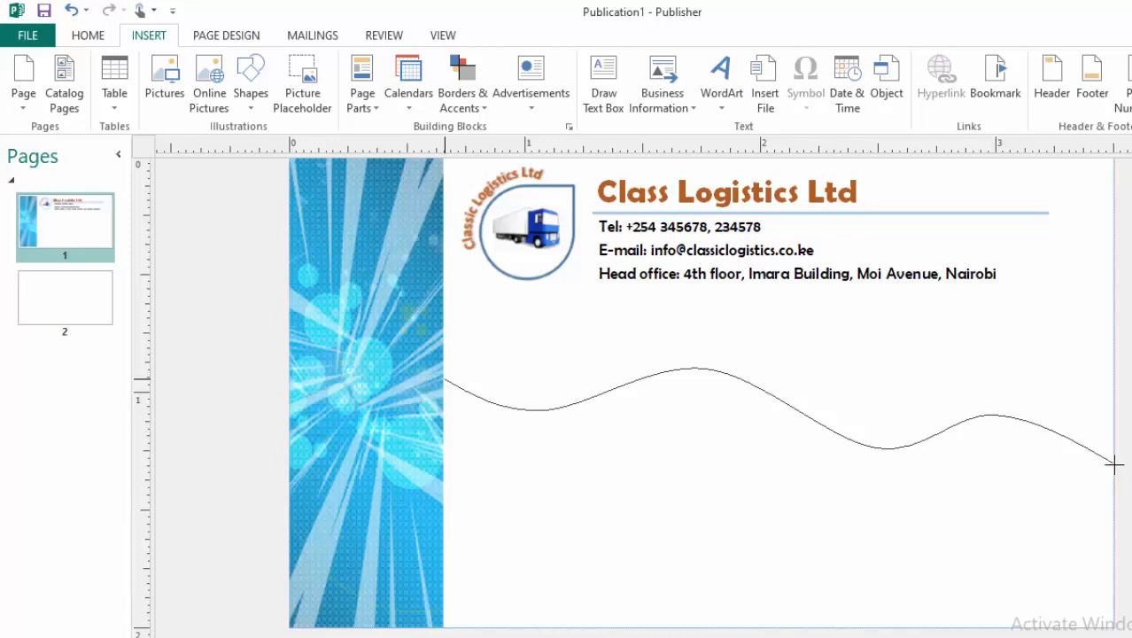
{"action": "left_click", "coordinate": [1113, 463]}
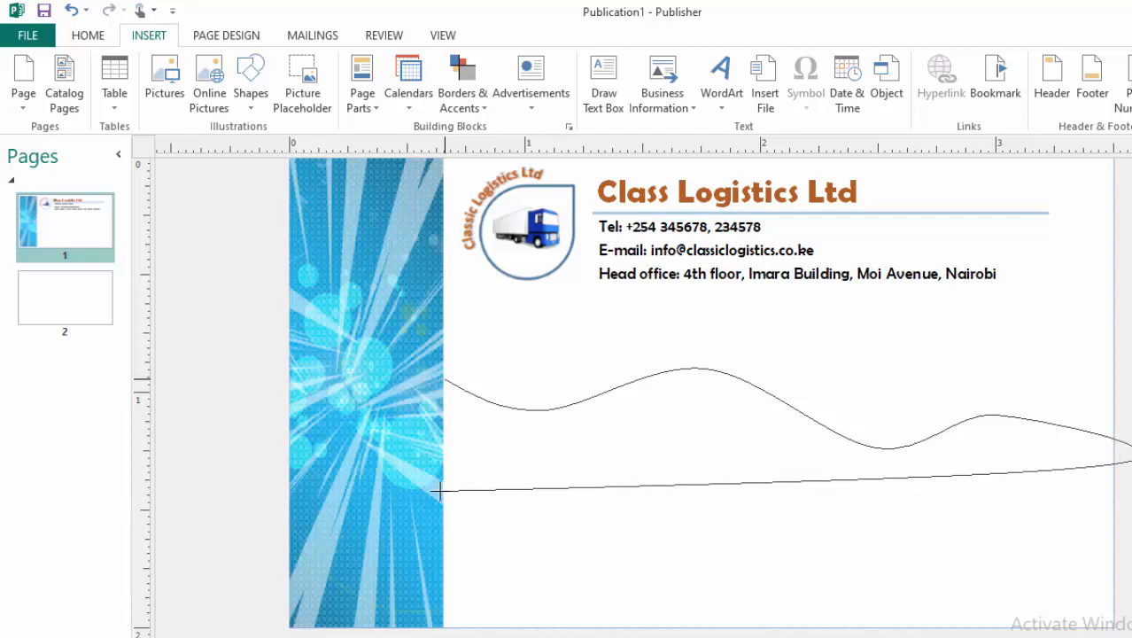
{"action": "left_click", "coordinate": [443, 491]}
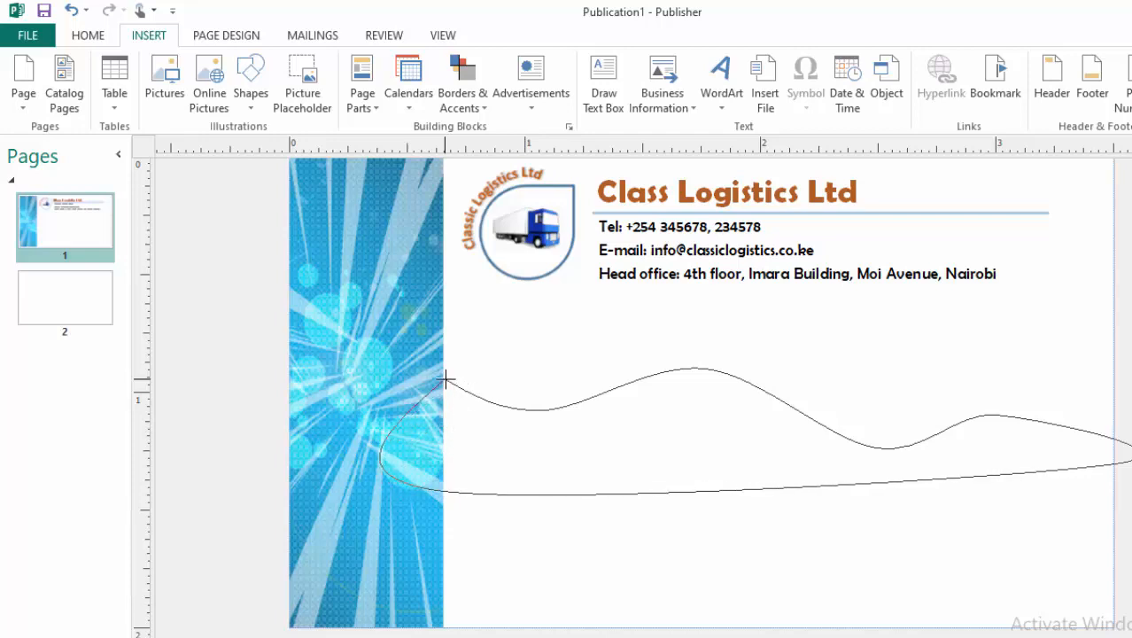
{"action": "left_click", "coordinate": [447, 381]}
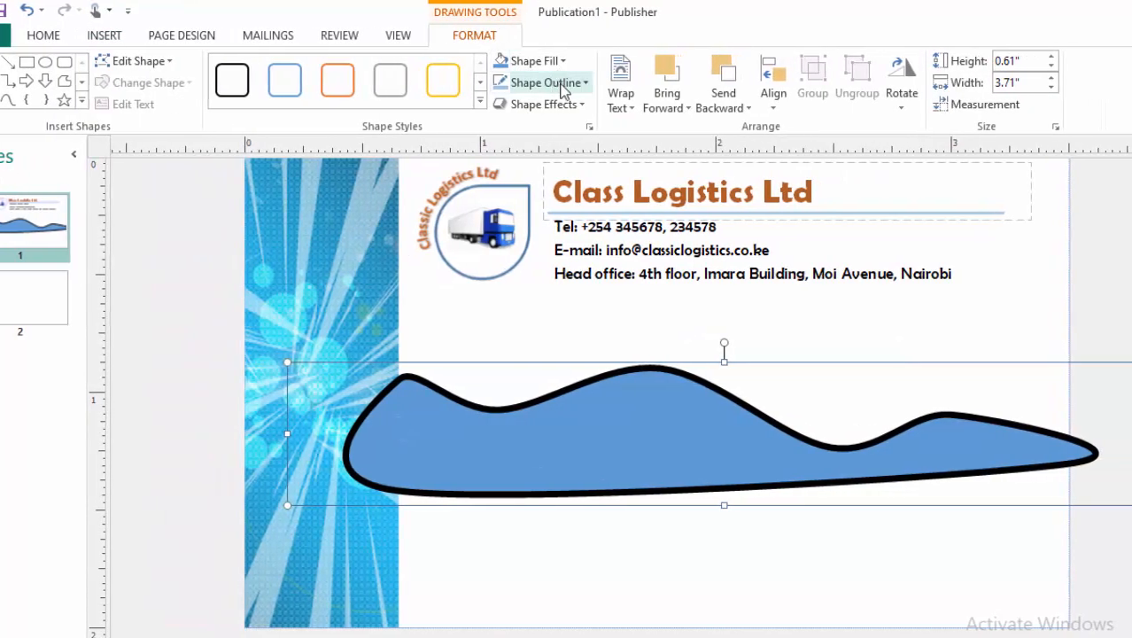
{"action": "left_click", "coordinate": [583, 84]}
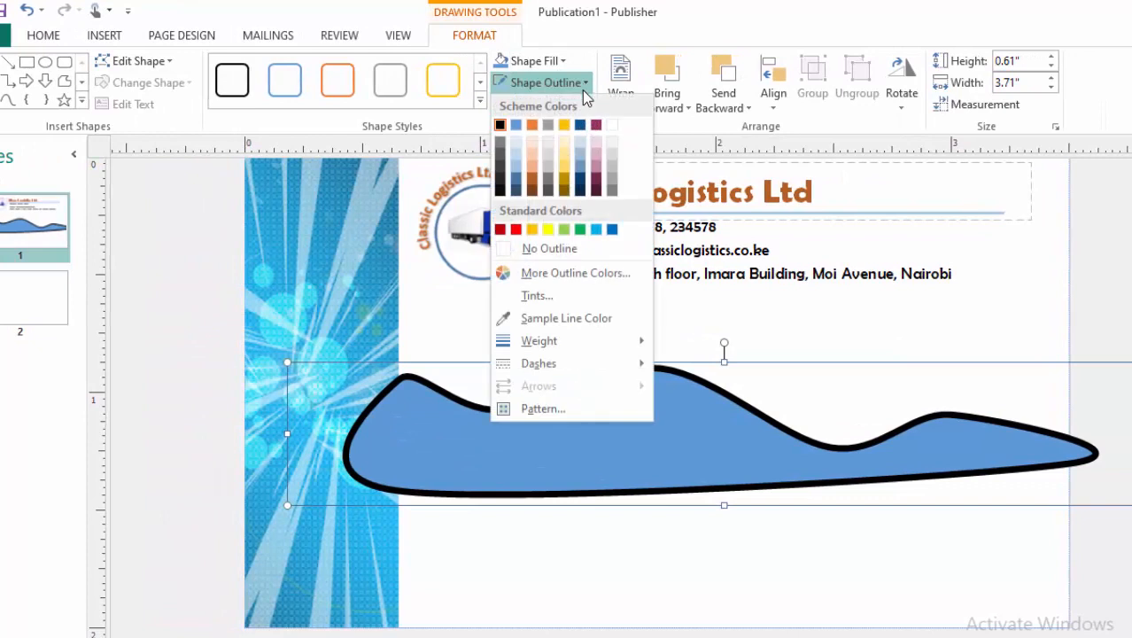
{"action": "left_click", "coordinate": [538, 249]}
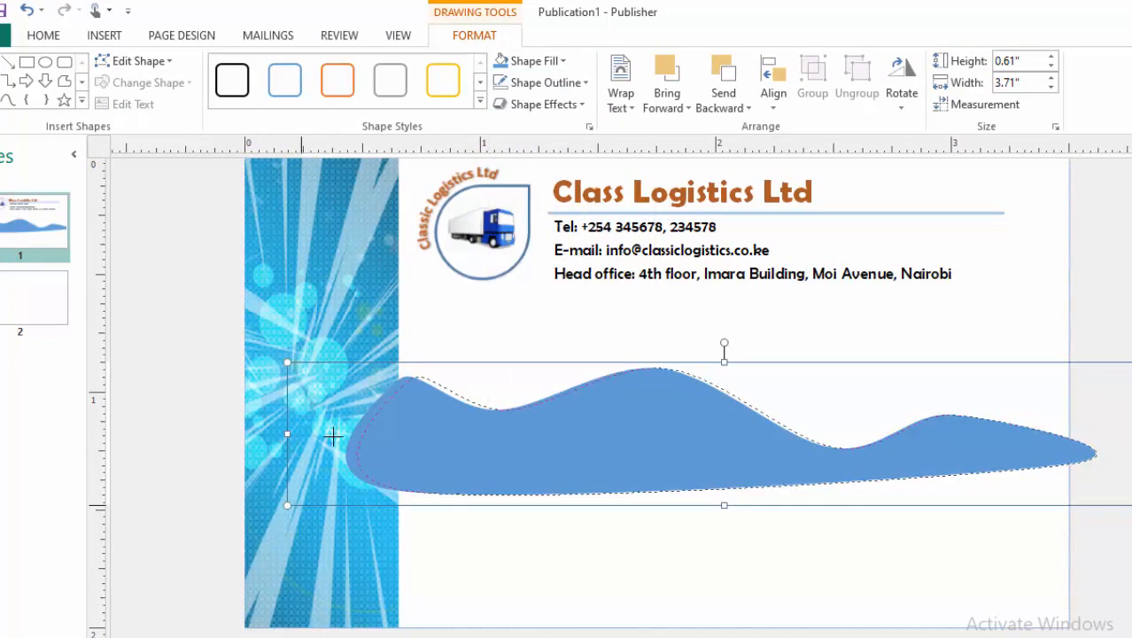
Narrow the wavy shape to about 3.33 inches so it fits between strip and card edge, and fill it with a darker blue.
{"action": "mouse_move", "coordinate": [333, 436]}
{"action": "left_mouse_down"}
{"action": "mouse_move", "coordinate": [361, 437]}
{"action": "mouse_move", "coordinate": [343, 437]}
{"action": "left_mouse_up"}
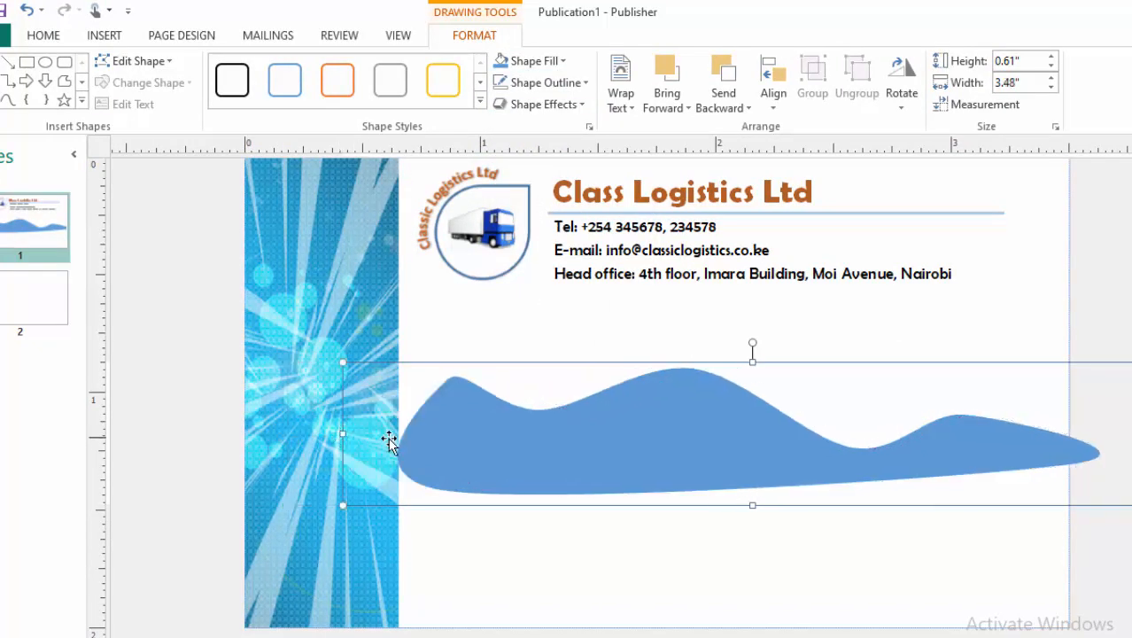
{"action": "mouse_move", "coordinate": [1131, 436]}
{"action": "left_mouse_down"}
{"action": "mouse_move", "coordinate": [1082, 439]}
{"action": "mouse_move", "coordinate": [1123, 436]}
{"action": "left_mouse_up"}
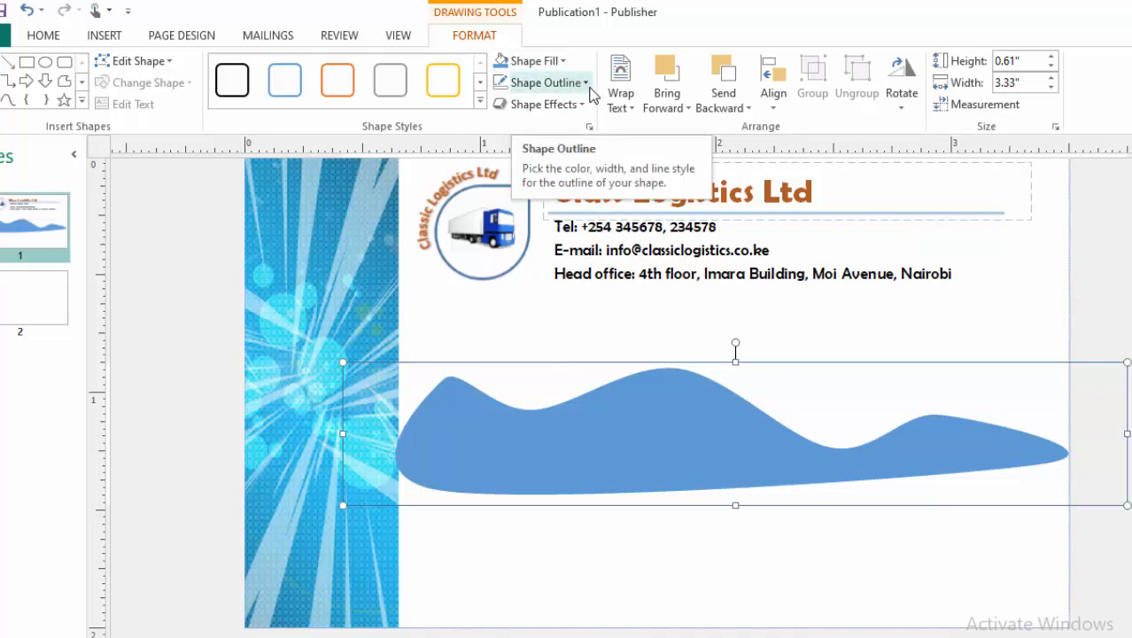
{"action": "left_click", "coordinate": [564, 62]}
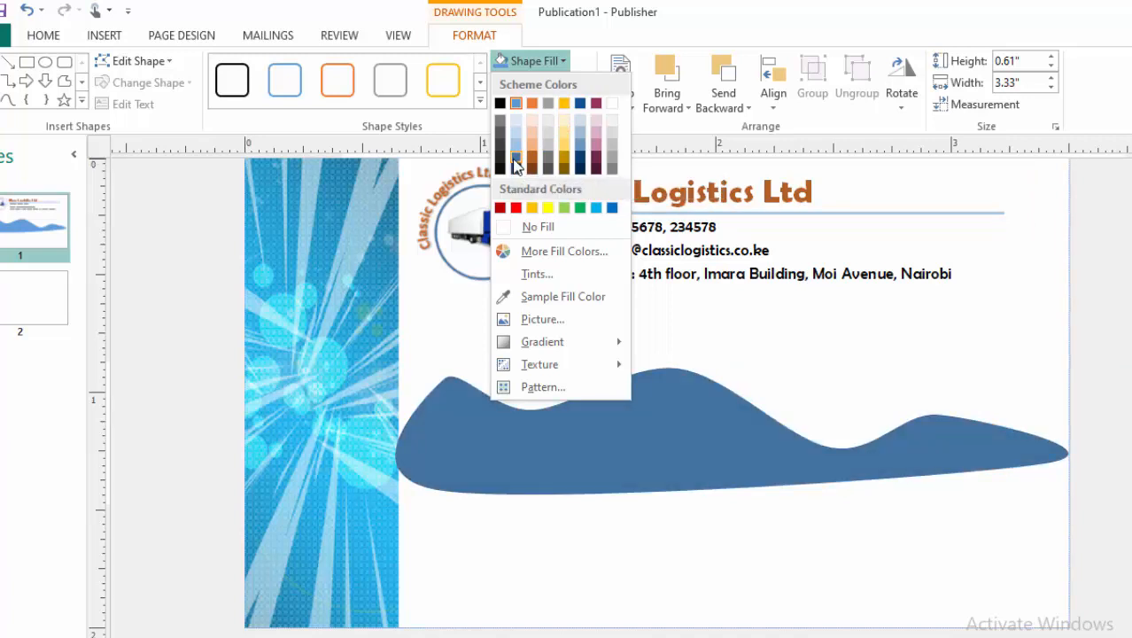
{"action": "left_click", "coordinate": [517, 164]}
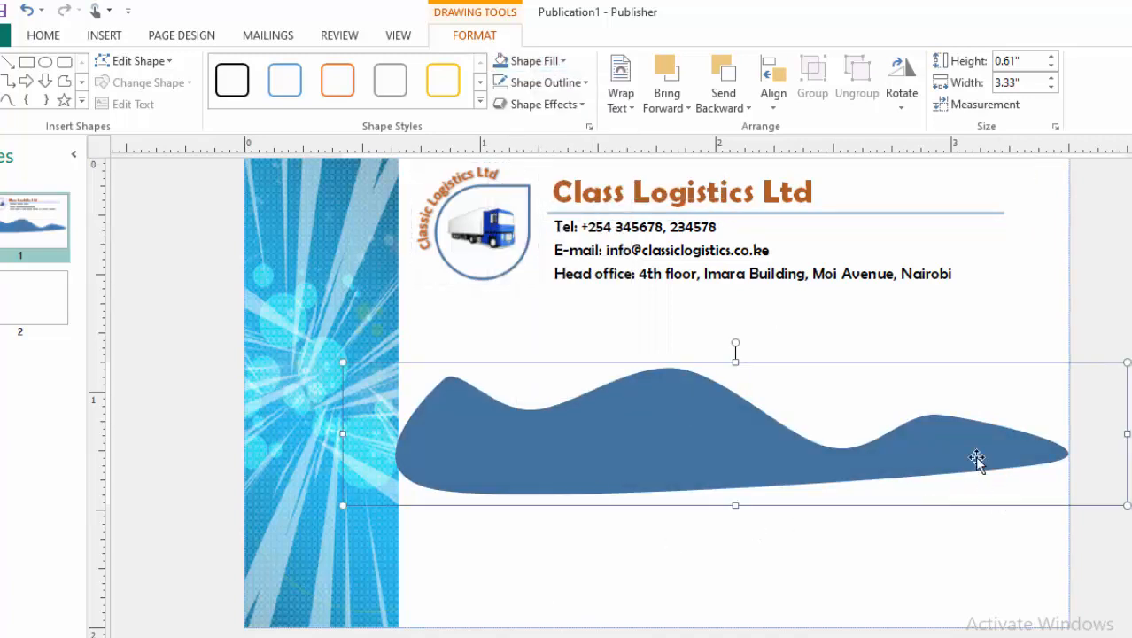
Draw a rectangle about 2.86 by 0.73 inches from the wave down to the card's bottom, with no outline and the wave's dark blue fill.
{"action": "left_click", "coordinate": [27, 63]}
{"action": "left_click_drag", "start_coordinate": [395, 455], "coordinate": [1080, 631]}
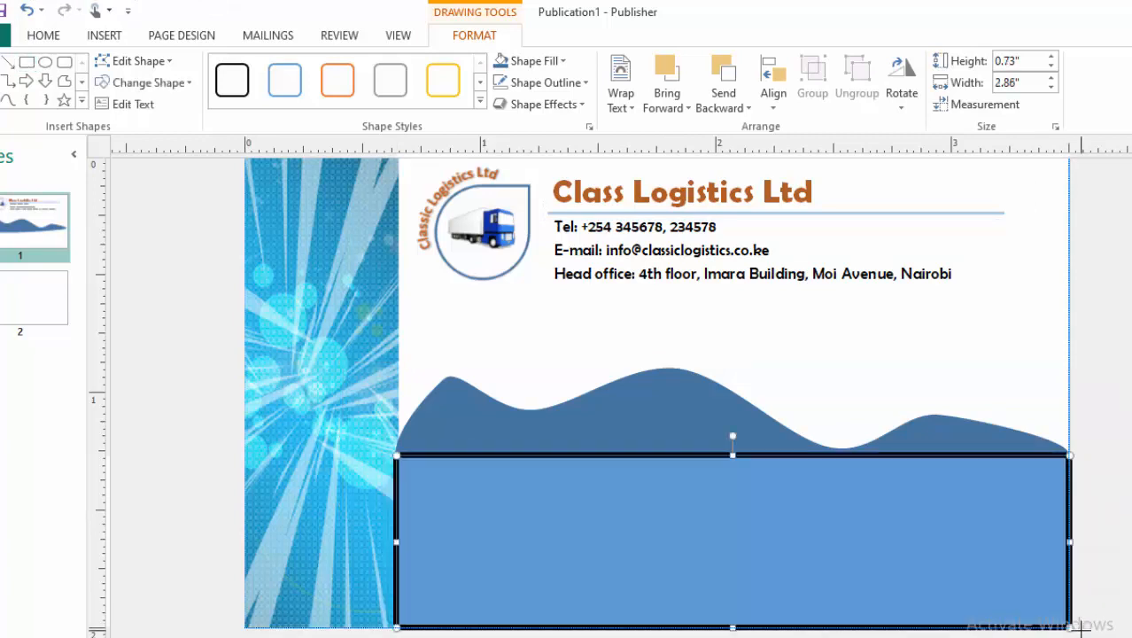
{"action": "left_click", "coordinate": [587, 82]}
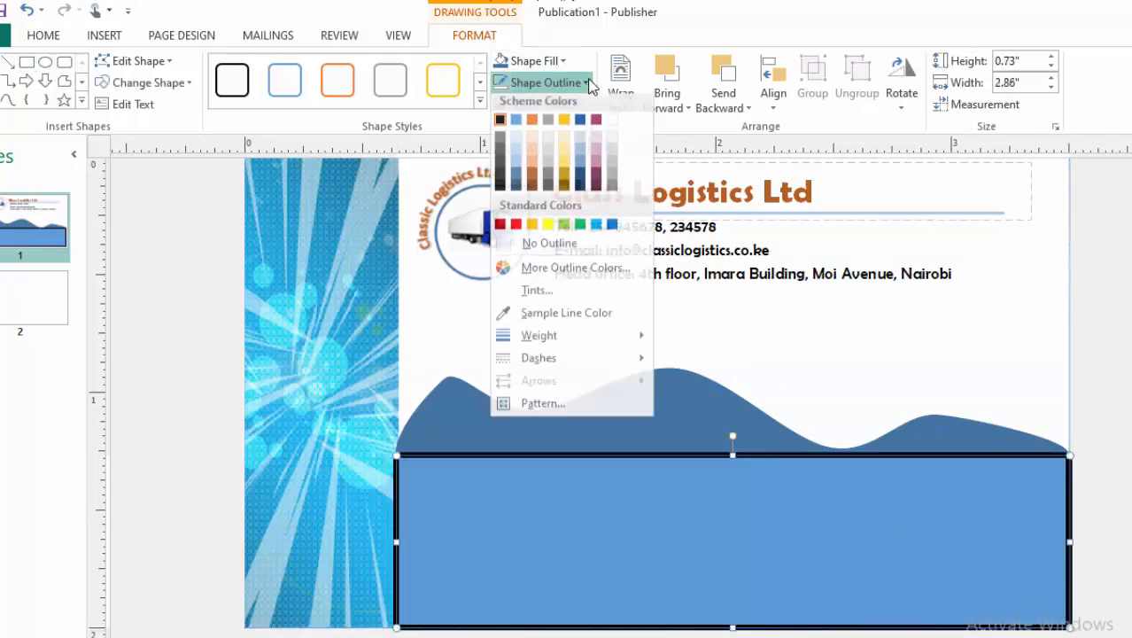
{"action": "left_click", "coordinate": [539, 248]}
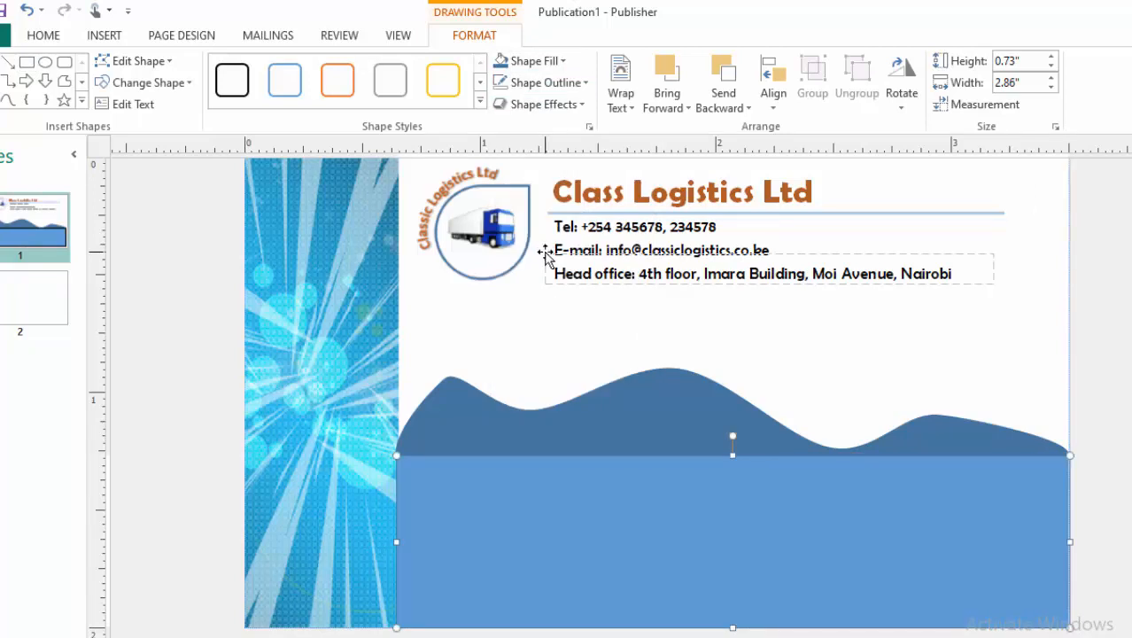
{"action": "left_click", "coordinate": [503, 62]}
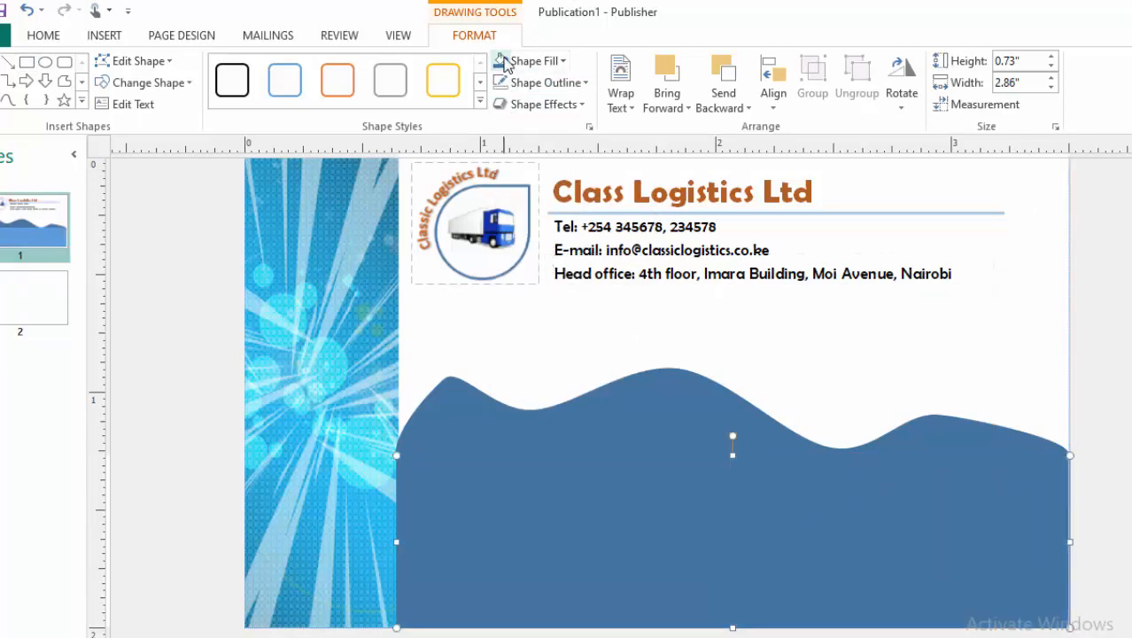
{"action": "left_click", "coordinate": [1116, 364]}
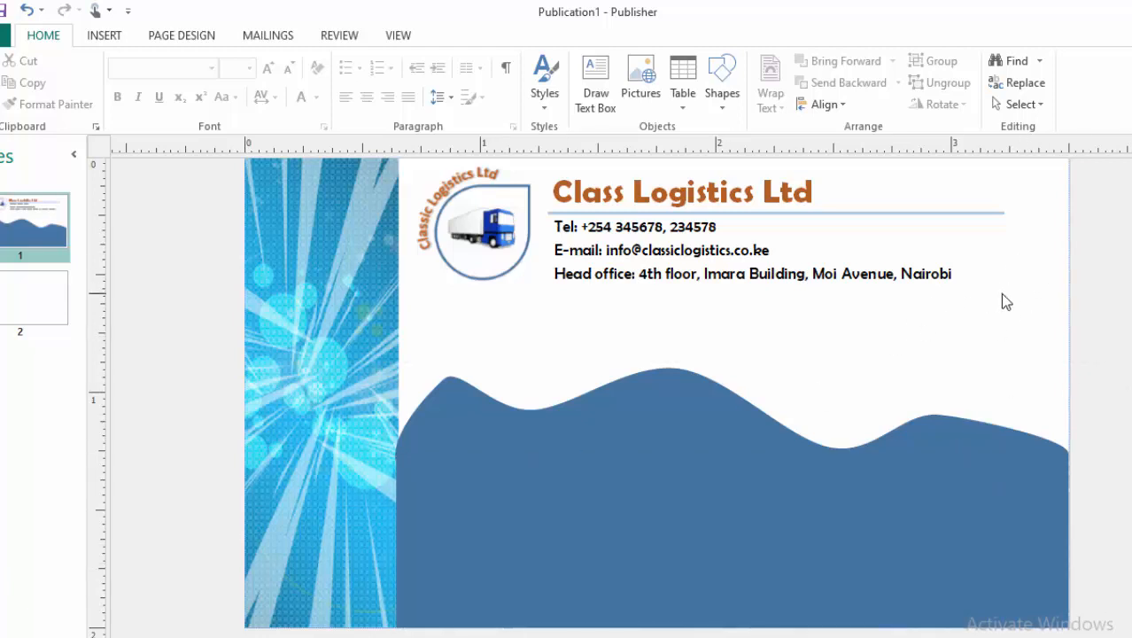
Draw a horizontal line about 1.5 inches long across the dark blue rectangle, ending at the card's right edge.
{"action": "scroll", "coordinate": [1017, 304], "scroll_direction": "up", "scroll_amount": 1}
{"action": "scroll", "coordinate": [1017, 304], "scroll_direction": "down", "scroll_amount": 1}
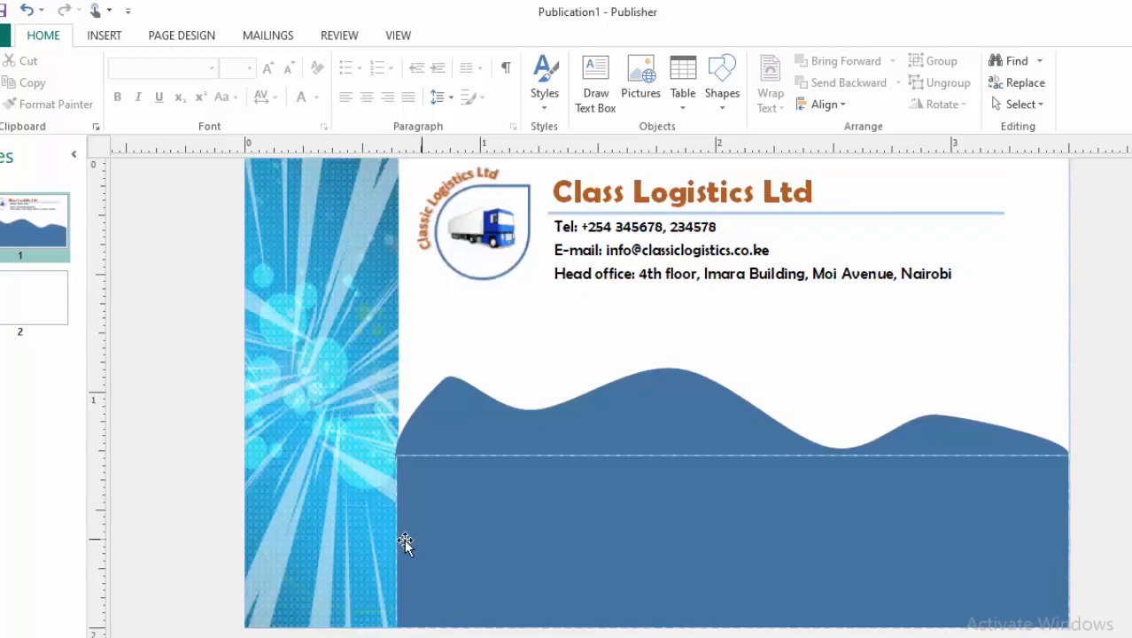
{"action": "left_click", "coordinate": [105, 35]}
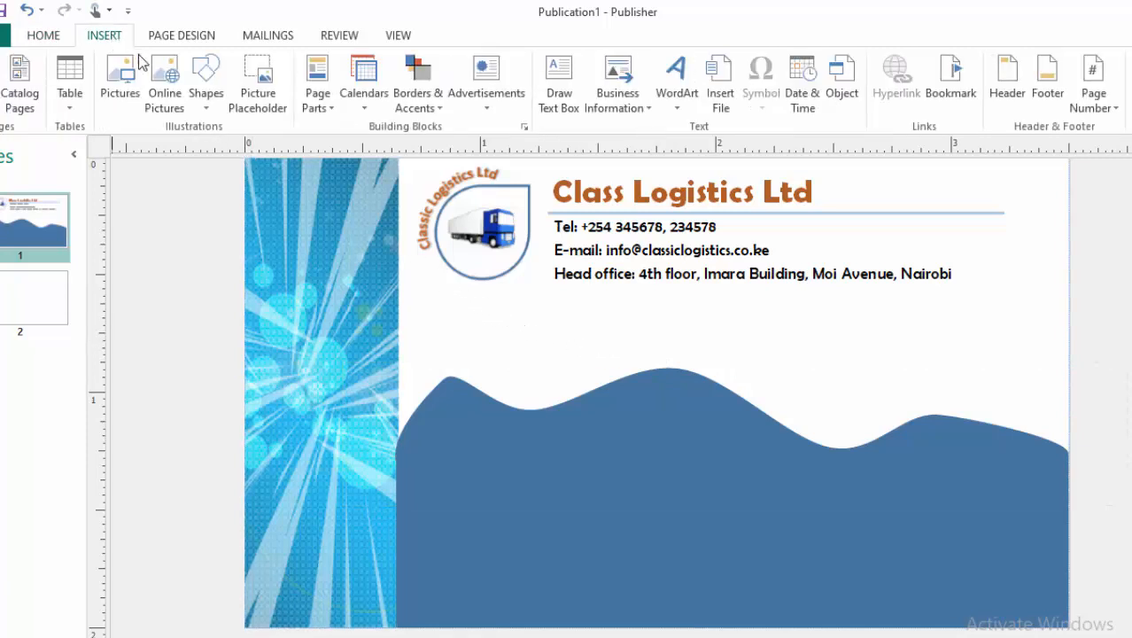
{"action": "left_click", "coordinate": [210, 111]}
{"action": "left_click", "coordinate": [224, 158]}
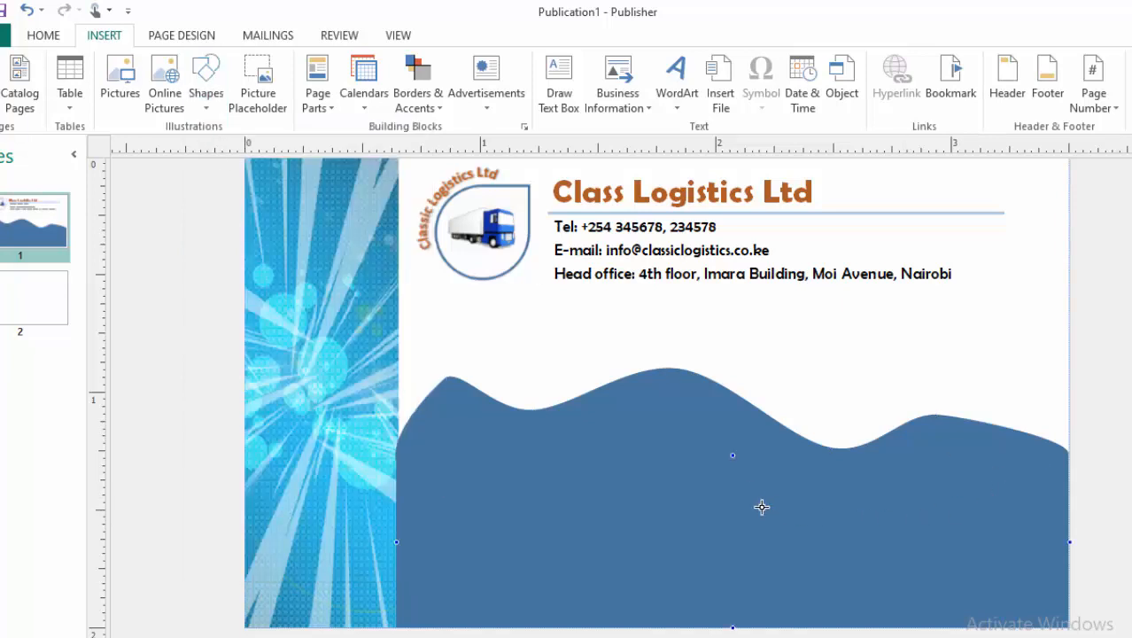
{"action": "left_click_drag", "start_coordinate": [716, 484], "coordinate": [1068, 484]}
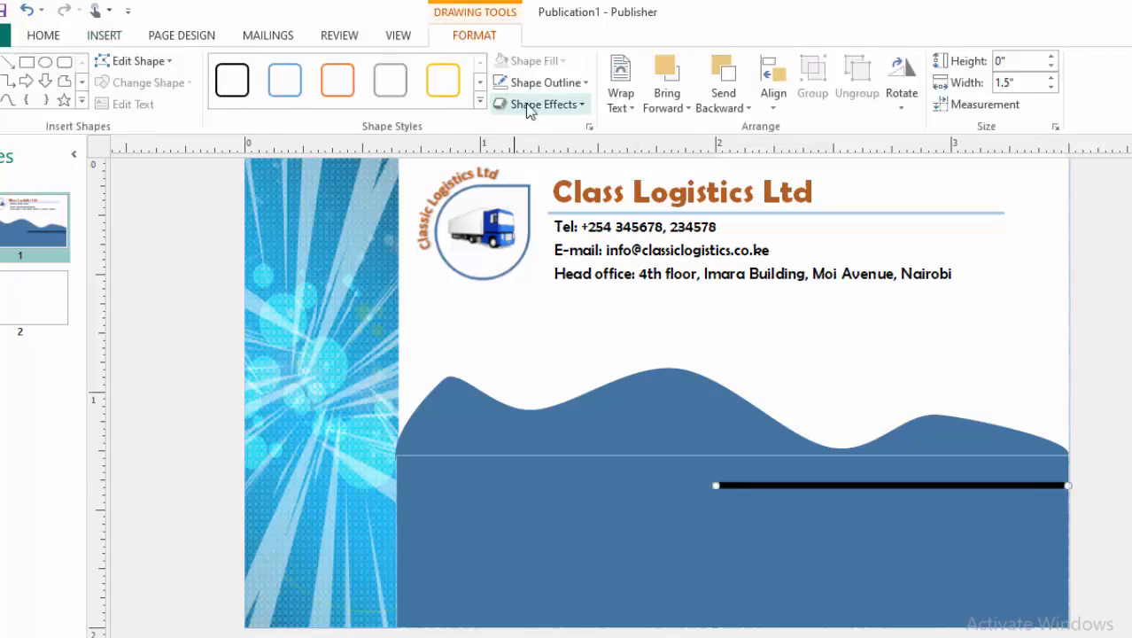
Set the new line's outline to white with a ½ pt weight.
{"action": "left_click", "coordinate": [585, 82]}
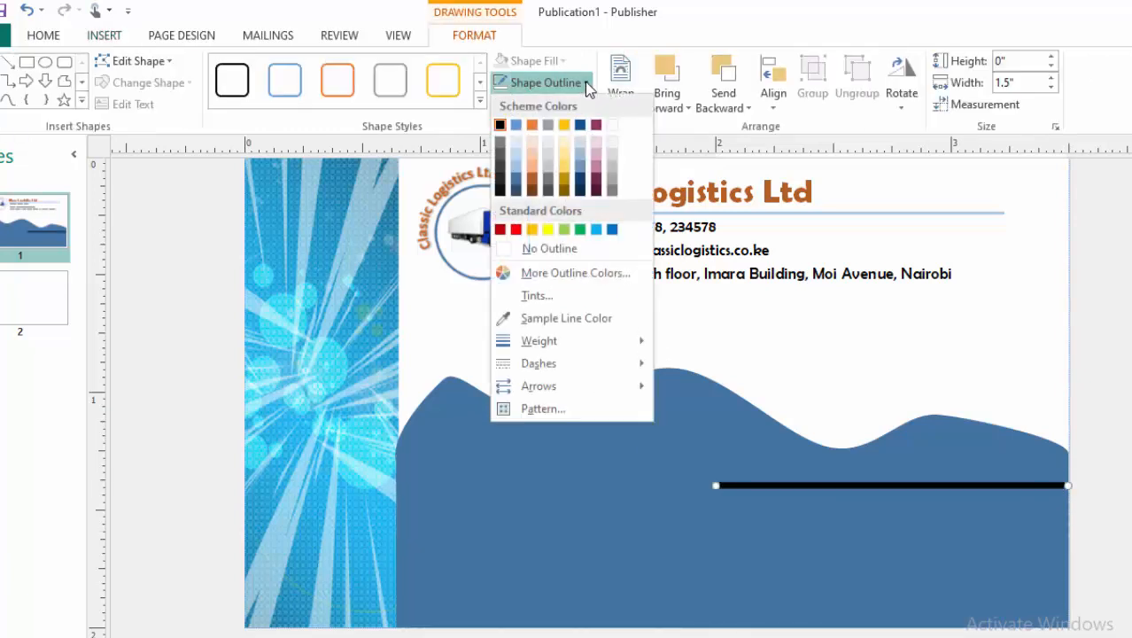
{"action": "left_click", "coordinate": [611, 125]}
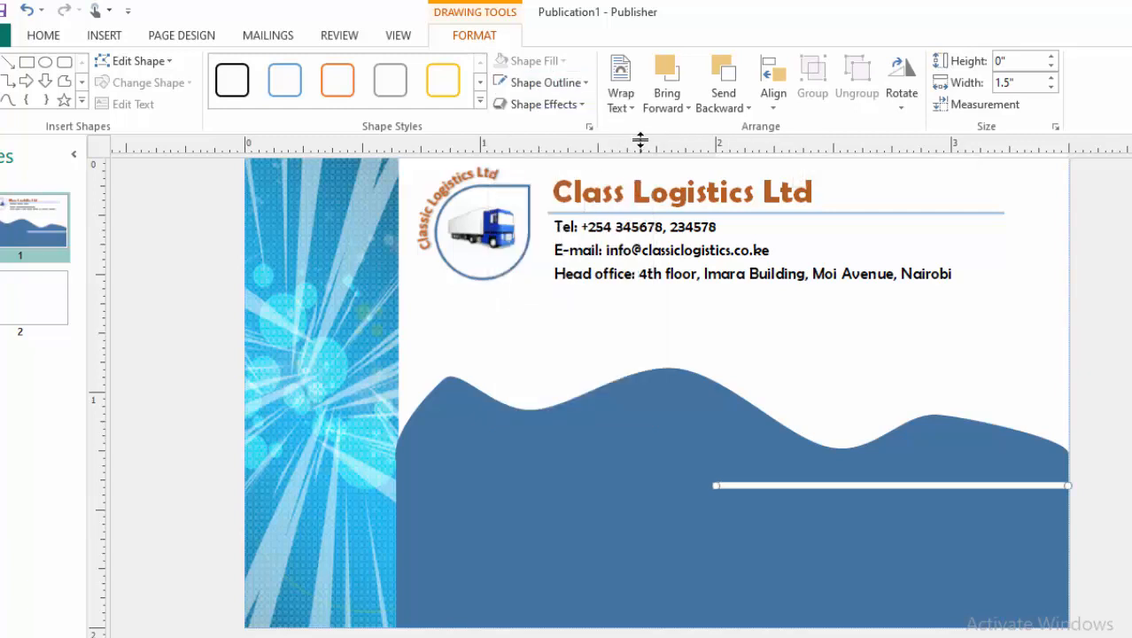
{"action": "left_click", "coordinate": [585, 83]}
{"action": "mouse_move", "coordinate": [571, 344]}
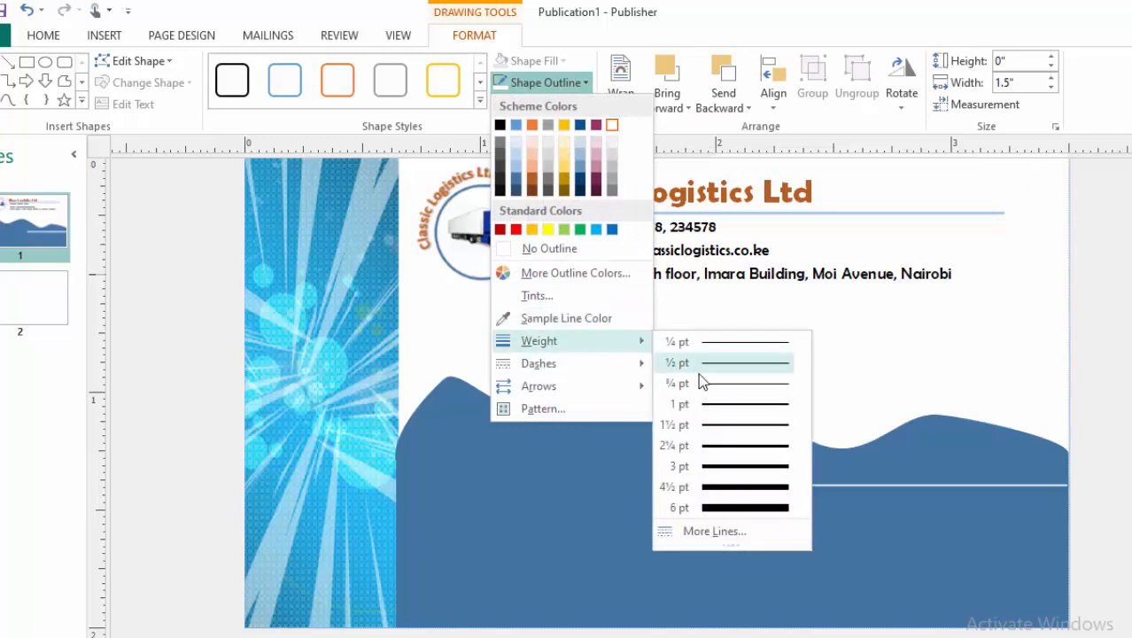
{"action": "left_click", "coordinate": [745, 363]}
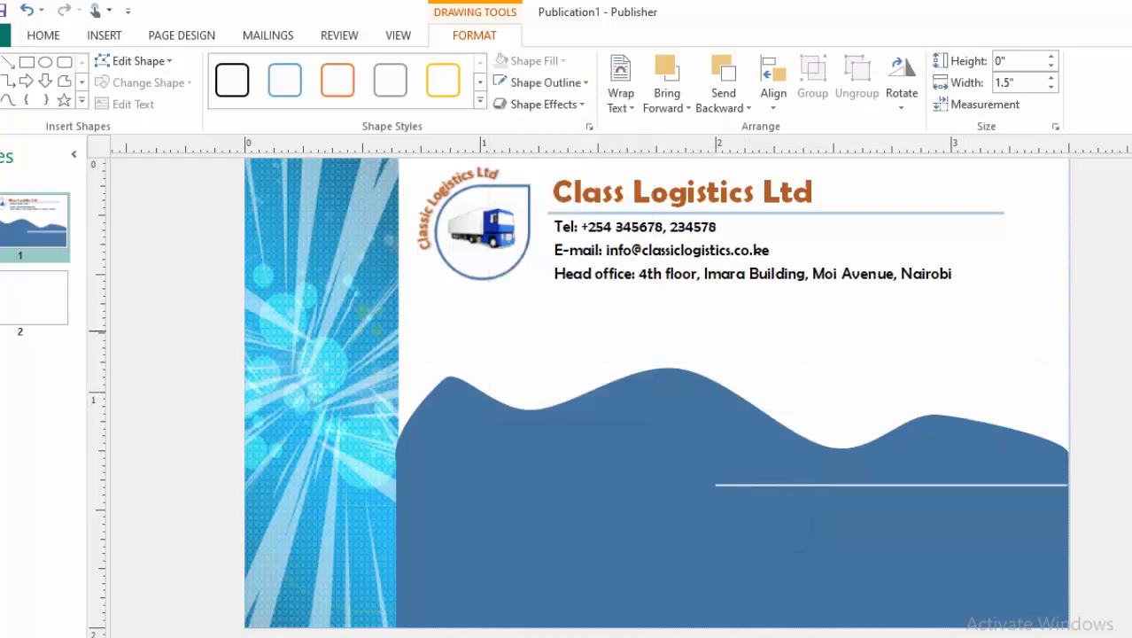
{"action": "left_click", "coordinate": [763, 467]}
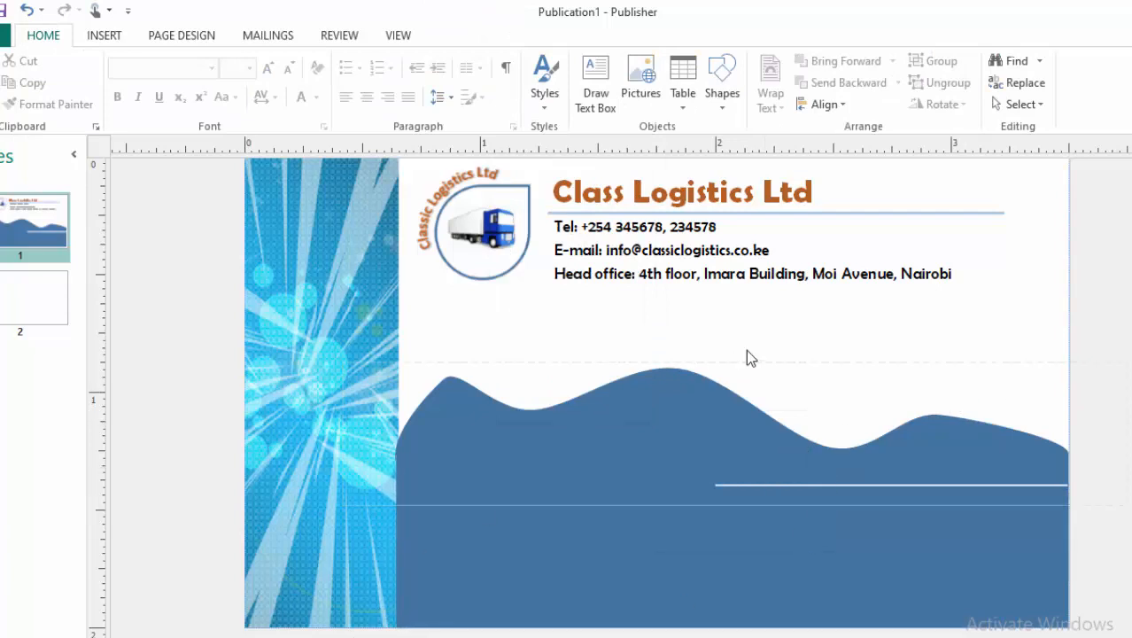
Duplicate the Head office text box and place the copy in the white area just above the wave.
{"action": "scroll", "coordinate": [1019, 339], "scroll_direction": "up", "scroll_amount": 1}
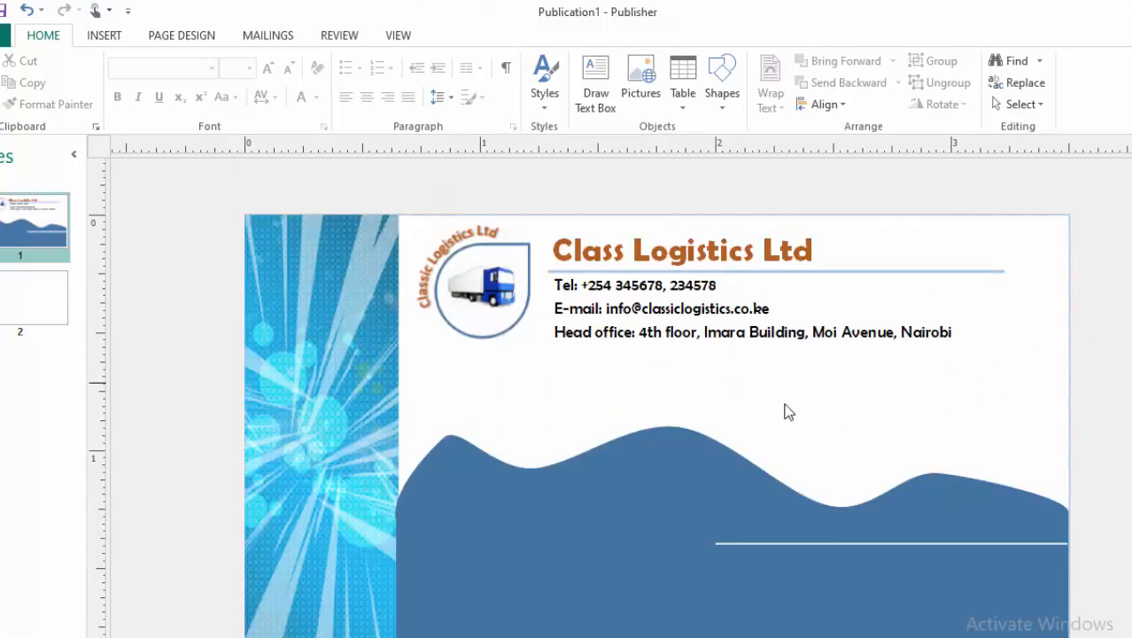
{"action": "left_click", "coordinate": [866, 316]}
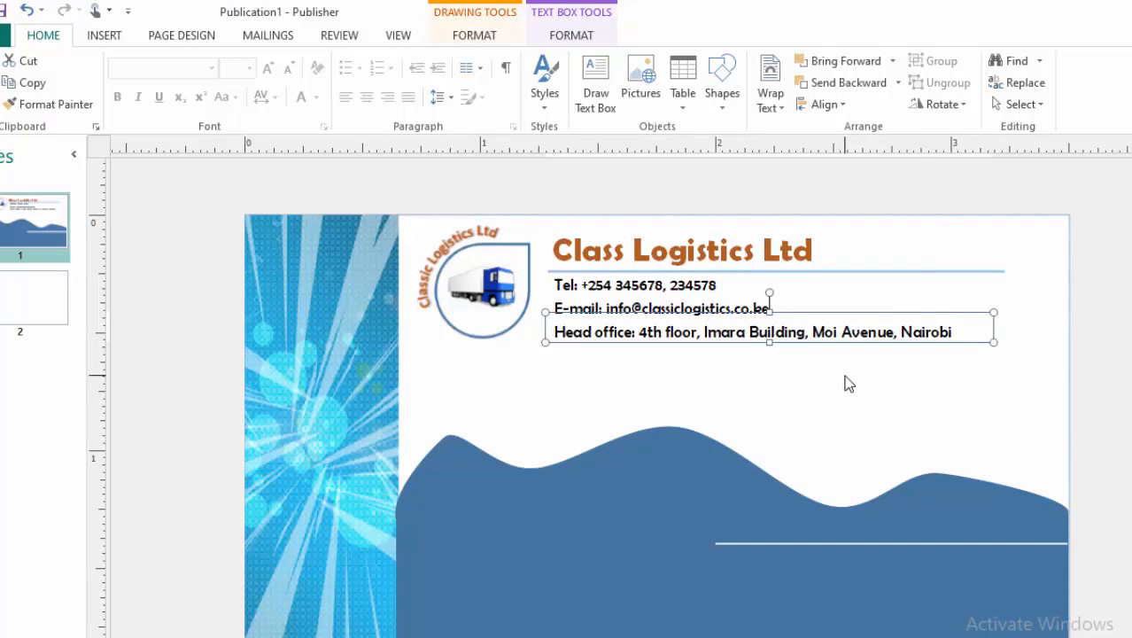
{"action": "key", "text": "ctrl+v"}
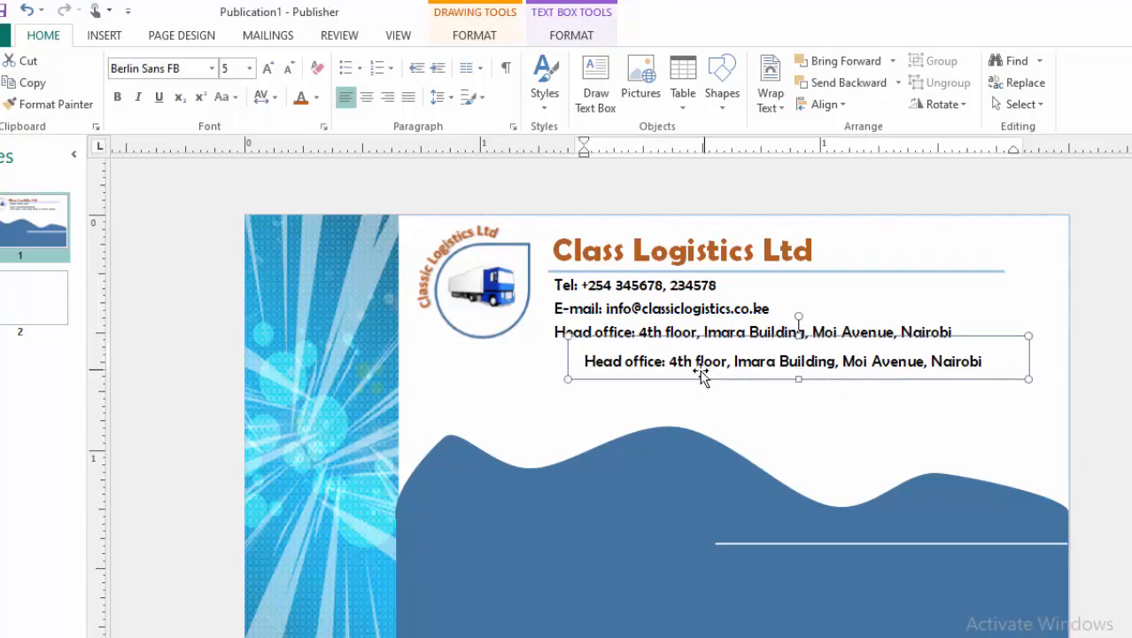
{"action": "left_click_drag", "start_coordinate": [692, 379], "coordinate": [576, 416]}
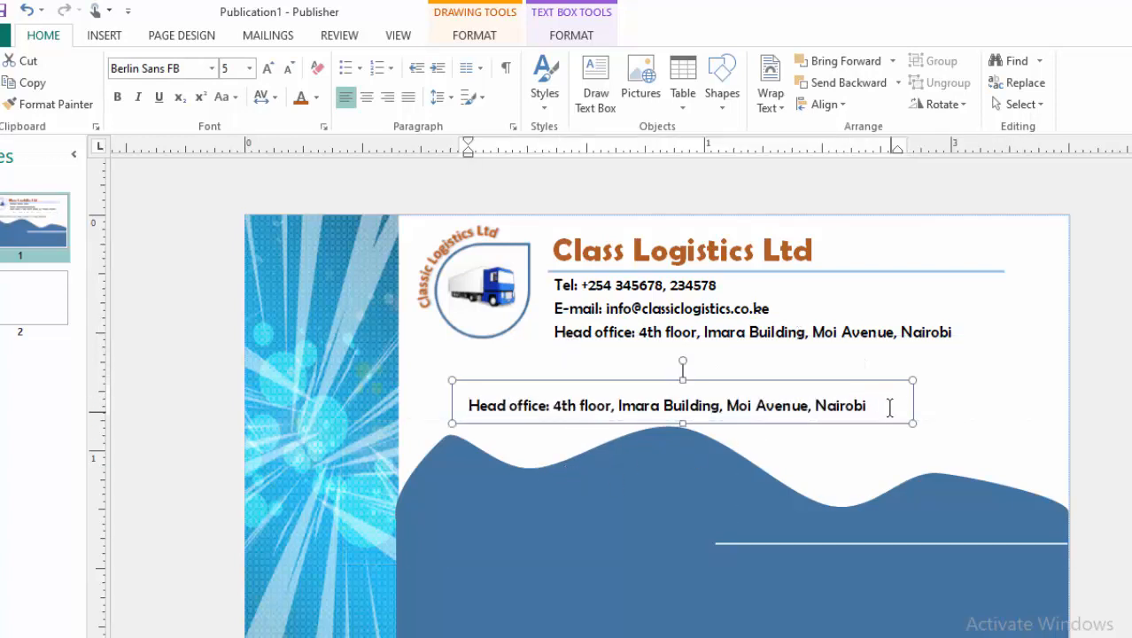
Change the font of the duplicated Head office text to Candara.
{"action": "left_click_drag", "start_coordinate": [865, 406], "coordinate": [385, 408]}
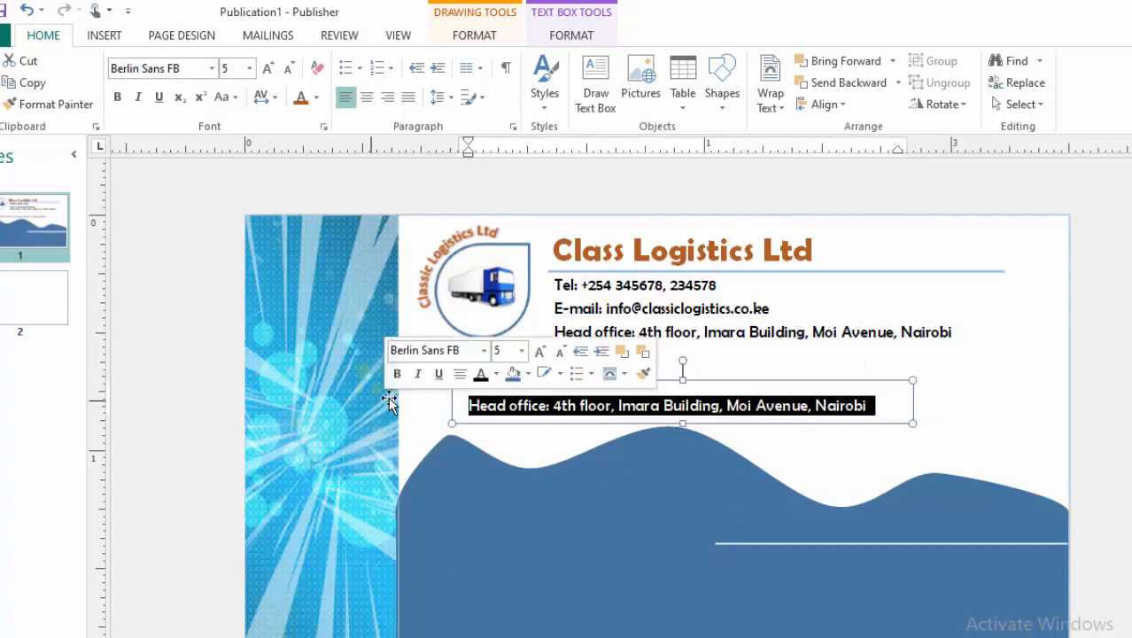
{"action": "left_click", "coordinate": [118, 98]}
{"action": "left_click", "coordinate": [118, 98]}
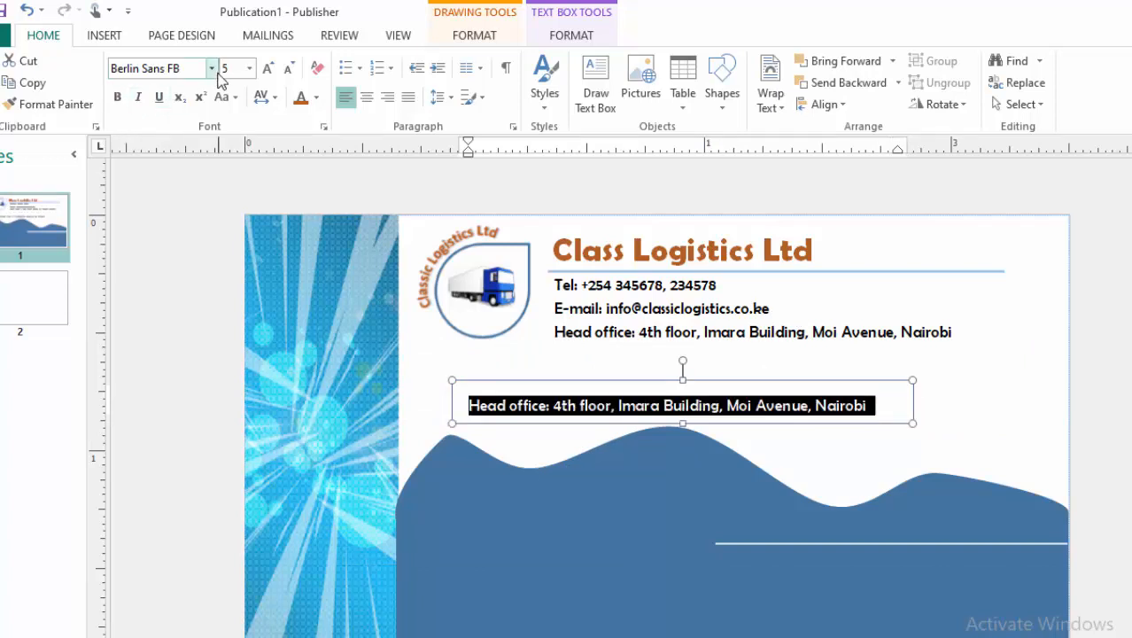
{"action": "left_click", "coordinate": [212, 69]}
{"action": "scroll", "coordinate": [153, 301], "scroll_direction": "down", "scroll_amount": 3}
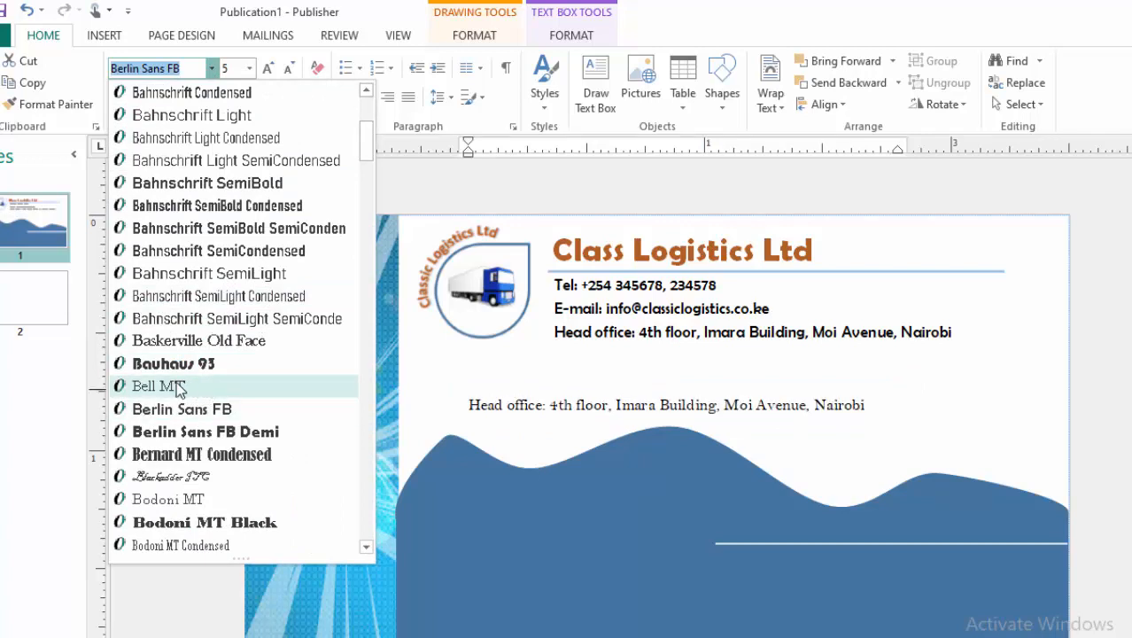
{"action": "scroll", "coordinate": [161, 479], "scroll_direction": "down", "scroll_amount": 3}
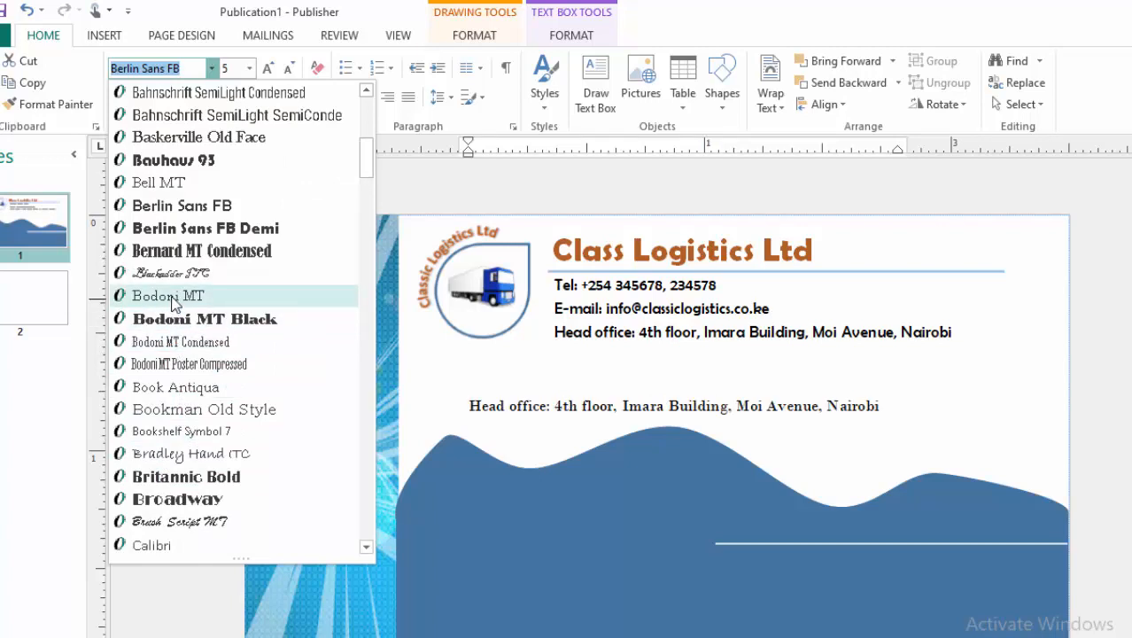
{"action": "scroll", "coordinate": [177, 341], "scroll_direction": "down", "scroll_amount": 4}
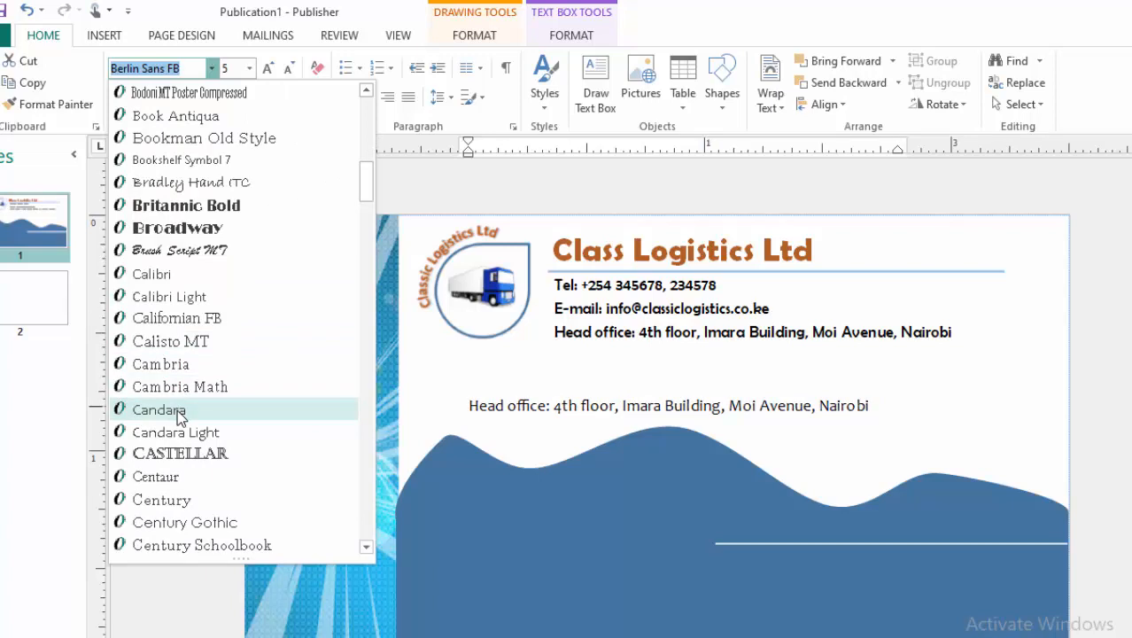
{"action": "left_click", "coordinate": [177, 409]}
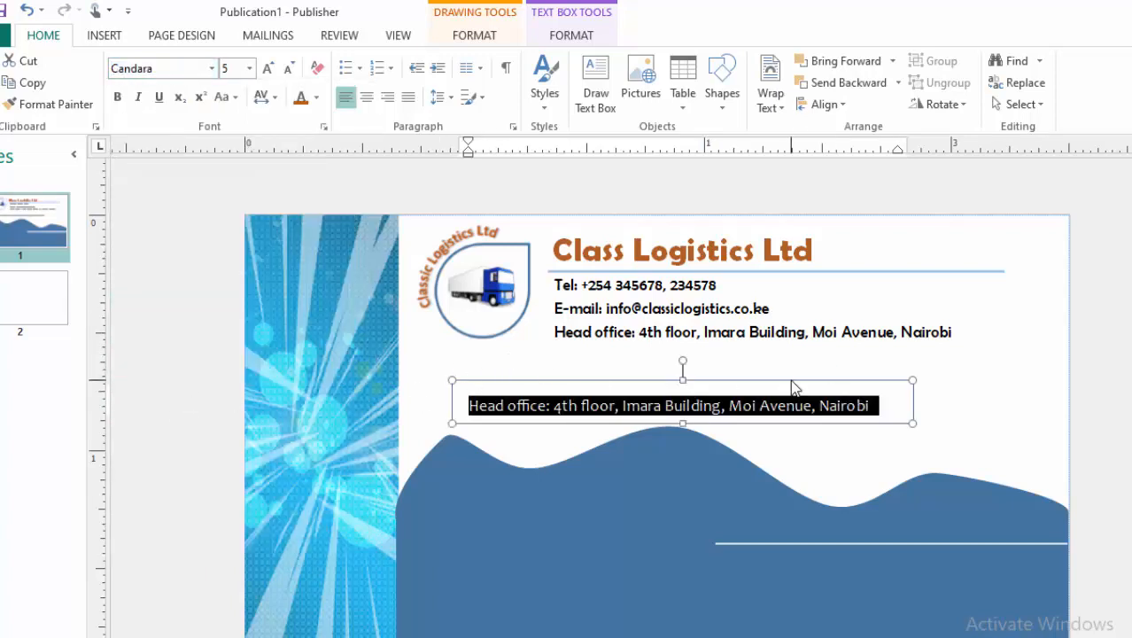
Move the duplicated text box up and left so it sits just beneath the original Head office line.
{"action": "left_click_drag", "start_coordinate": [791, 385], "coordinate": [786, 352]}
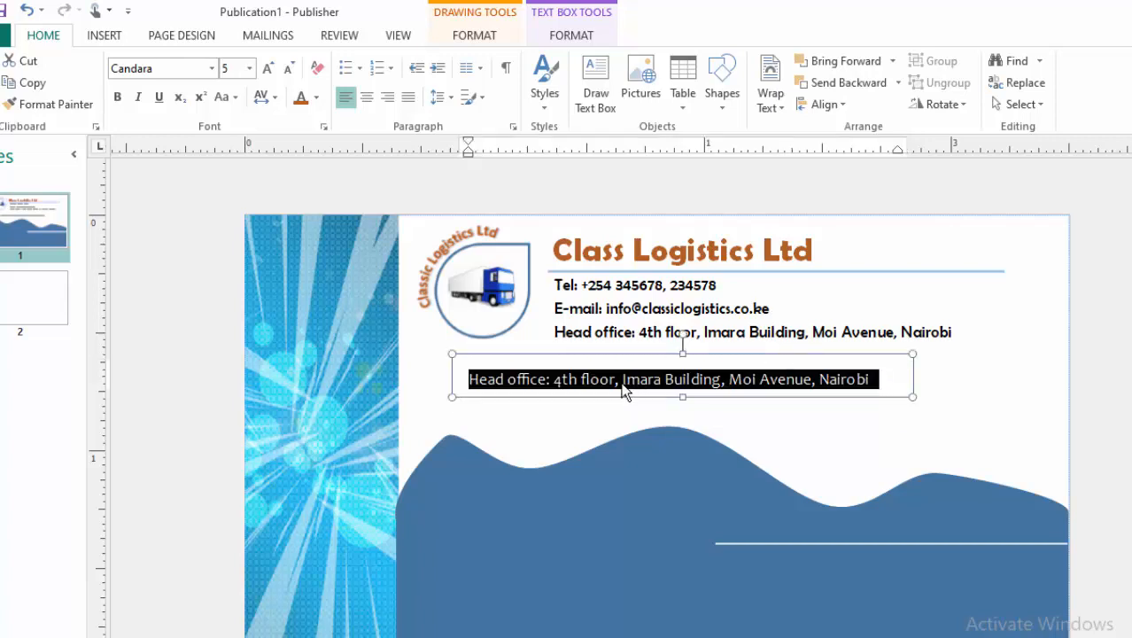
{"action": "left_click", "coordinate": [503, 355]}
{"action": "left_click_drag", "start_coordinate": [502, 354], "coordinate": [480, 358]}
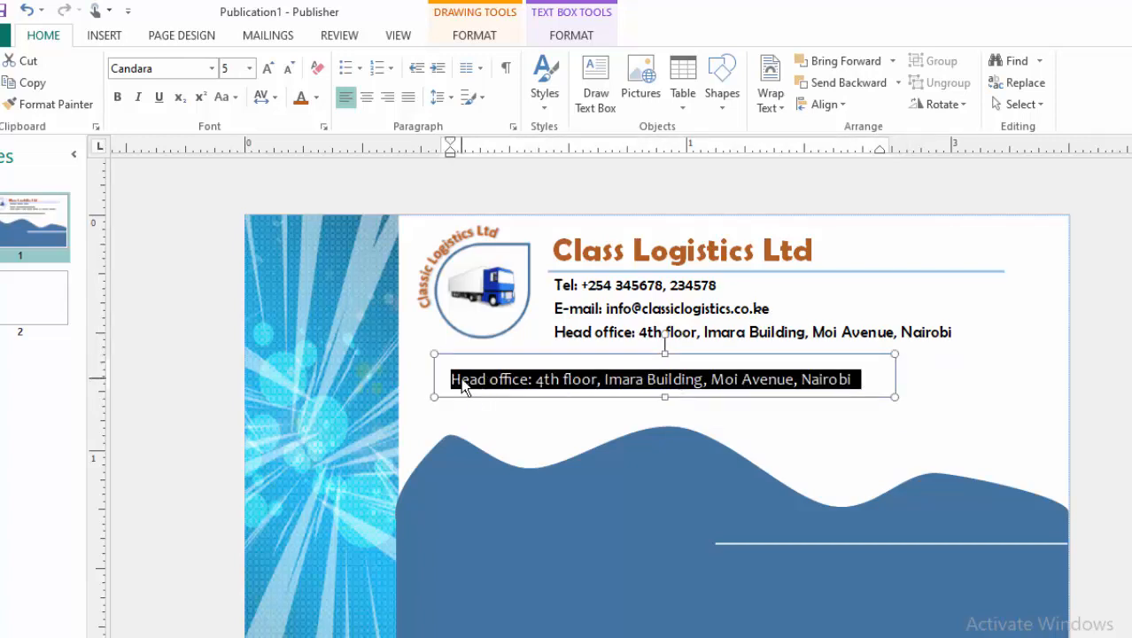
Replace the duplicated text with "+ Our business is to offer quality logistics services by transporting your cargo to the".
{"action": "left_click", "coordinate": [454, 381]}
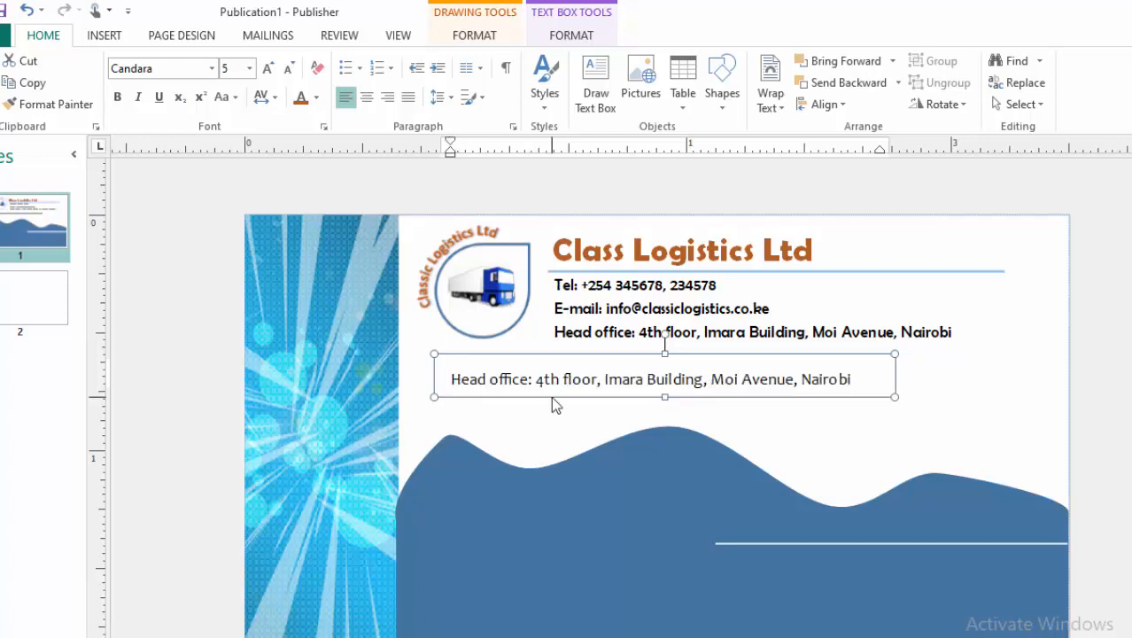
{"action": "type", "text": "+"}
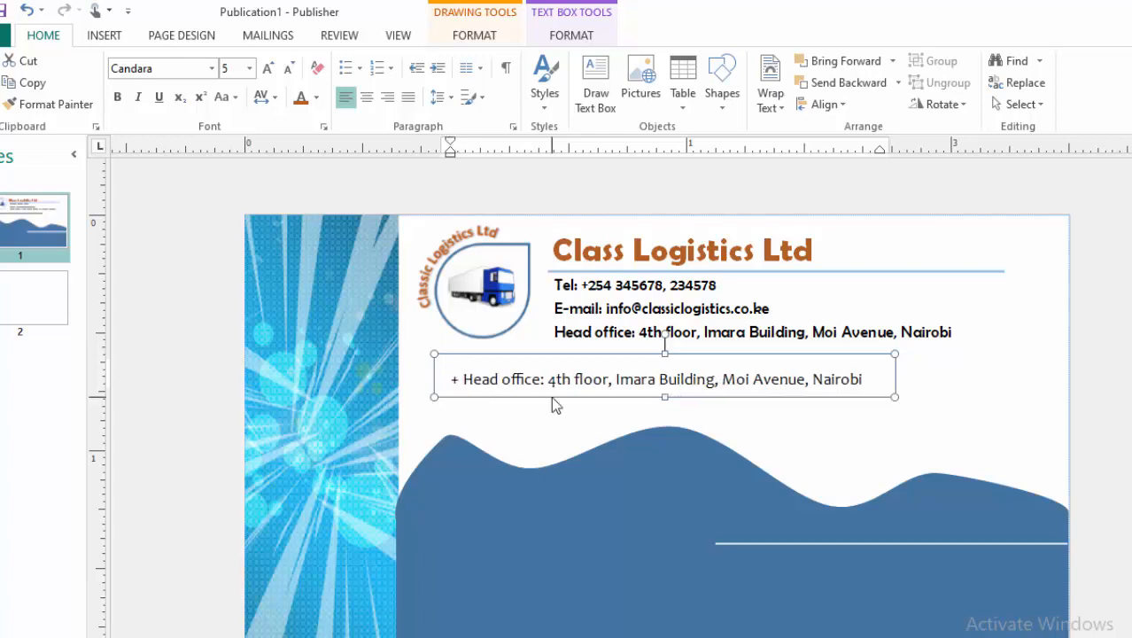
{"action": "left_click", "coordinate": [865, 383]}
{"action": "key", "text": "BackSpace"}
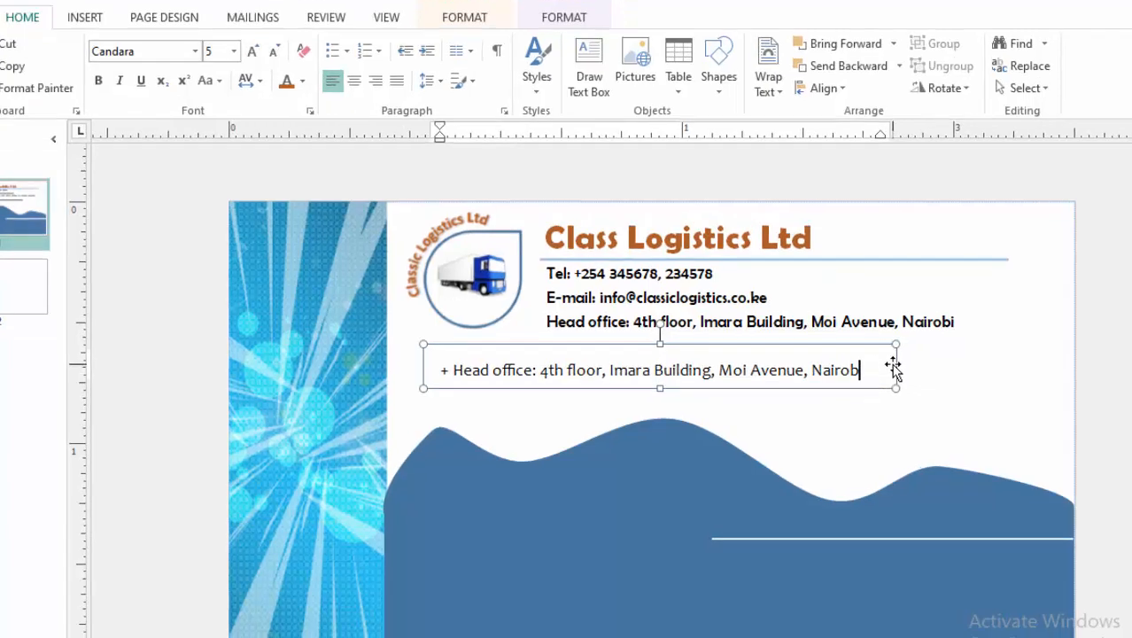
{"action": "key", "text": "BackSpace"}
{"action": "key", "text": "BackSpace"}
{"action": "key", "text": "BackSpace"}
{"action": "key", "text": "BackSpace"}
{"action": "key", "text": "BackSpace"}
{"action": "key", "text": "BackSpace"}
{"action": "key", "text": "BackSpace"}
{"action": "key", "text": "BackSpace"}
{"action": "key", "text": "BackSpace"}
{"action": "key", "text": "BackSpace"}
{"action": "key", "text": "BackSpace"}
{"action": "key", "text": "BackSpace"}
{"action": "key", "text": "BackSpace"}
{"action": "key", "text": "BackSpace"}
{"action": "key", "text": "BackSpace"}
{"action": "key", "text": "BackSpace"}
{"action": "key", "text": "BackSpace"}
{"action": "key", "text": "BackSpace"}
{"action": "key", "text": "BackSpace"}
{"action": "key", "text": "BackSpace"}
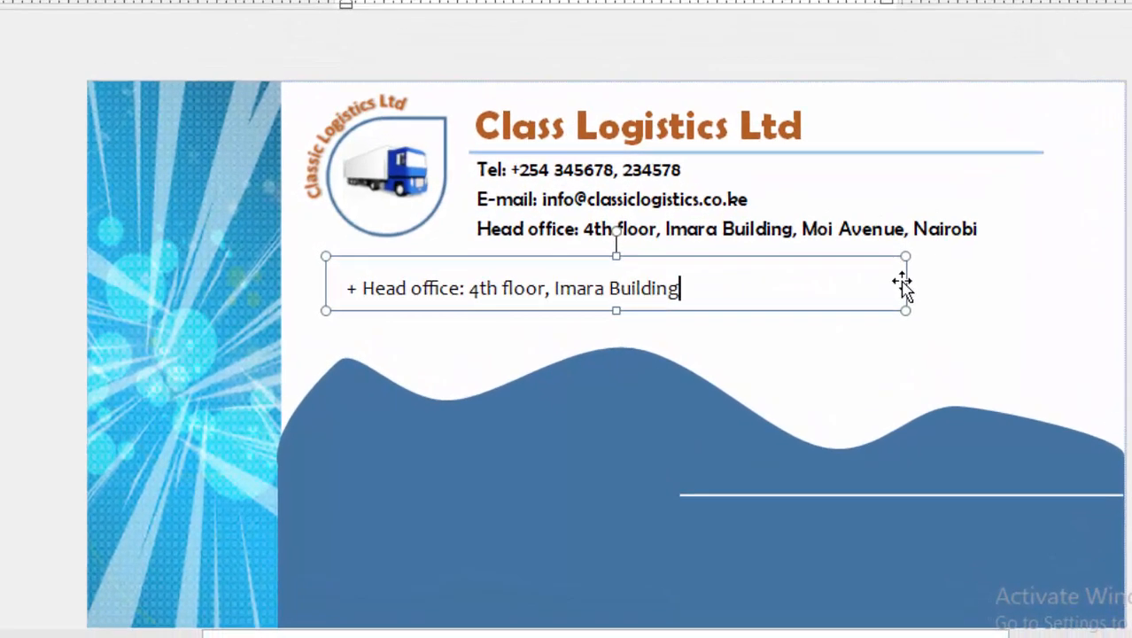
{"action": "key", "text": "BackSpace"}
{"action": "key", "text": "BackSpace"}
{"action": "key", "text": "BackSpace"}
{"action": "key", "text": "BackSpace"}
{"action": "key", "text": "BackSpace"}
{"action": "key", "text": "BackSpace"}
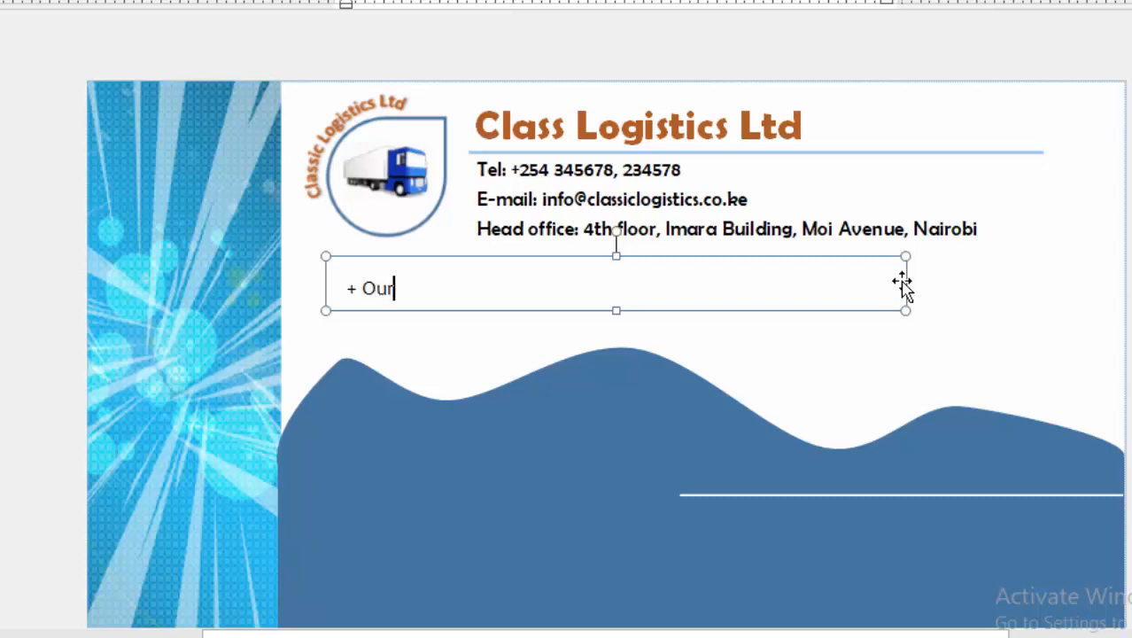
{"action": "type", "text": "Our business is to offer quality logistics services by transporting your cargo to the"}
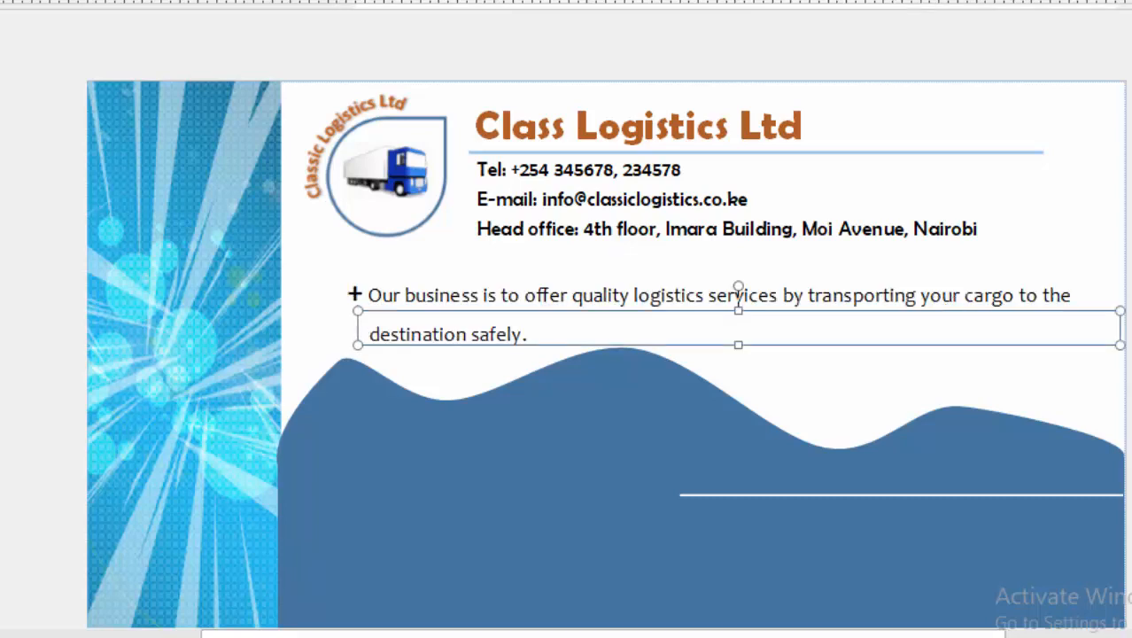
{"action": "left_click", "coordinate": [1130, 266]}
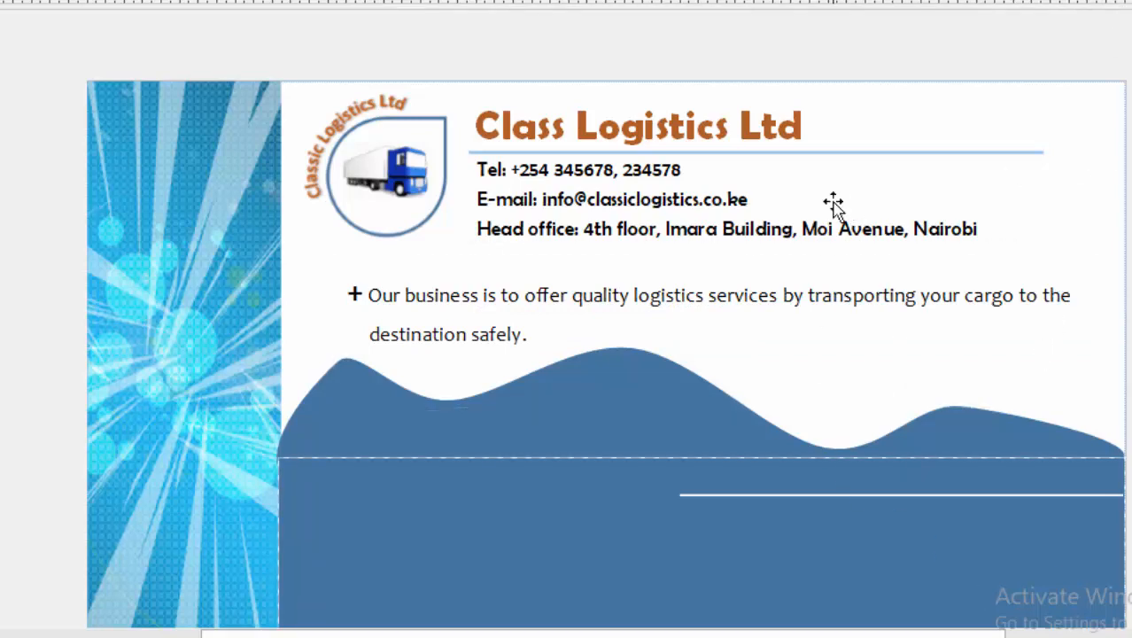
{"action": "scroll", "coordinate": [834, 200], "scroll_direction": "down", "scroll_amount": 2}
{"action": "scroll", "coordinate": [833, 194], "scroll_direction": "up", "scroll_amount": 1}
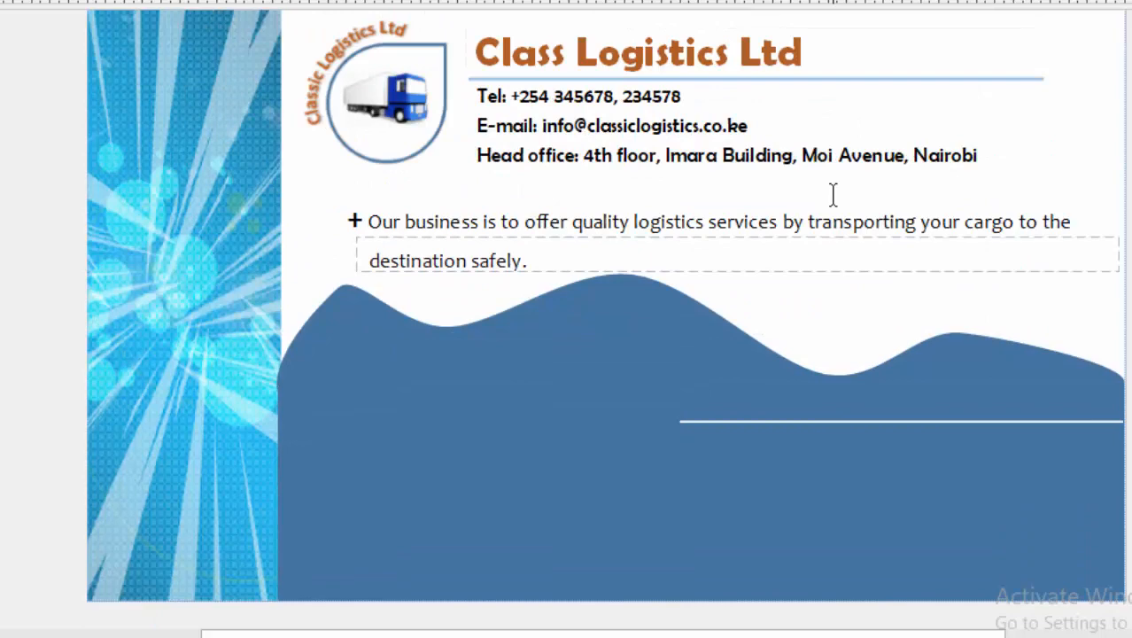
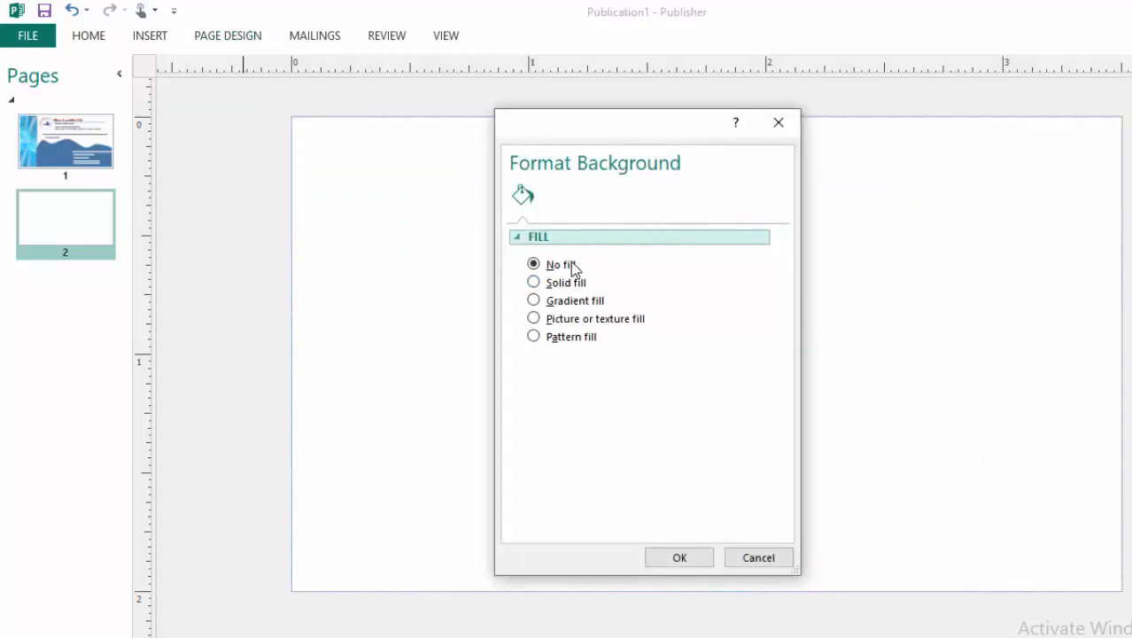
Give page 2 a solid background fill in the darkest shade of the scheme's light blue.
{"action": "left_click", "coordinate": [576, 284]}
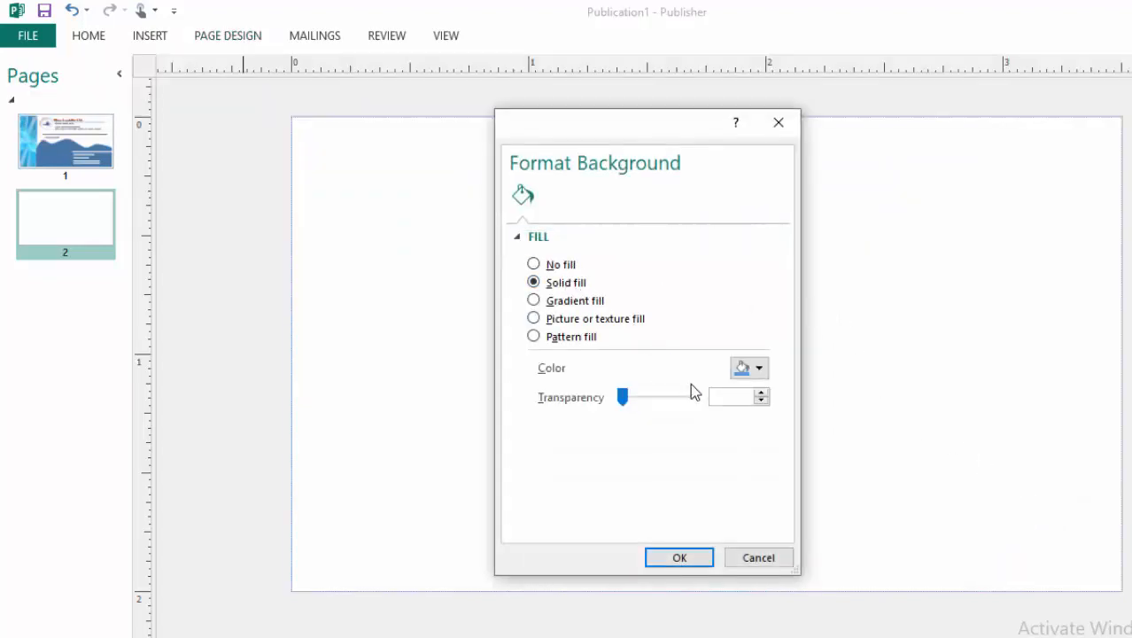
{"action": "left_click", "coordinate": [760, 370]}
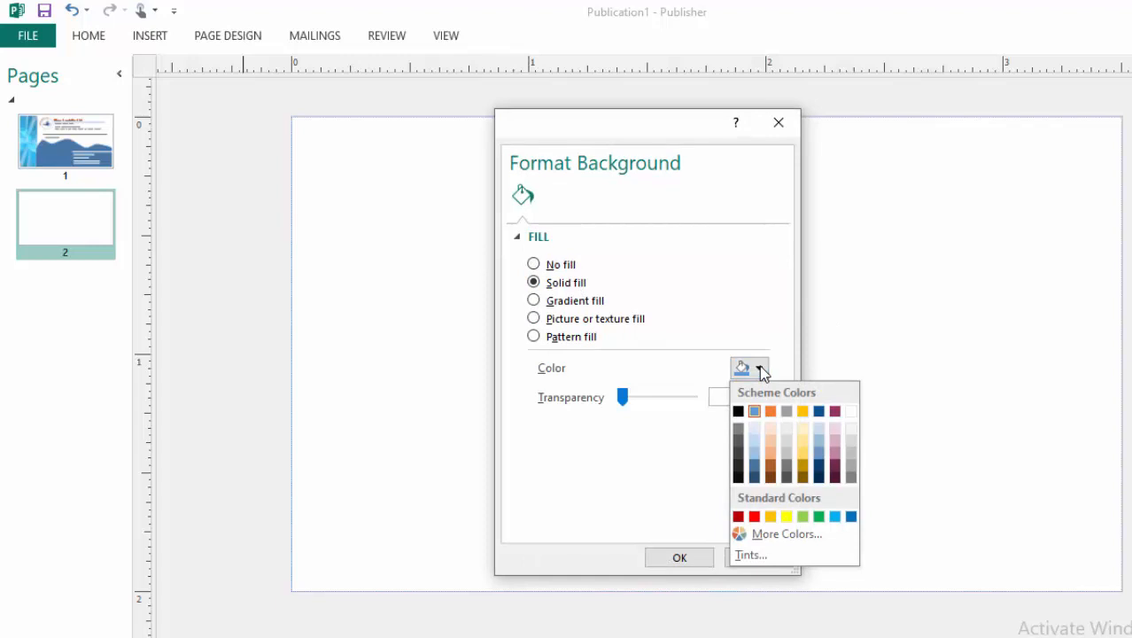
{"action": "left_click", "coordinate": [755, 477]}
{"action": "left_click", "coordinate": [684, 559]}
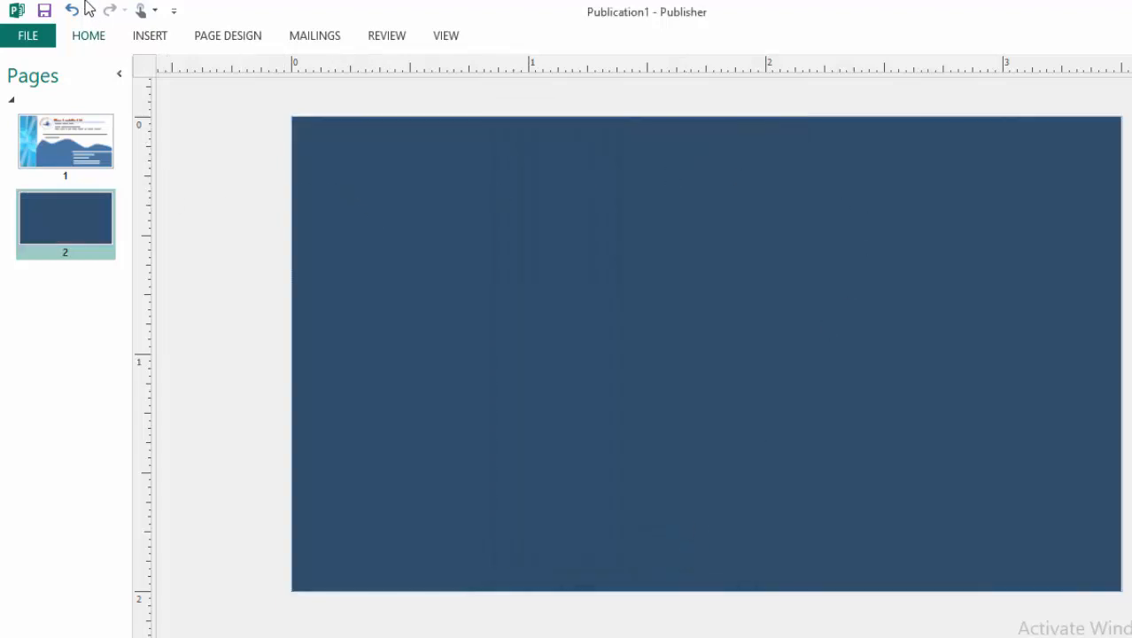
Draw a rectangle about 3.5 inches wide and 1.06 inches high across the top half of page 2.
{"action": "left_click", "coordinate": [135, 35]}
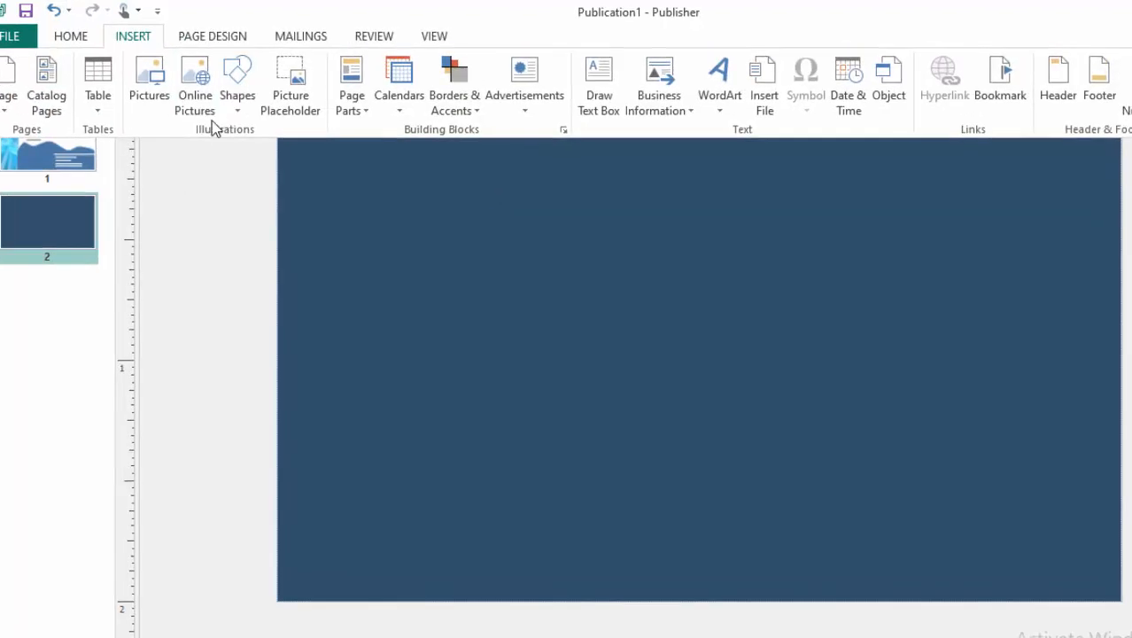
{"action": "left_click", "coordinate": [215, 107]}
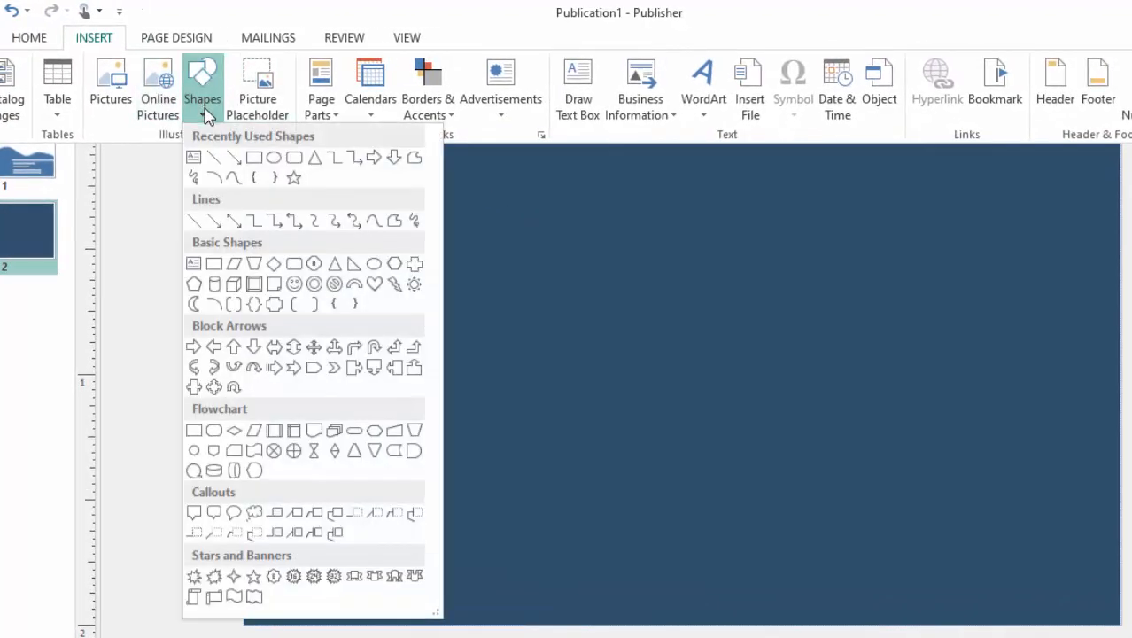
{"action": "left_click", "coordinate": [259, 159]}
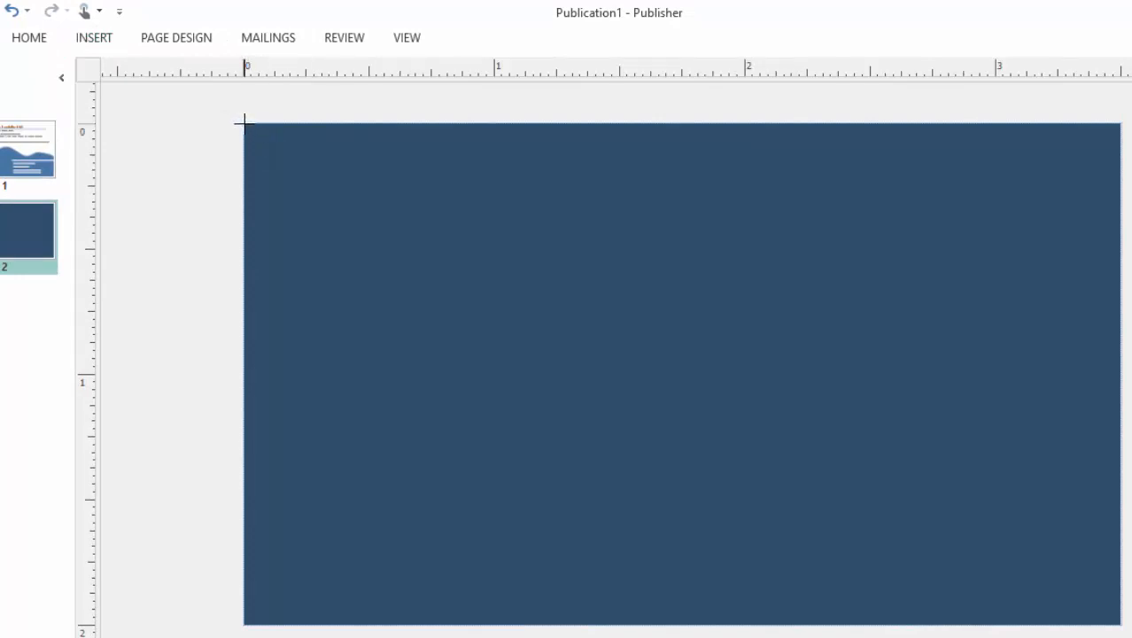
{"action": "mouse_move", "coordinate": [252, 132]}
{"action": "left_mouse_down"}
{"action": "mouse_move", "coordinate": [521, 304]}
{"action": "mouse_move", "coordinate": [1063, 371]}
{"action": "mouse_move", "coordinate": [1121, 404]}
{"action": "left_mouse_up"}
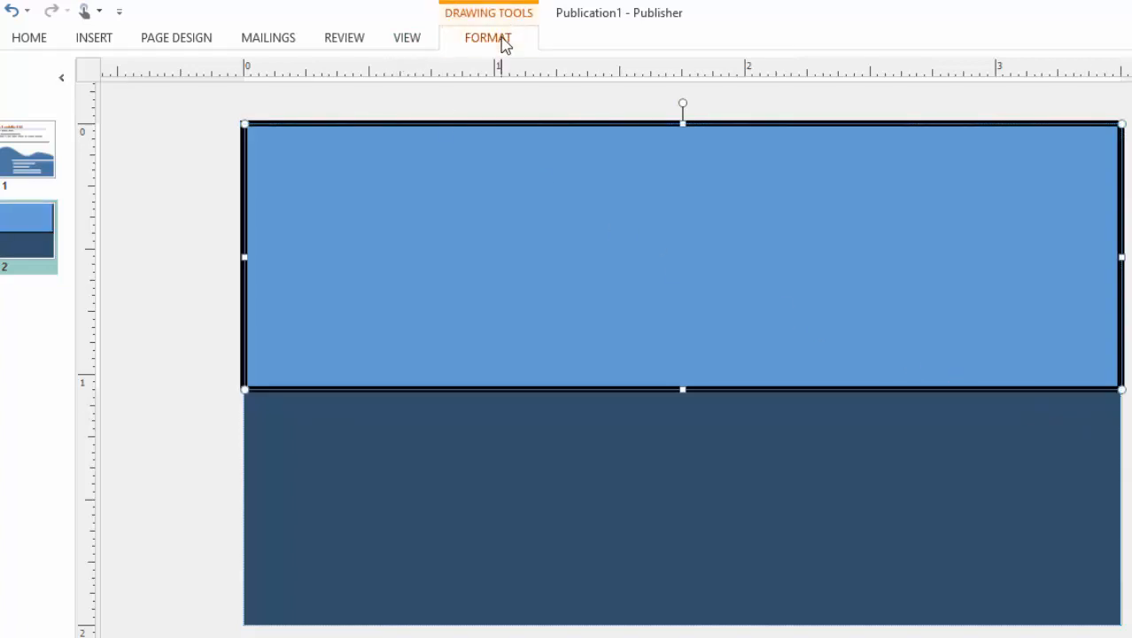
Remove the rectangle's outline and fill it with white.
{"action": "left_click", "coordinate": [504, 46]}
{"action": "left_click", "coordinate": [607, 92]}
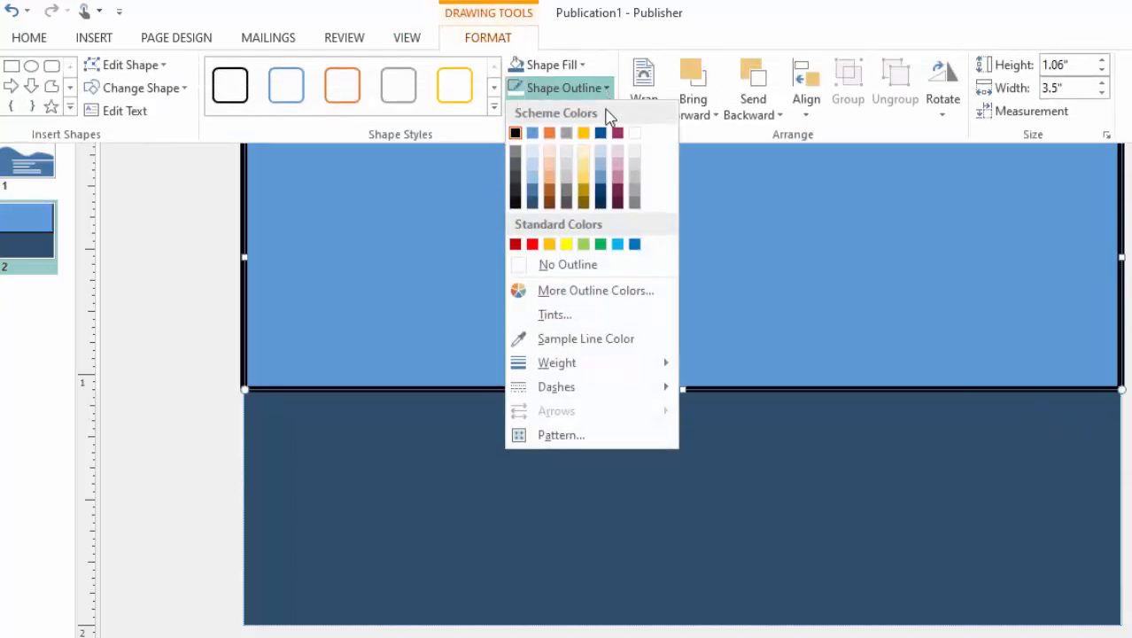
{"action": "left_click", "coordinate": [583, 263]}
{"action": "left_click", "coordinate": [581, 66]}
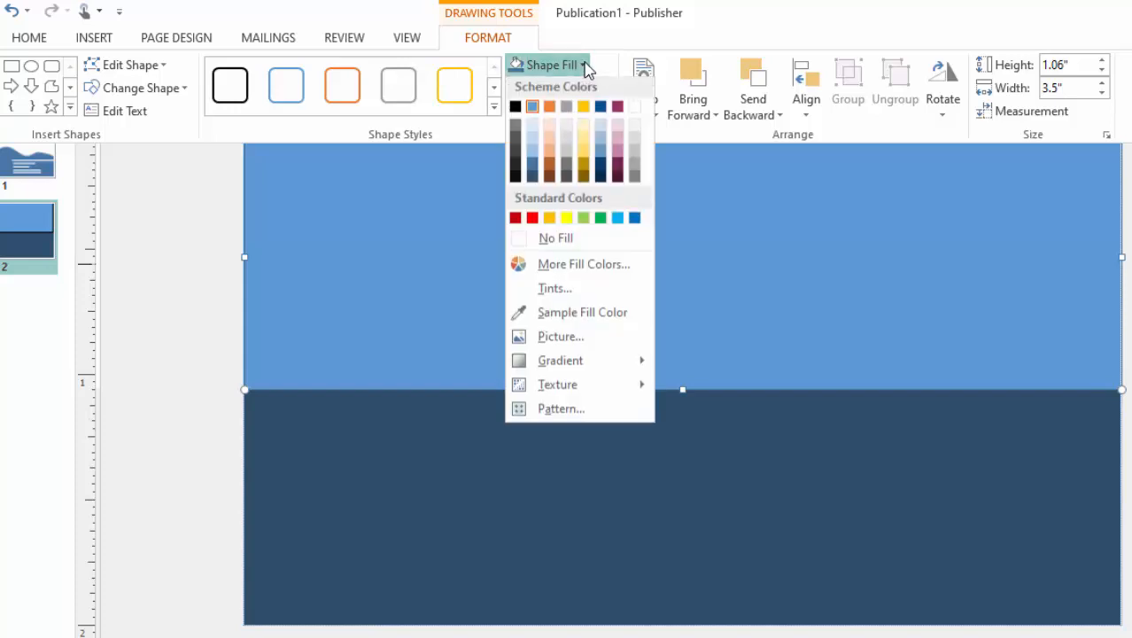
{"action": "left_click", "coordinate": [635, 109]}
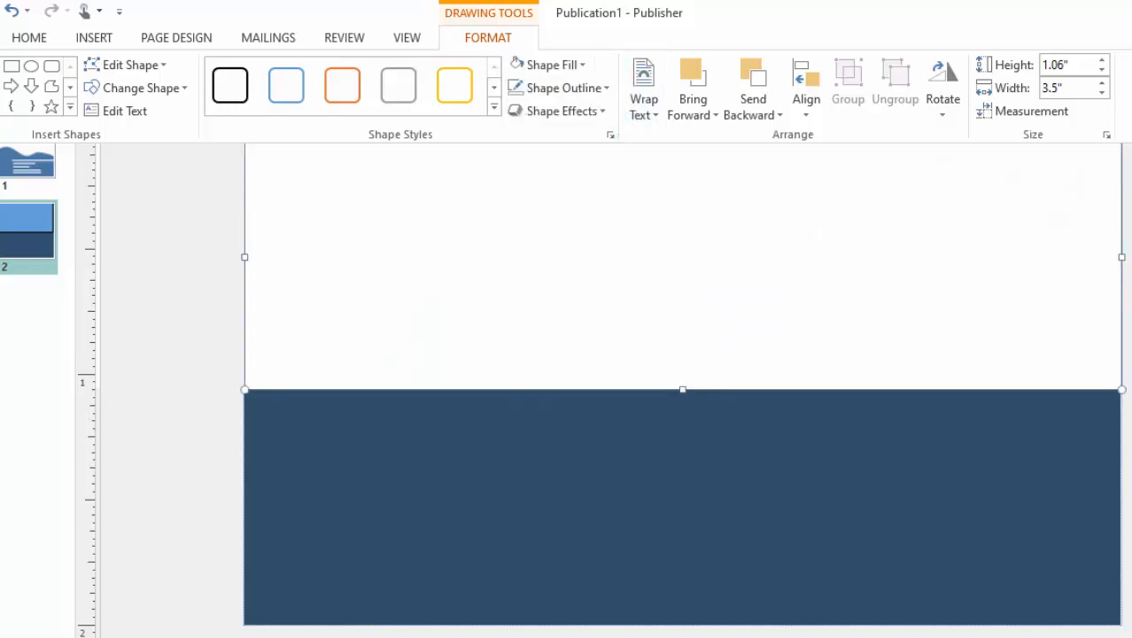
{"action": "scroll", "coordinate": [682, 443], "scroll_direction": "up", "scroll_amount": 3}
{"action": "scroll", "coordinate": [682, 398], "scroll_direction": "down", "scroll_amount": 3}
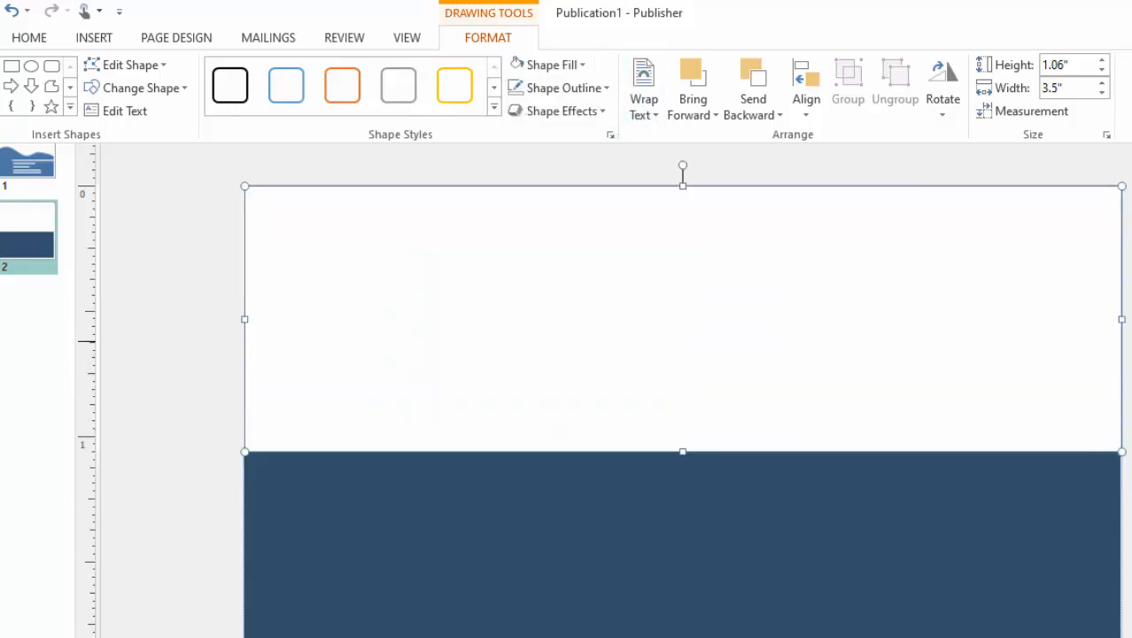
{"action": "left_click", "coordinate": [848, 341]}
{"action": "left_click", "coordinate": [534, 511]}
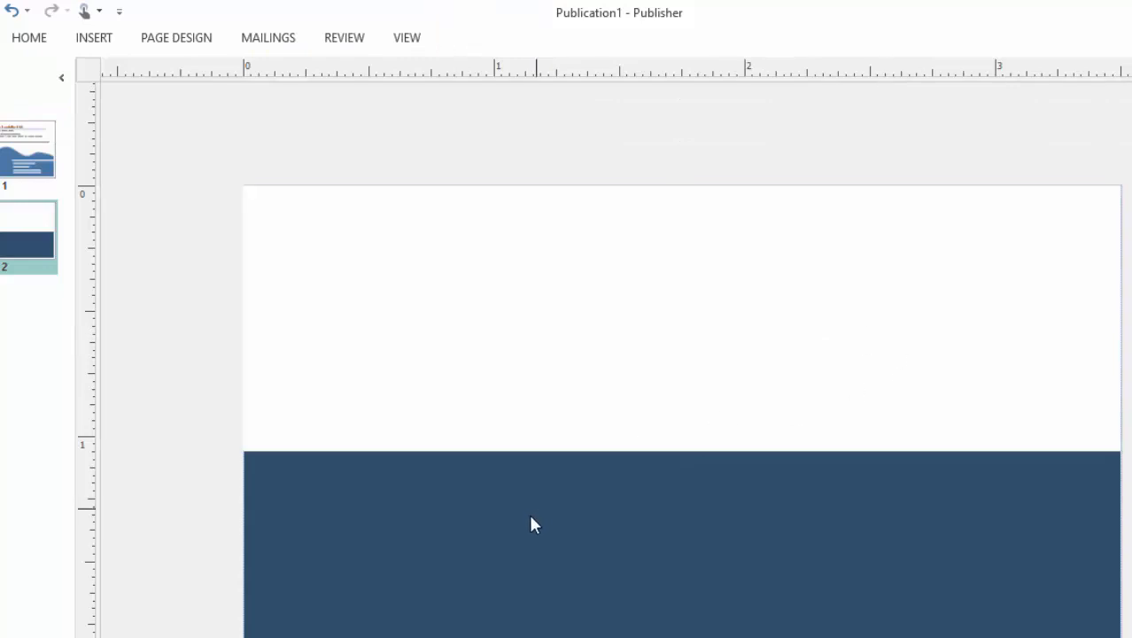
Adjust the white rectangle's right and top edges so they sit flush with the page borders.
{"action": "left_click", "coordinate": [1069, 395]}
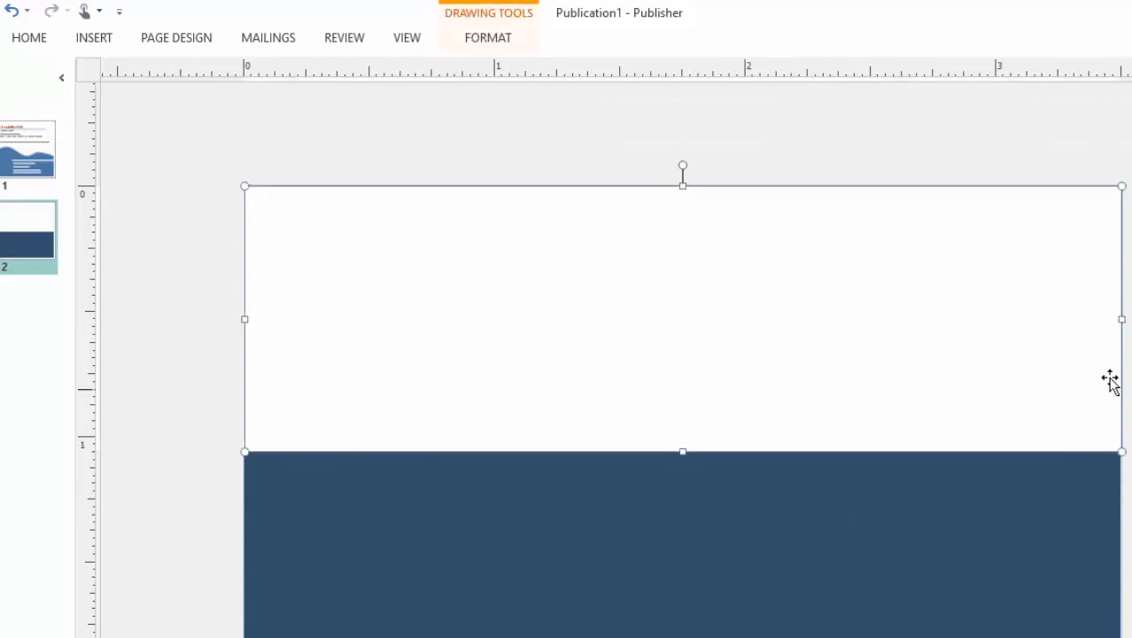
{"action": "left_click_drag", "start_coordinate": [1120, 318], "coordinate": [1119, 319]}
{"action": "mouse_move", "coordinate": [683, 186]}
{"action": "left_mouse_down"}
{"action": "mouse_move", "coordinate": [682, 210]}
{"action": "mouse_move", "coordinate": [682, 186]}
{"action": "left_mouse_up"}
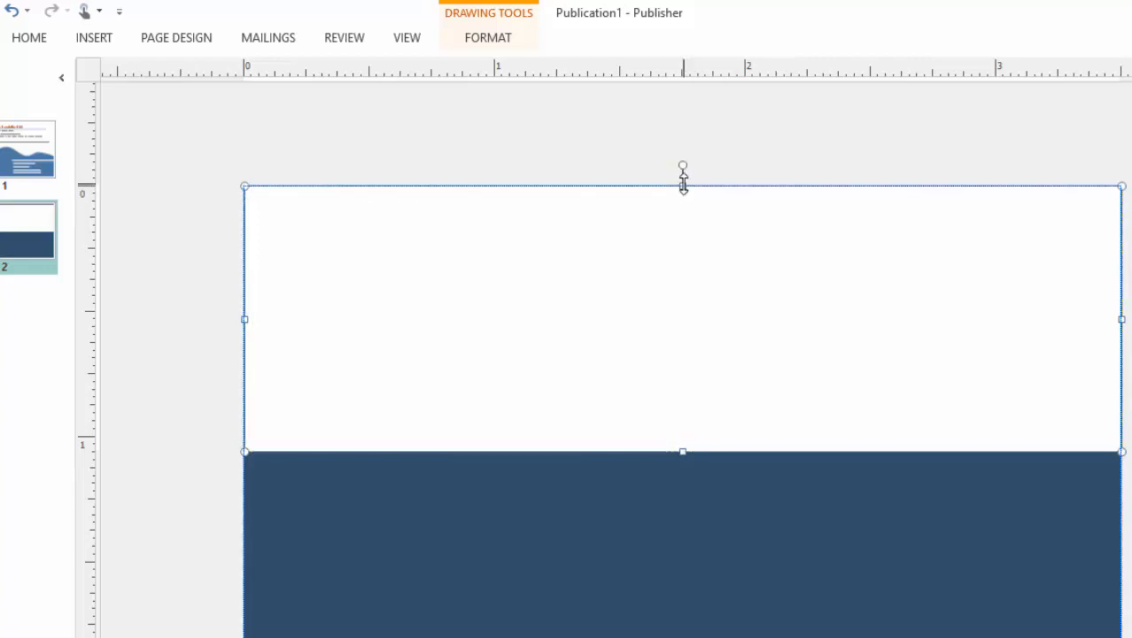
{"action": "left_click", "coordinate": [982, 533]}
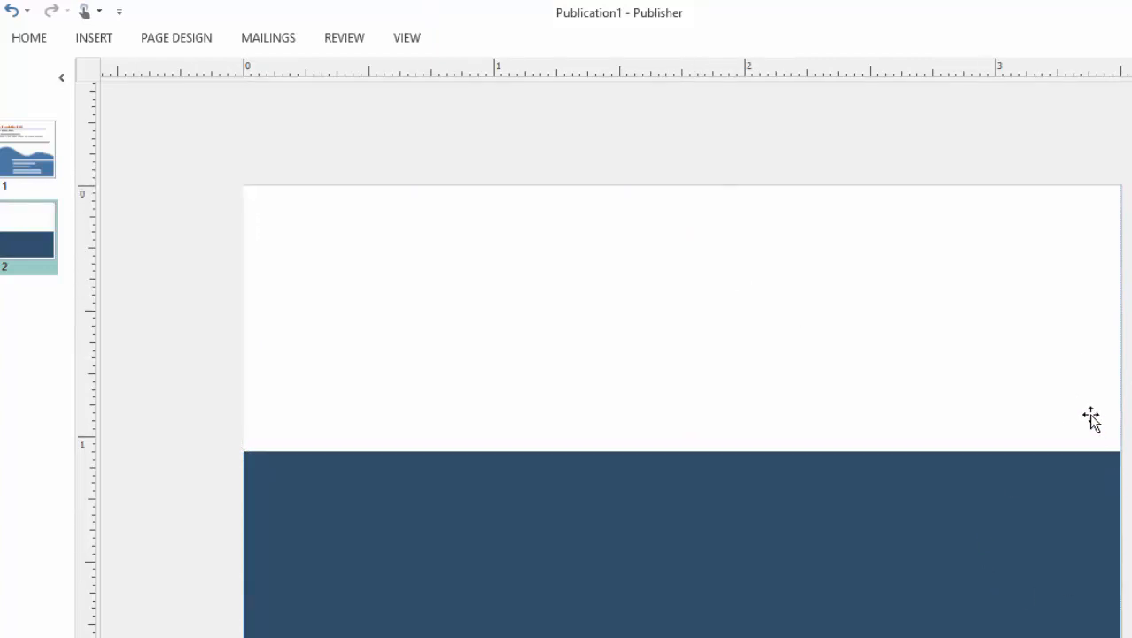
{"action": "left_click", "coordinate": [1026, 344]}
{"action": "mouse_move", "coordinate": [1121, 318]}
{"action": "left_mouse_down"}
{"action": "mouse_move", "coordinate": [1102, 324]}
{"action": "mouse_move", "coordinate": [1121, 317]}
{"action": "left_mouse_up"}
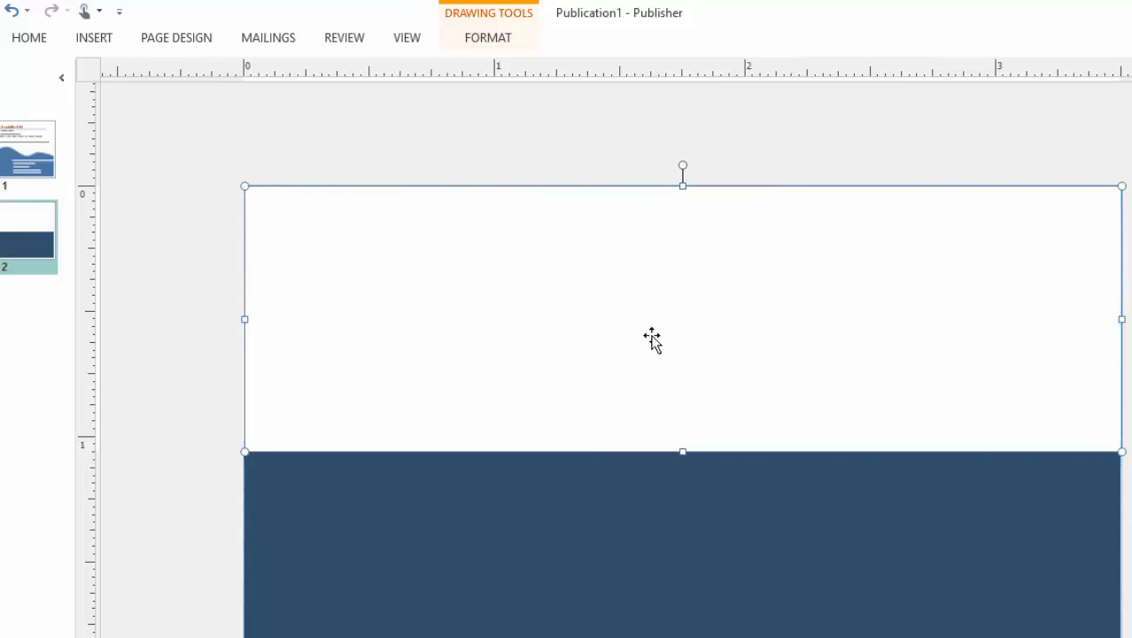
{"action": "left_click", "coordinate": [468, 572]}
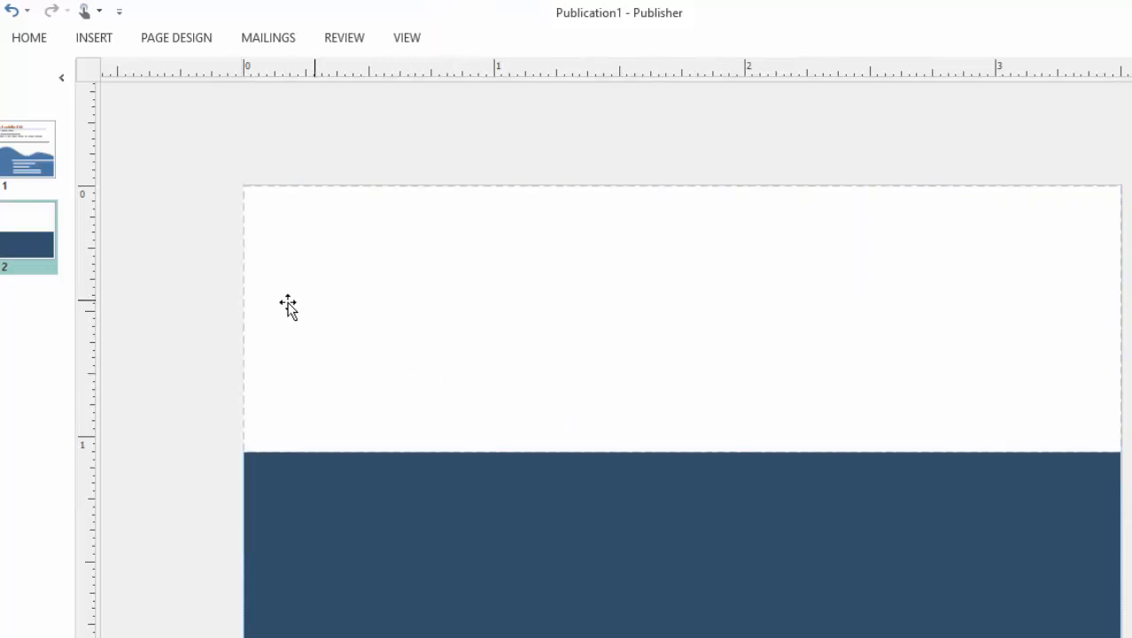
Draw a flowchart Document shape about 3.29 by 0.72 inches over the boundary between the white and dark blue areas.
{"action": "left_click", "coordinate": [94, 39]}
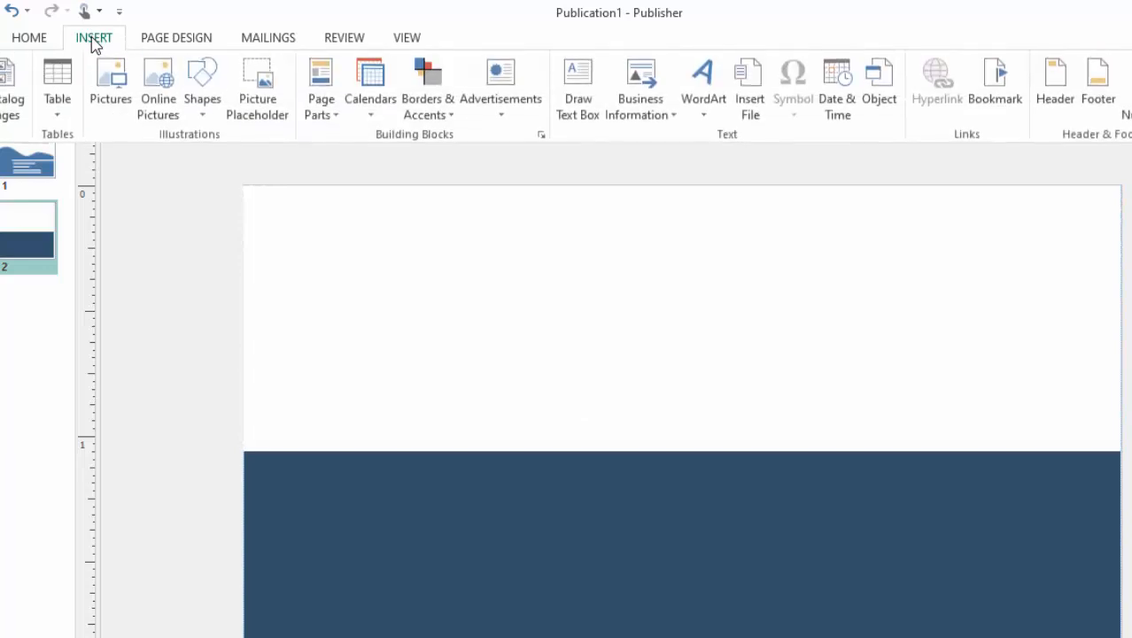
{"action": "left_click", "coordinate": [203, 106]}
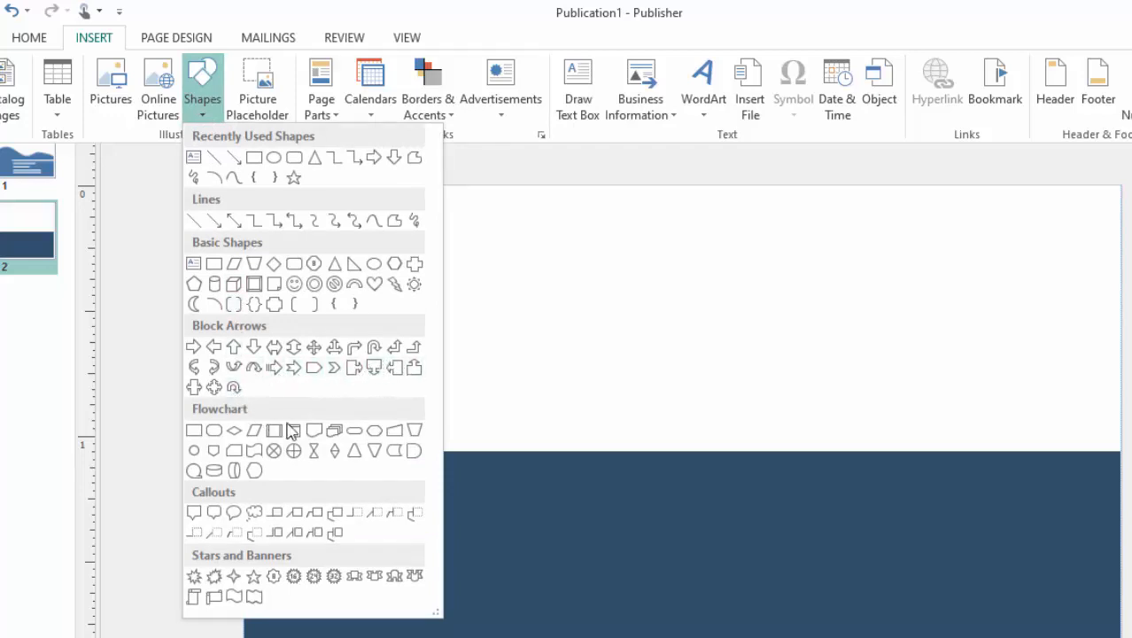
{"action": "left_click", "coordinate": [314, 432]}
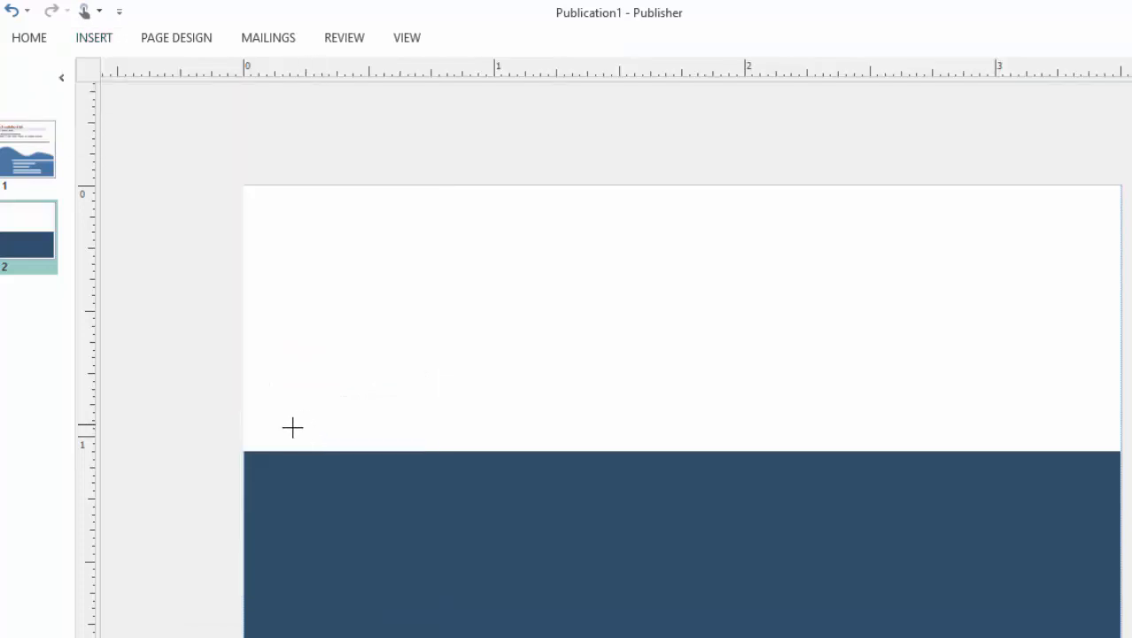
{"action": "left_click_drag", "start_coordinate": [297, 363], "coordinate": [1120, 545]}
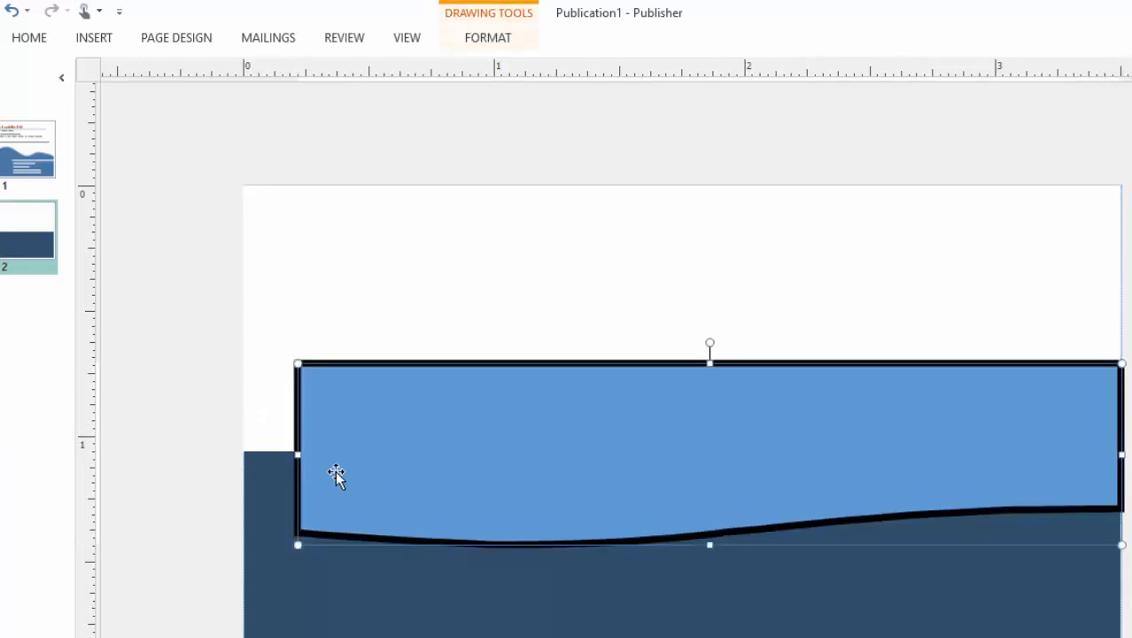
Remove the wavy shape's outline and fill it with the second-darkest shade of the scheme's light blue.
{"action": "left_click", "coordinate": [471, 42]}
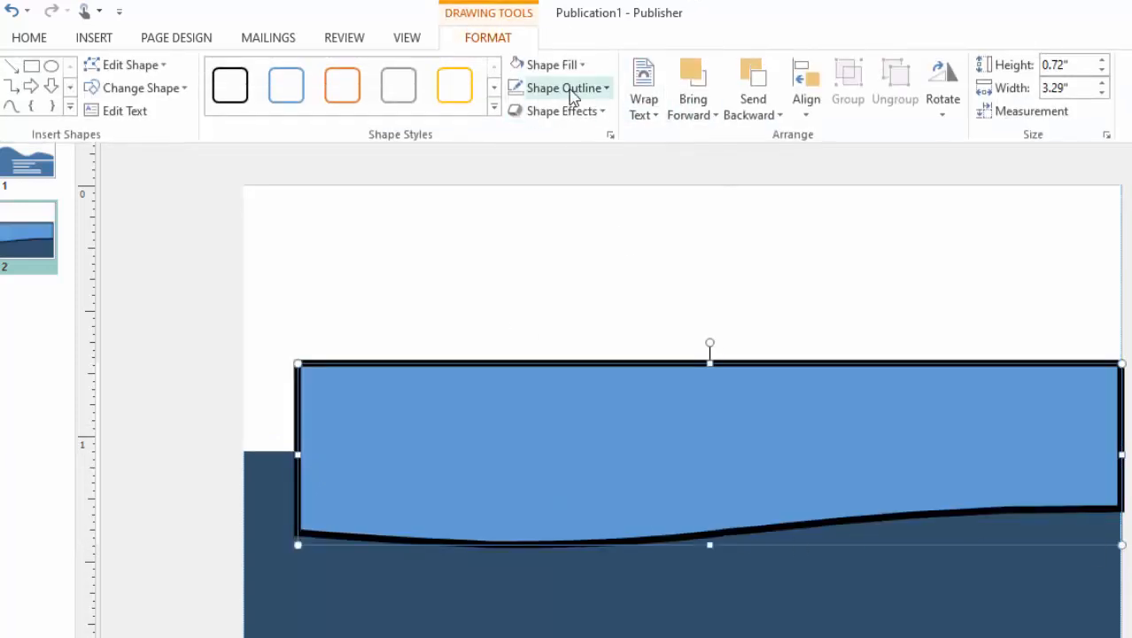
{"action": "left_click", "coordinate": [606, 91]}
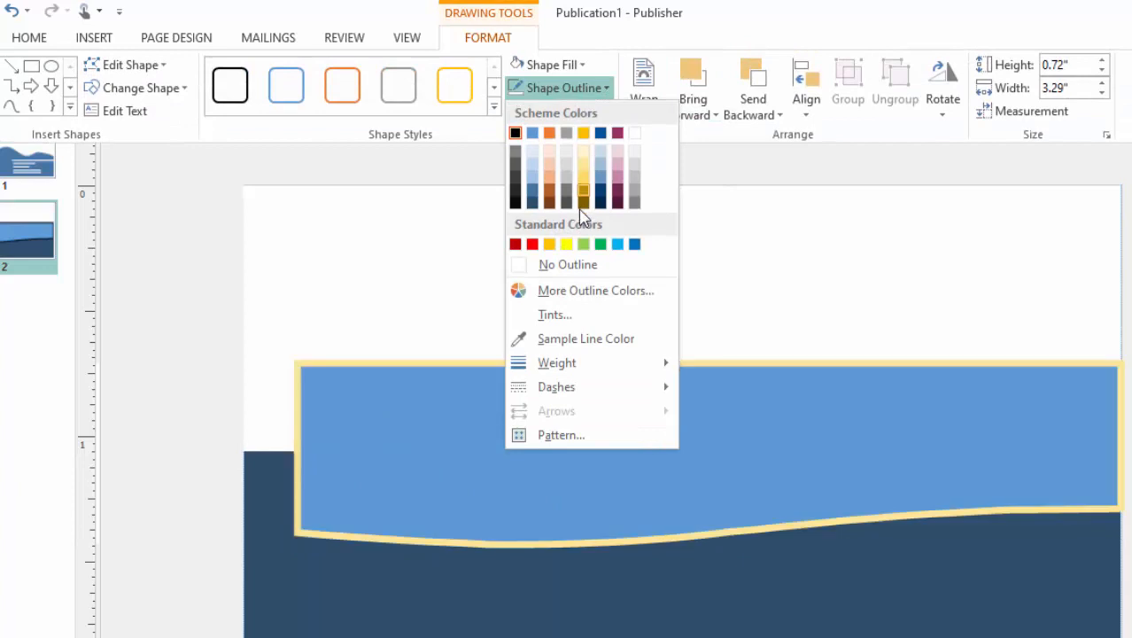
{"action": "left_click", "coordinate": [571, 266]}
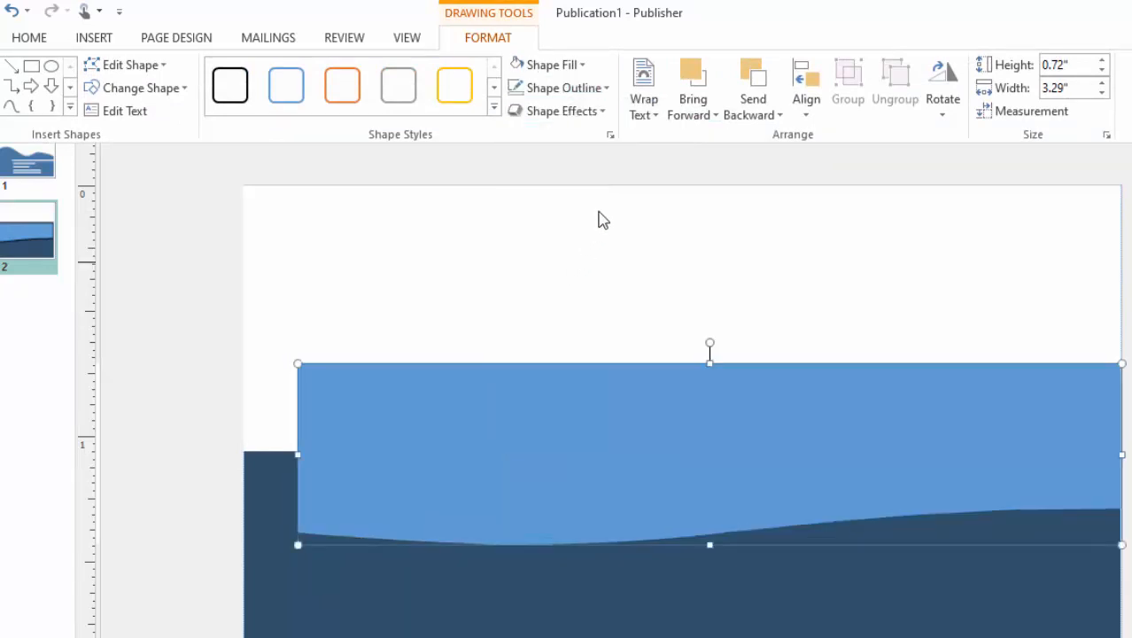
{"action": "left_click", "coordinate": [607, 89]}
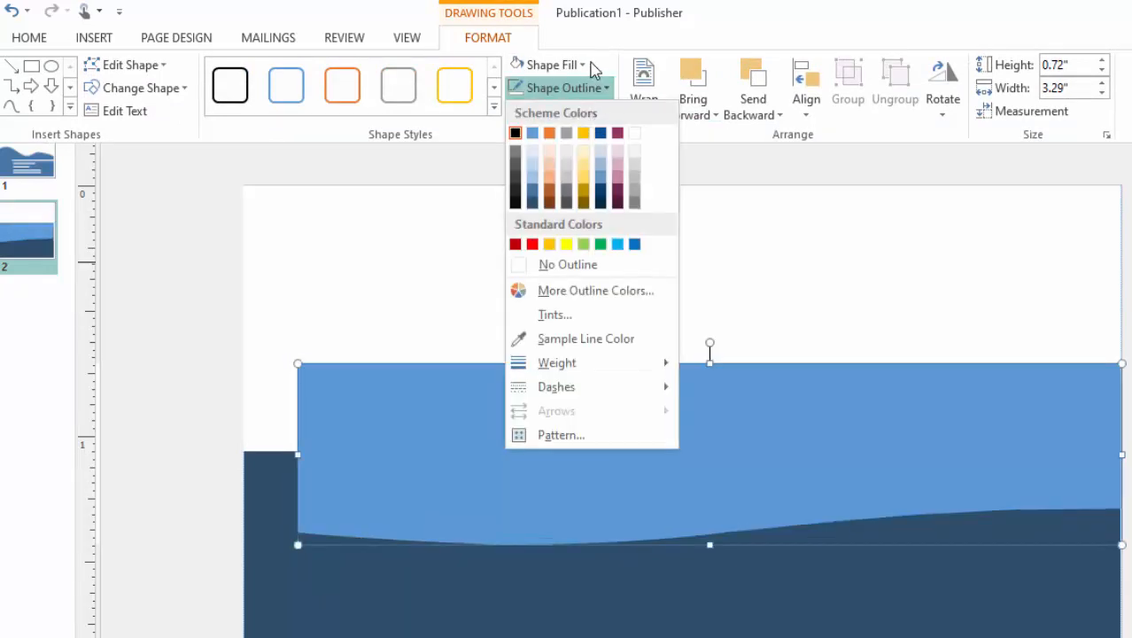
{"action": "left_click", "coordinate": [581, 66]}
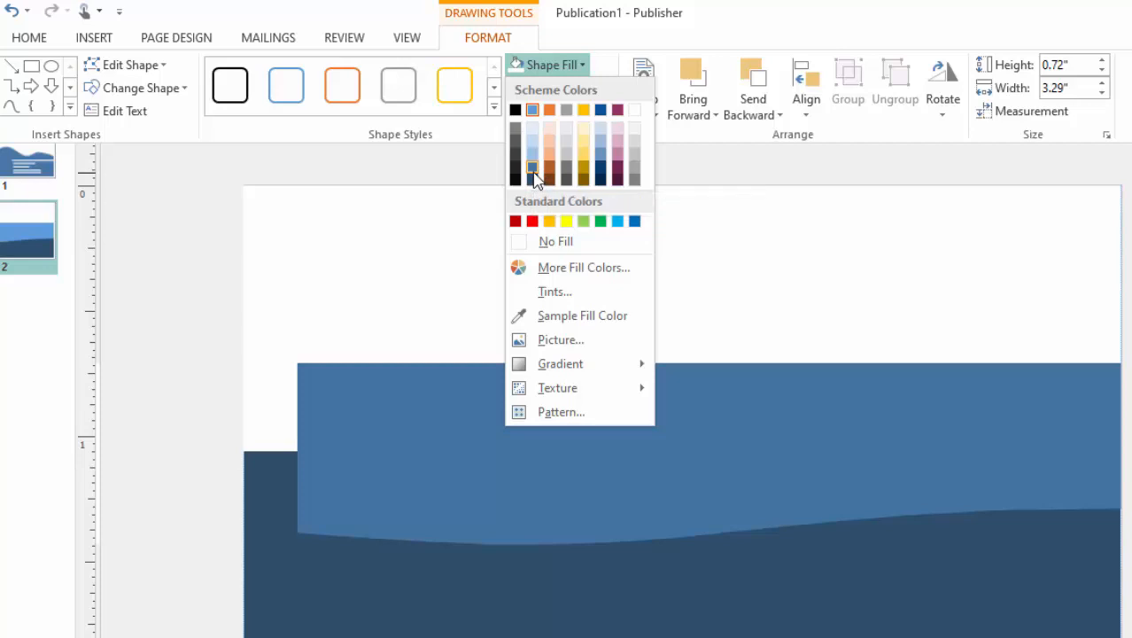
{"action": "left_click", "coordinate": [533, 169]}
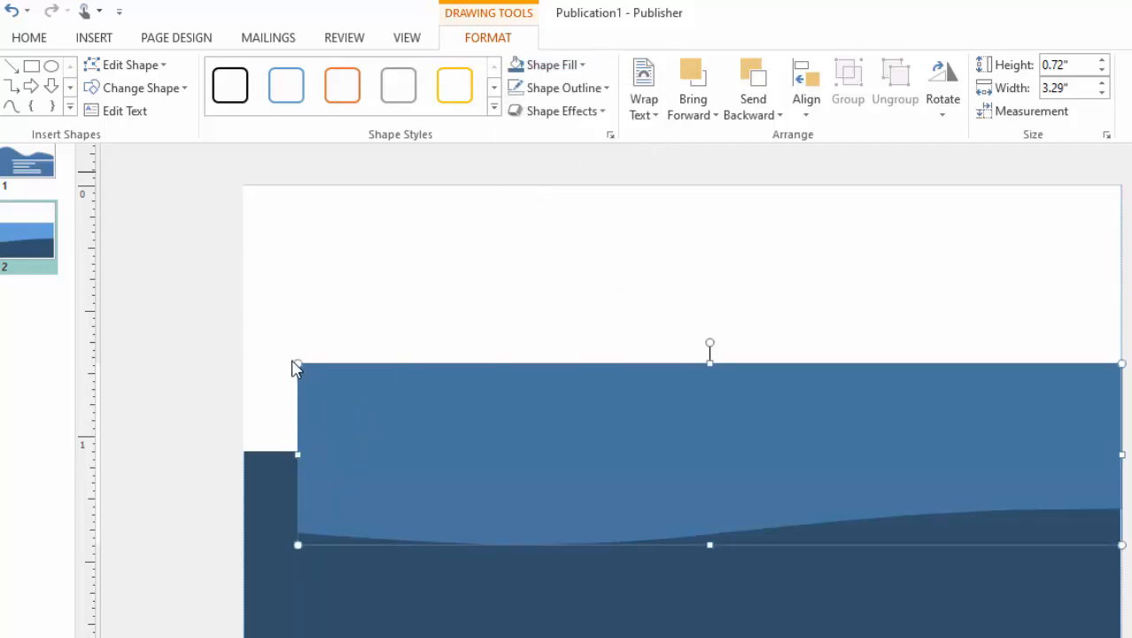
Stretch the wavy shape to the full page width and lower its top edge to about the 1-inch mark.
{"action": "left_click", "coordinate": [310, 383]}
{"action": "left_click_drag", "start_coordinate": [298, 362], "coordinate": [244, 357]}
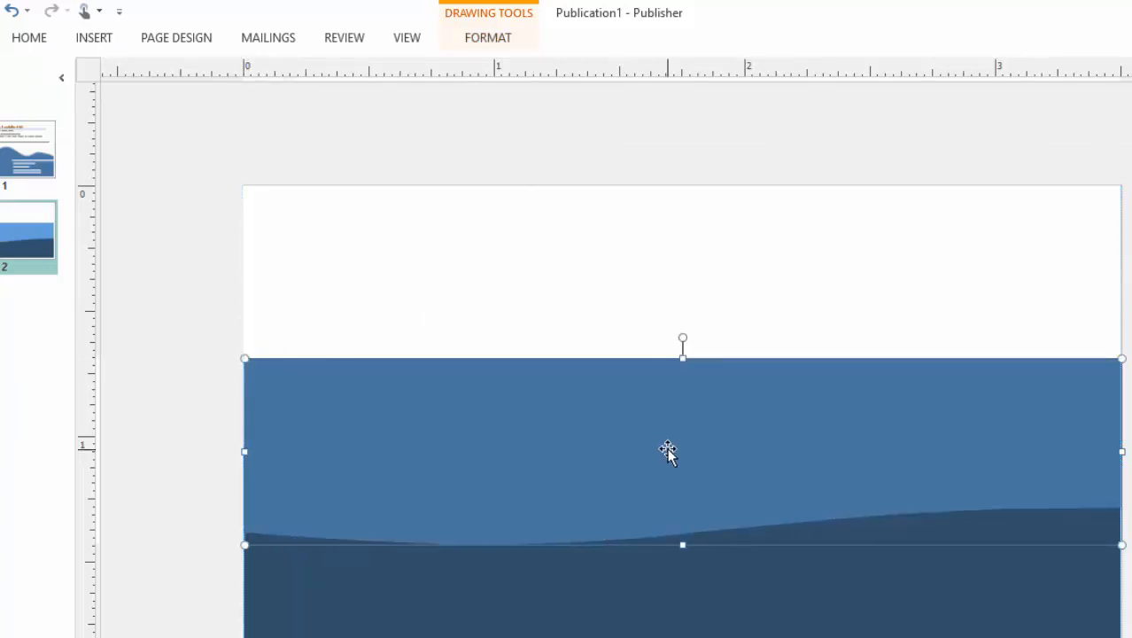
{"action": "left_click_drag", "start_coordinate": [683, 357], "coordinate": [682, 438]}
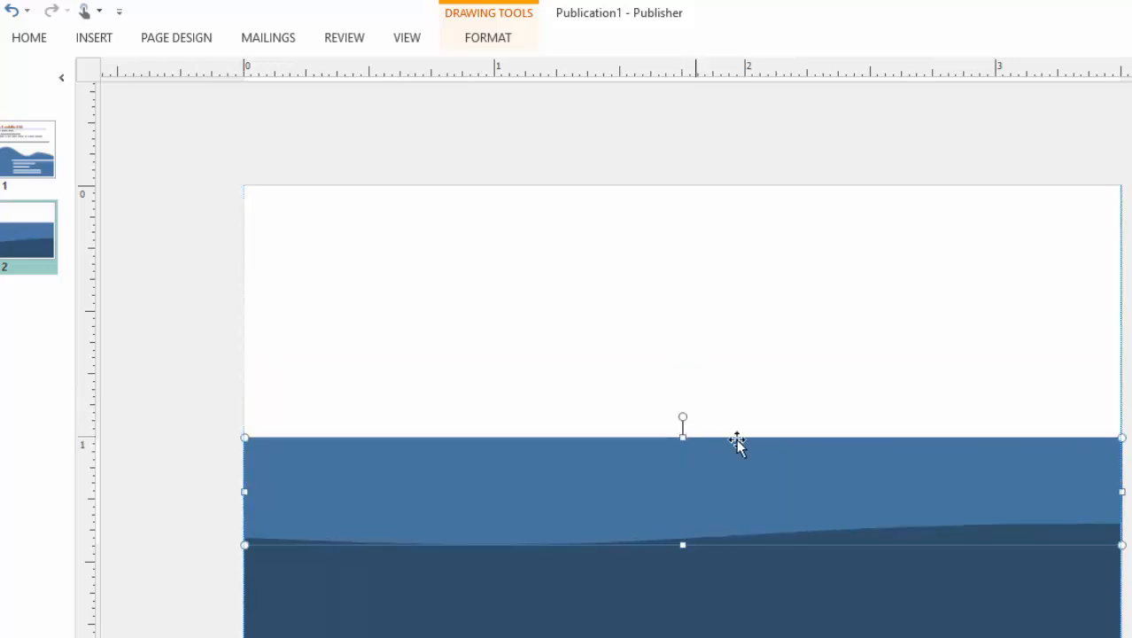
{"action": "key", "text": "Escape"}
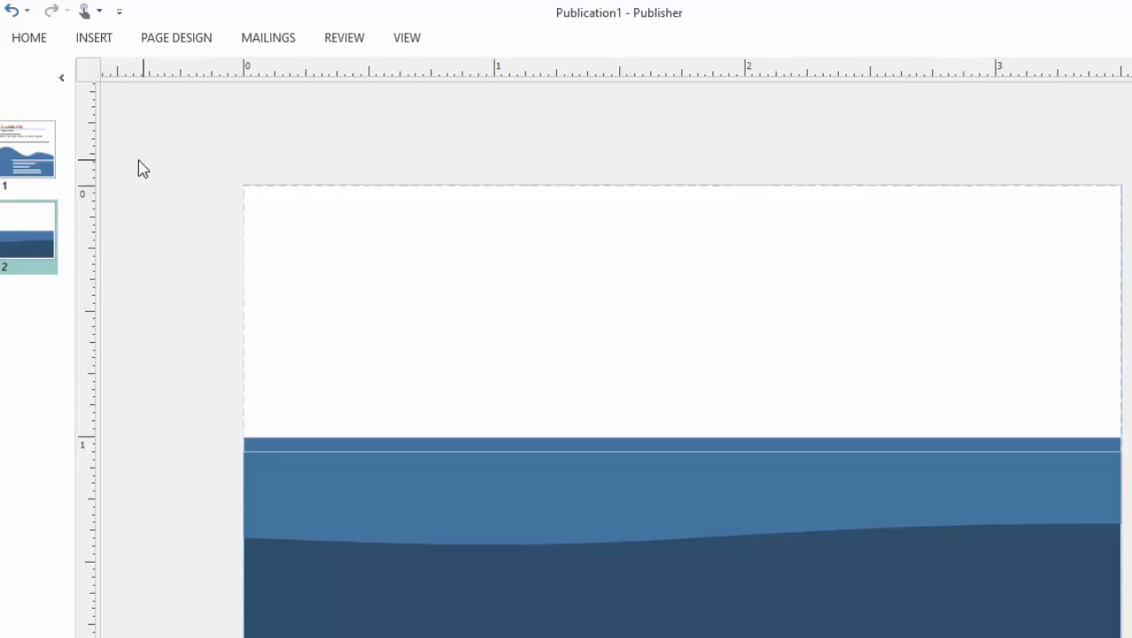
Add the text "Quality service is our priority" in a handwriting-style font in a text box just above the blue band.
{"action": "left_click", "coordinate": [94, 37]}
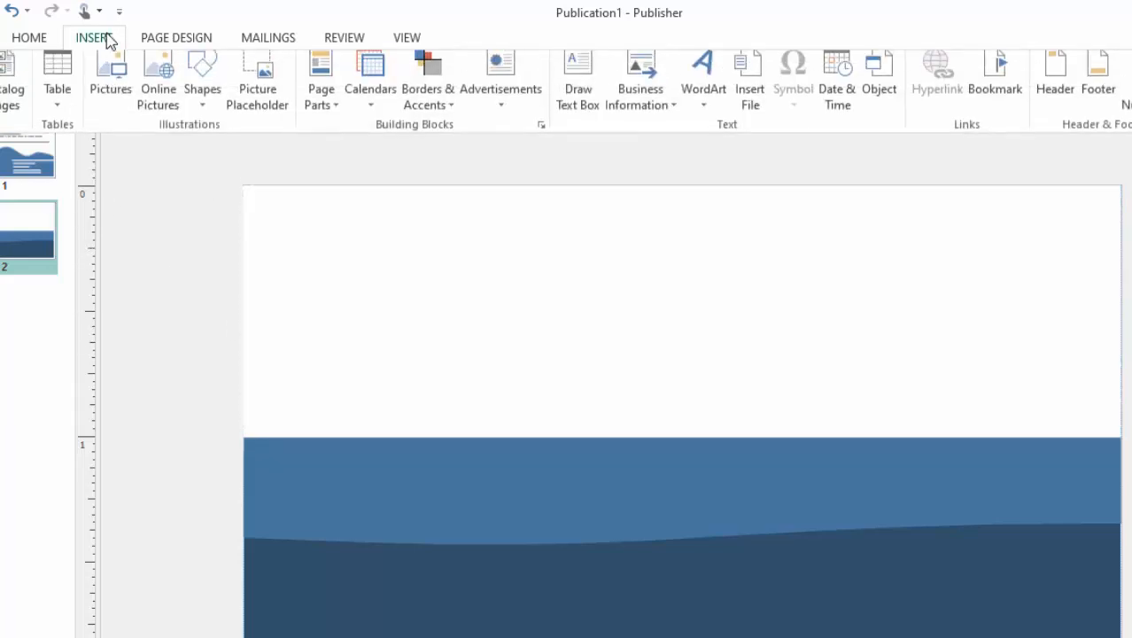
{"action": "left_click", "coordinate": [580, 105]}
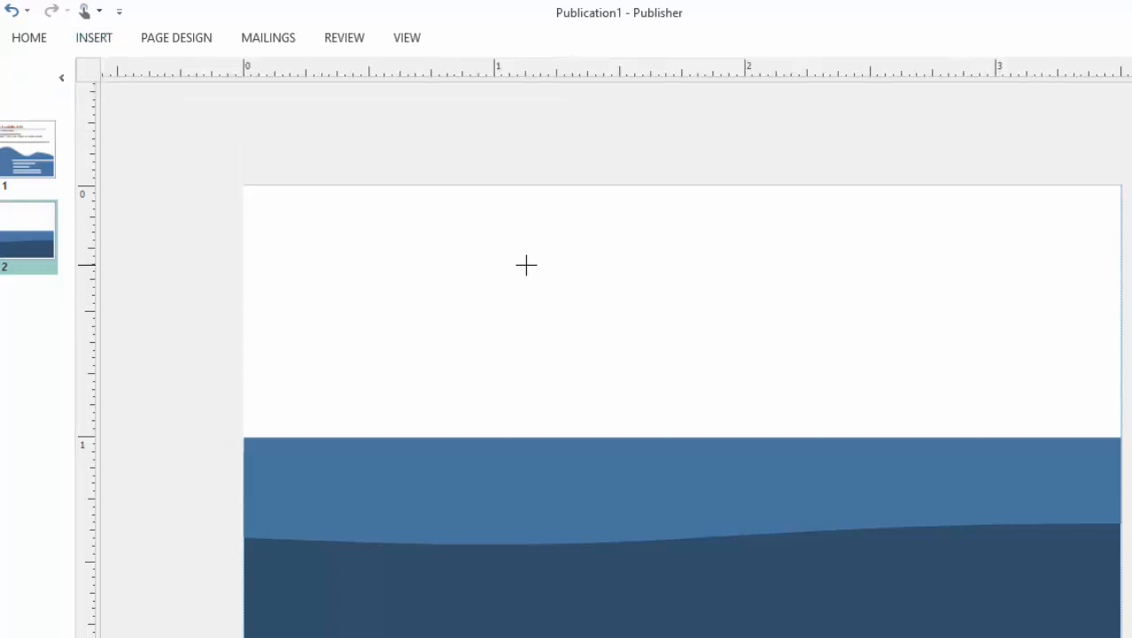
{"action": "mouse_move", "coordinate": [505, 260]}
{"action": "left_mouse_down"}
{"action": "mouse_move", "coordinate": [1021, 397]}
{"action": "mouse_move", "coordinate": [969, 403]}
{"action": "left_mouse_up"}
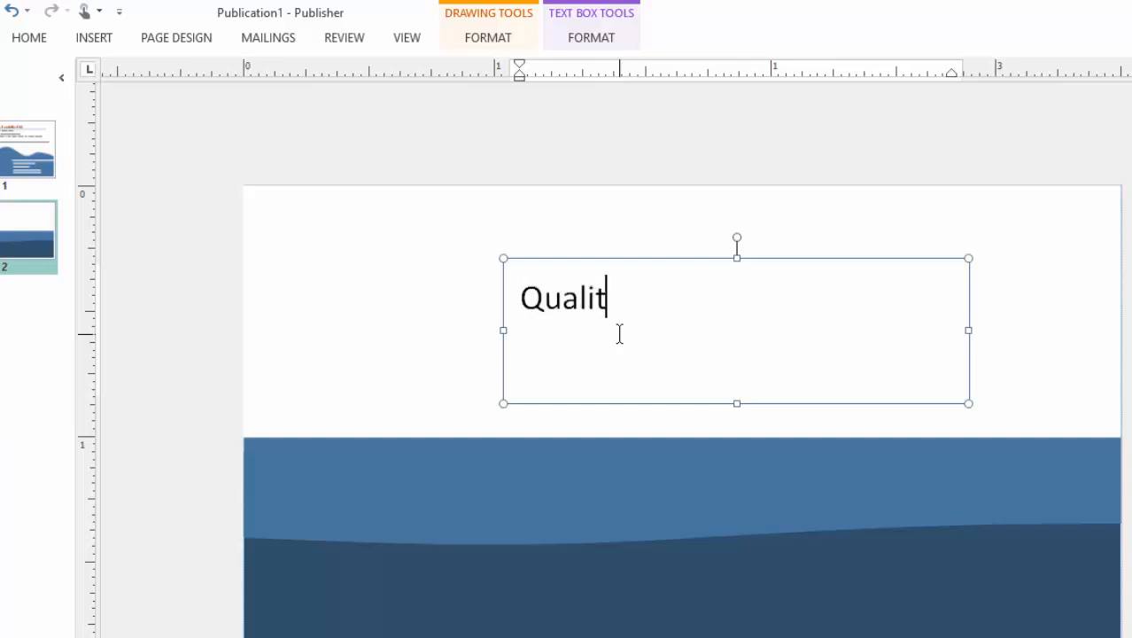
{"action": "type", "text": "servi"}
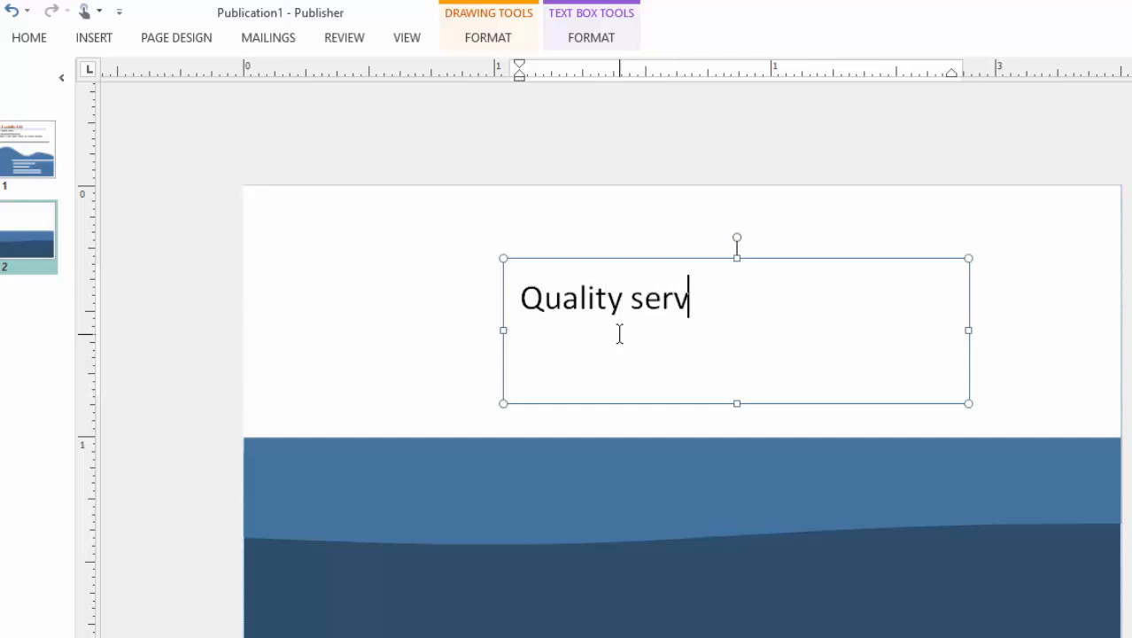
{"action": "type", "text": "ce is our priority"}
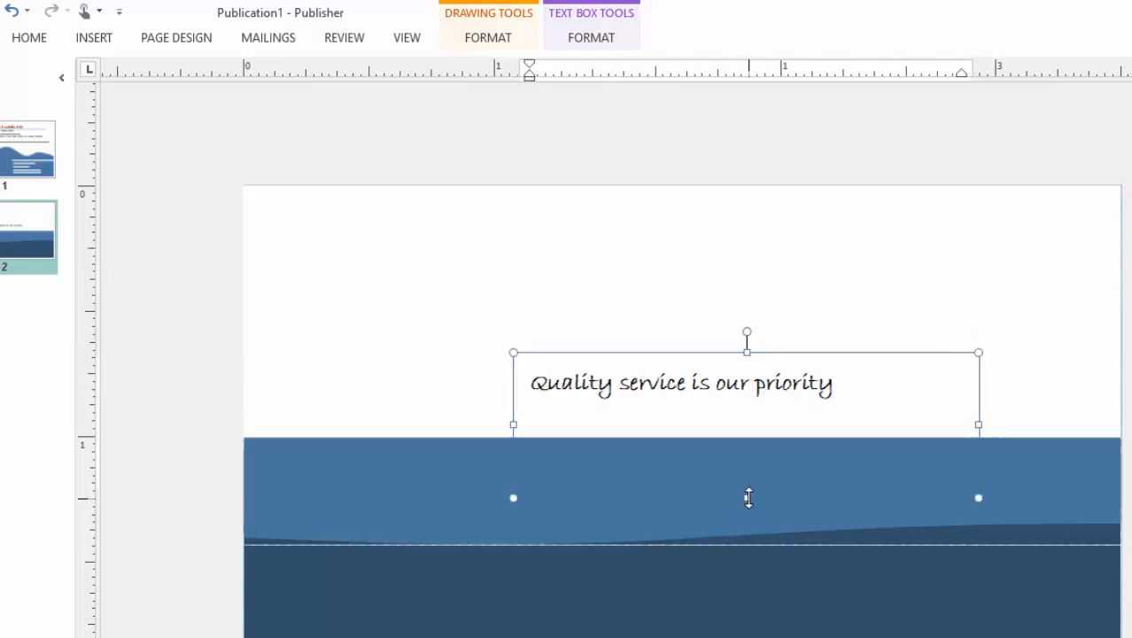
{"action": "left_click_drag", "start_coordinate": [749, 491], "coordinate": [747, 413]}
{"action": "left_click", "coordinate": [774, 344]}
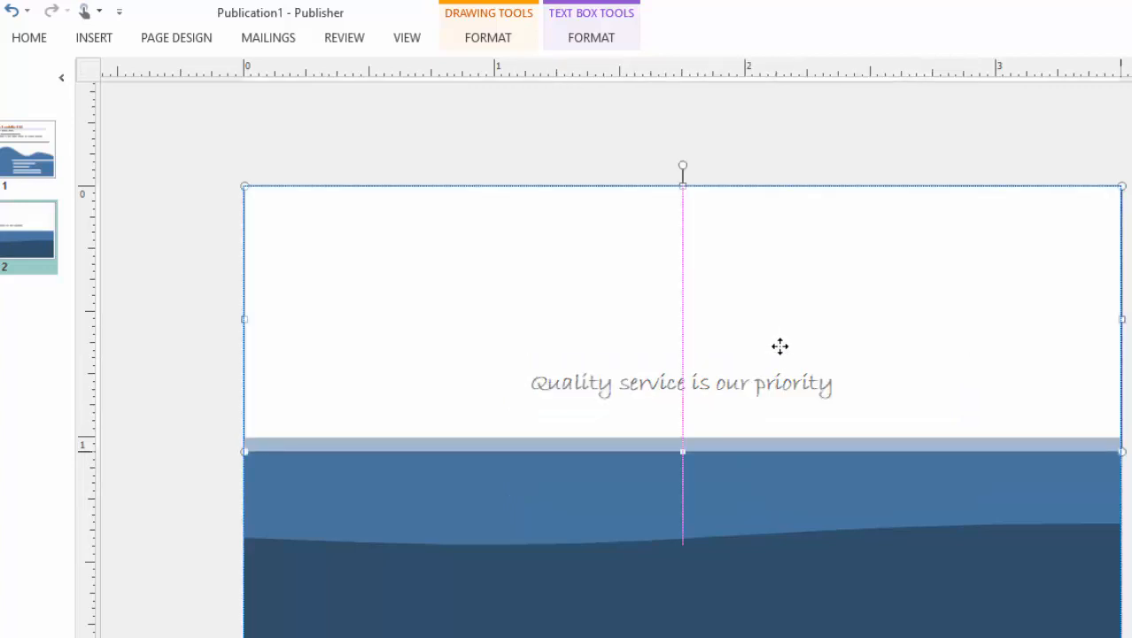
{"action": "left_click", "coordinate": [11, 10]}
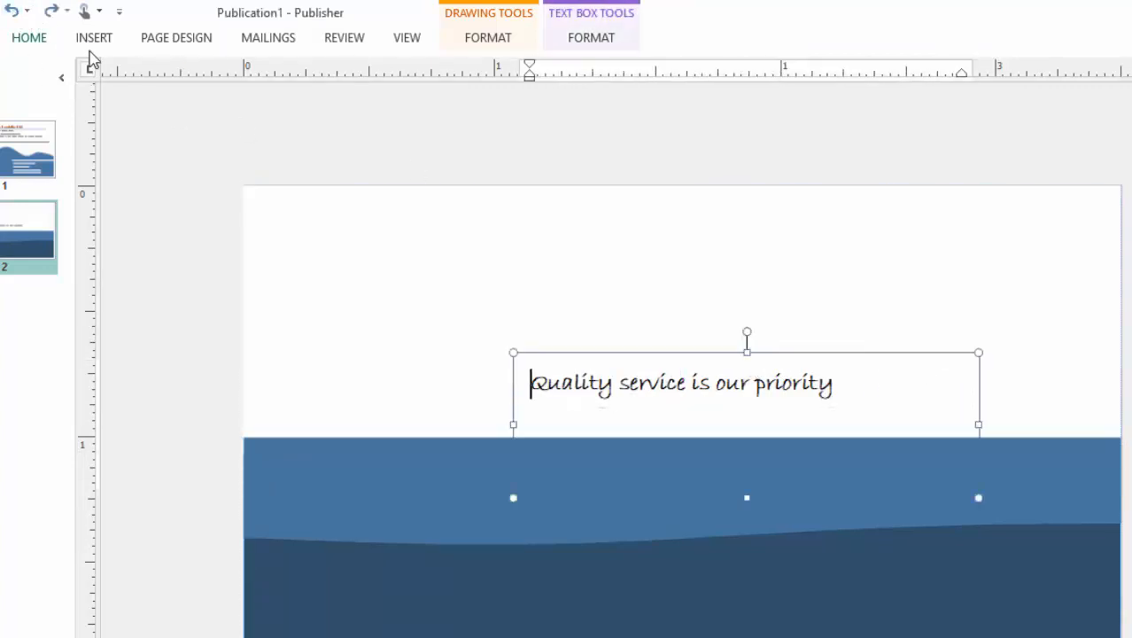
Nudge the "Quality service is our priority" text box slightly to the right.
{"action": "left_click", "coordinate": [802, 354]}
{"action": "key", "text": "Right"}
{"action": "key", "text": "Right"}
{"action": "key", "text": "Right"}
{"action": "key", "text": "Right"}
{"action": "key", "text": "Right"}
{"action": "key", "text": "Right"}
{"action": "key", "text": "Right"}
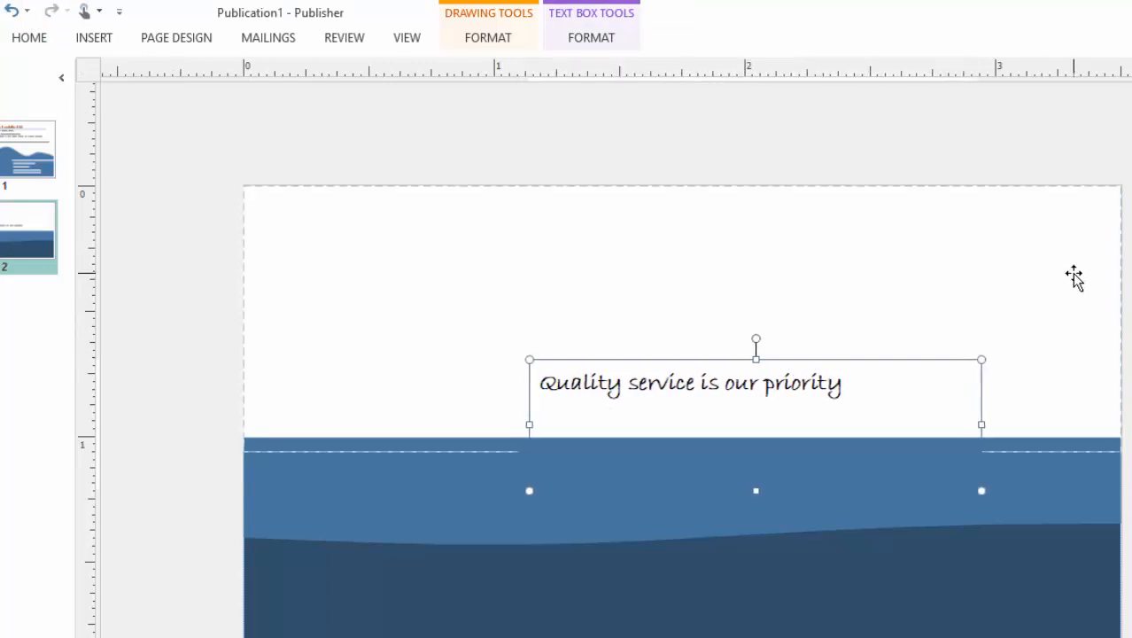
Nudge the "Quality service is our priority" text box down and slightly left so the slogan is centred just above the blue band.
{"action": "key", "text": "Left"}
{"action": "key", "text": "Left"}
{"action": "key", "text": "Left"}
{"action": "key", "text": "Down"}
{"action": "key", "text": "Down"}
{"action": "key", "text": "Down"}
{"action": "key", "text": "Down"}
{"action": "key", "text": "Down"}
{"action": "key", "text": "Down"}
{"action": "key", "text": "Down"}
{"action": "key", "text": "Down"}
{"action": "key", "text": "Down"}
{"action": "key", "text": "Down"}
{"action": "key", "text": "Down"}
{"action": "key", "text": "Down"}
{"action": "key", "text": "Left"}
{"action": "key", "text": "Left"}
{"action": "key", "text": "Left"}
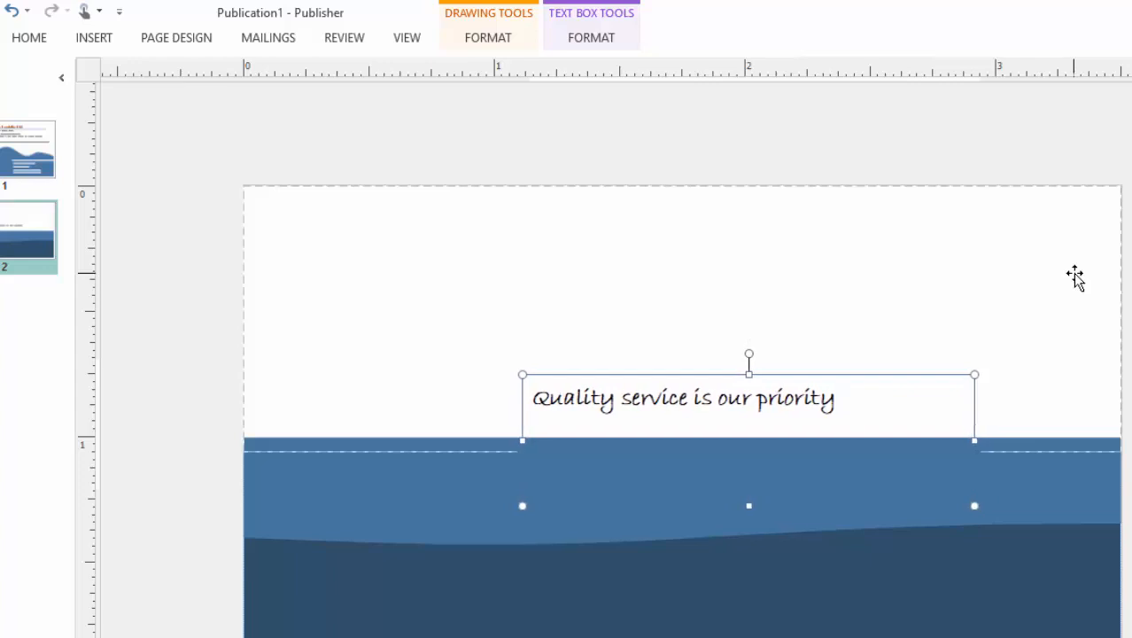
{"action": "left_click", "coordinate": [1065, 299]}
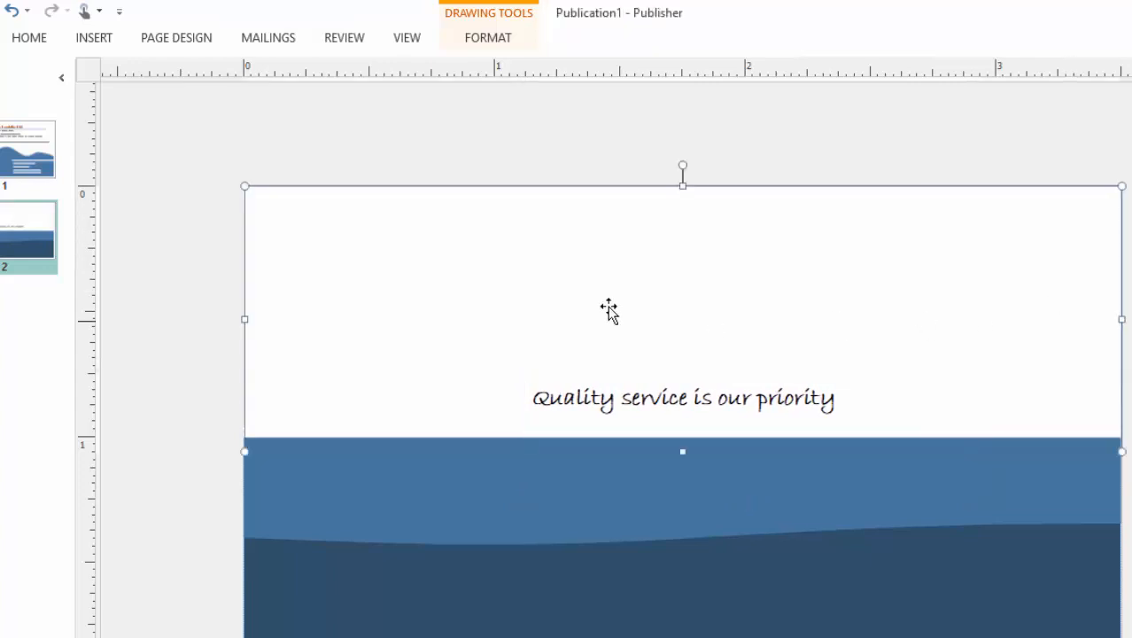
Insert the LOGO picture from the DESIGN folder onto the card's back page.
{"action": "left_click", "coordinate": [93, 38]}
{"action": "left_click", "coordinate": [111, 90]}
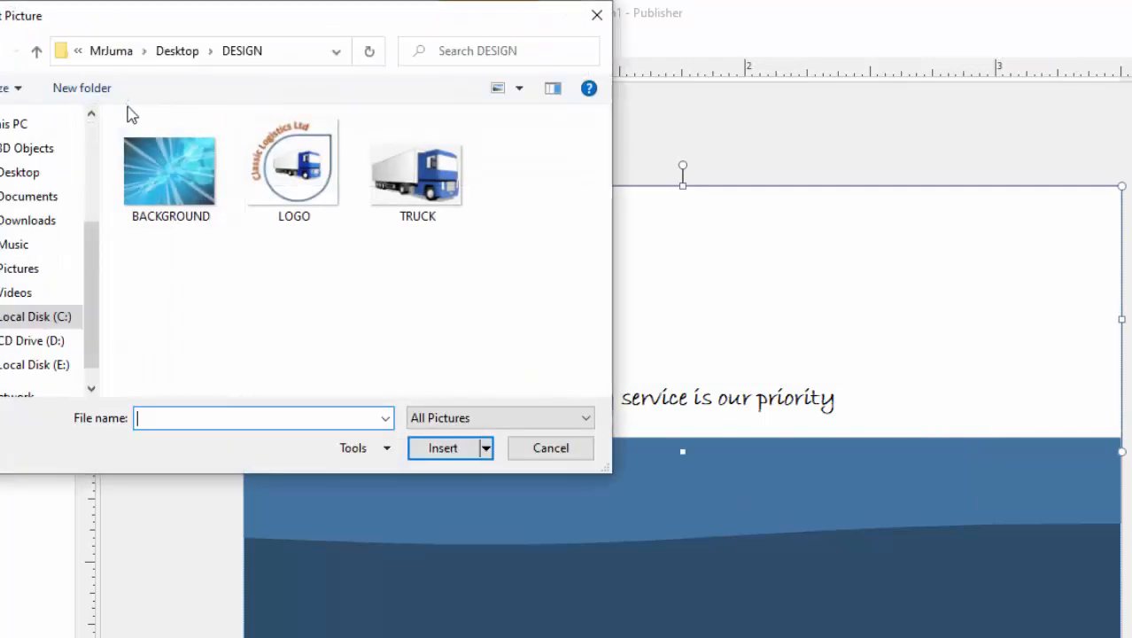
{"action": "left_click", "coordinate": [281, 179]}
{"action": "left_click", "coordinate": [442, 450]}
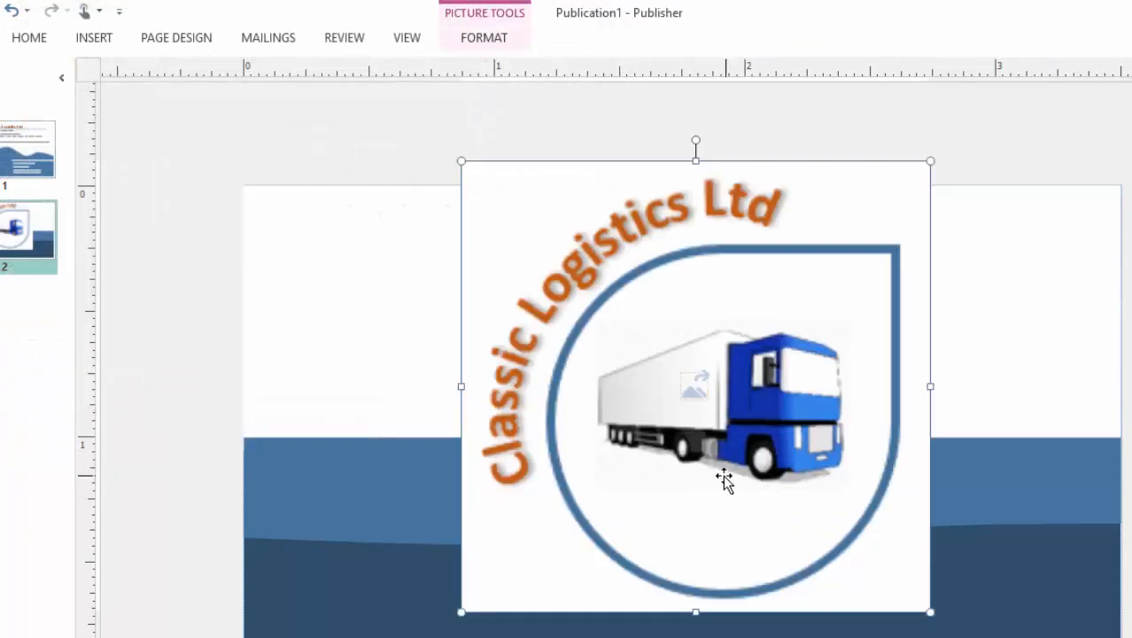
Shrink the logo to about 0.45 inch wide and centre it above the slogan in the white area.
{"action": "left_click_drag", "start_coordinate": [929, 611], "coordinate": [574, 271]}
{"action": "left_click_drag", "start_coordinate": [489, 183], "coordinate": [636, 303]}
{"action": "key", "text": "Escape"}
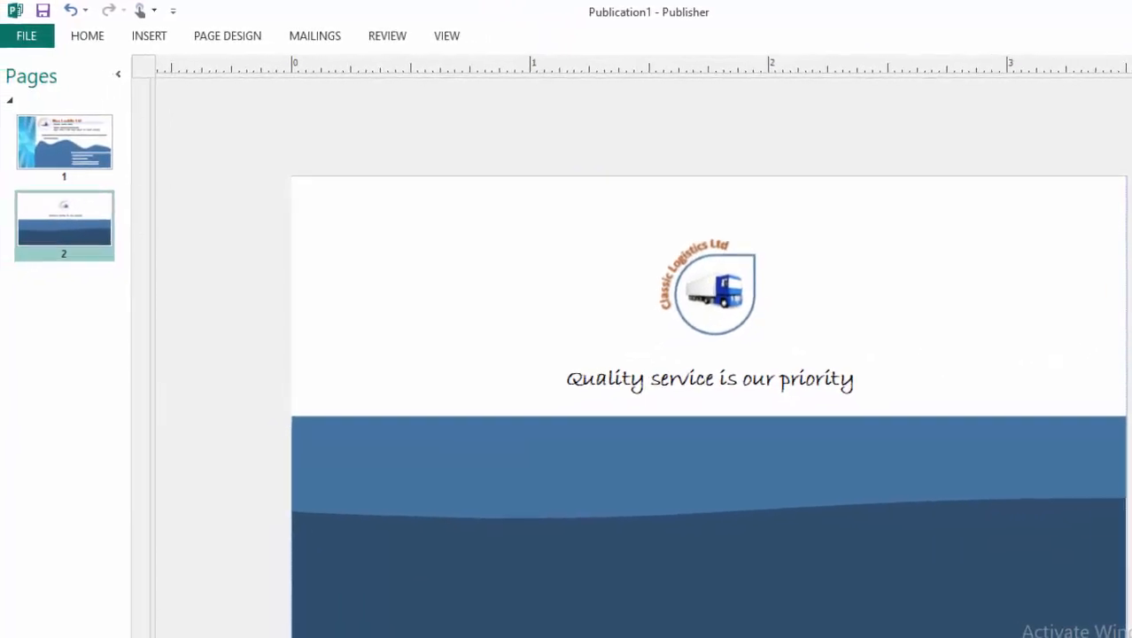
Check both pages of the card, and save the publication as BIZCARD in the DESIGN folder.
{"action": "left_click", "coordinate": [1127, 637]}
{"action": "left_click", "coordinate": [1127, 636]}
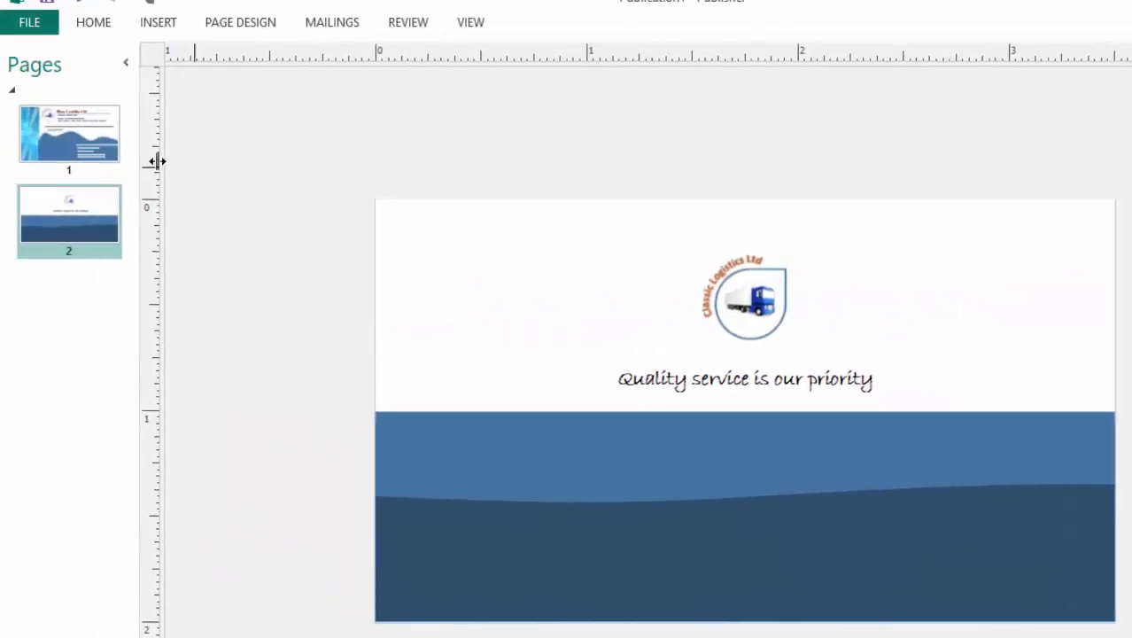
{"action": "left_click", "coordinate": [3, 100]}
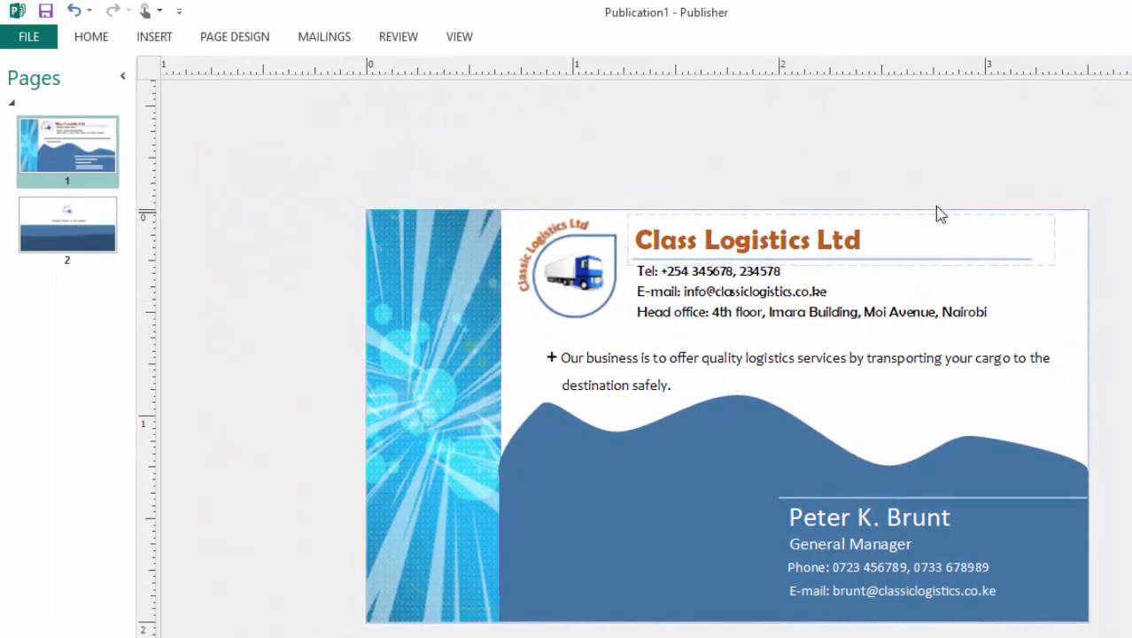
{"action": "left_click", "coordinate": [61, 208]}
{"action": "left_click", "coordinate": [78, 151]}
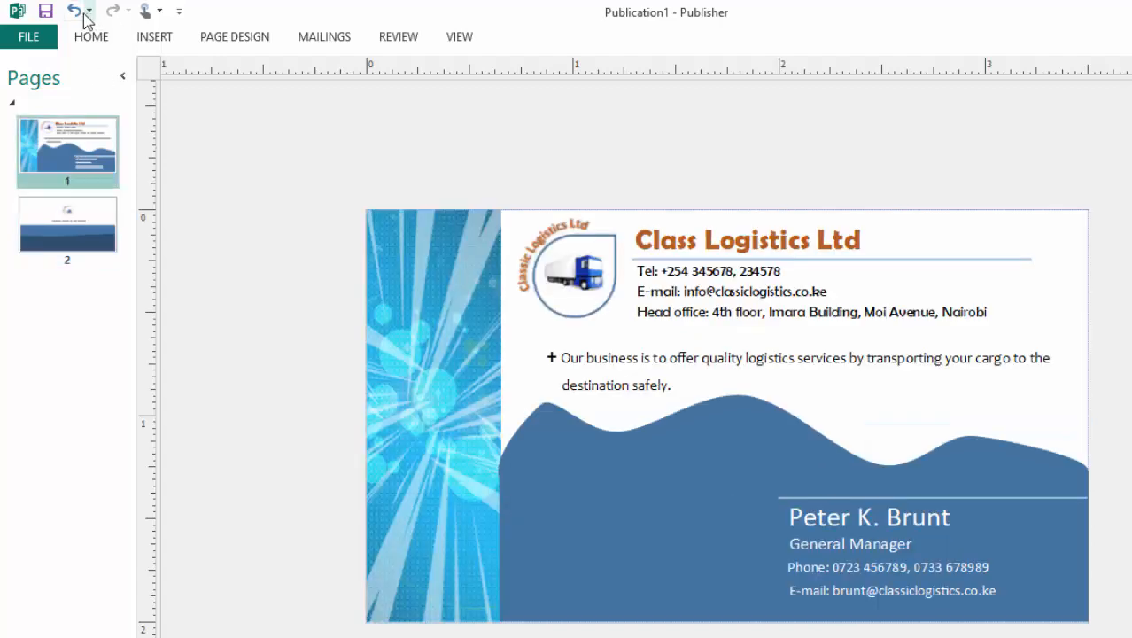
{"action": "left_click", "coordinate": [45, 11]}
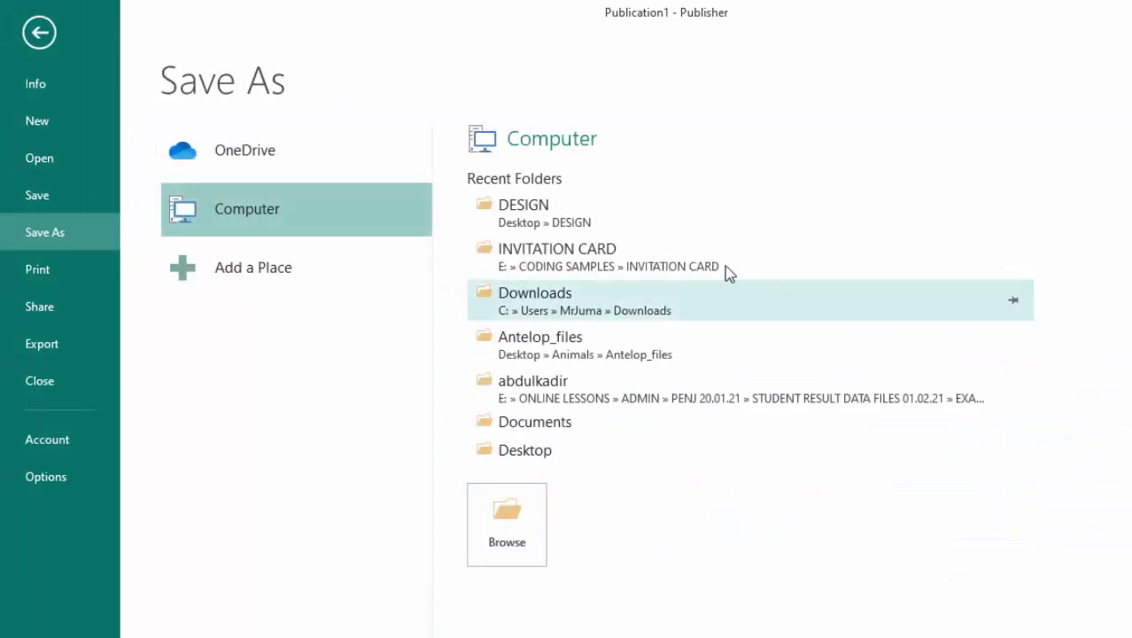
{"action": "left_click", "coordinate": [572, 215]}
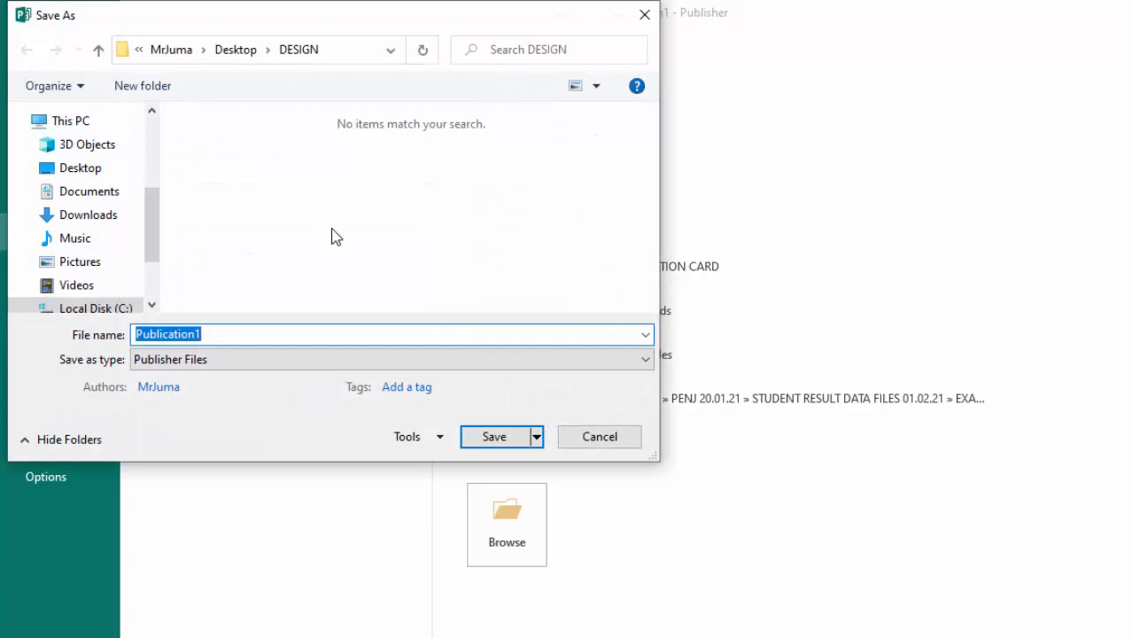
{"action": "type", "text": "Bl"}
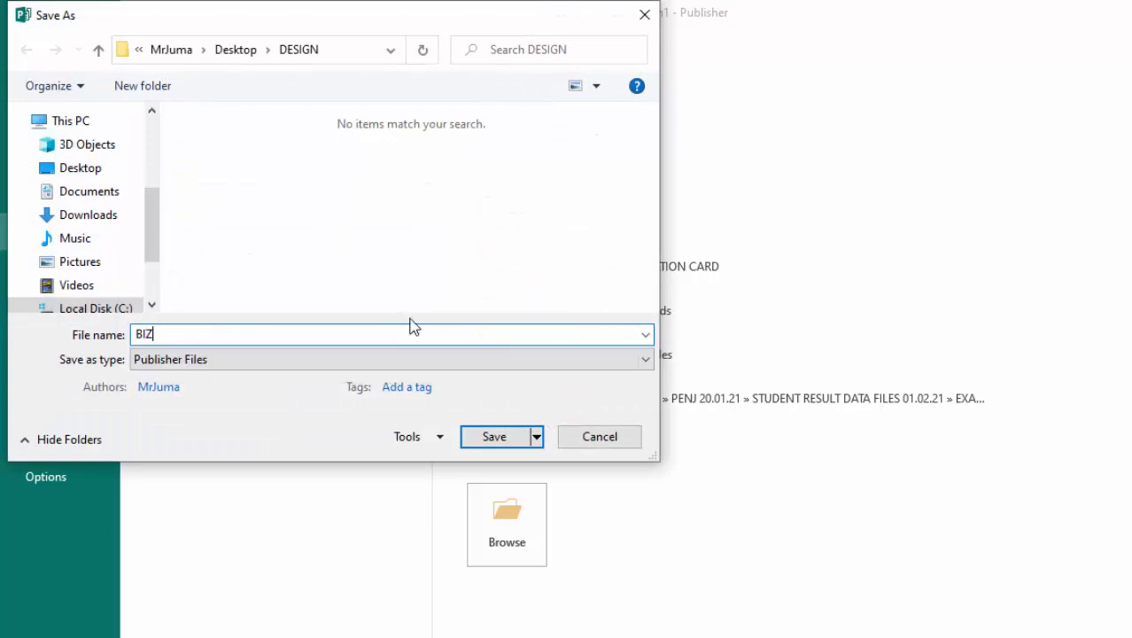
{"action": "left_click", "coordinate": [494, 436]}
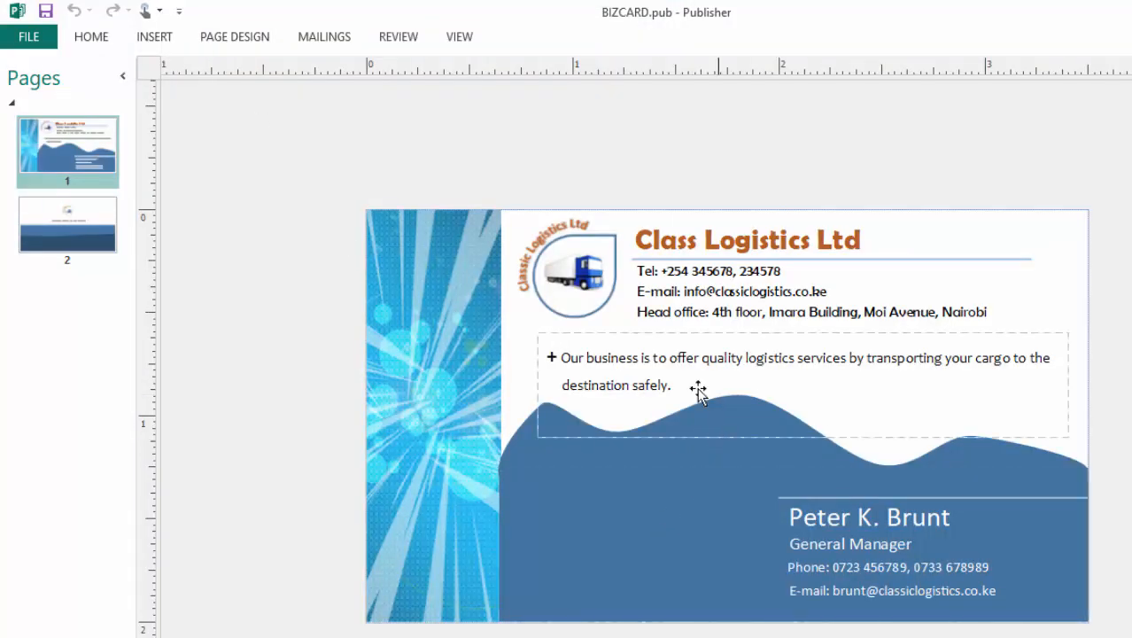
Examine the print preview of the front cards, eight copies per sheet, at 90% zoom from the sheet's top to its bottom.
{"action": "left_click", "coordinate": [92, 40]}
{"action": "left_click", "coordinate": [28, 37]}
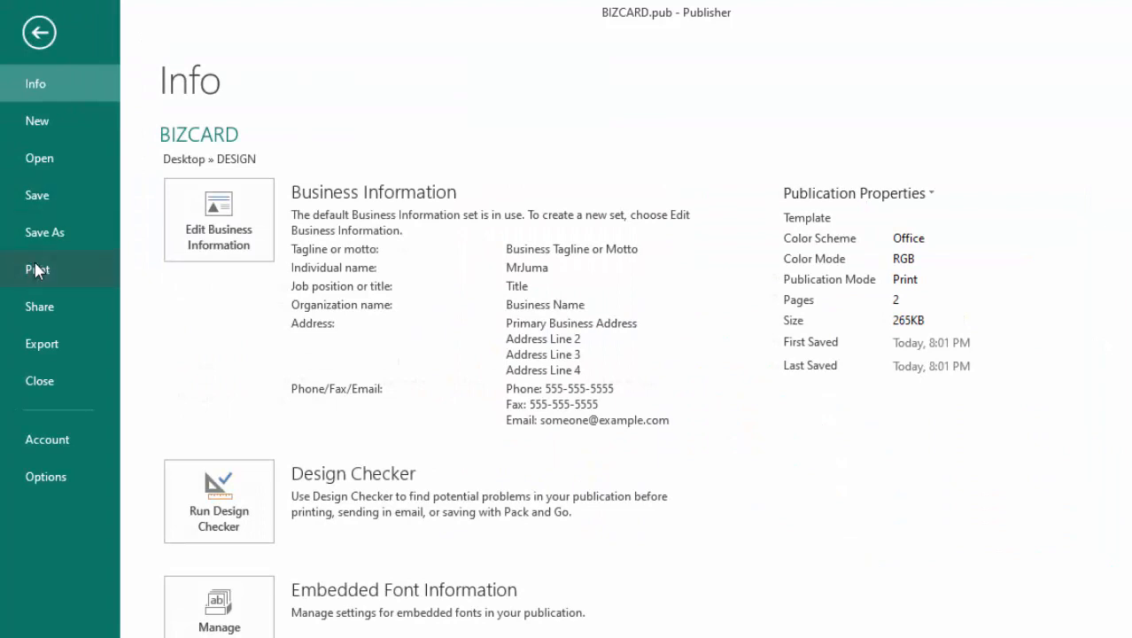
{"action": "left_click", "coordinate": [36, 269]}
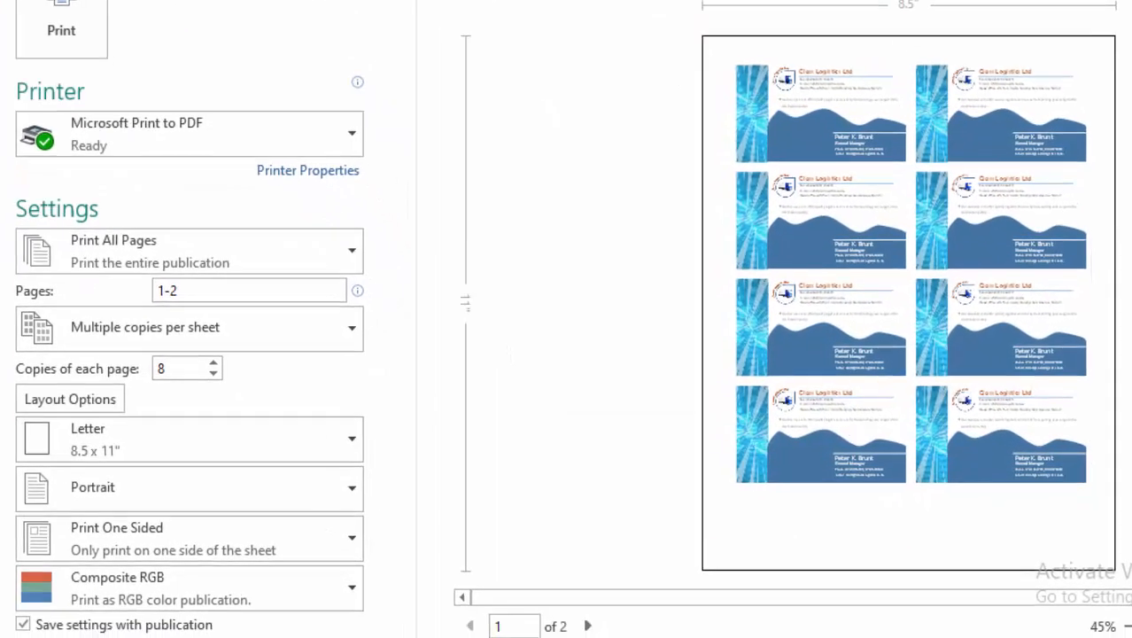
{"action": "left_click", "coordinate": [1131, 616]}
{"action": "left_click", "coordinate": [1131, 616]}
{"action": "left_click", "coordinate": [1131, 615]}
{"action": "left_click", "coordinate": [1131, 616]}
{"action": "left_click", "coordinate": [1131, 616]}
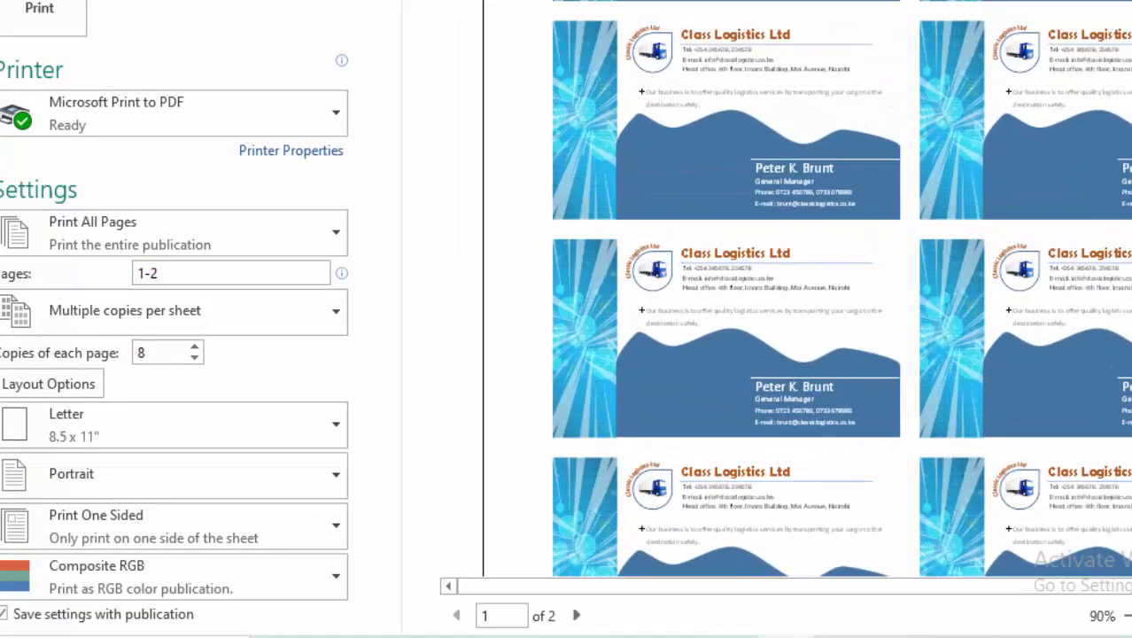
{"action": "scroll", "coordinate": [1091, 397], "scroll_direction": "down", "scroll_amount": 2}
{"action": "scroll", "coordinate": [1091, 381], "scroll_direction": "up", "scroll_amount": 3}
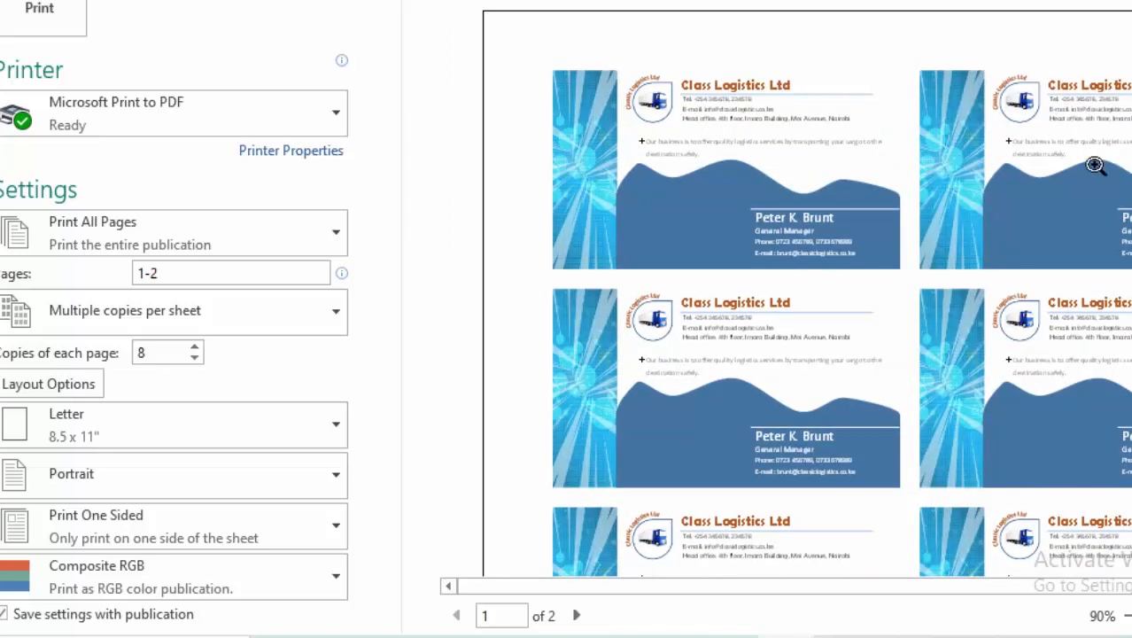
{"action": "scroll", "coordinate": [1092, 157], "scroll_direction": "down", "scroll_amount": 3}
{"action": "scroll", "coordinate": [1095, 169], "scroll_direction": "up", "scroll_amount": 3}
{"action": "scroll", "coordinate": [1068, 196], "scroll_direction": "down", "scroll_amount": 1}
{"action": "scroll", "coordinate": [1068, 197], "scroll_direction": "down", "scroll_amount": 9}
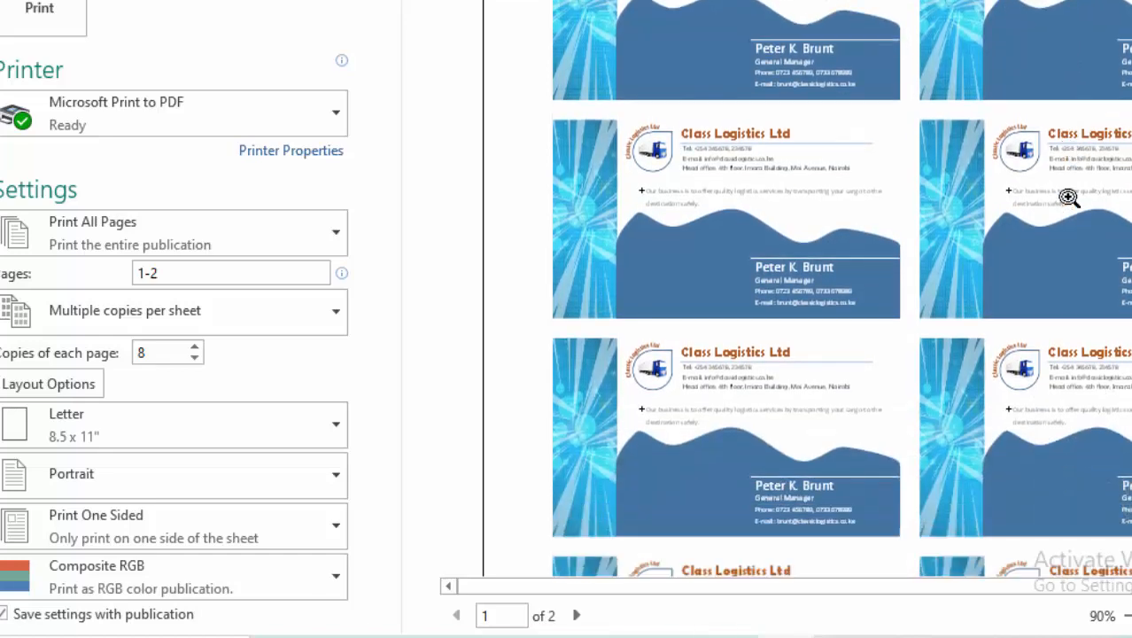
{"action": "scroll", "coordinate": [1068, 197], "scroll_direction": "down", "scroll_amount": 8}
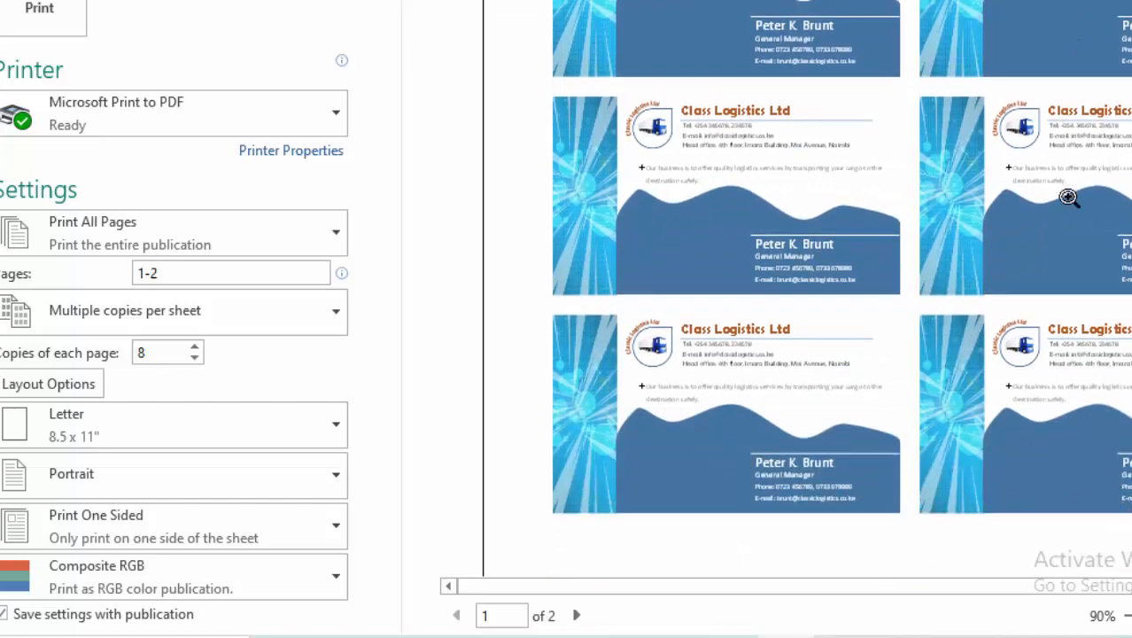
{"action": "scroll", "coordinate": [1069, 199], "scroll_direction": "down", "scroll_amount": 1}
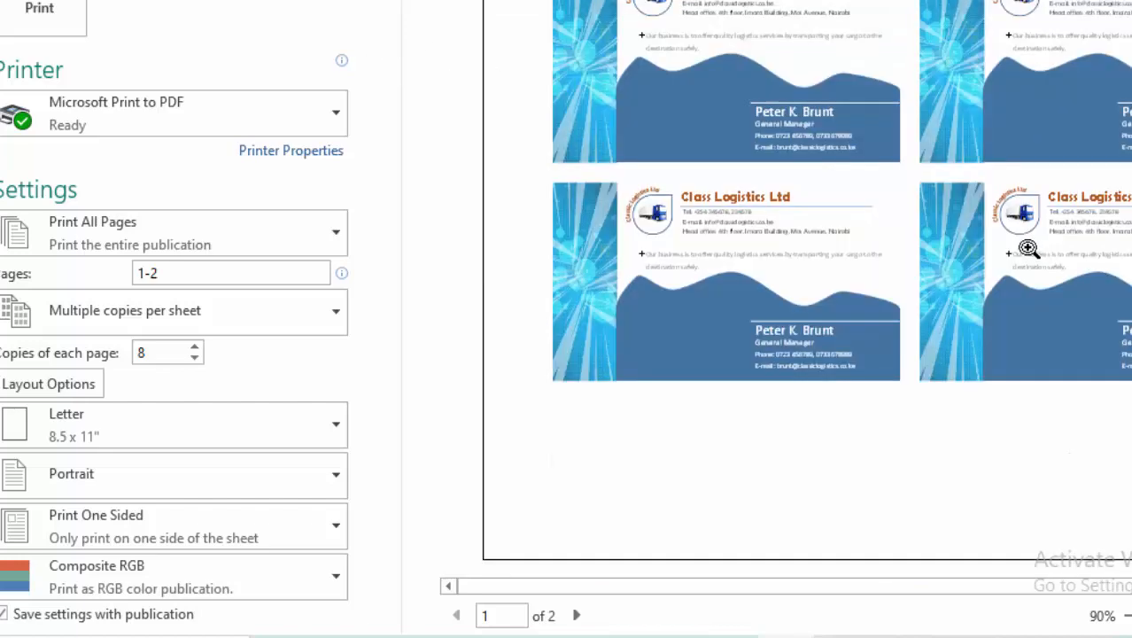
Examine the print preview of the second sheet with the card backs, checking the layout across the rows.
{"action": "left_click", "coordinate": [576, 615]}
{"action": "scroll", "coordinate": [963, 254], "scroll_direction": "up", "scroll_amount": 5}
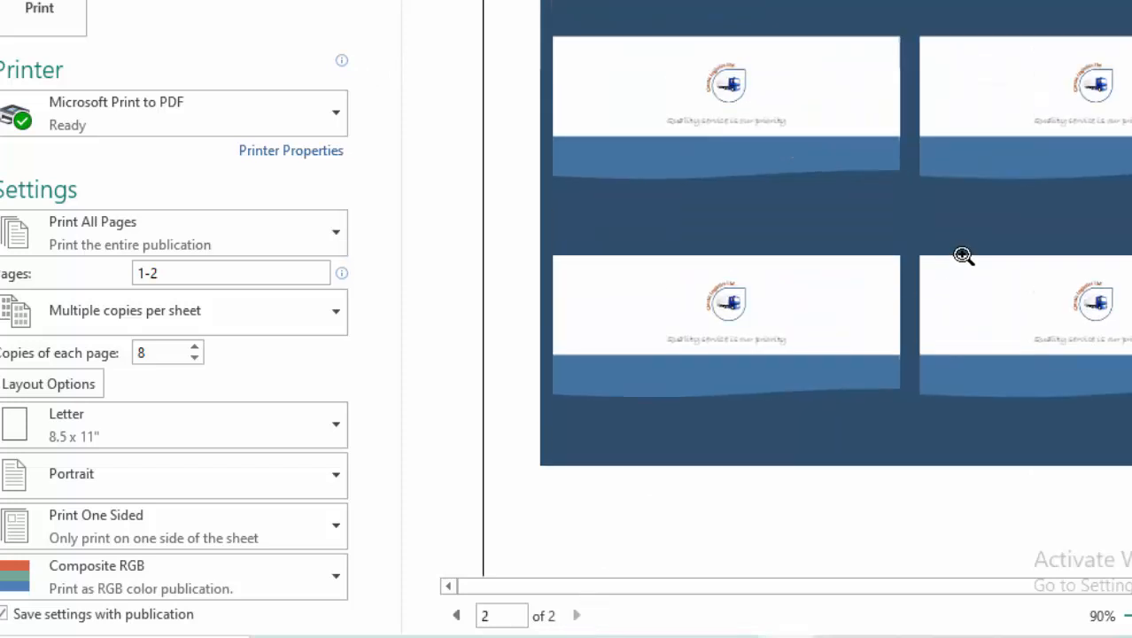
{"action": "scroll", "coordinate": [964, 251], "scroll_direction": "up", "scroll_amount": 5}
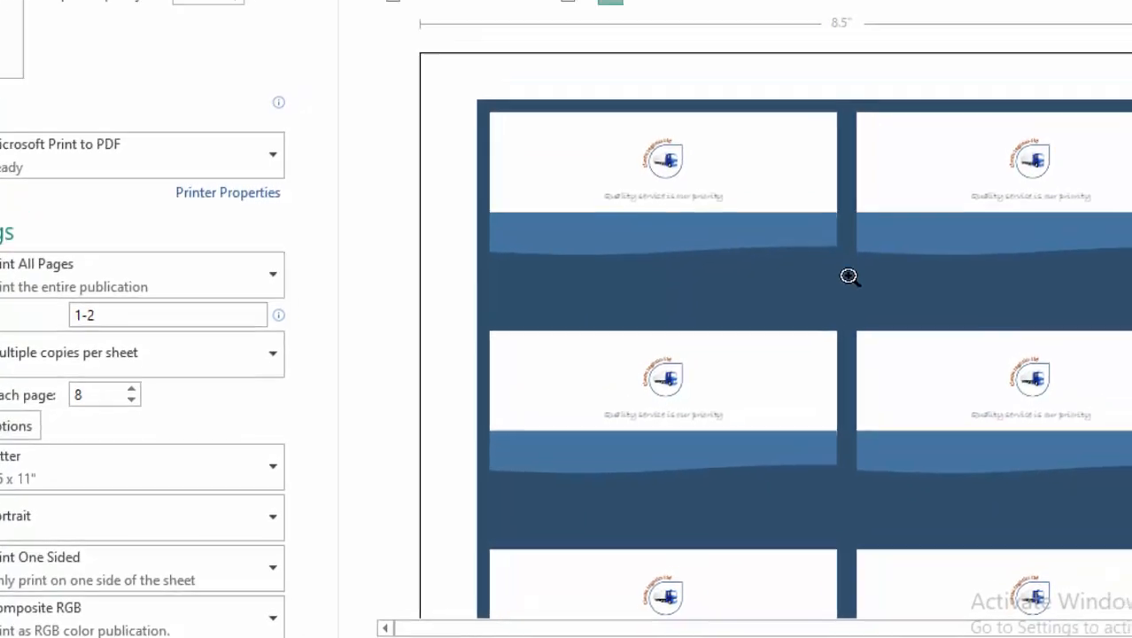
{"action": "scroll", "coordinate": [737, 367], "scroll_direction": "down", "scroll_amount": 5}
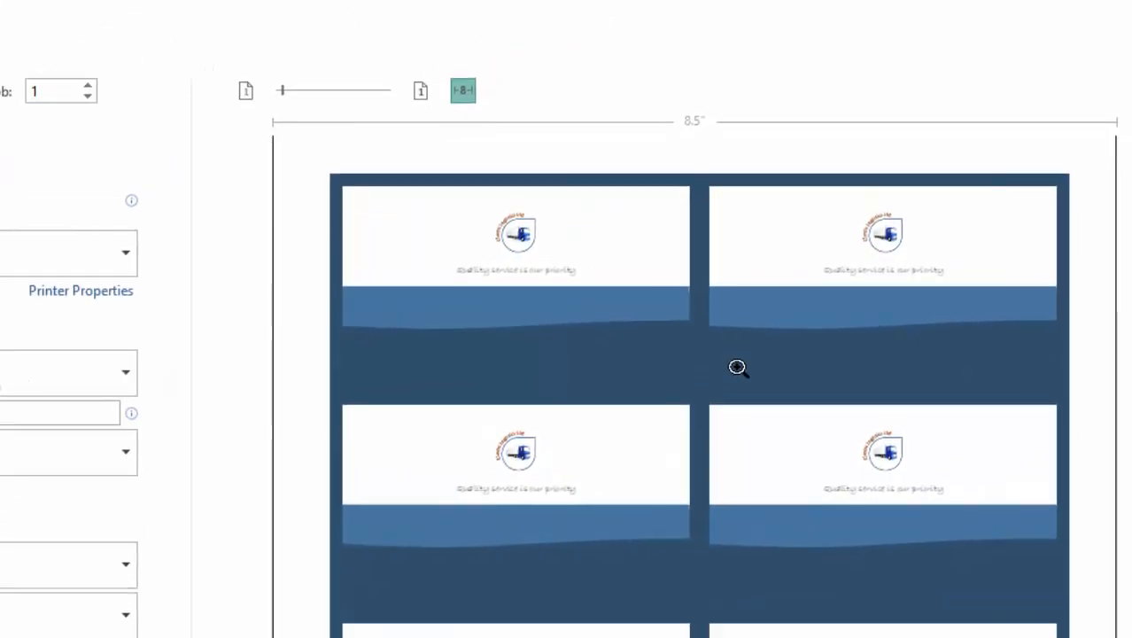
{"action": "scroll", "coordinate": [737, 367], "scroll_direction": "down", "scroll_amount": 5}
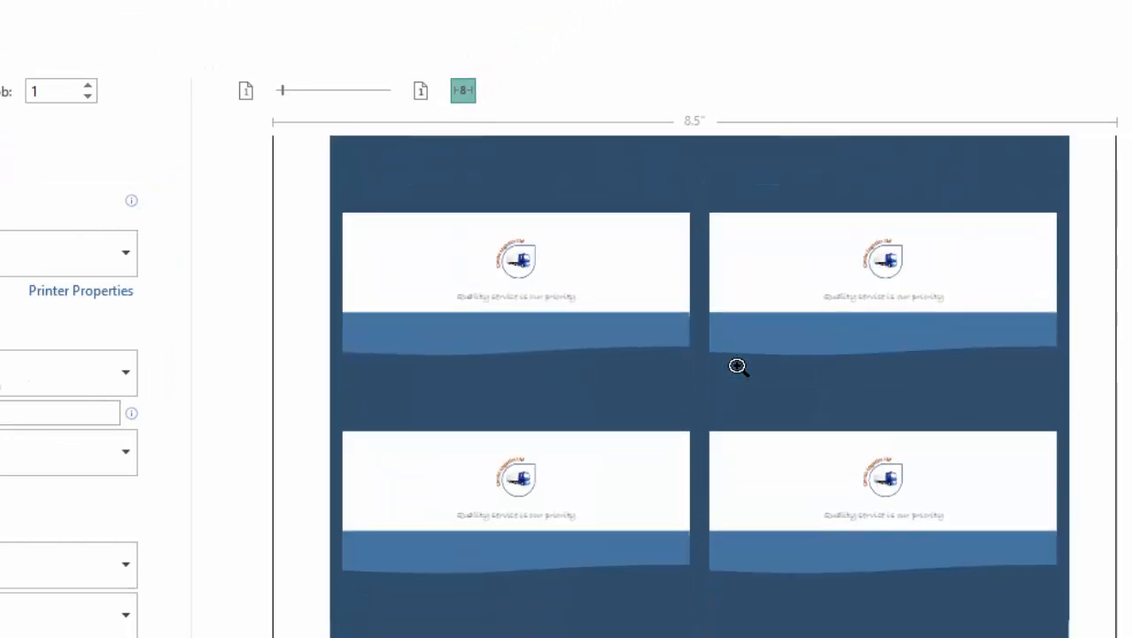
{"action": "scroll", "coordinate": [738, 365], "scroll_direction": "up", "scroll_amount": 5}
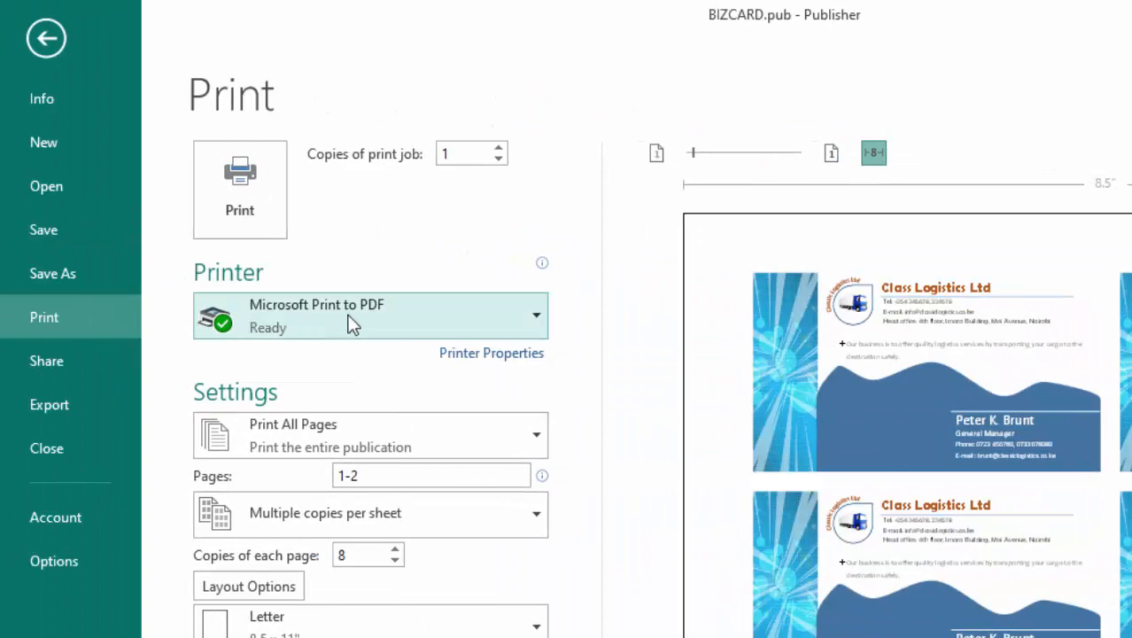
Print both pages to a PDF named printouts in the DESIGN folder and close the publication.
{"action": "left_click", "coordinate": [239, 189]}
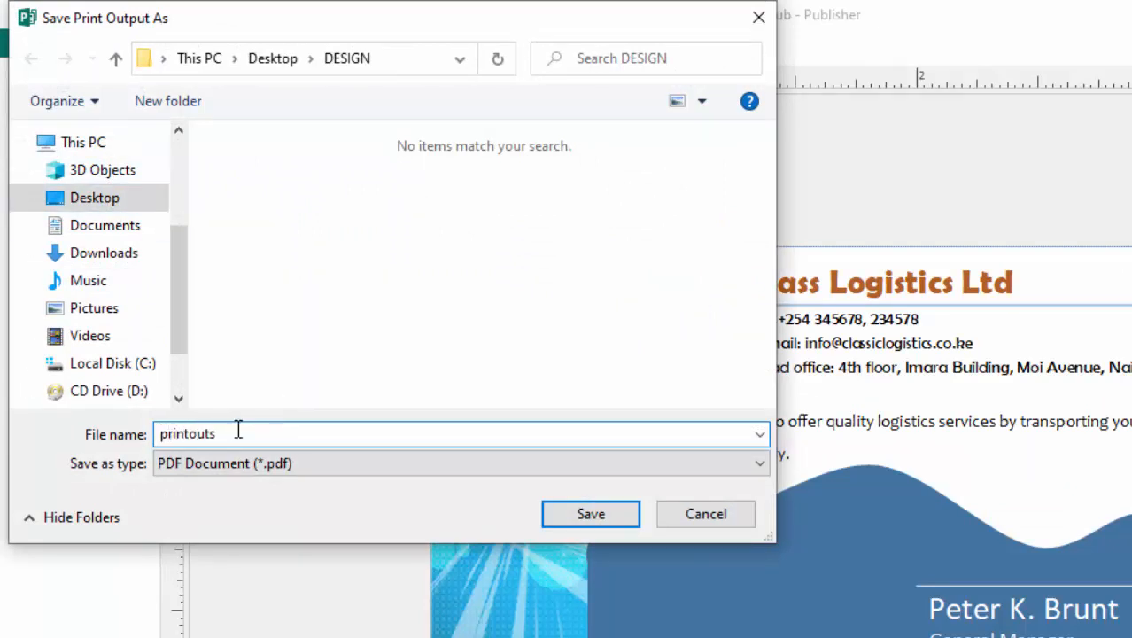
{"action": "left_click", "coordinate": [627, 512]}
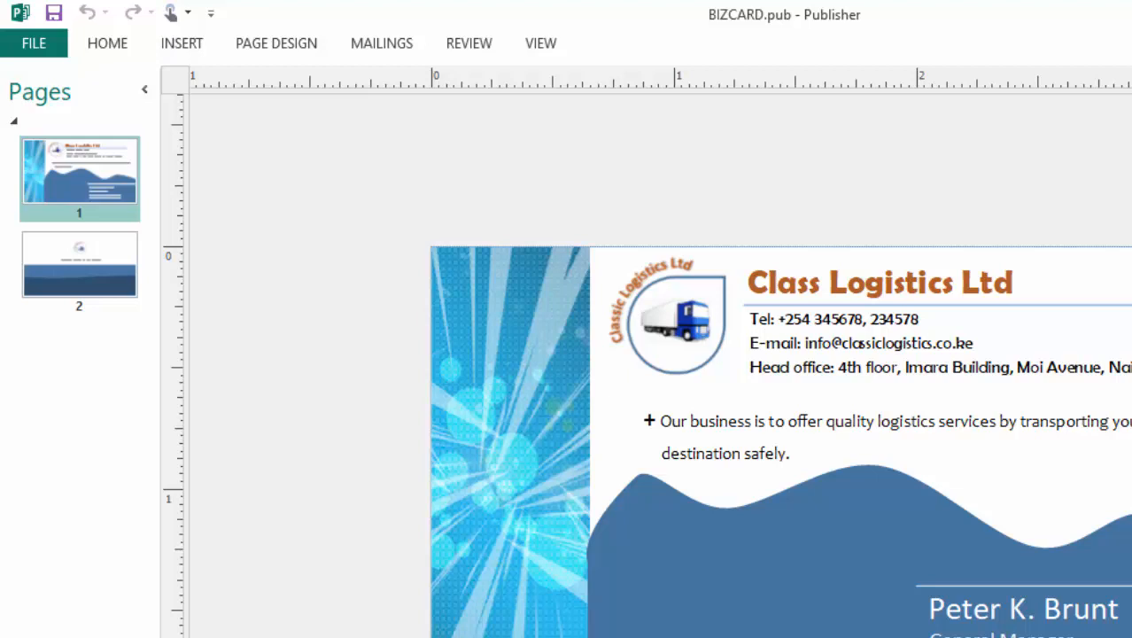
{"action": "key", "text": "alt+F4"}
{"action": "left_click", "coordinate": [665, 457]}
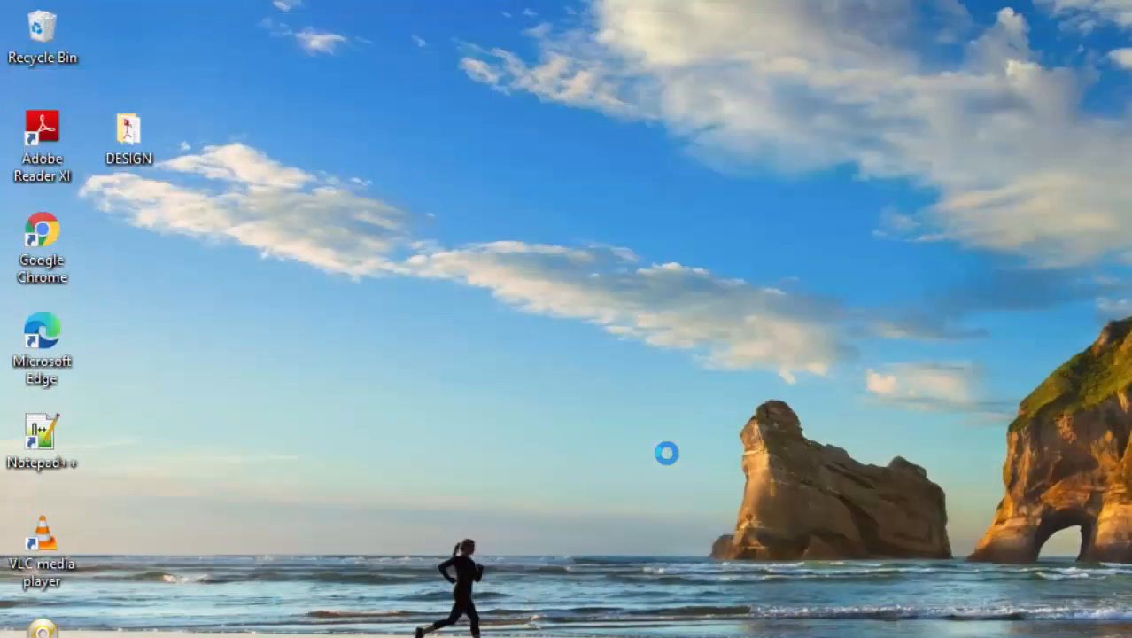
Open the printouts PDF from the desktop's DESIGN folder in Adobe Reader and set the zoom to 100%.
{"action": "double_click", "coordinate": [129, 140]}
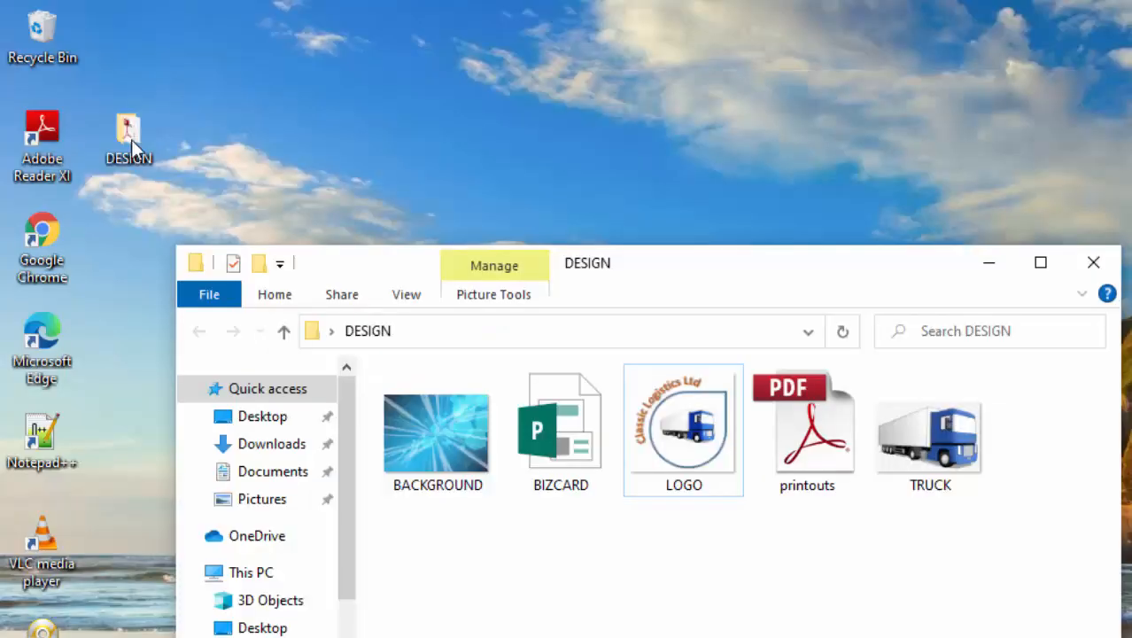
{"action": "double_click", "coordinate": [807, 430]}
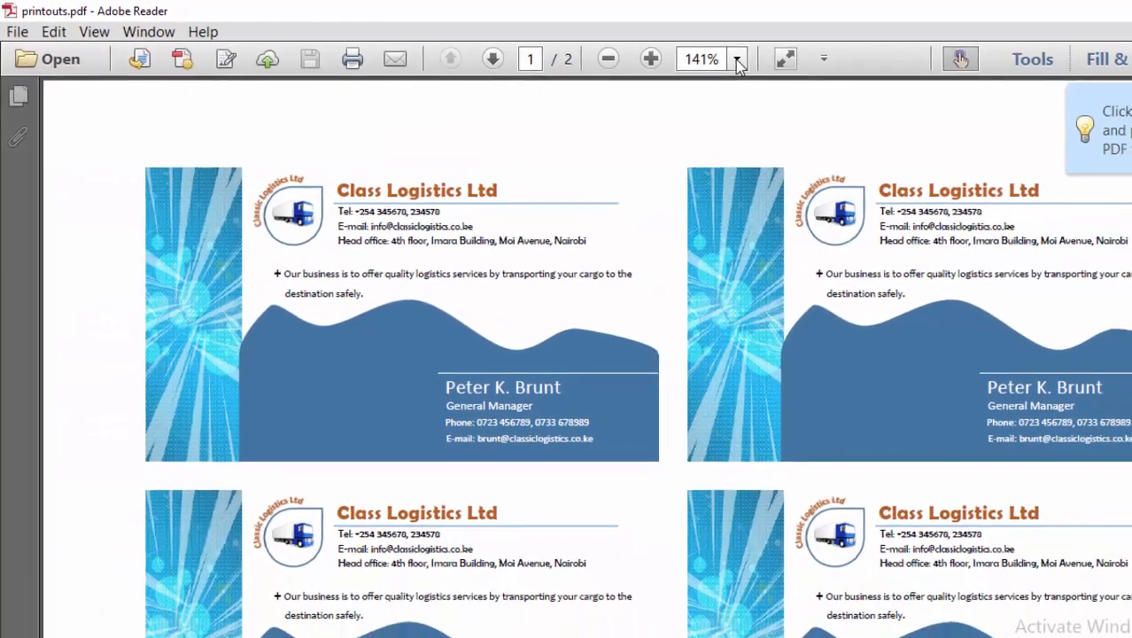
{"action": "left_click", "coordinate": [735, 59]}
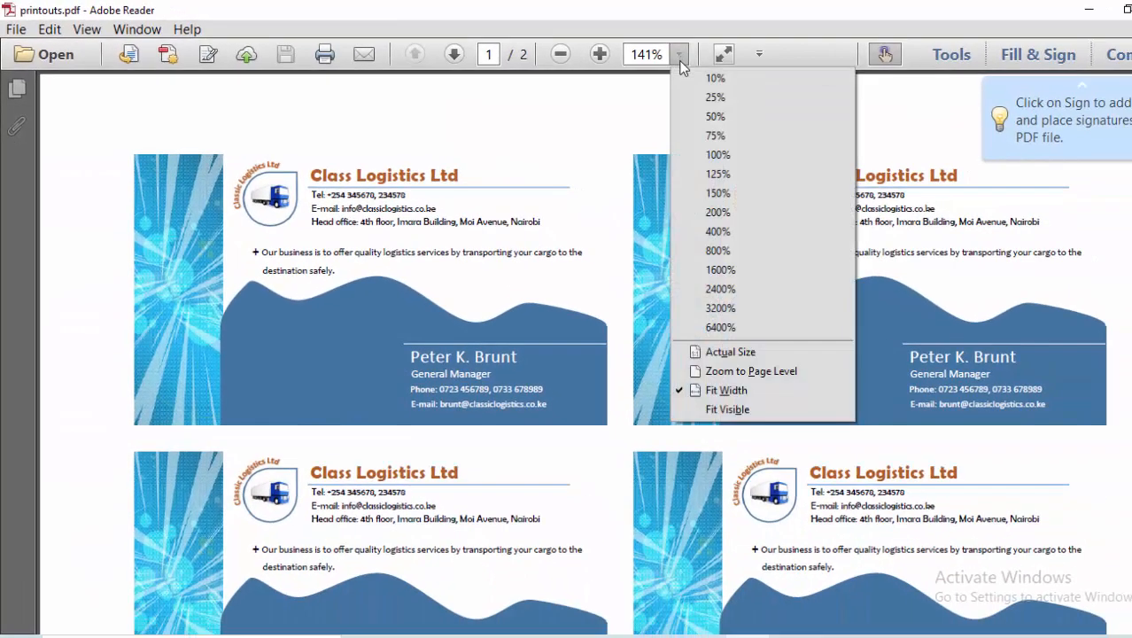
{"action": "left_click", "coordinate": [735, 145]}
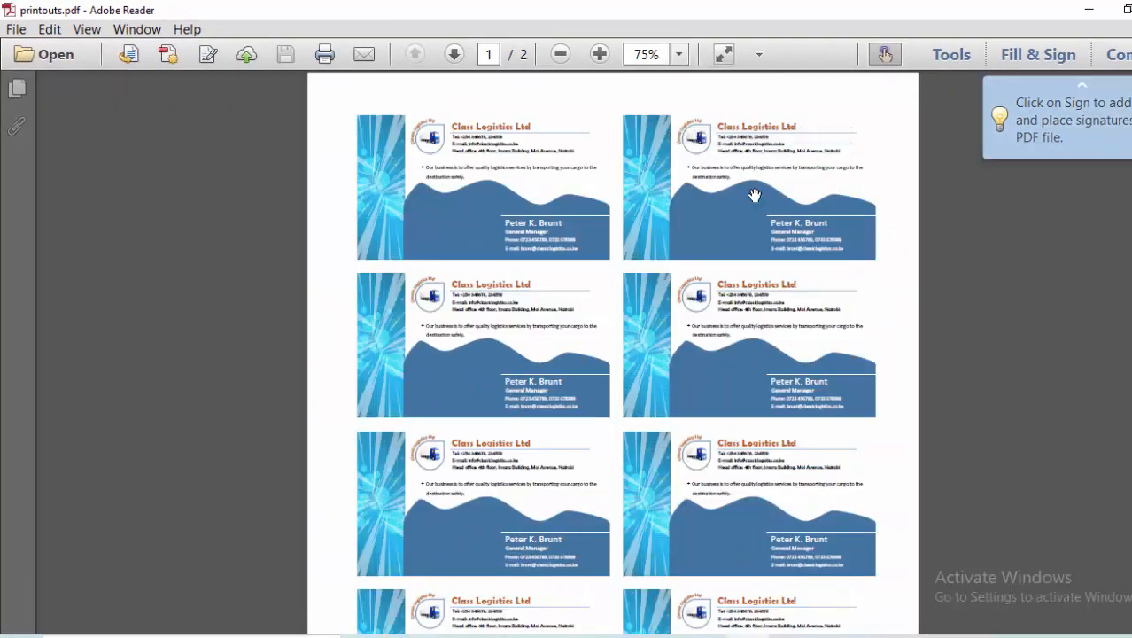
{"action": "left_click", "coordinate": [600, 55]}
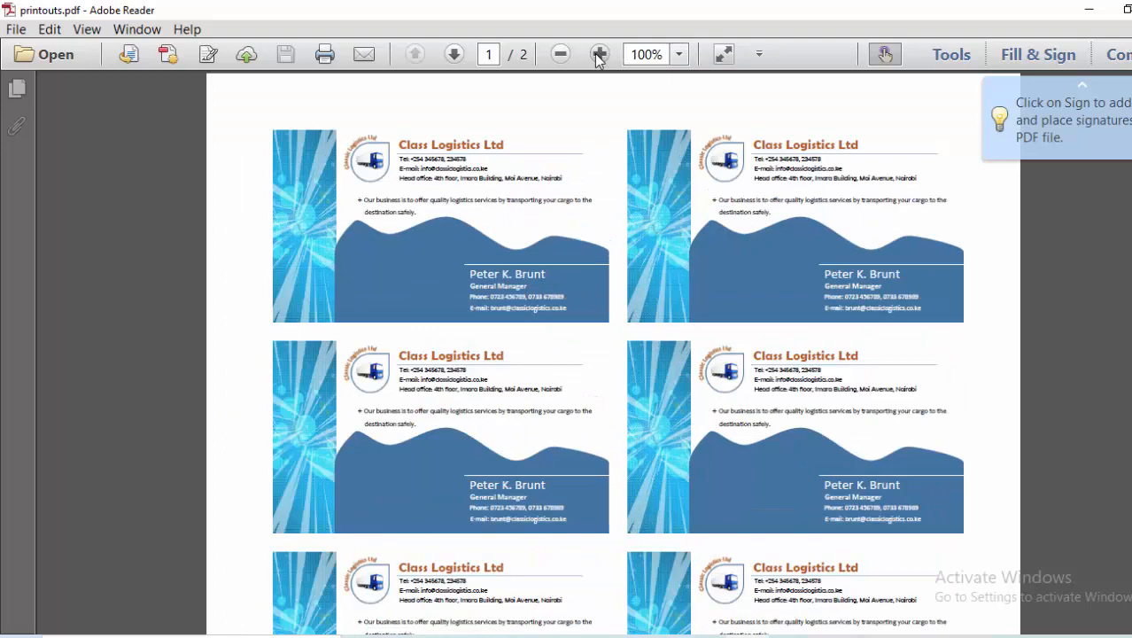
Examine the rows of front cards on the first sheet of the printouts PDF.
{"action": "scroll", "coordinate": [825, 274], "scroll_direction": "down", "scroll_amount": 2}
{"action": "scroll", "coordinate": [825, 274], "scroll_direction": "up", "scroll_amount": 2}
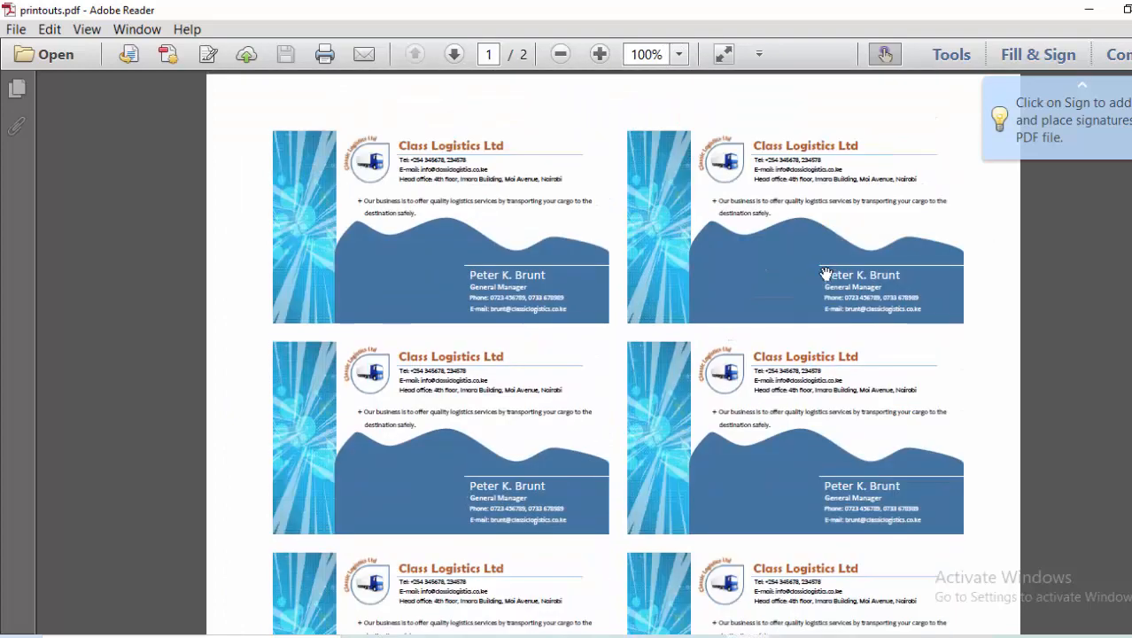
{"action": "scroll", "coordinate": [616, 305], "scroll_direction": "down", "scroll_amount": 1}
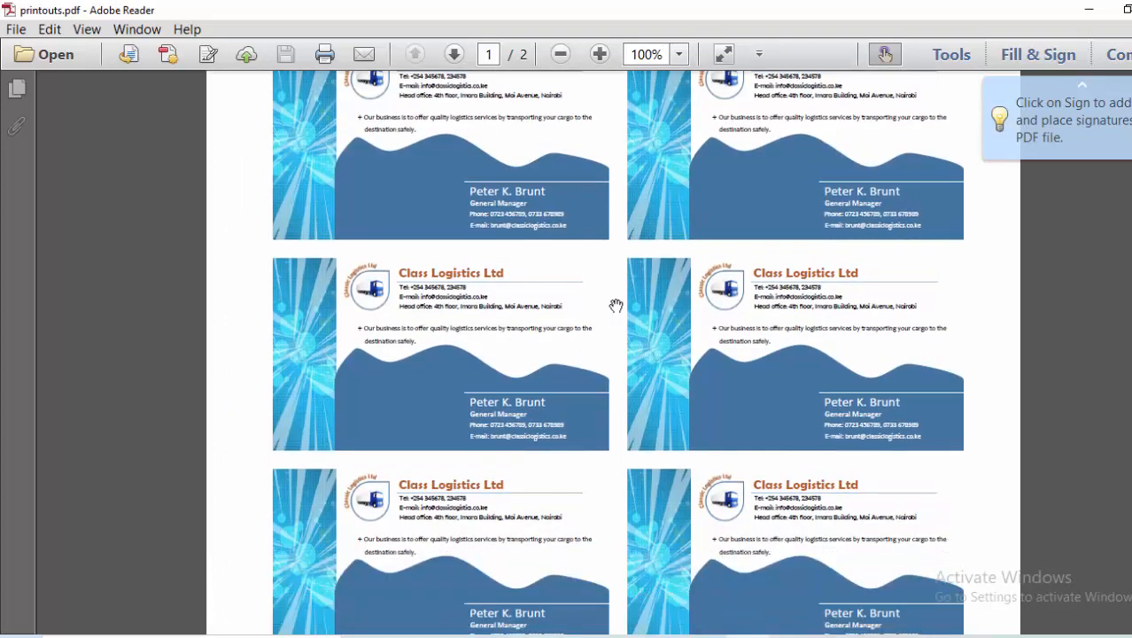
{"action": "scroll", "coordinate": [753, 315], "scroll_direction": "down", "scroll_amount": 2}
{"action": "scroll", "coordinate": [764, 319], "scroll_direction": "up", "scroll_amount": 2}
{"action": "scroll", "coordinate": [764, 319], "scroll_direction": "down", "scroll_amount": 2}
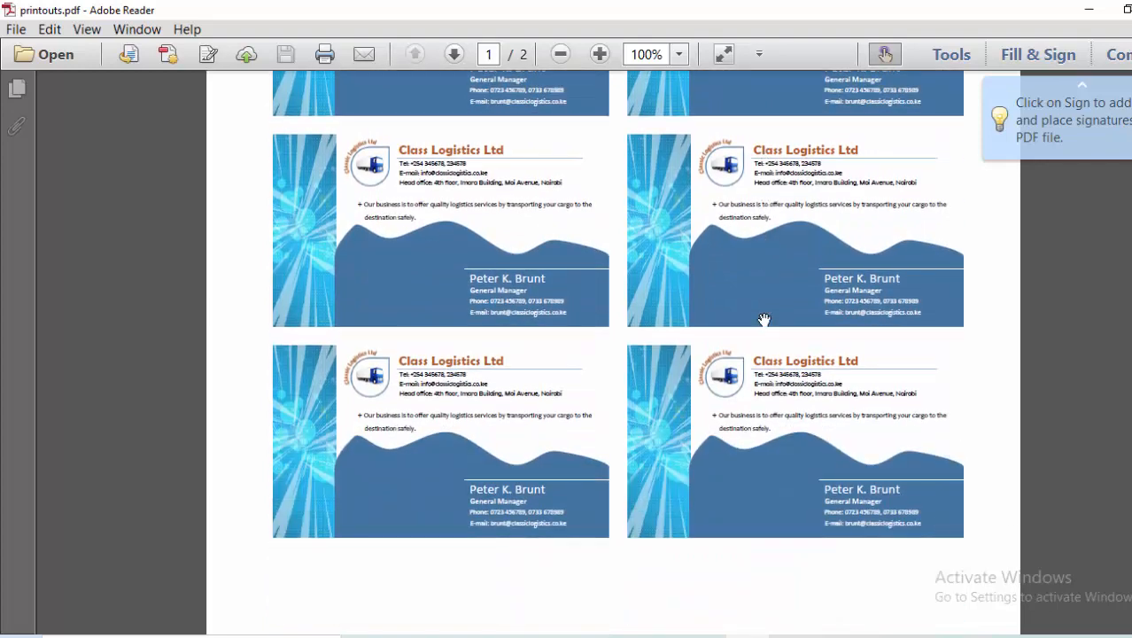
Reduce the zoom to 52.8% and view the whole first sheet of front cards in the printouts PDF.
{"action": "scroll", "coordinate": [764, 319], "scroll_direction": "down", "scroll_amount": 2}
{"action": "scroll", "coordinate": [698, 248], "scroll_direction": "up", "scroll_amount": 2}
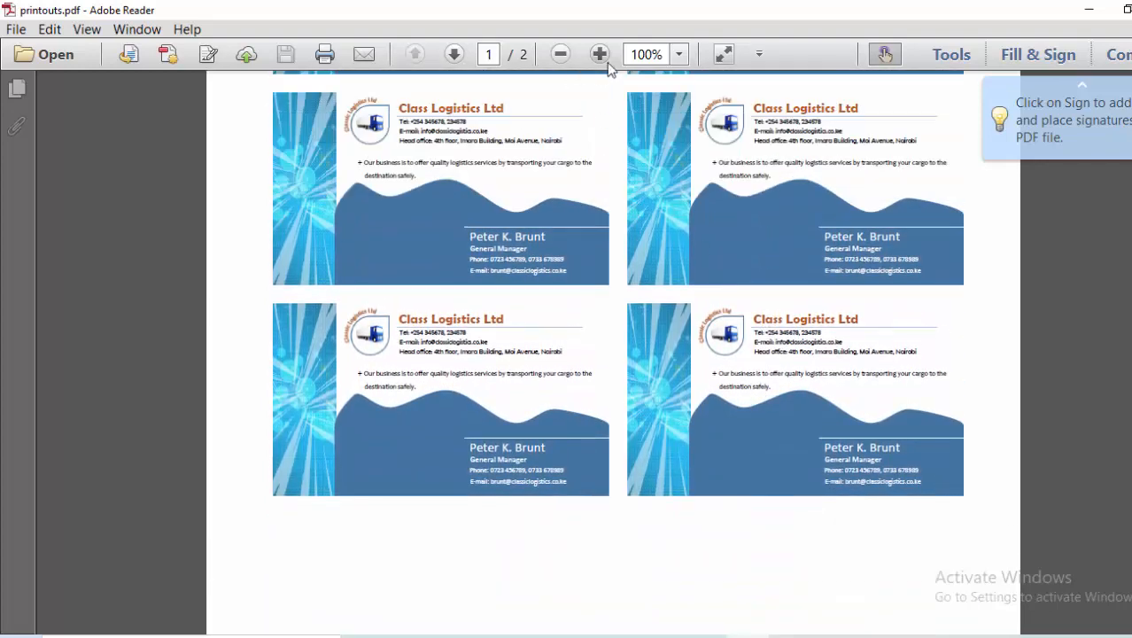
{"action": "left_click", "coordinate": [562, 55]}
{"action": "left_click", "coordinate": [561, 55]}
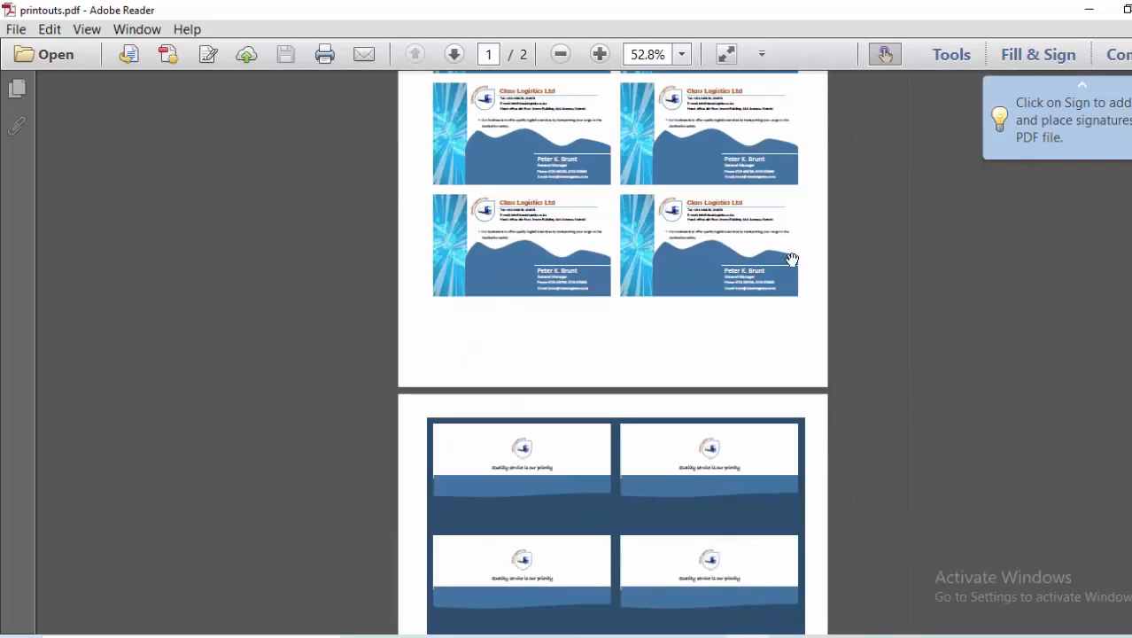
{"action": "scroll", "coordinate": [825, 277], "scroll_direction": "up", "scroll_amount": 3}
{"action": "scroll", "coordinate": [825, 277], "scroll_direction": "up", "scroll_amount": 1}
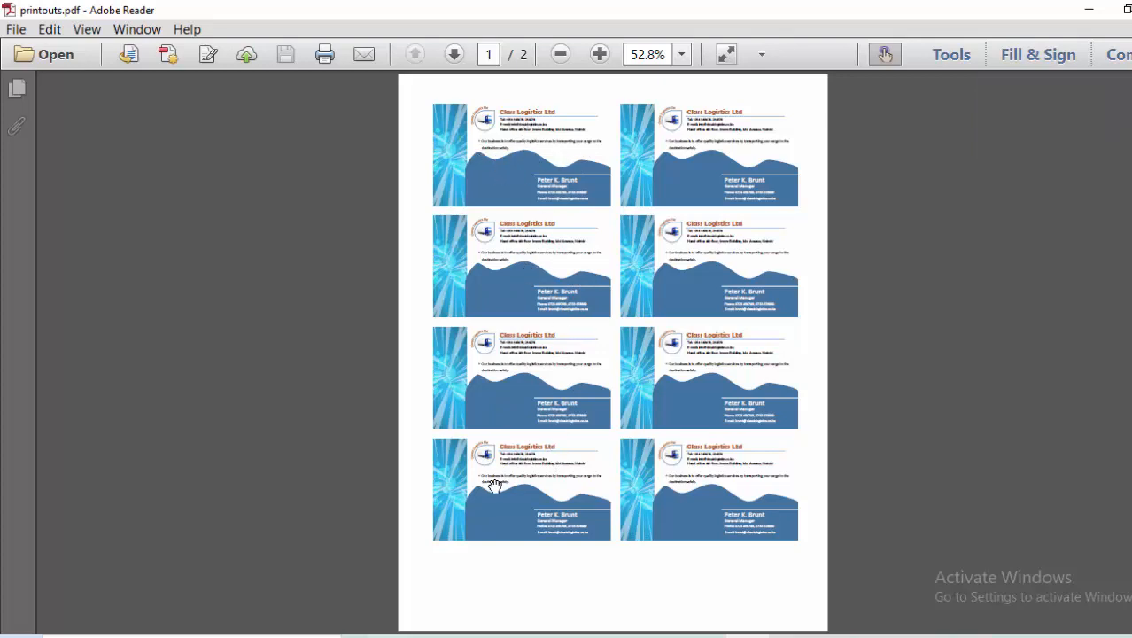
Examine the second sheet with the card backs and compare its layout with the front cards on the first sheet.
{"action": "scroll", "coordinate": [558, 452], "scroll_direction": "down", "scroll_amount": 10}
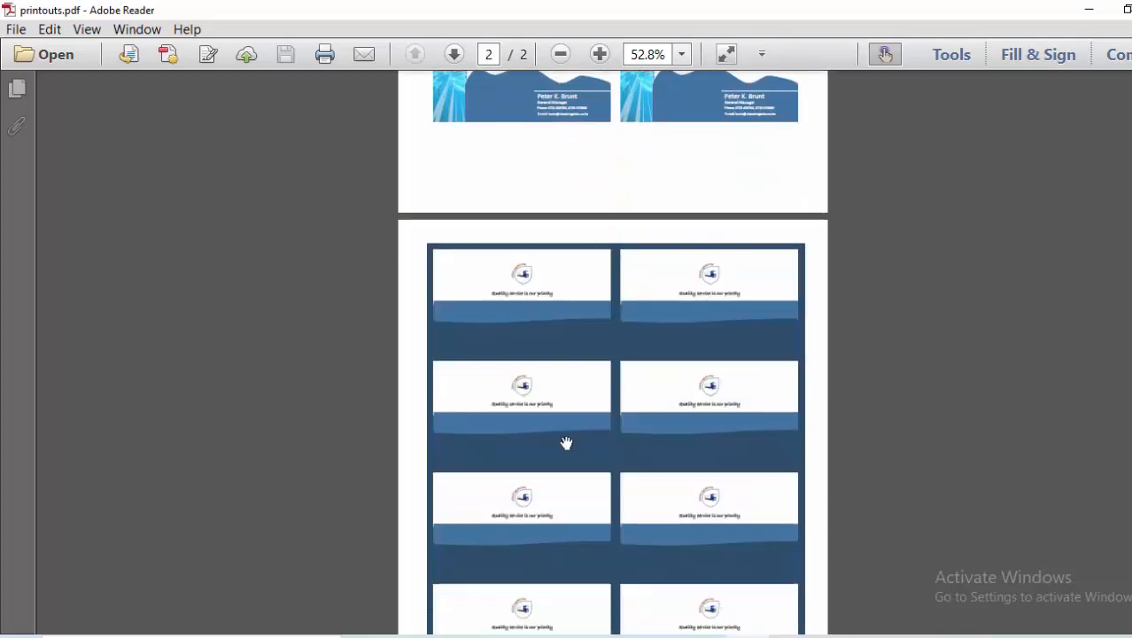
{"action": "scroll", "coordinate": [640, 319], "scroll_direction": "up", "scroll_amount": 3}
{"action": "scroll", "coordinate": [678, 369], "scroll_direction": "down", "scroll_amount": 2}
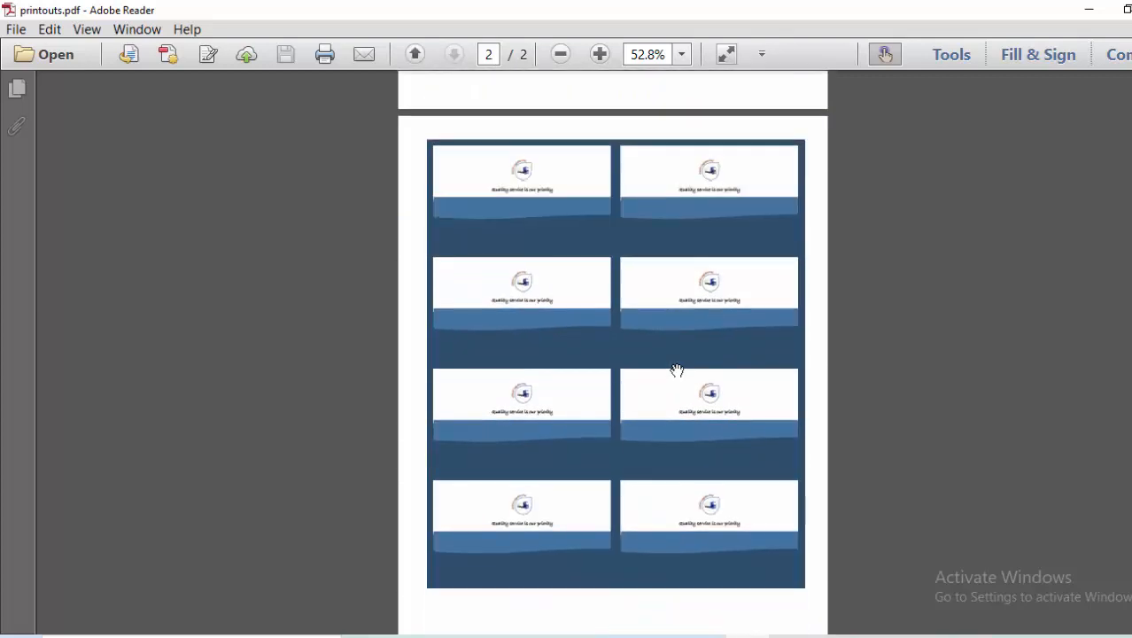
{"action": "scroll", "coordinate": [682, 365], "scroll_direction": "up", "scroll_amount": 8}
{"action": "scroll", "coordinate": [688, 361], "scroll_direction": "up", "scroll_amount": 3}
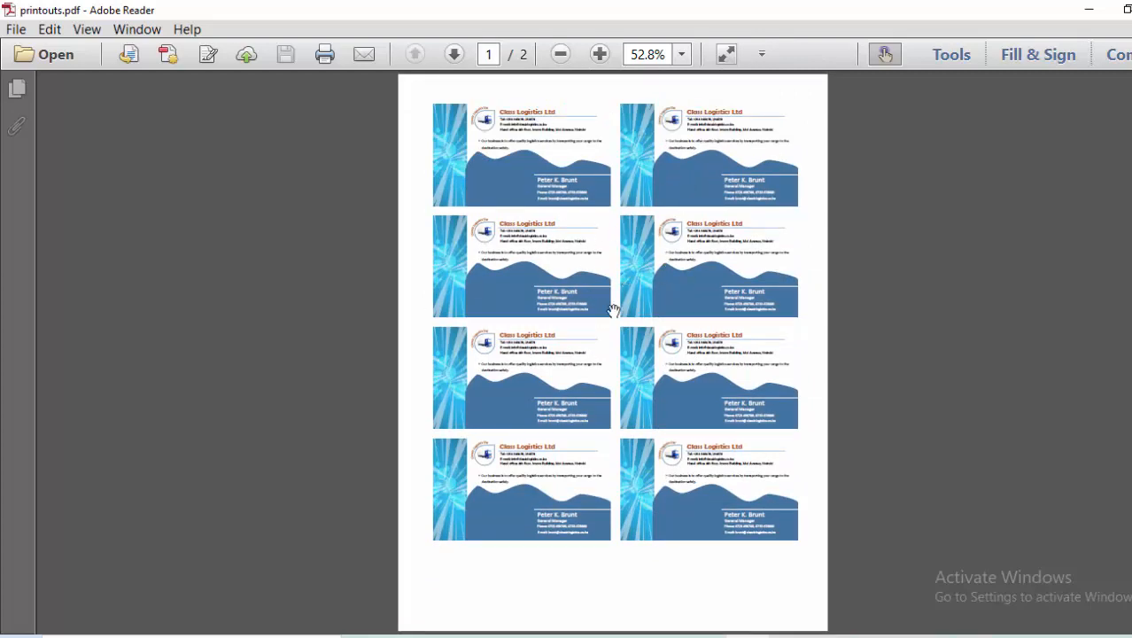
{"action": "scroll", "coordinate": [522, 319], "scroll_direction": "down", "scroll_amount": 7}
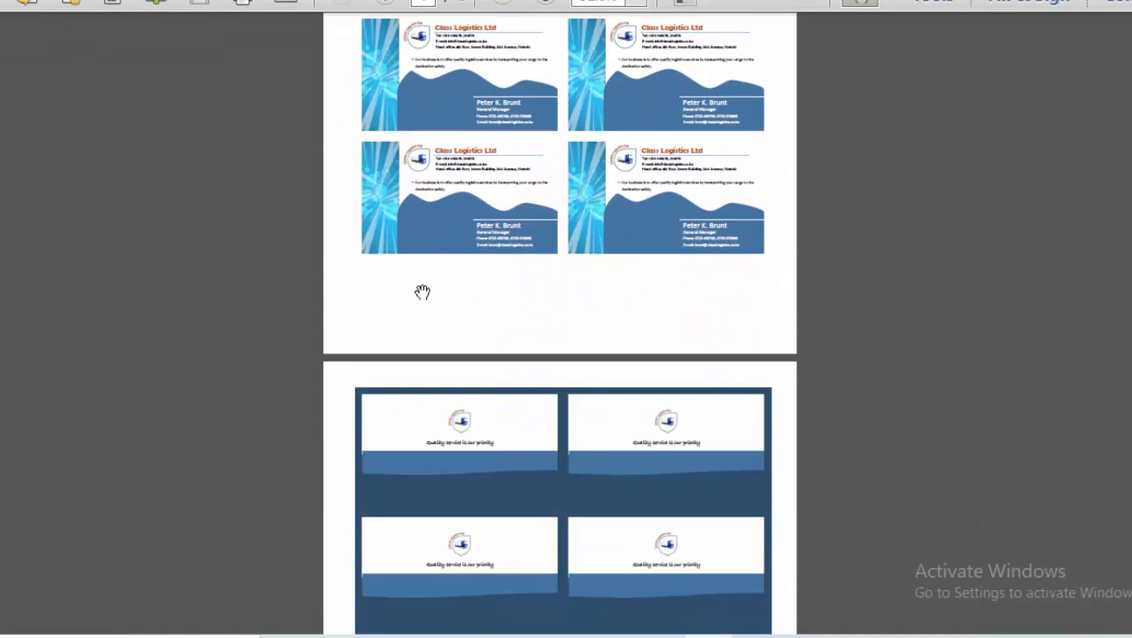
{"action": "scroll", "coordinate": [711, 453], "scroll_direction": "down", "scroll_amount": 5}
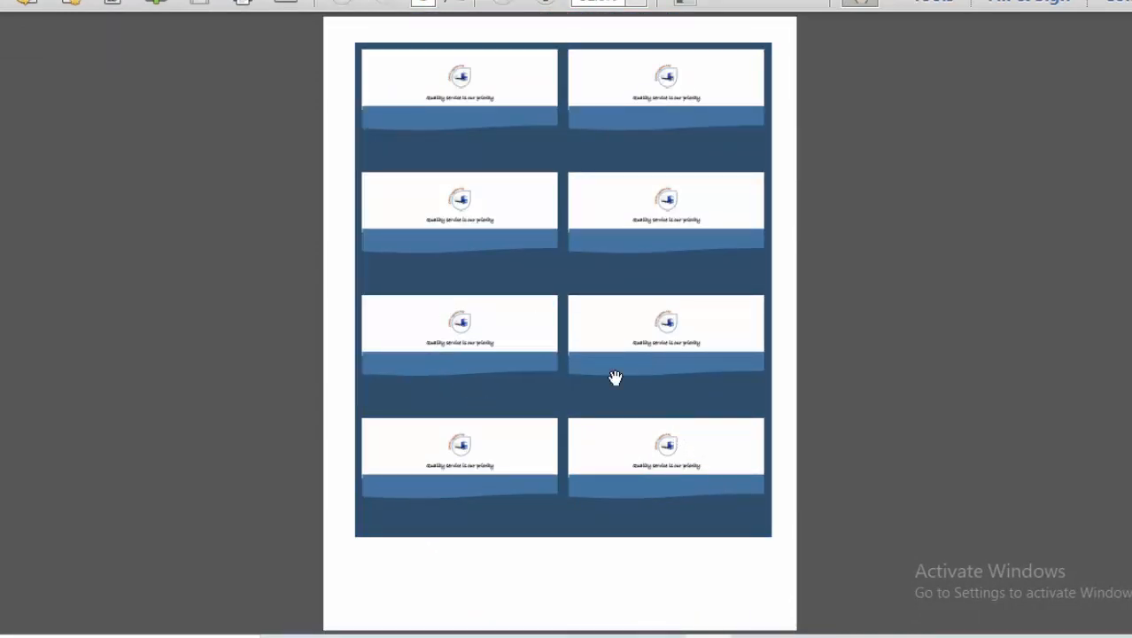
{"action": "scroll", "coordinate": [630, 346], "scroll_direction": "up", "scroll_amount": 10}
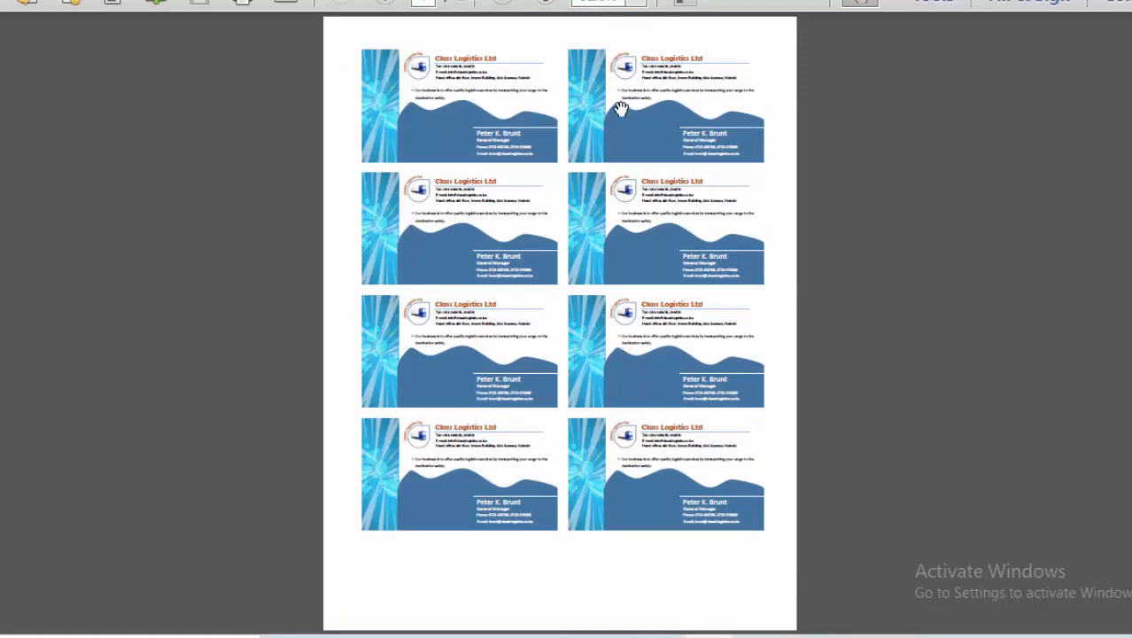
Enlarge the first sheet until a single front card fills the view to inspect its logo, text and wave shape.
{"action": "left_click", "coordinate": [546, 1]}
{"action": "left_click", "coordinate": [547, 2]}
{"action": "left_click", "coordinate": [547, 2]}
{"action": "left_click", "coordinate": [548, 2]}
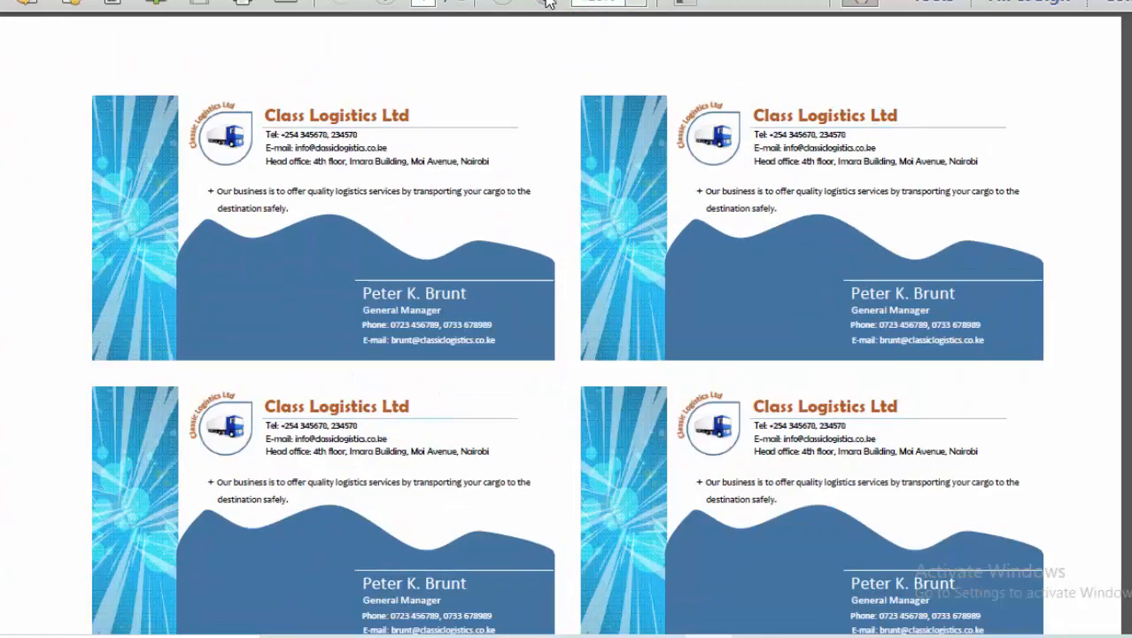
{"action": "left_click", "coordinate": [548, 1]}
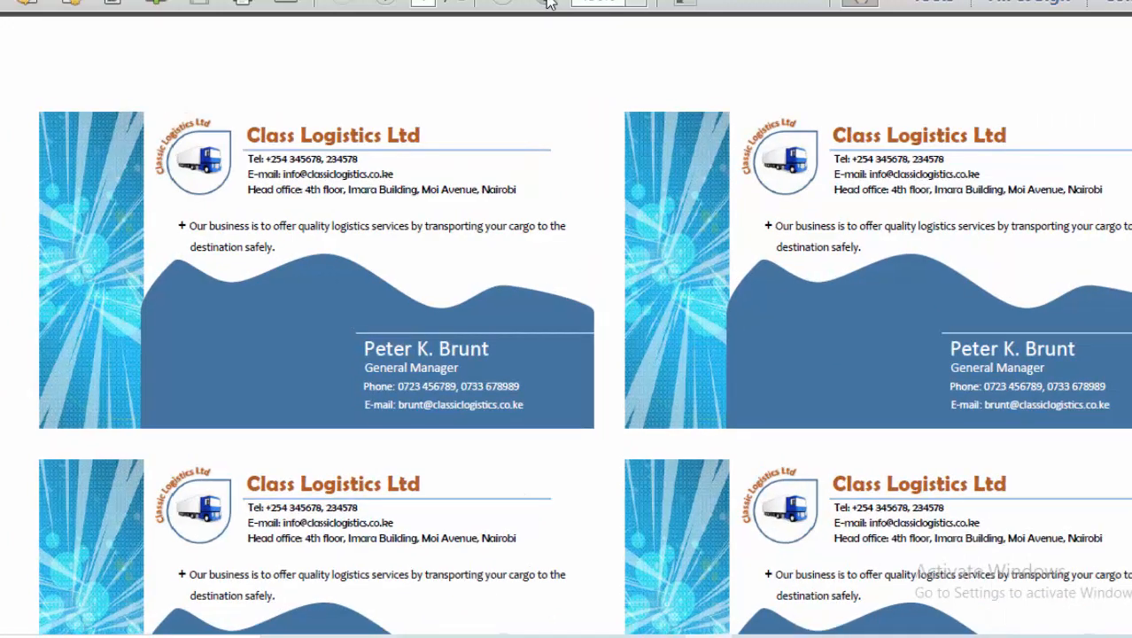
{"action": "left_click", "coordinate": [547, 1]}
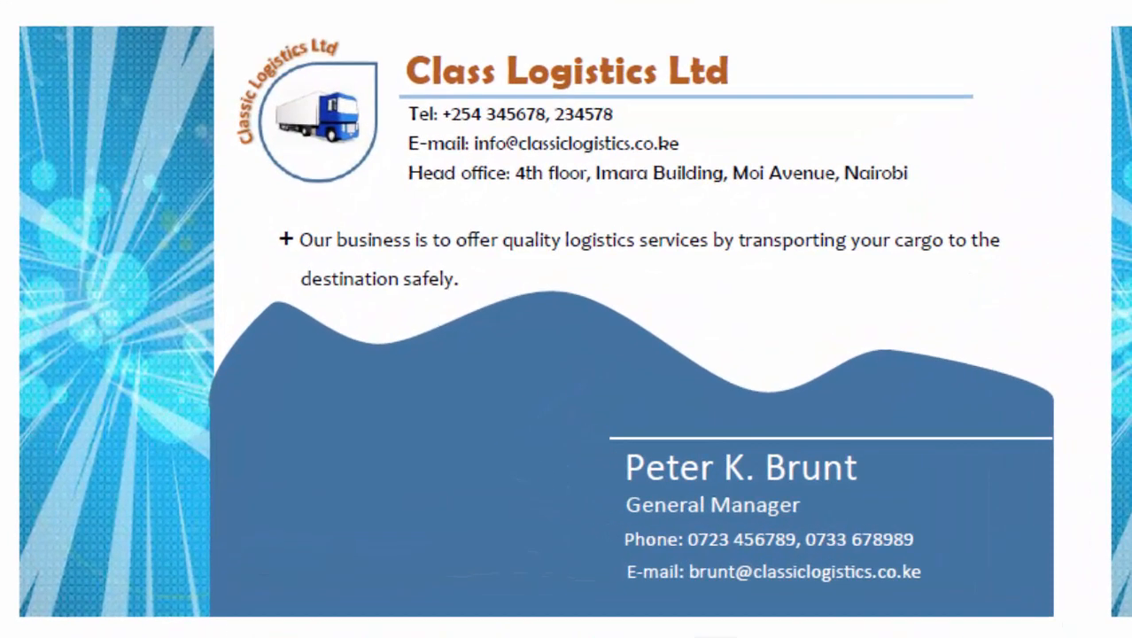